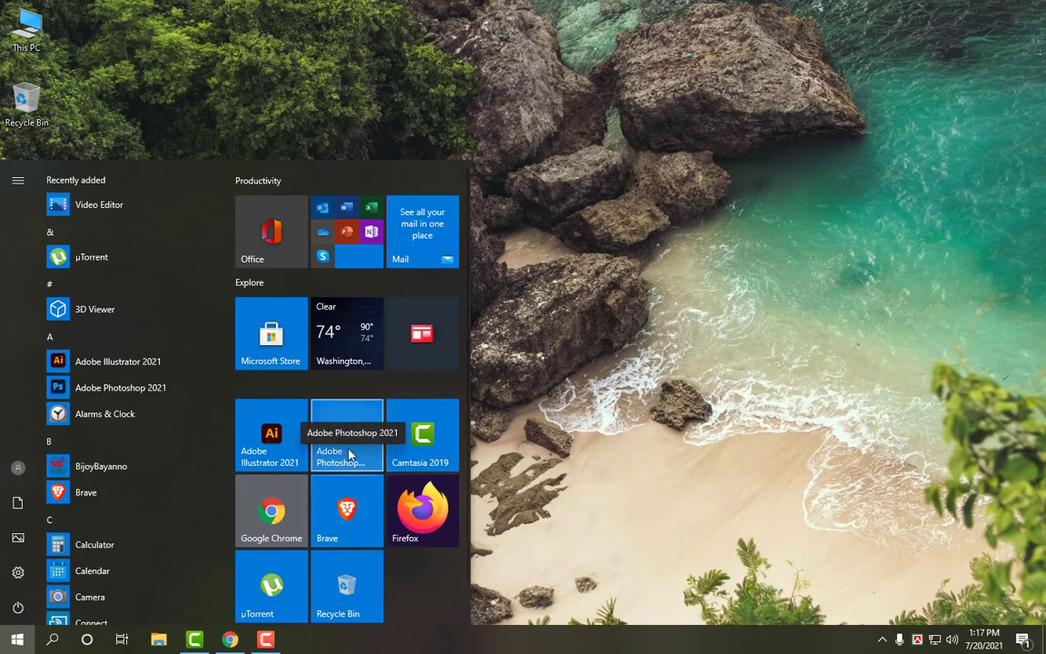
Launch Adobe Photoshop 2021 and open the poster TIFF from the Eid Poster Design desktop folder.
click(350, 454)
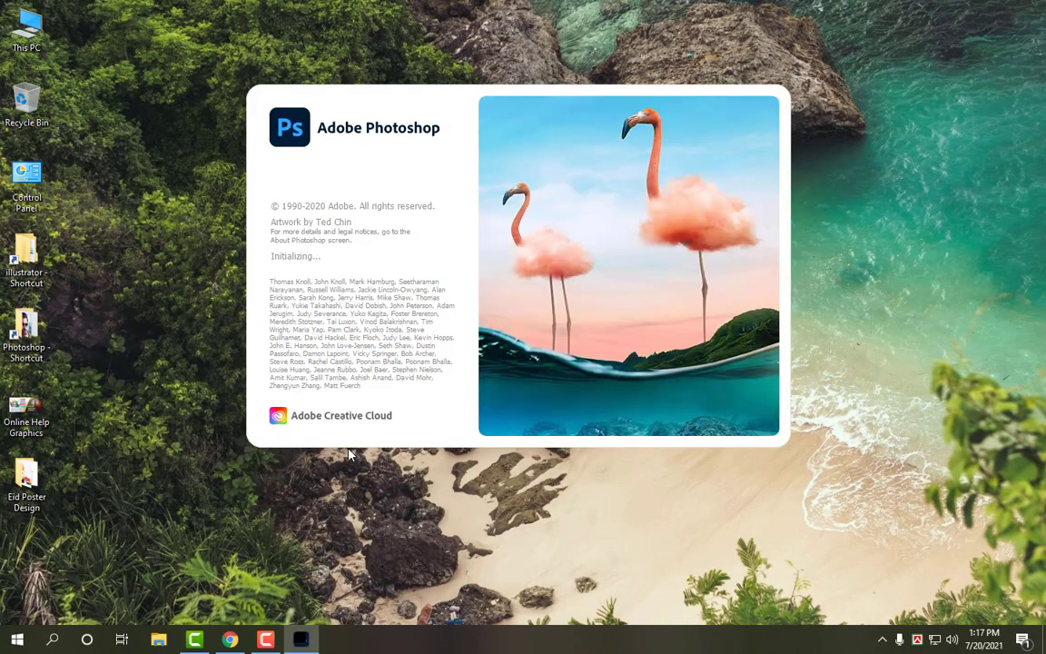
double_click(23, 481)
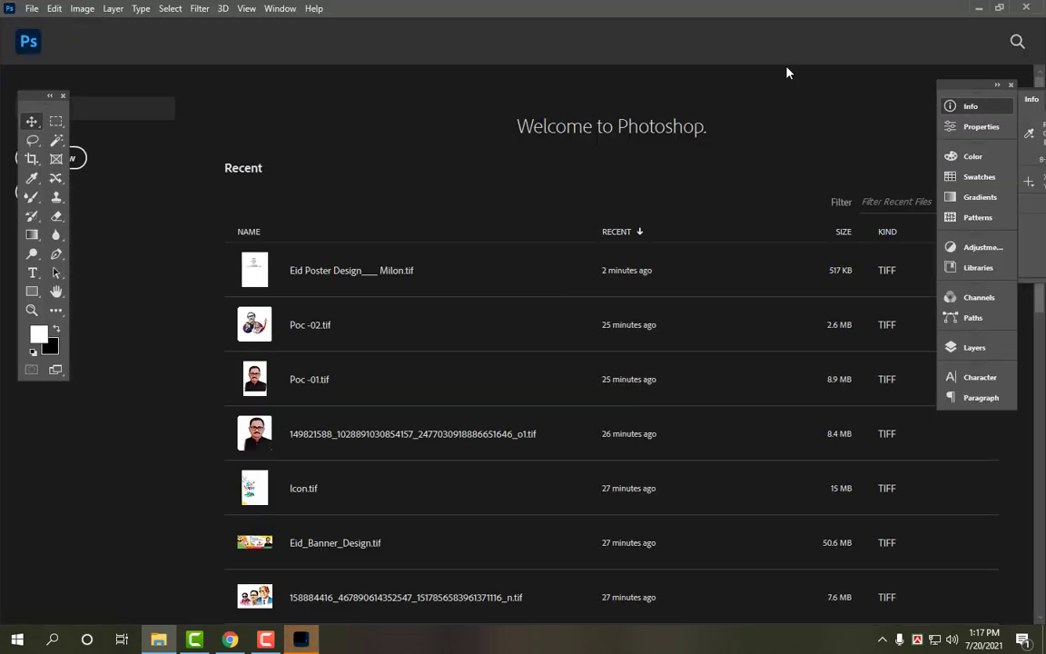
click(979, 7)
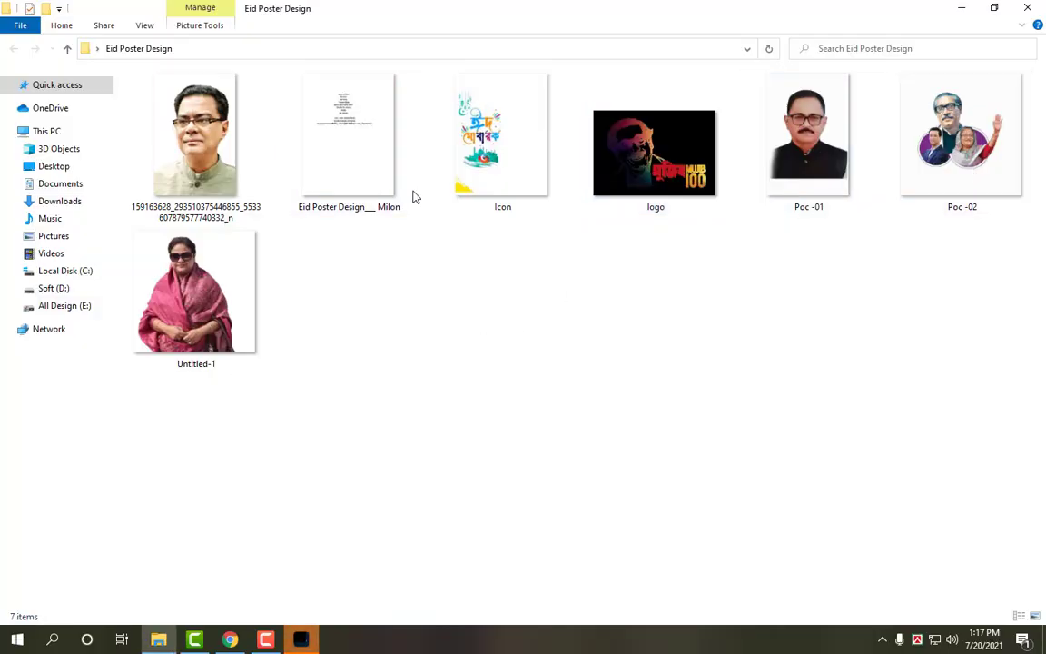
drag(373, 149, 440, 388)
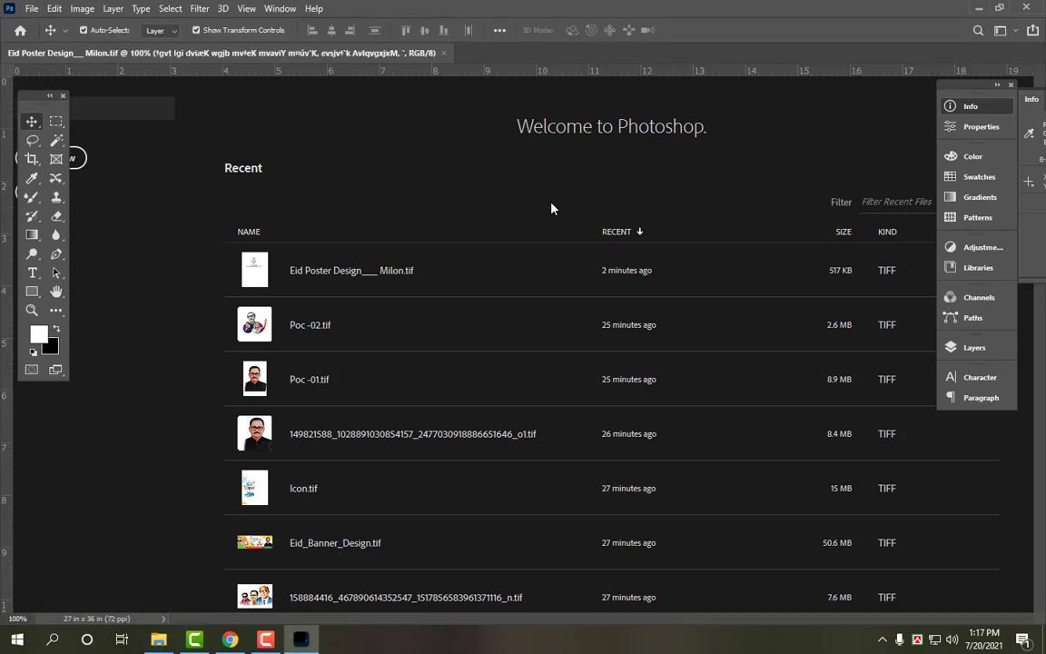
Examine the Bengali greeting and name text on the poster page.
key(ctrl)
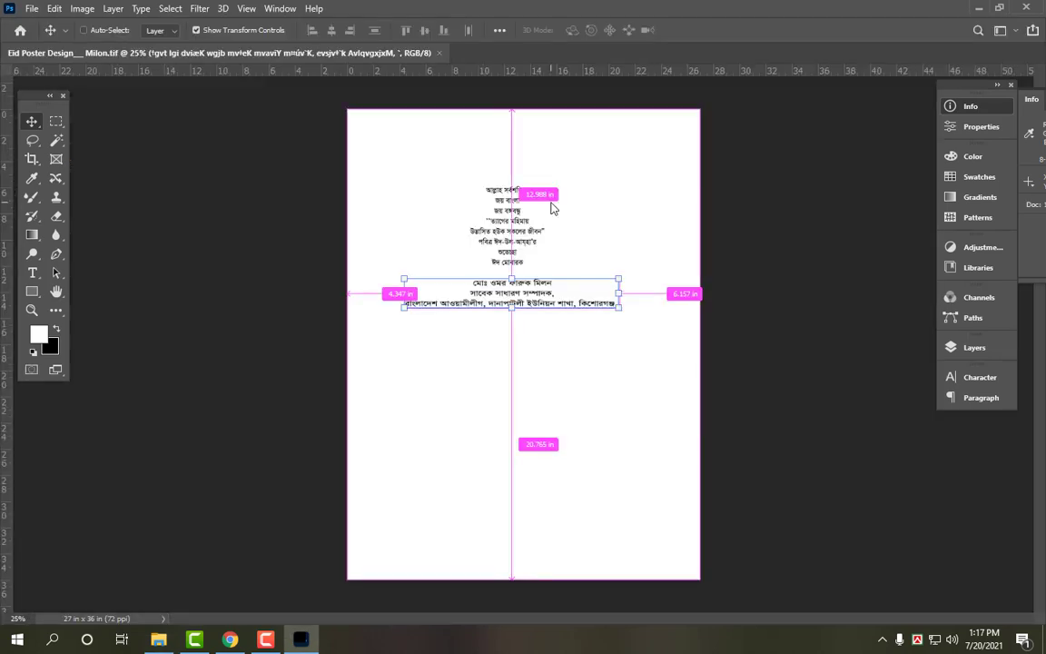
key(ctrl+plus)
click(837, 189)
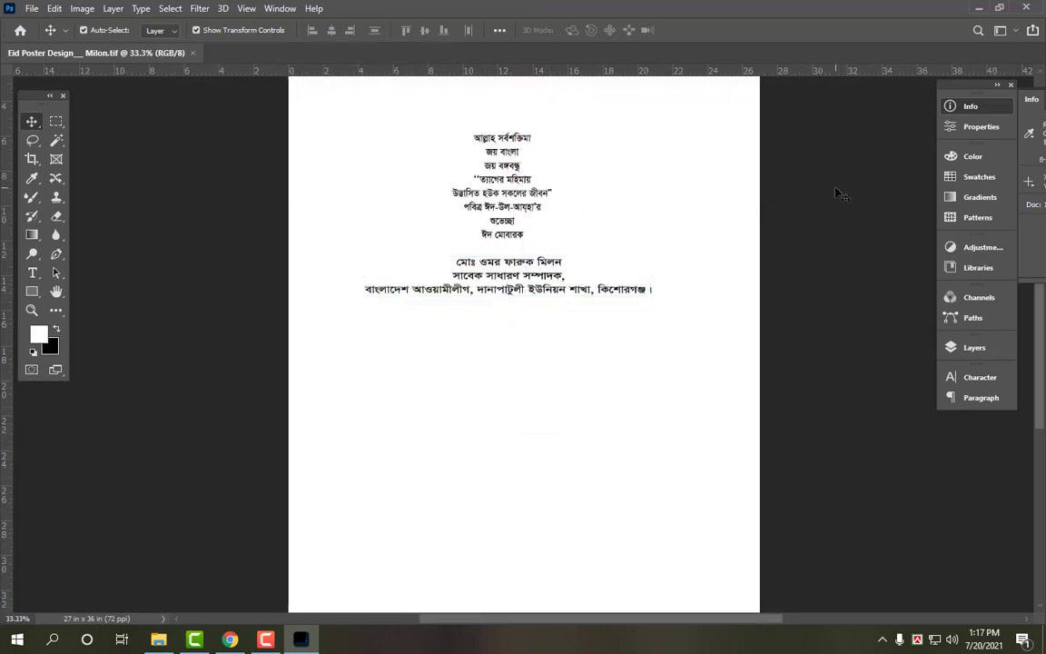
scroll(602, 300, up, 2)
key(ctrl+plus)
key(ctrl+plus)
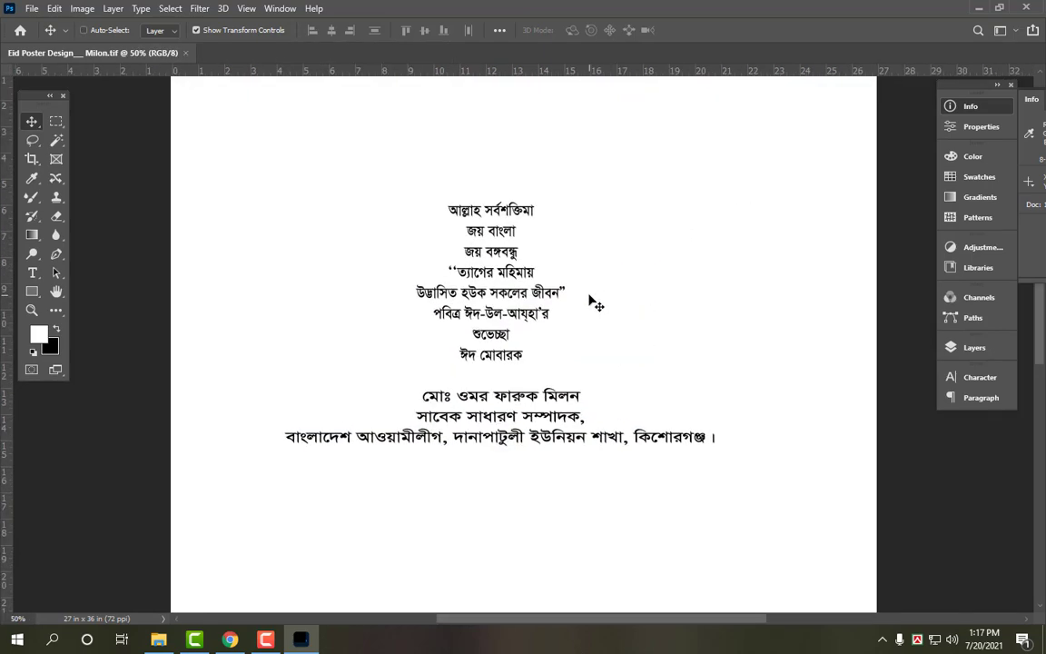
scroll(566, 262, up, 1)
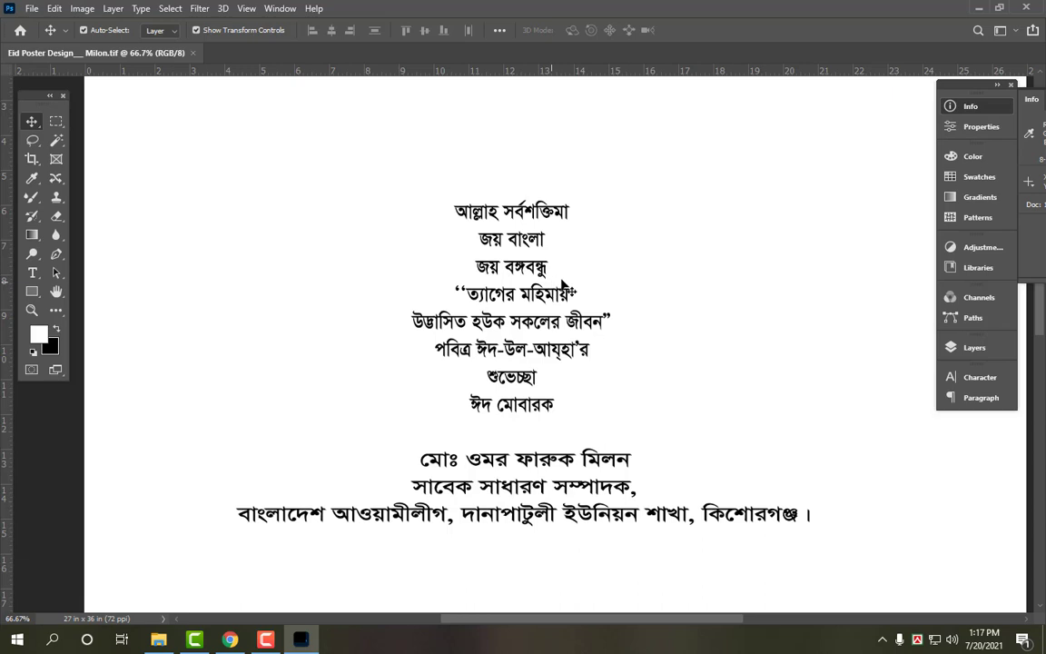
key(ctrl+0)
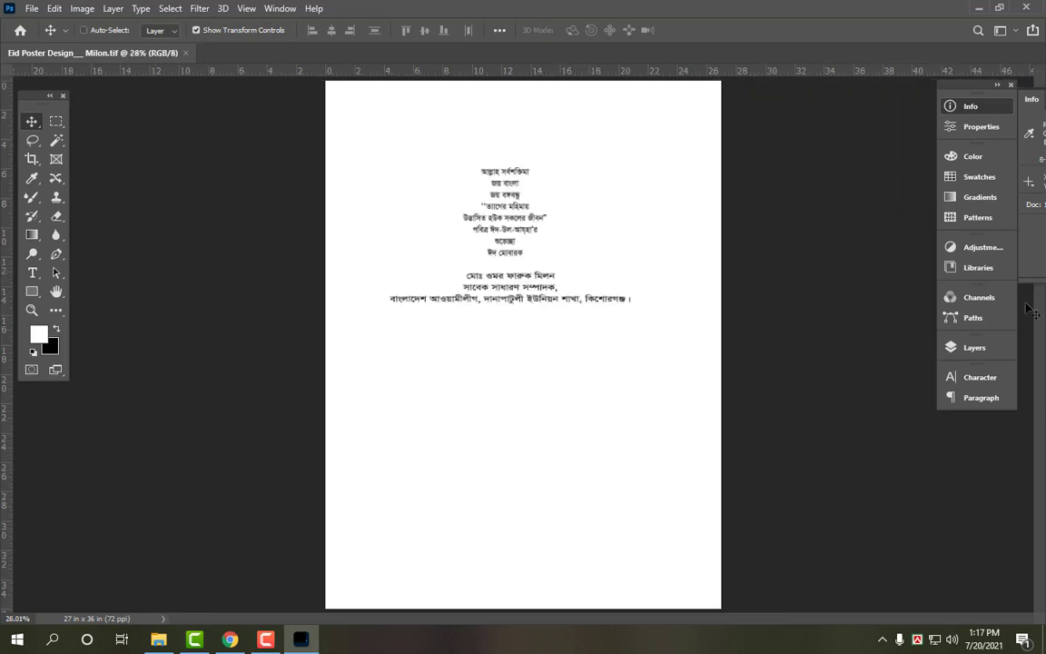
Unlock the Background layer so it becomes a regular layer.
click(975, 347)
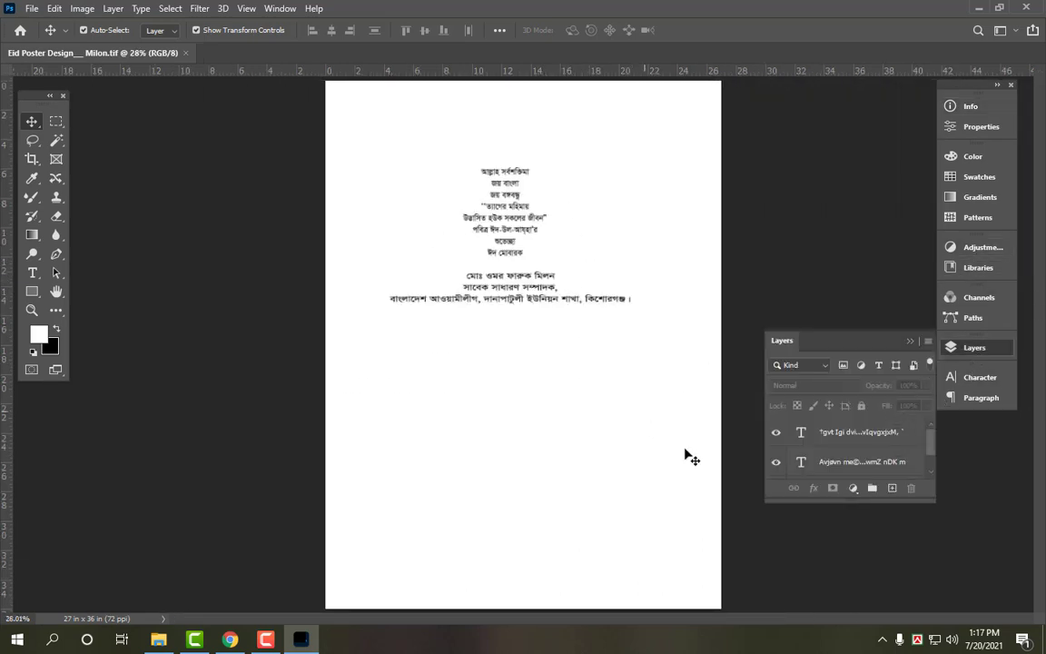
scroll(908, 428, down, 1)
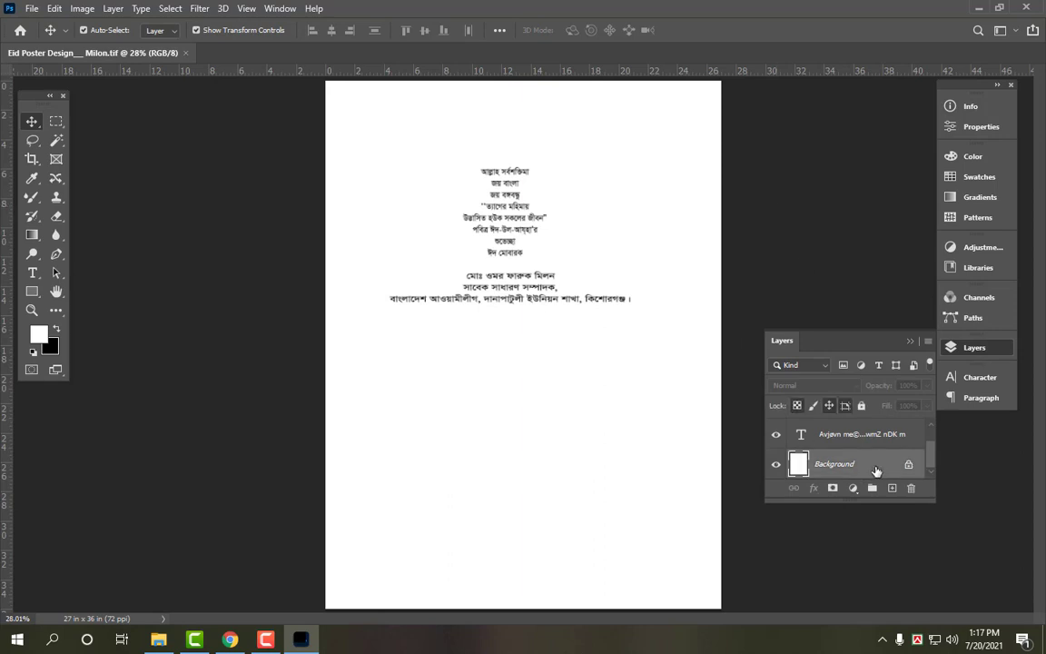
click(909, 464)
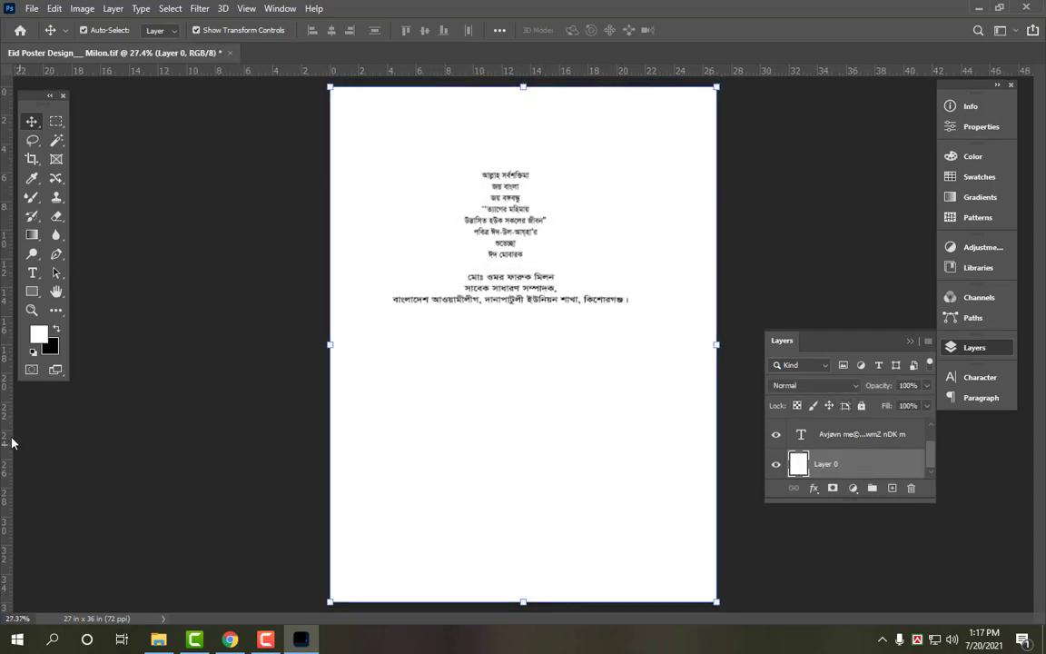
Place one vertical and one horizontal guide through the centre of the poster page.
drag(5, 437, 523, 309)
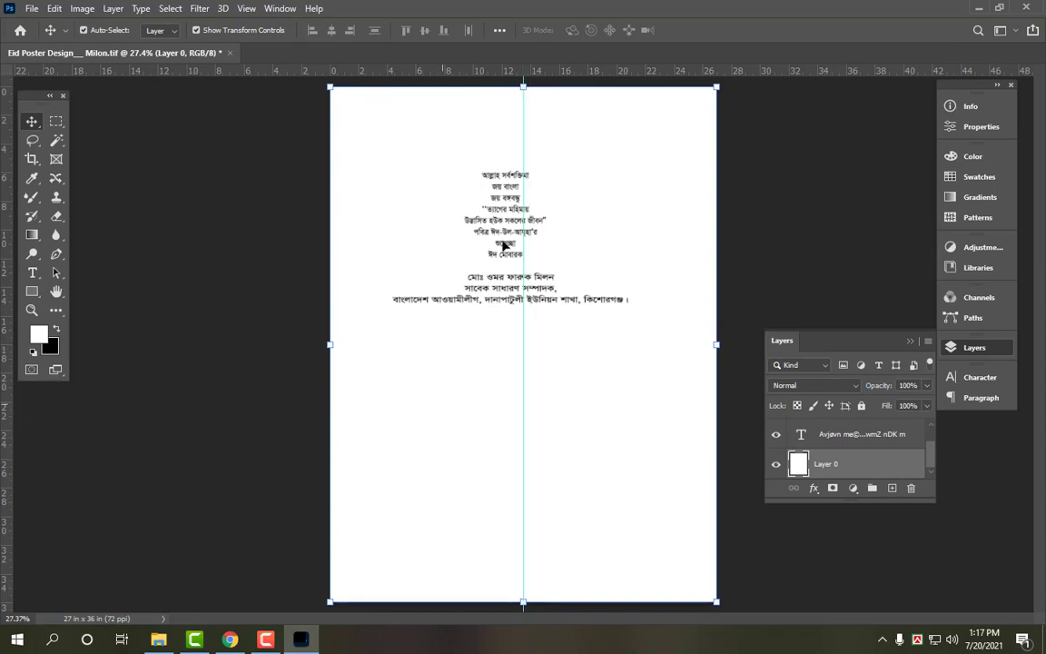
drag(651, 75, 619, 343)
click(797, 204)
key(ctrl+0)
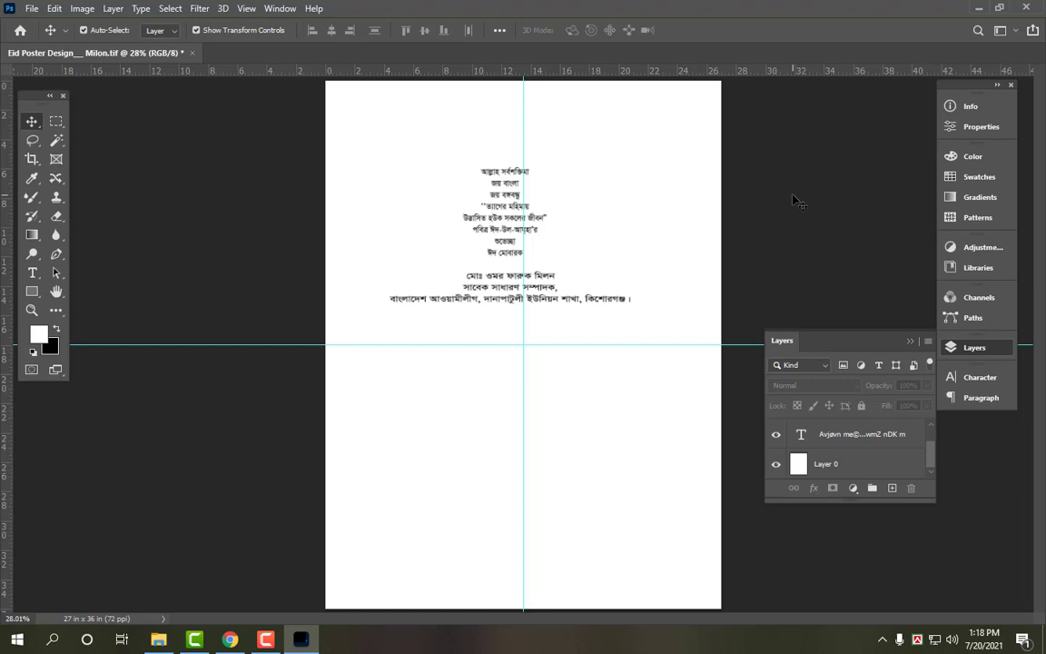
Open the portrait image starting with 159163628 together with Poc -01, Poc -02 and Untitled-1.
key(ctrl+o)
click(265, 172)
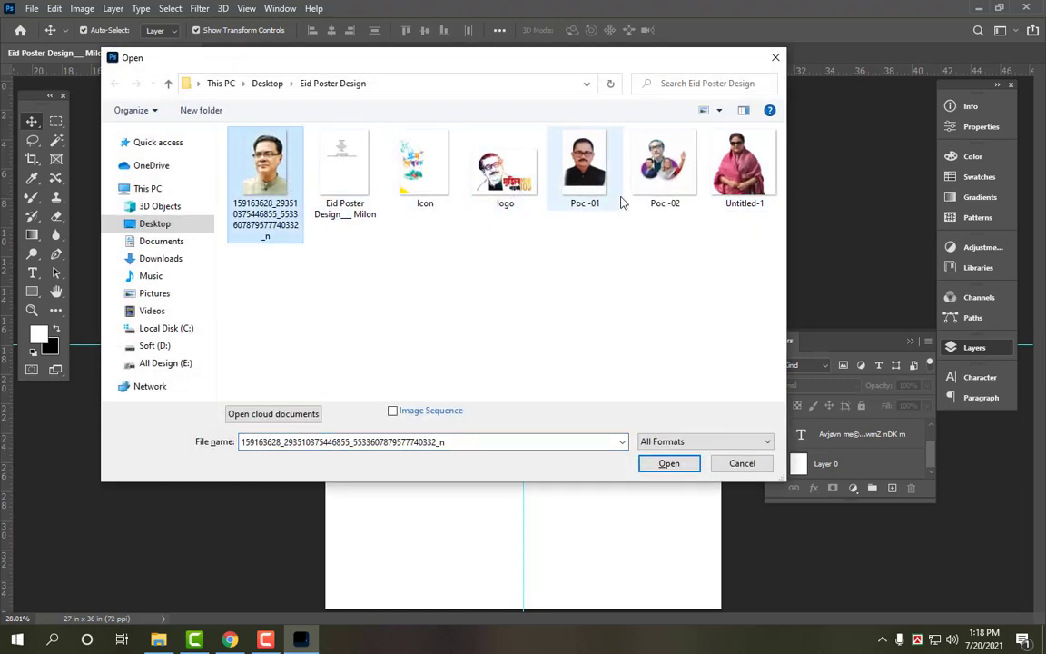
ctrl+click(585, 164)
ctrl+click(663, 164)
ctrl+click(743, 163)
key(Return)
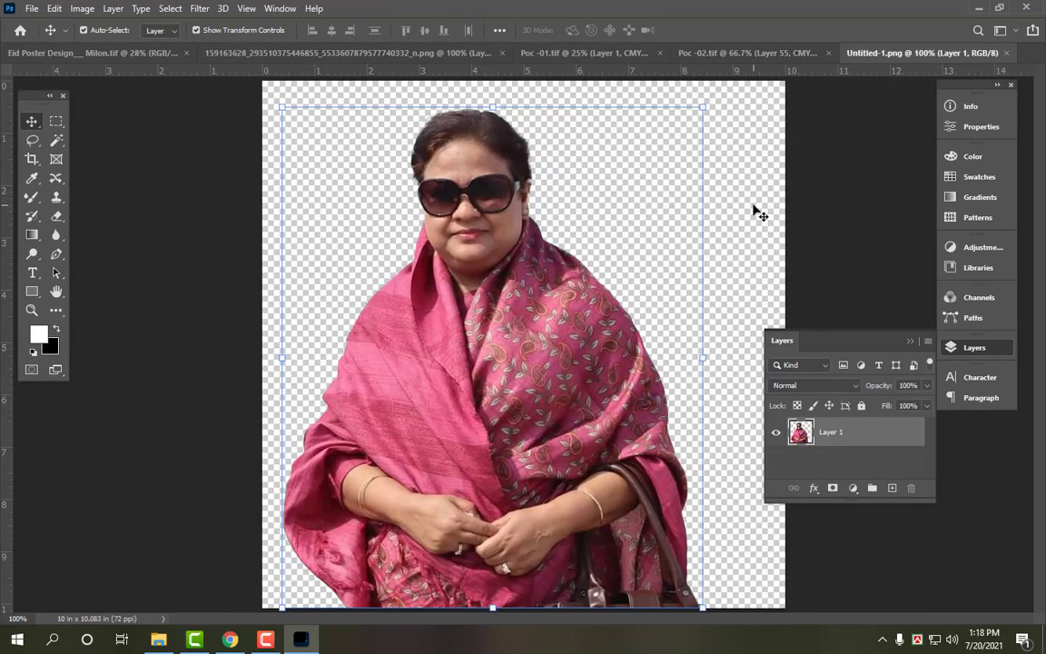
key(ctrl+0)
Move the portrait from the 159163628 image into the poster's upper-right area and close its source without saving.
click(152, 54)
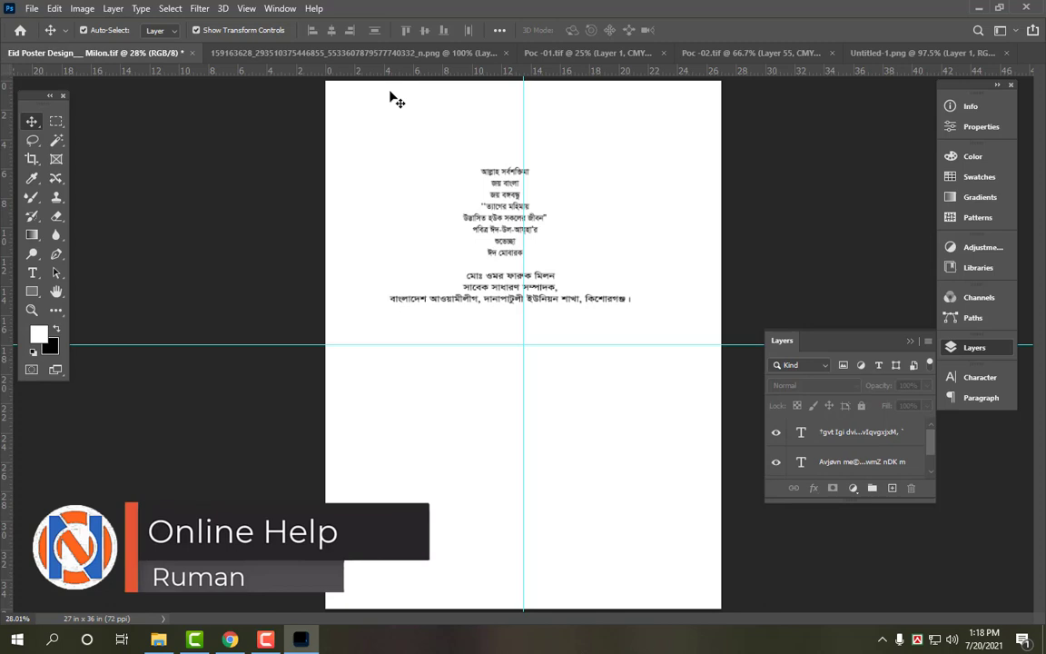
click(274, 54)
key(ctrl+a)
key(ctrl+x)
key(ctrl+w)
click(529, 256)
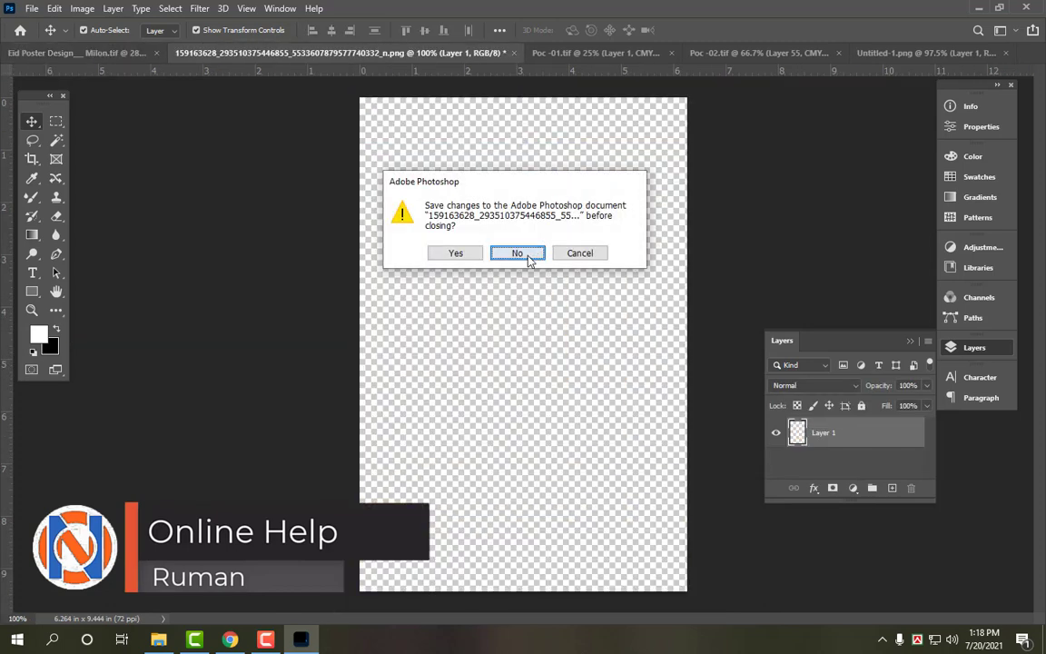
key(ctrl+v)
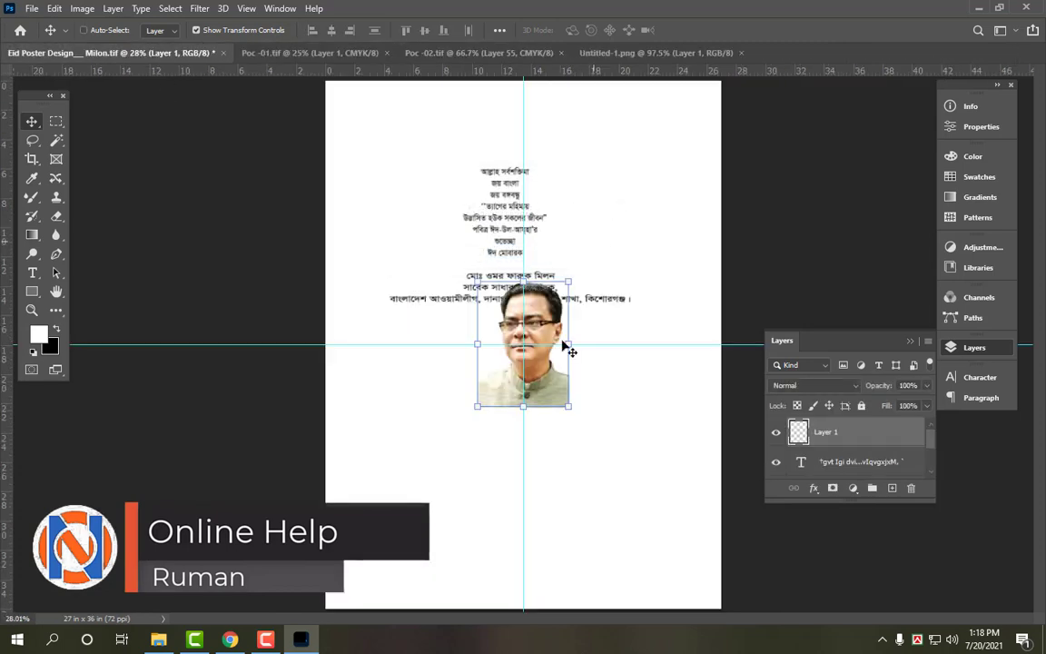
drag(563, 346, 666, 264)
key(Return)
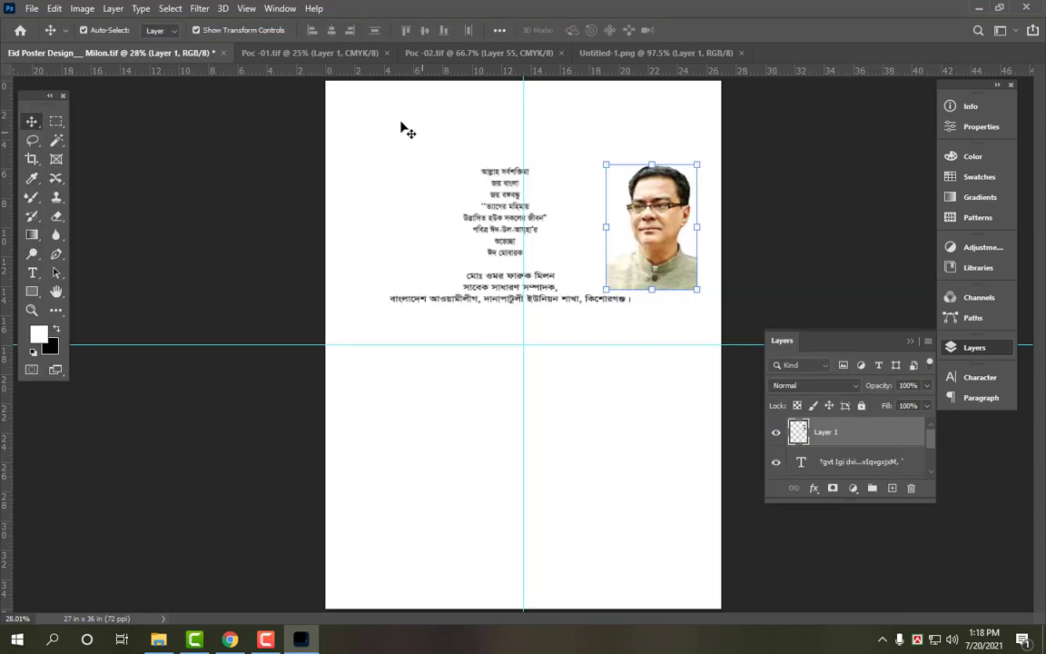
Cut the portrait out of Poc -01.tif, close that file without saving, and paste the portrait into the poster.
click(309, 52)
key(ctrl+a)
key(ctrl+x)
key(ctrl+w)
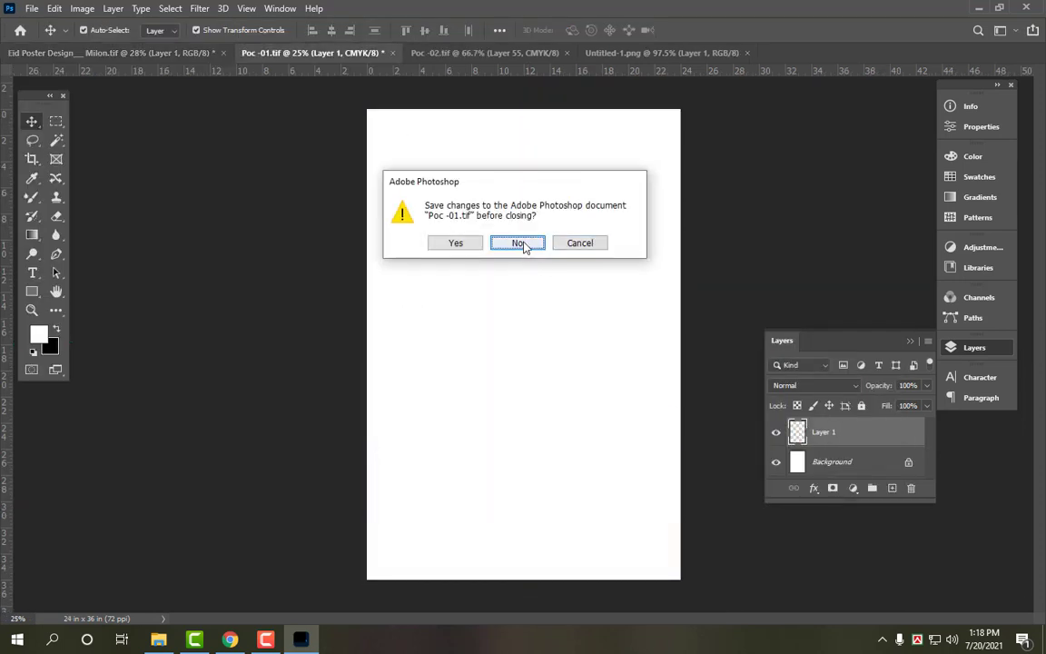
click(523, 242)
key(ctrl+v)
Scale the pasted Poc -01 portrait to about 45% and place it in the poster's lower-right corner.
key(ctrl+t)
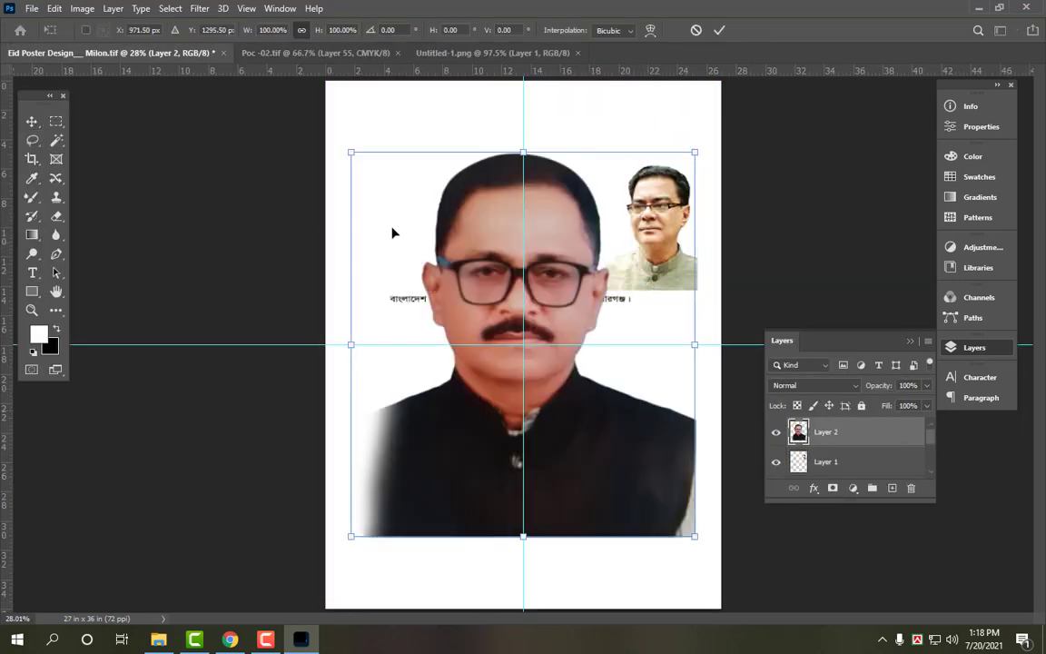
drag(355, 150, 568, 336)
drag(636, 466, 649, 538)
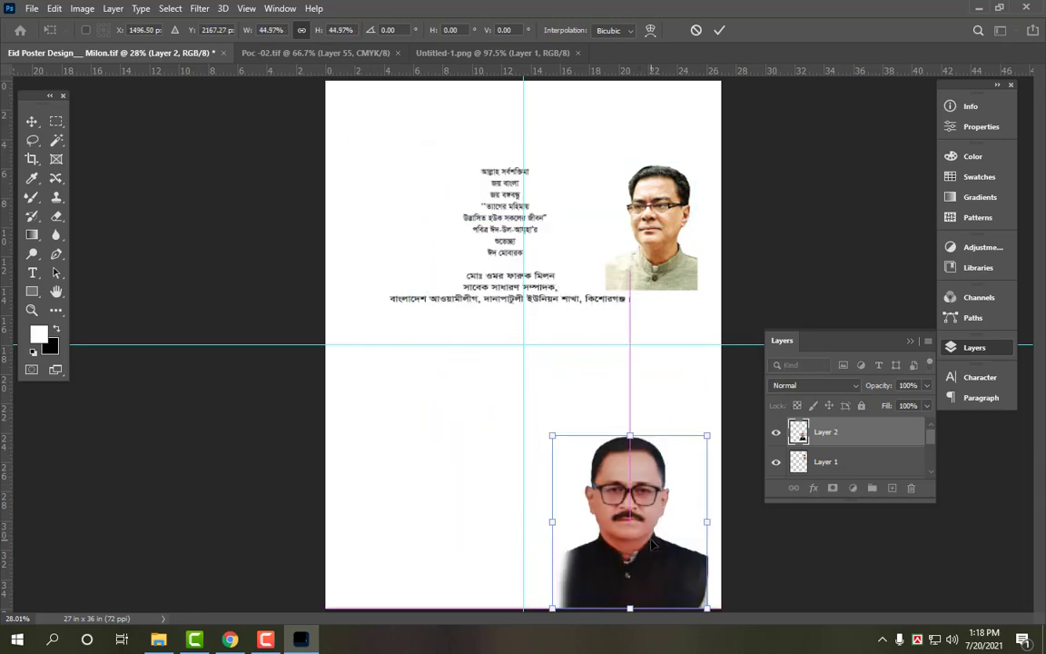
key(Return)
Copy the Poc -02 portrait group to the poster's upper left and the Untitled-1 portrait beside the upper-right portrait.
click(315, 52)
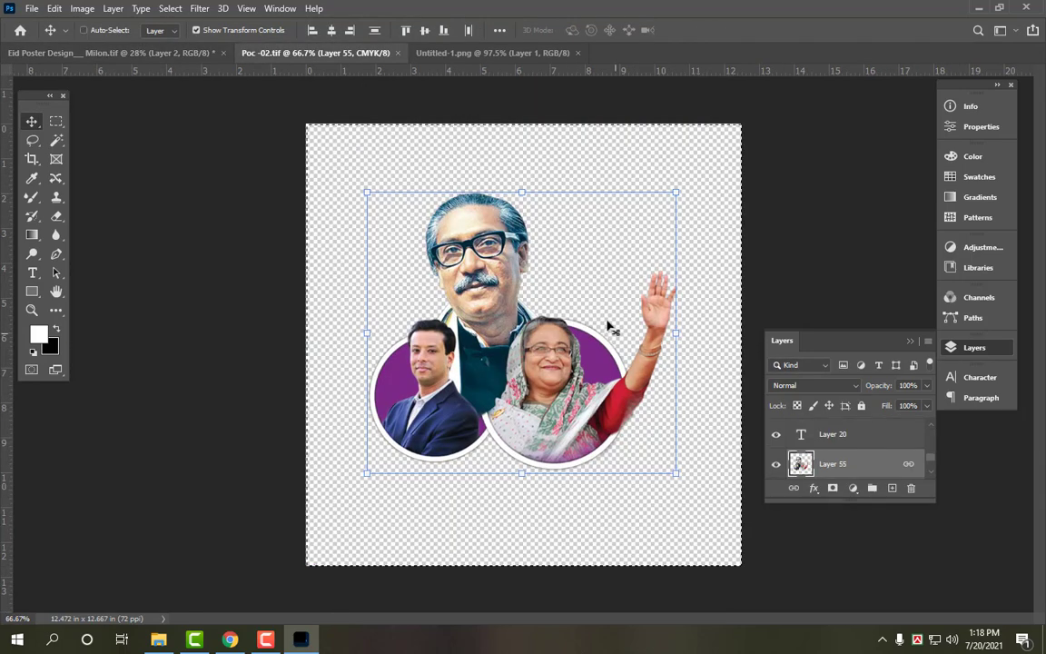
drag(609, 322, 422, 214)
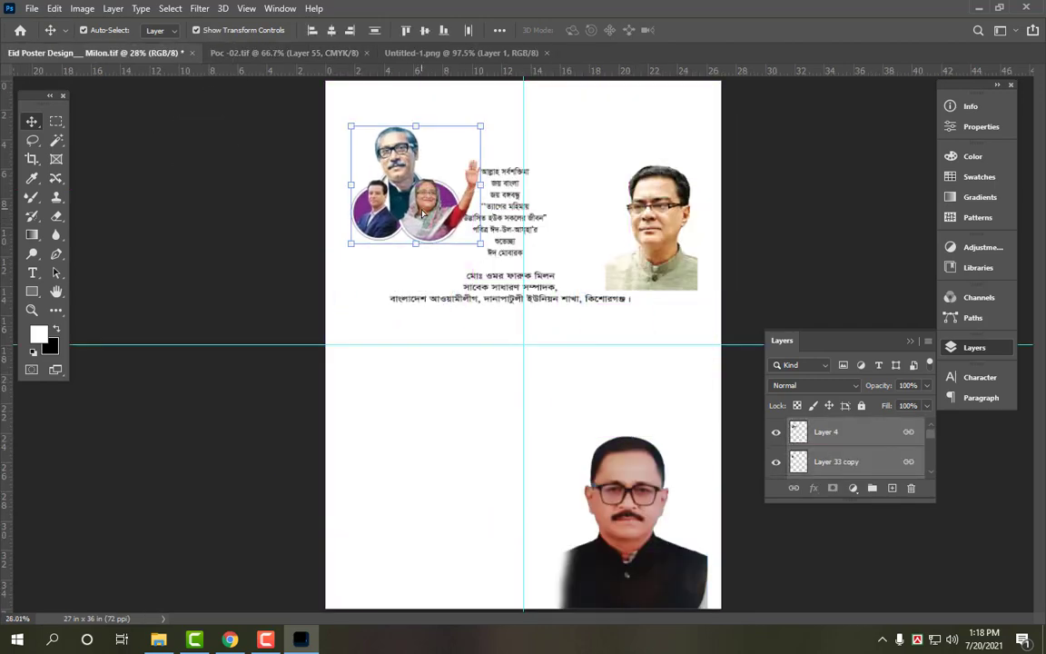
click(461, 52)
drag(602, 194, 614, 283)
Close the Poc -02.tif and Untitled-1.png source documents.
click(274, 53)
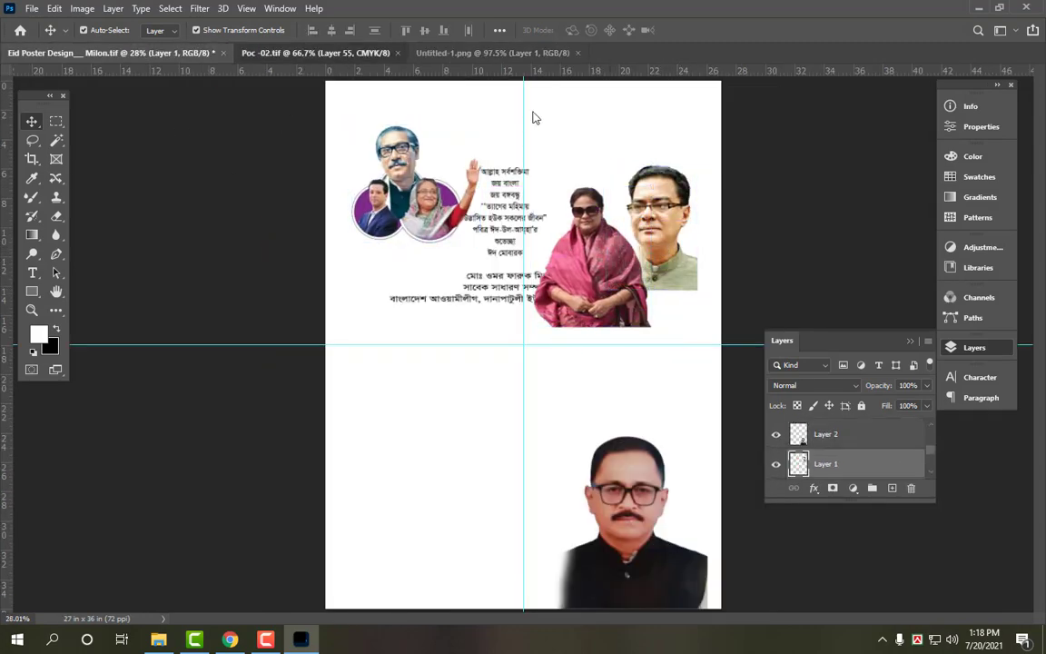
key(ctrl+w)
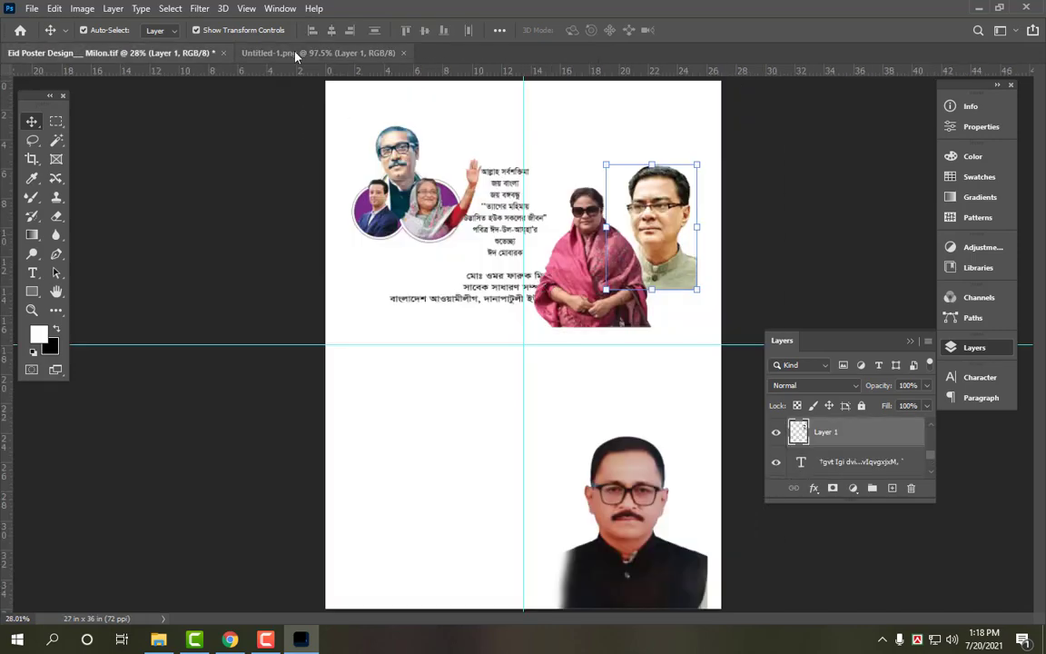
key(ctrl+Tab)
key(ctrl+w)
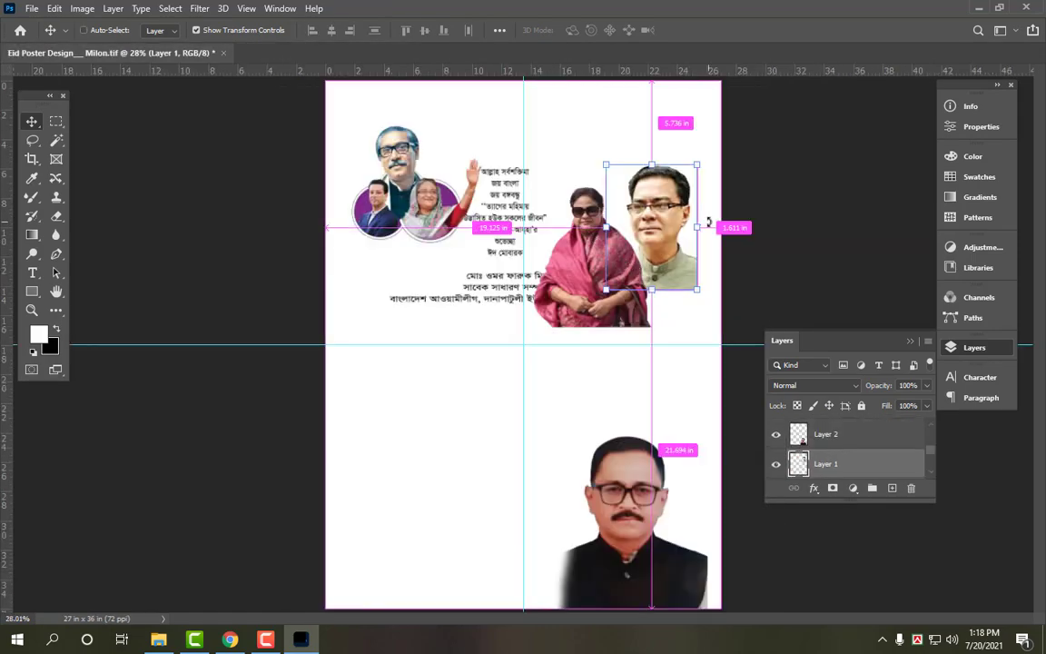
click(668, 136)
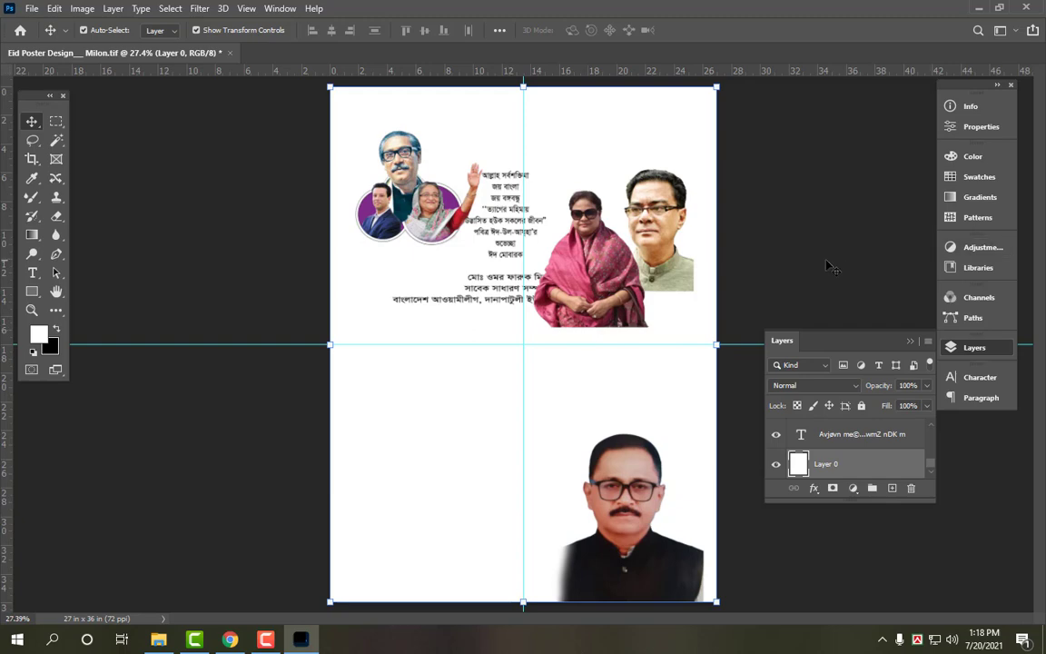
click(786, 205)
key(ctrl+plus)
scroll(535, 370, up, 3)
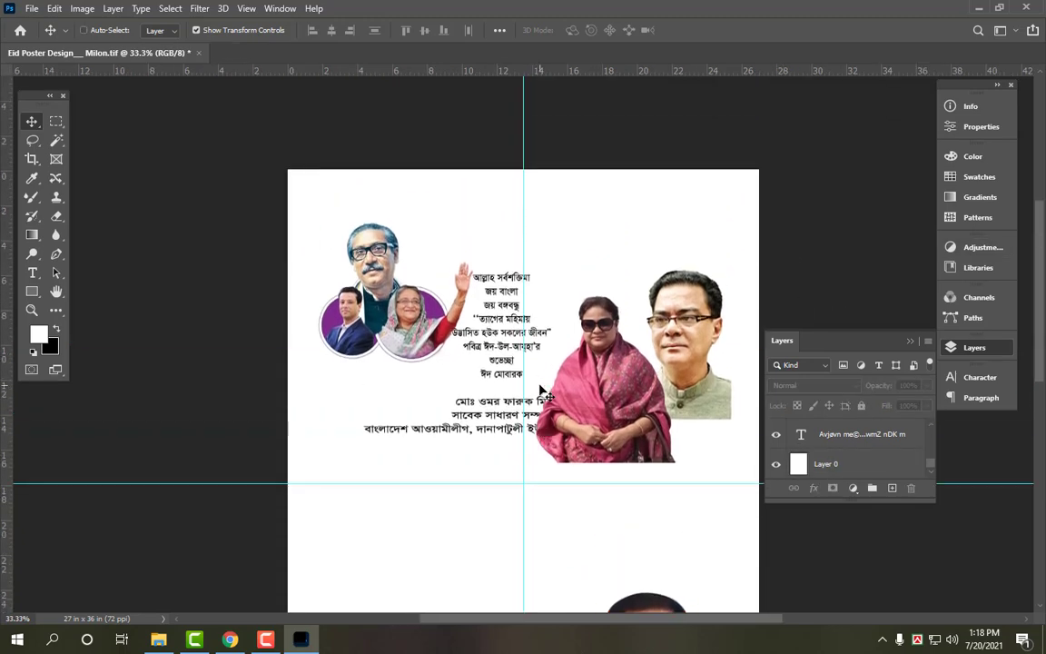
key(ctrl+plus)
scroll(545, 392, up, 1)
key(ctrl+0)
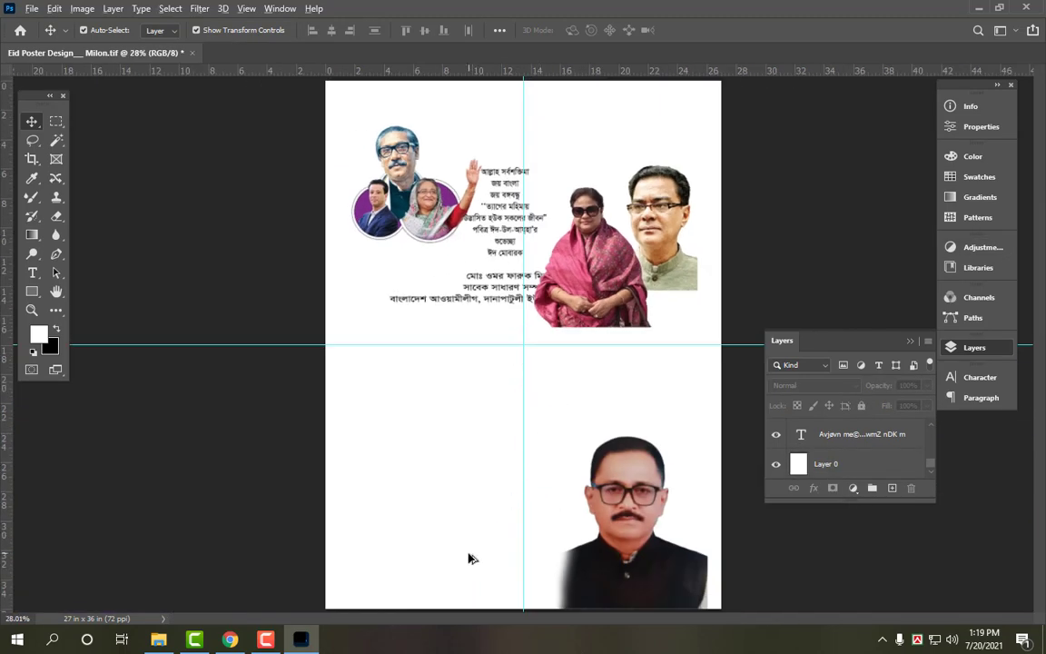
Duplicate the white Layer 0 and move the copy upward so it covers about the top 4 in of the page.
drag(469, 558, 502, 97)
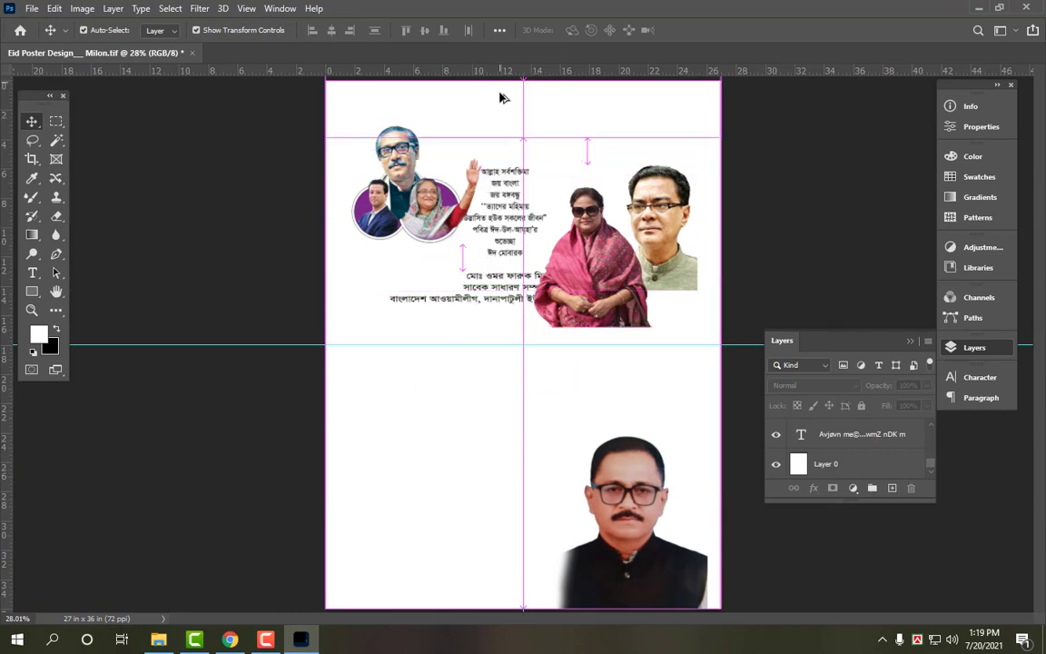
key(ctrl+plus)
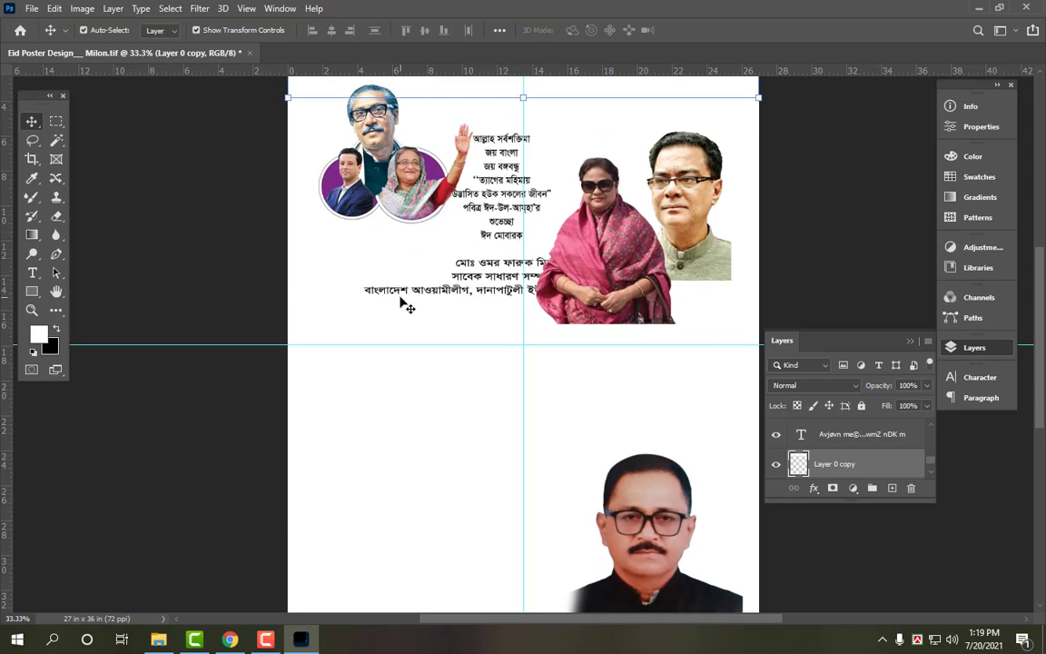
Set the background colour to C 100, M 80, Y 0, K 0 and fill the duplicated page layer at the poster's top with it.
click(50, 346)
text(100)
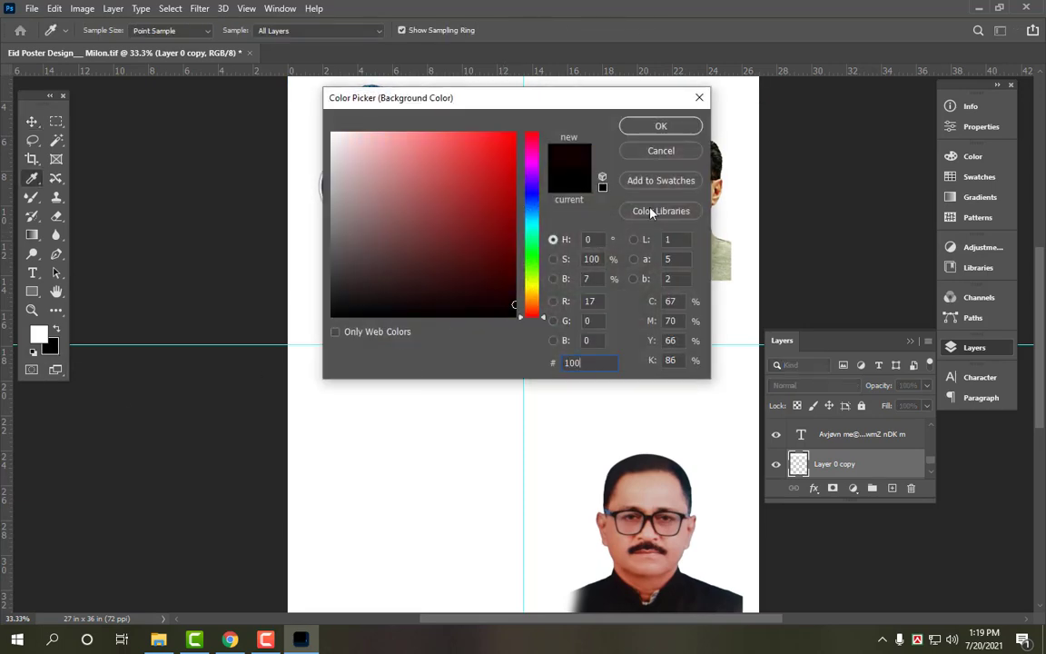
key(Tab)
text(100)
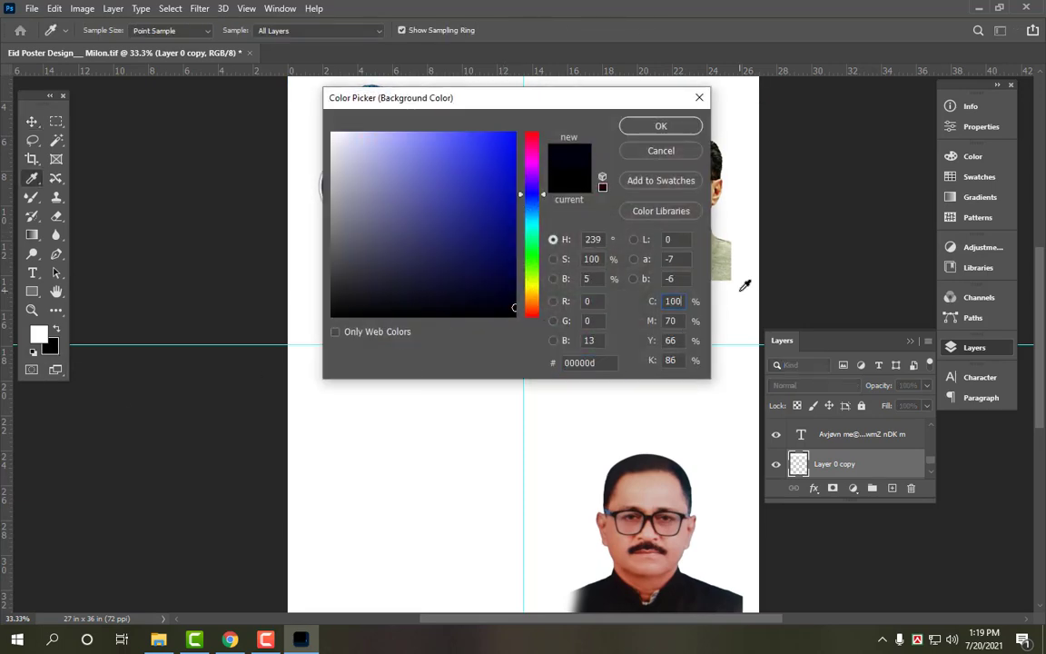
key(Tab)
text(300)
key(Tab)
key(Return)
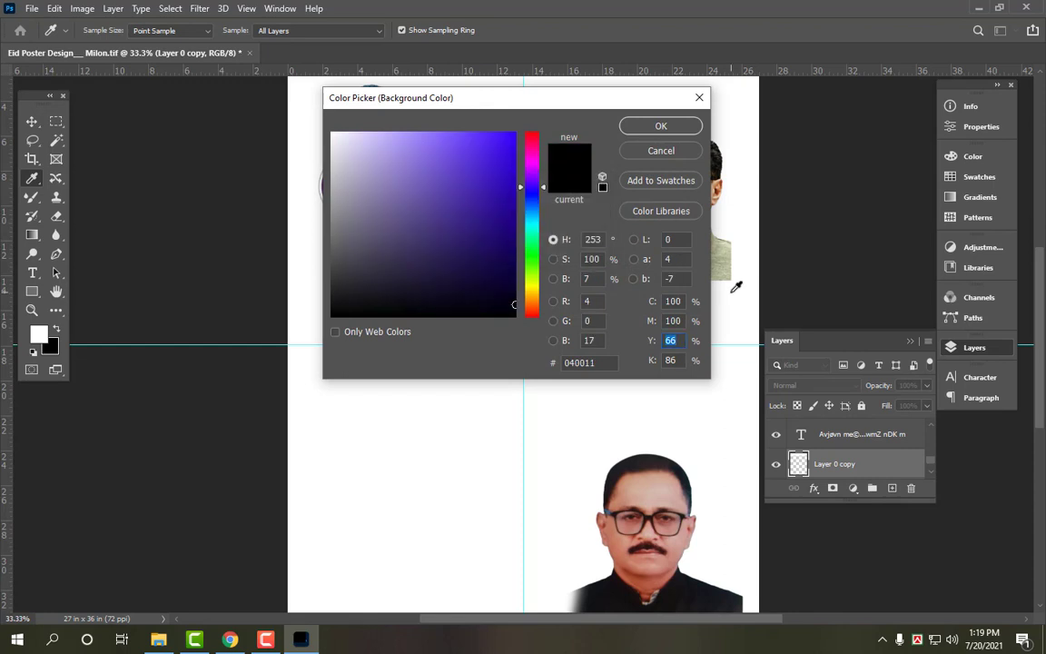
text(0)
key(Tab)
text(0)
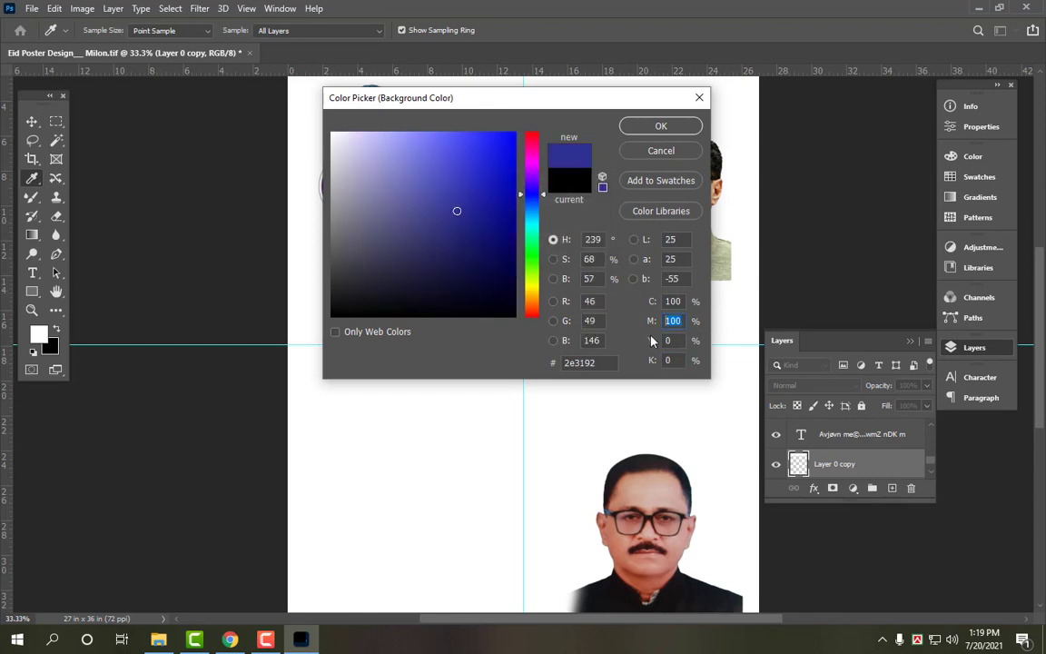
text(80)
key(Return)
key(ctrl+shift+BackSpace)
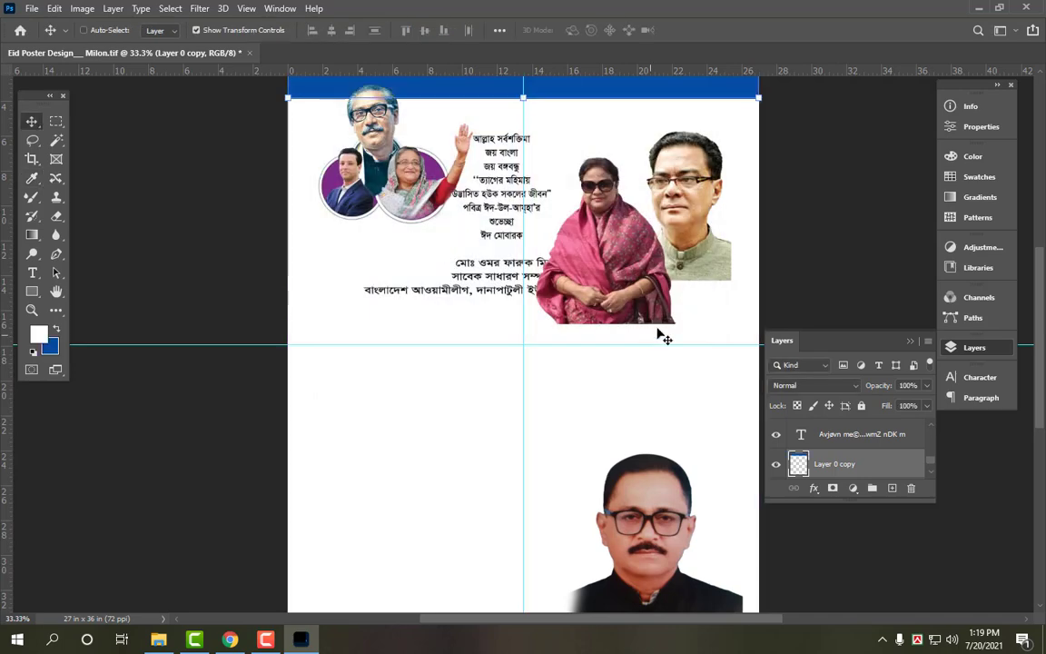
Move the blue strip upward so it covers only about the top 2 in of the page.
scroll(790, 263, up, 3)
key(ctrl+plus)
scroll(694, 226, up, 3)
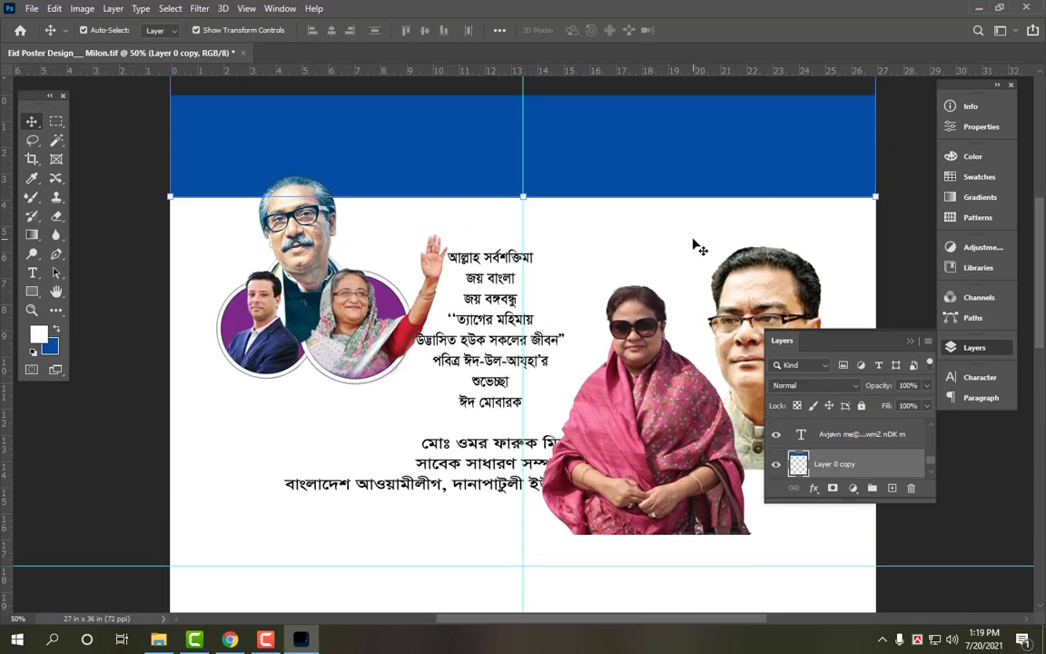
scroll(694, 243, up, 2)
drag(524, 243, 532, 197)
key(Return)
Move the central greeting text up onto the blue strip, then copy its first line and delete it from the block.
drag(515, 289, 537, 188)
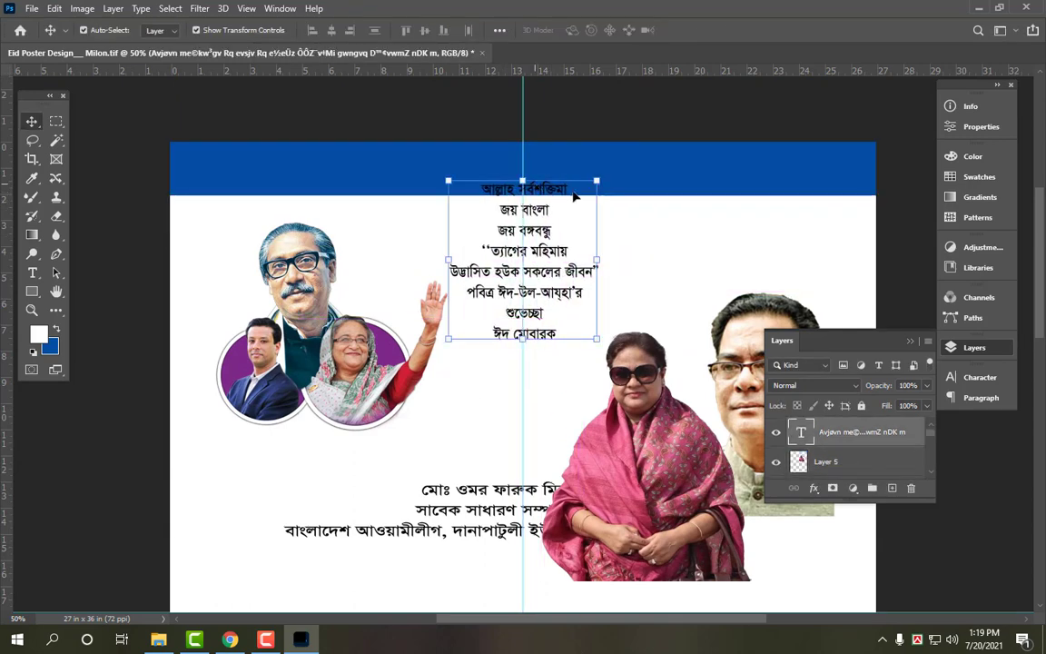
double_click(555, 188)
triple_click(556, 188)
key(ctrl+c)
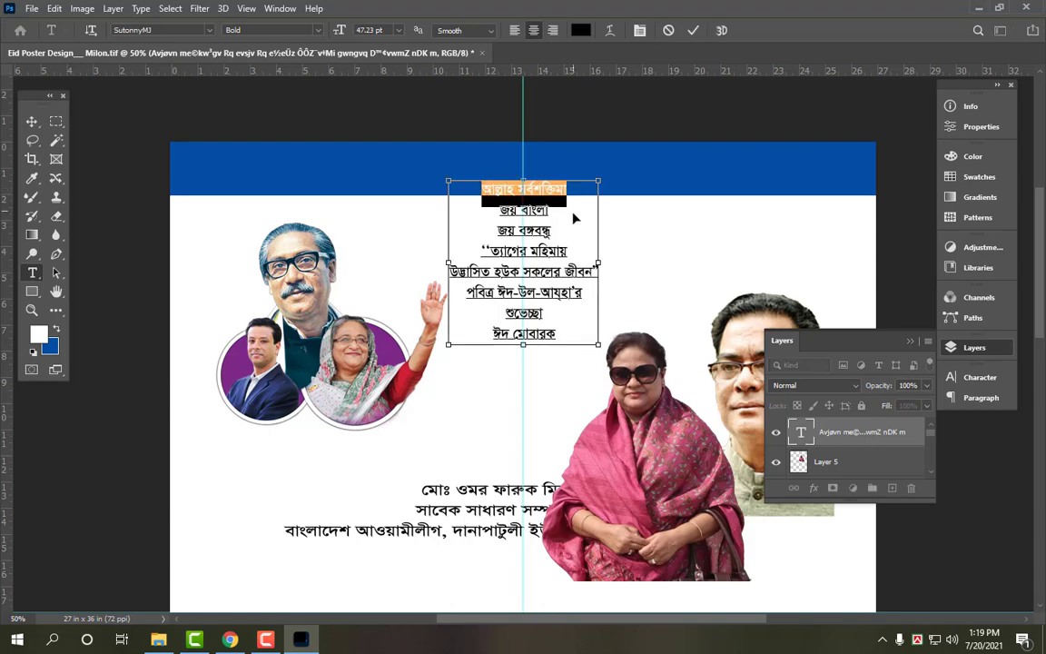
key(BackSpace)
key(BackSpace)
key(ctrl+Return)
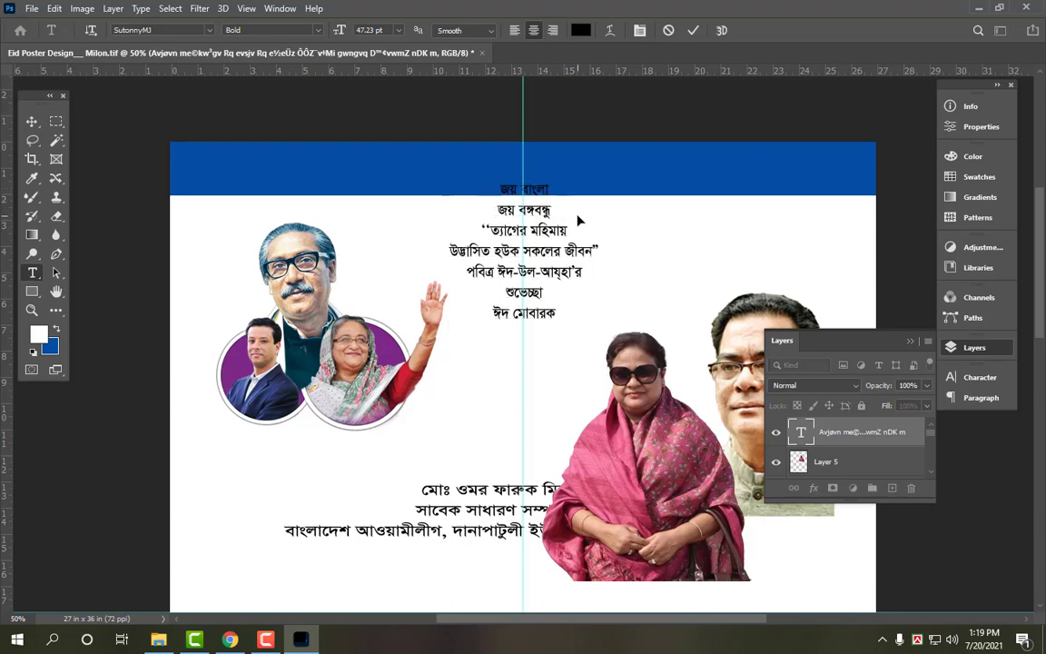
Duplicate the greeting text slightly lower and replace the upper block's content with the copied আল্লাহ সর্বশক্তিমা line.
key(v)
mouse_move(543, 216)
mouse_down()
mouse_move(544, 246)
mouse_move(556, 227)
mouse_move(549, 238)
mouse_up()
key(t)
click(553, 209)
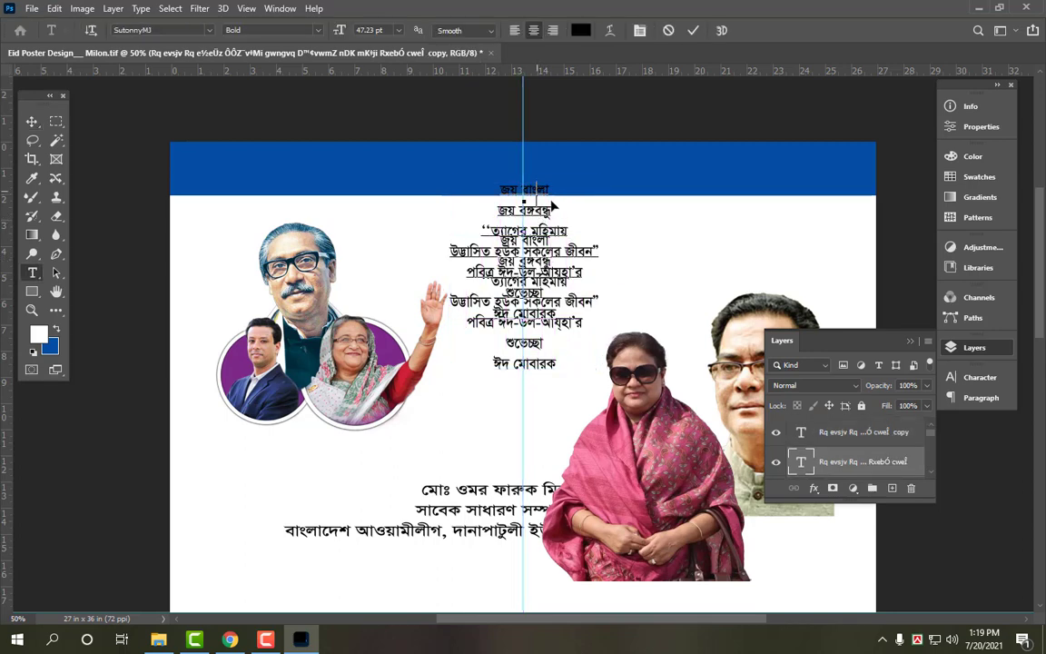
key(ctrl+a)
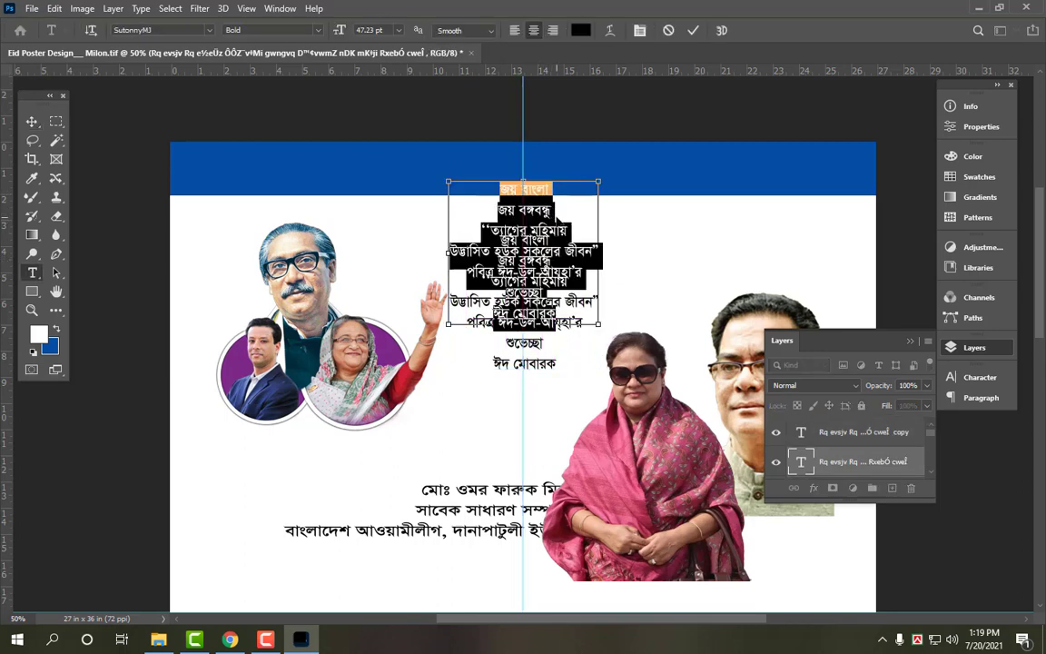
key(ctrl+v)
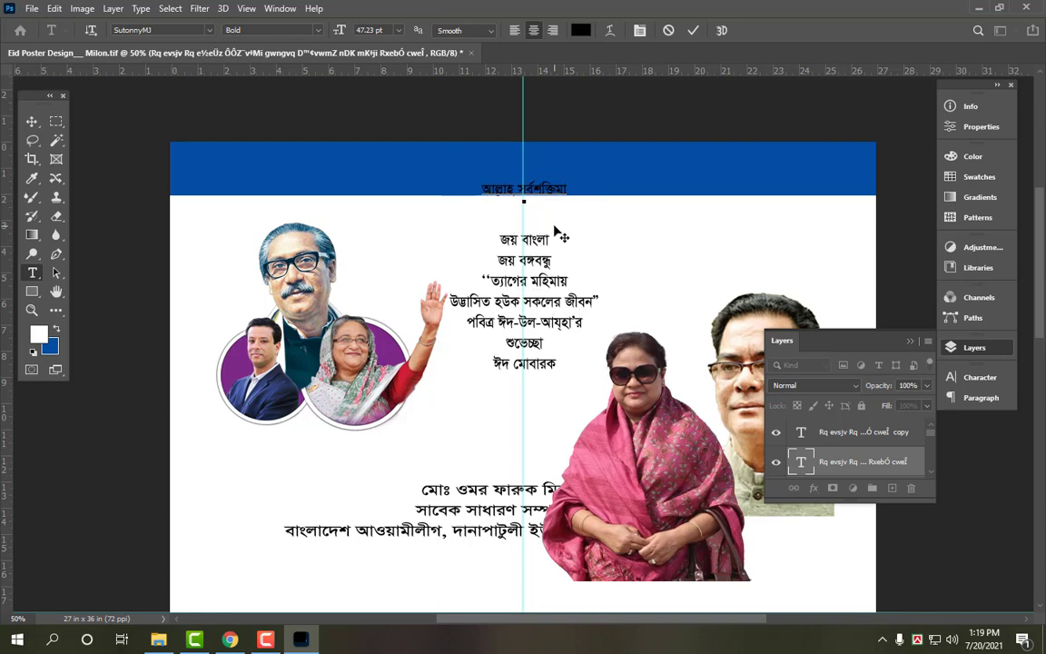
key(ctrl+Return)
Nudge the আল্লাহ সর্বশক্তিমা line upward inside the blue strip and colour it white.
key(v)
key(shift+Up)
key(shift+Up)
key(shift+Up)
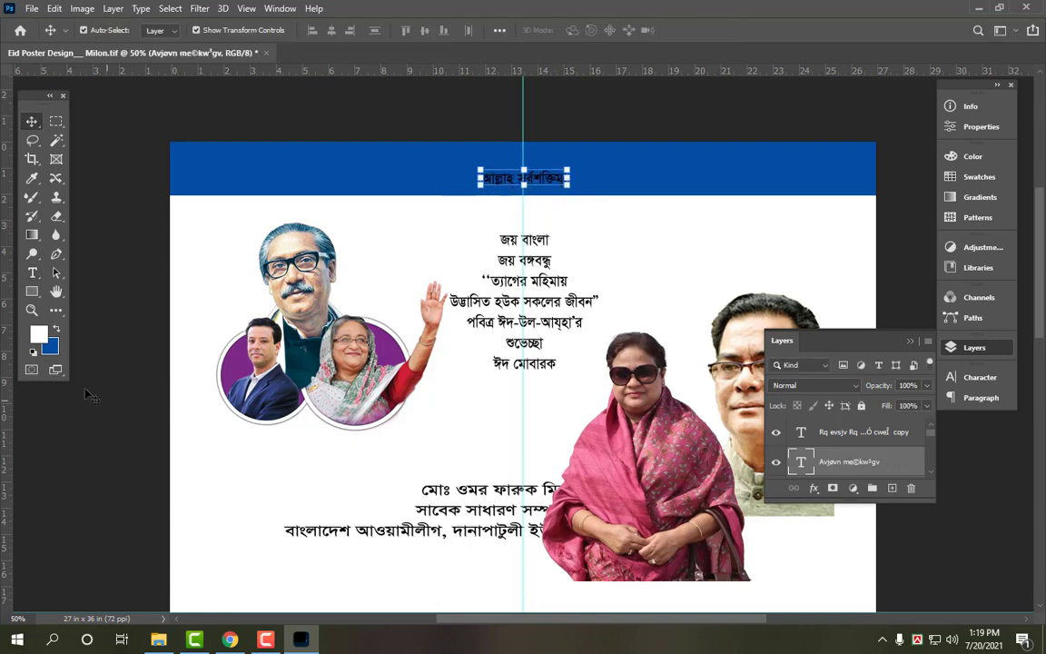
key(x)
click(54, 350)
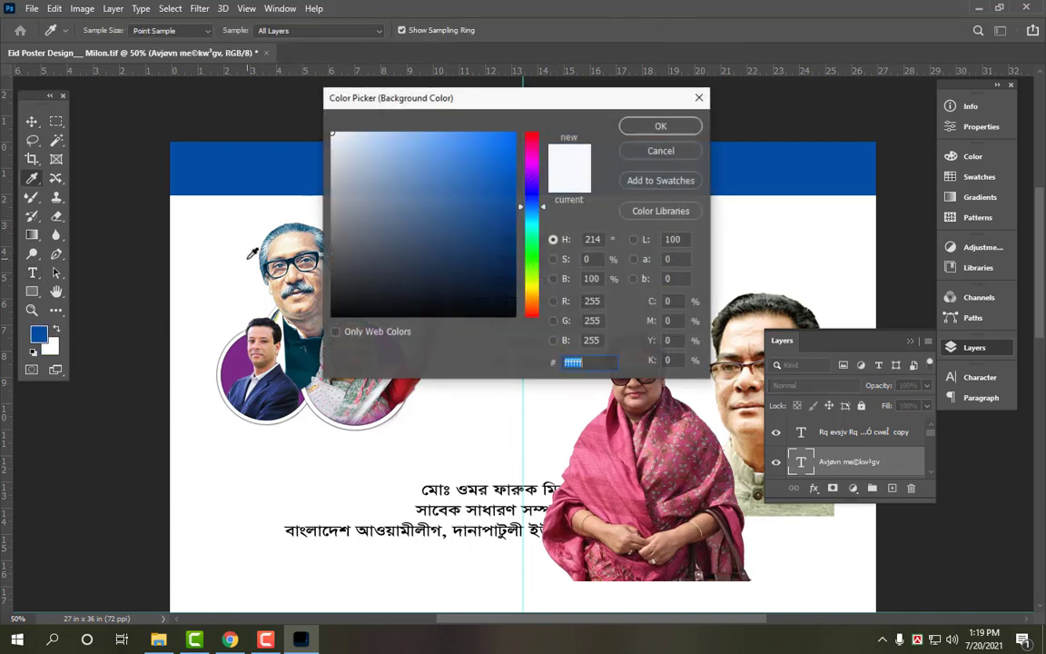
drag(375, 165, 571, 320)
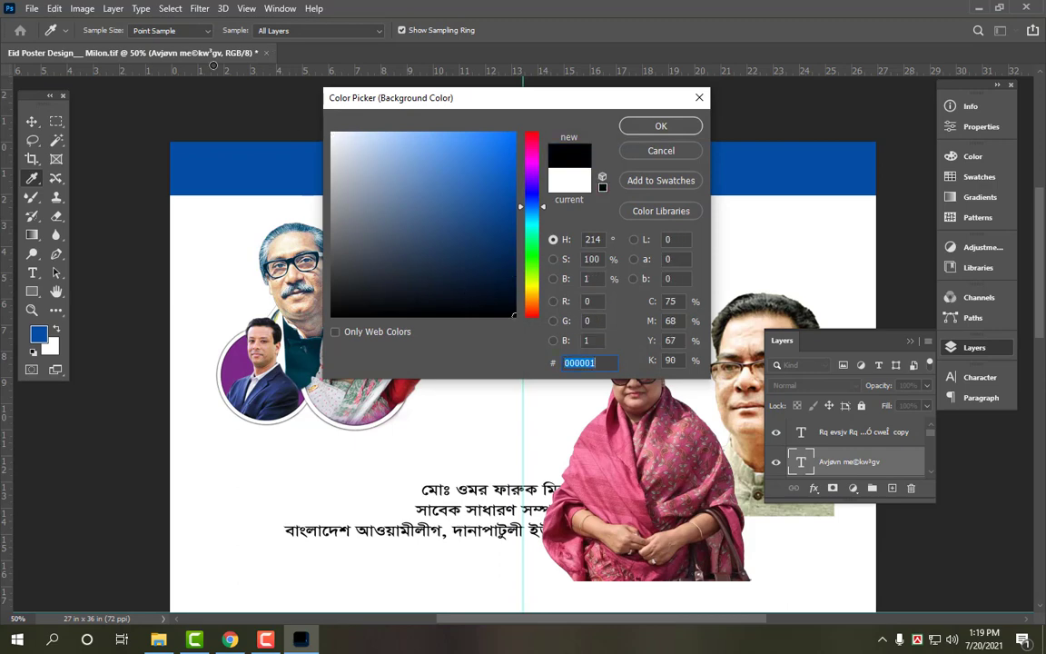
drag(442, 227, 214, 50)
drag(432, 199, 245, 15)
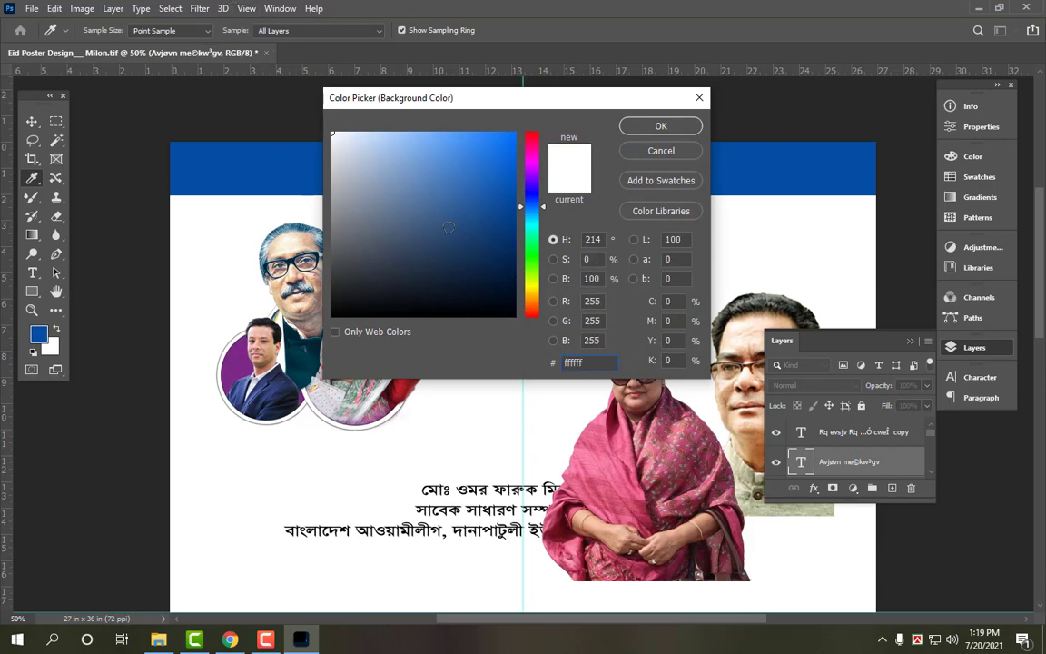
key(Return)
key(v)
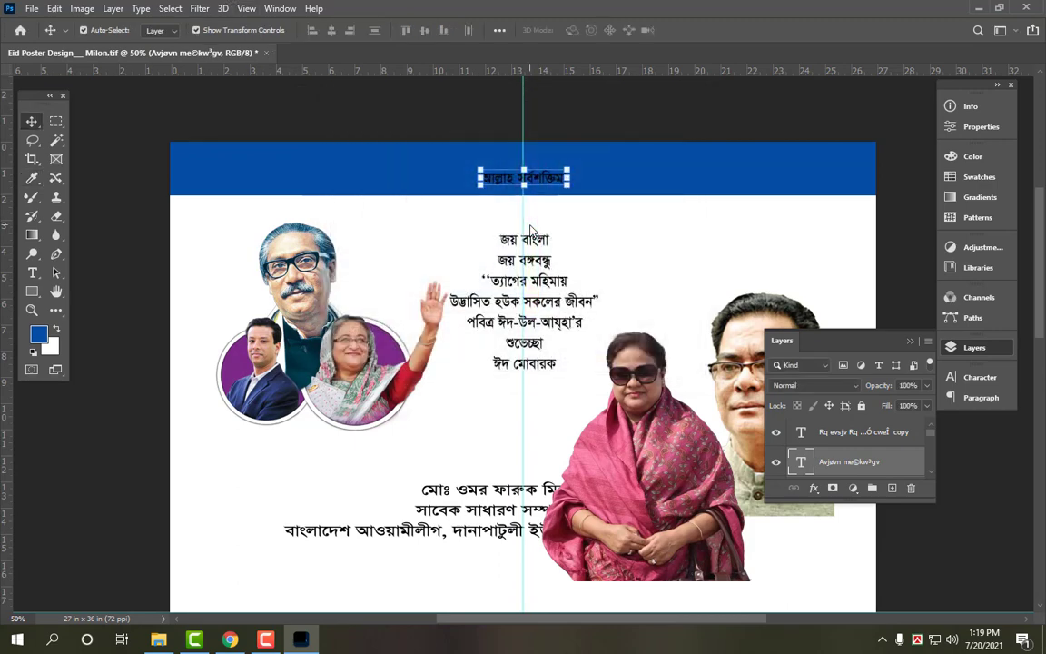
key(ctrl+BackSpace)
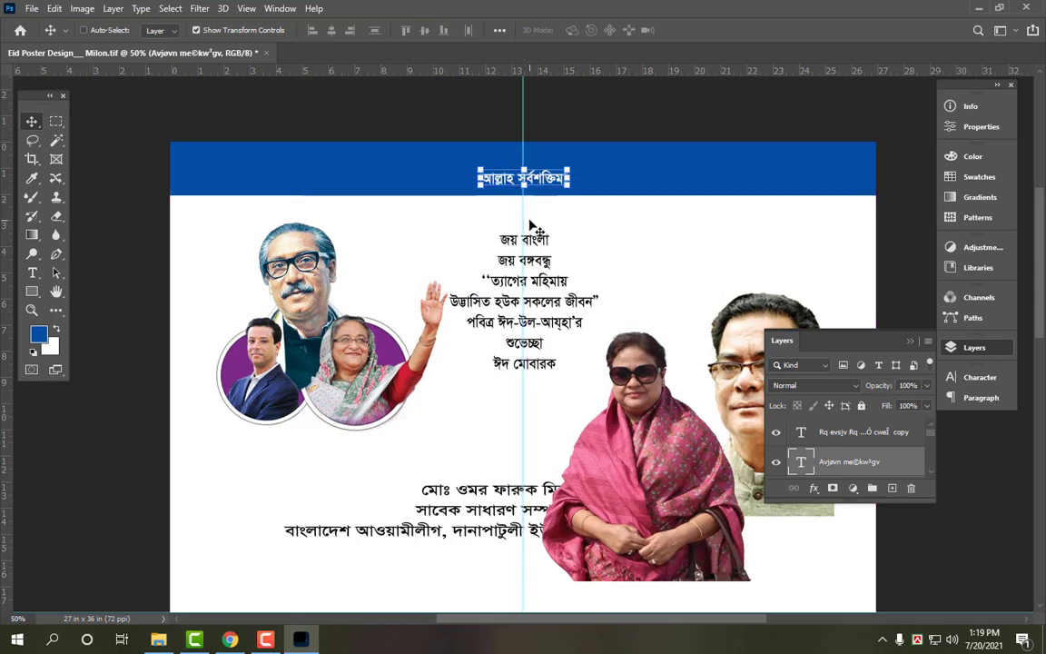
Remove the জয় বাংলা and জয় বঙ্গবন্ধু lines from the central greeting text.
ctrl+click(614, 172)
ctrl+click(559, 174)
ctrl+click(608, 122)
key(t)
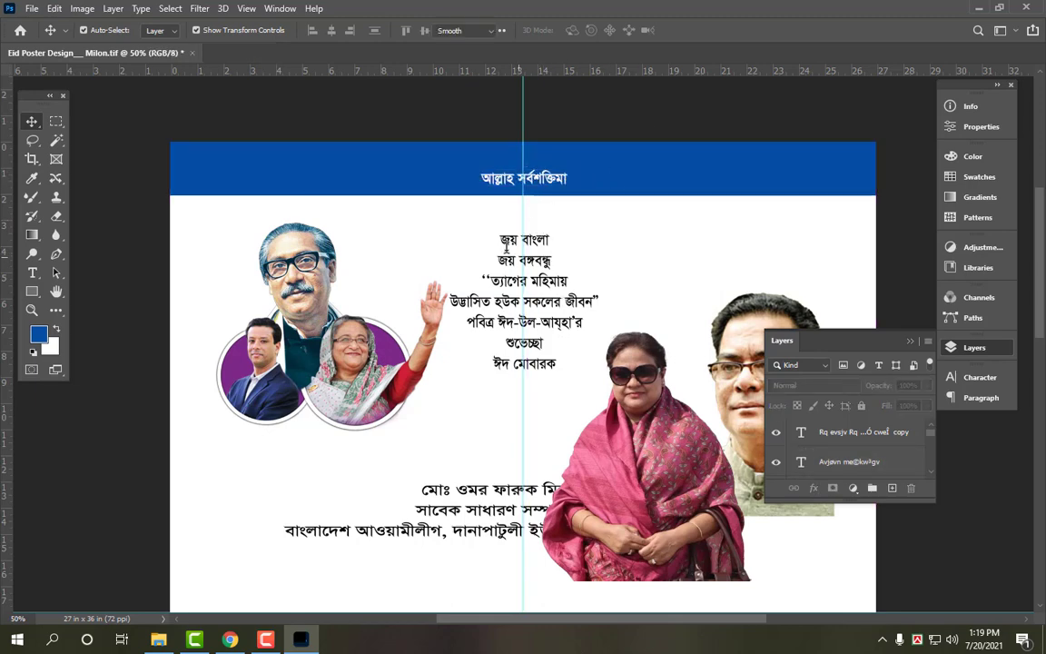
drag(502, 241, 620, 258)
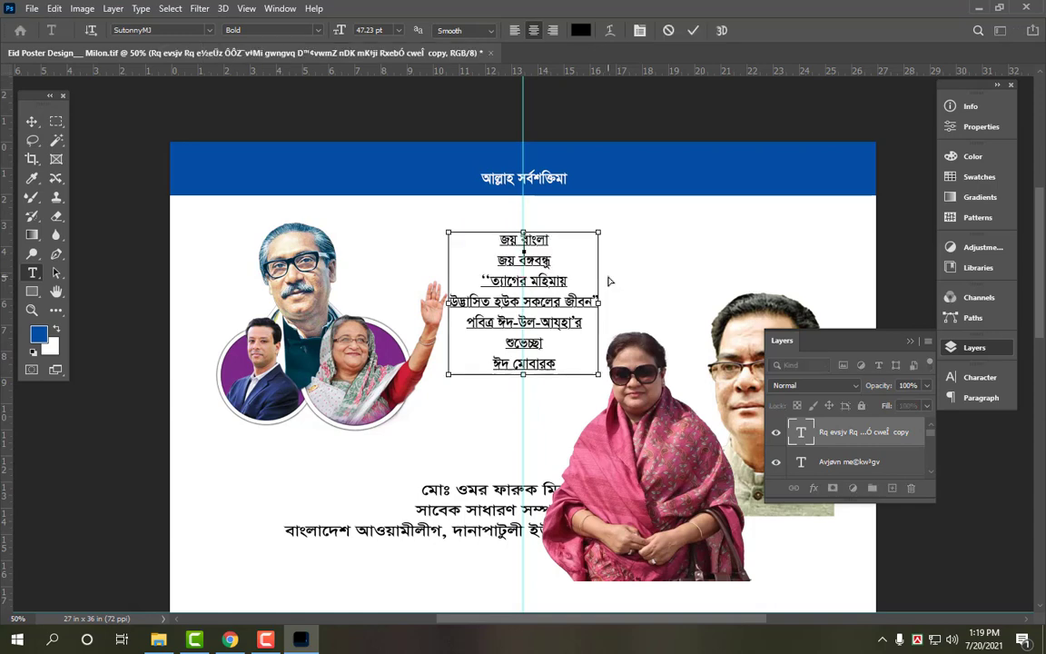
key(BackSpace)
key(BackSpace)
key(ctrl+Return)
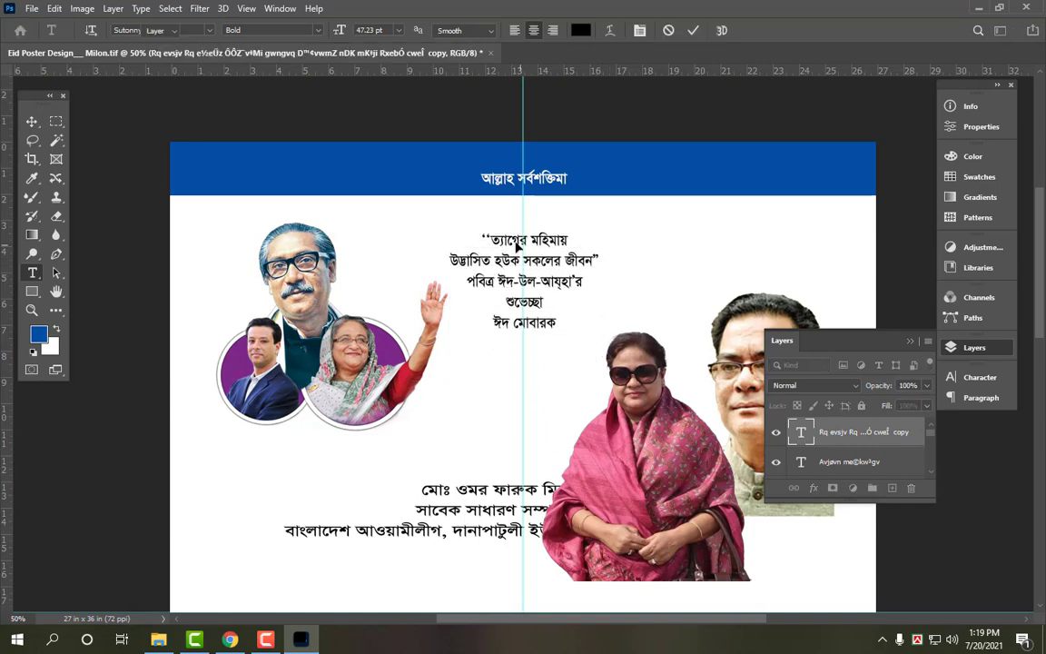
Duplicate the greeting text onto the blue strip's left end and replace its content with the lines জয় বাংলা and জয় বঙ্গবন্ধু.
key(v)
drag(551, 242, 275, 176)
key(t)
click(278, 192)
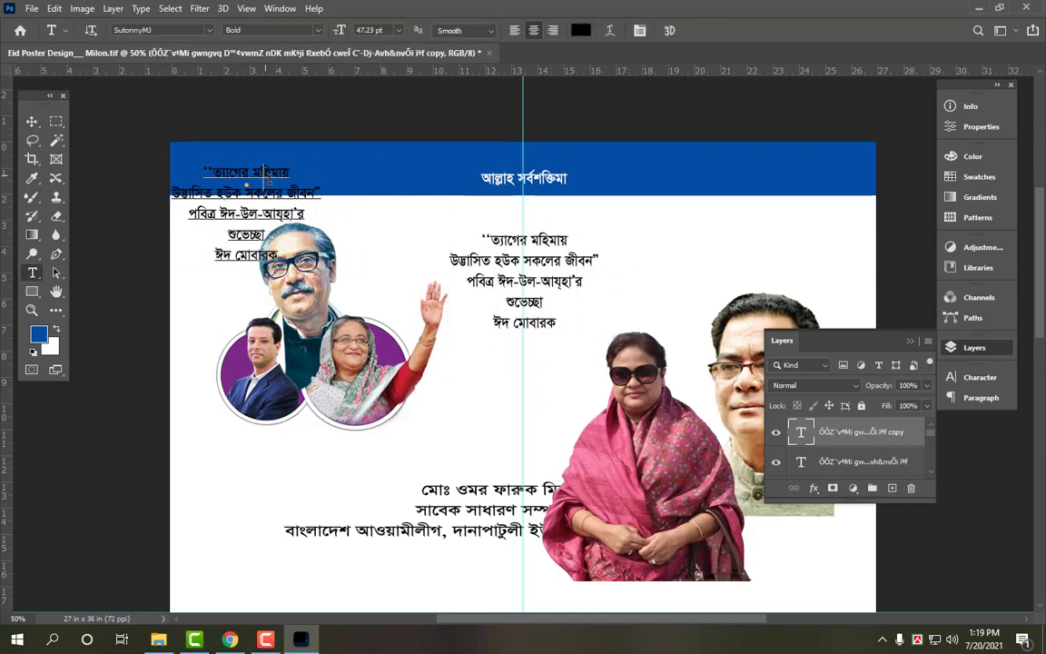
key(ctrl+a)
text(জয় বাংলা জয় বঙ্গবন্ধু)
key(ctrl+Return)
key(v)
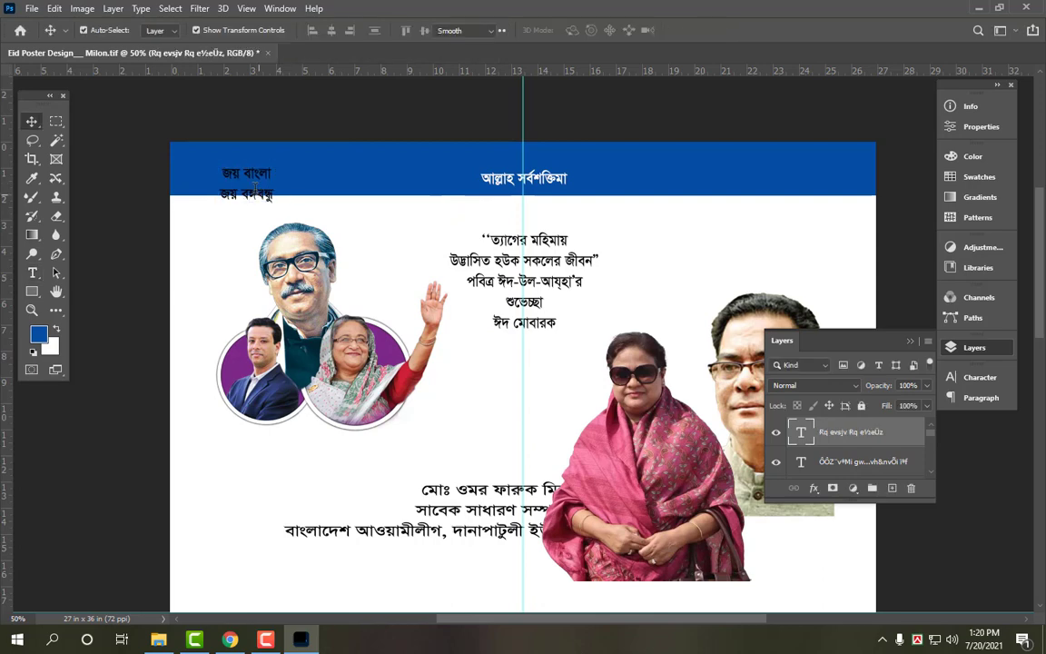
Delete the জয় বঙ্গবন্ধু line from the text at the strip's left end, keeping only জয় বাংলা.
key(t)
click(265, 199)
key(shift+Home)
key(BackSpace)
key(BackSpace)
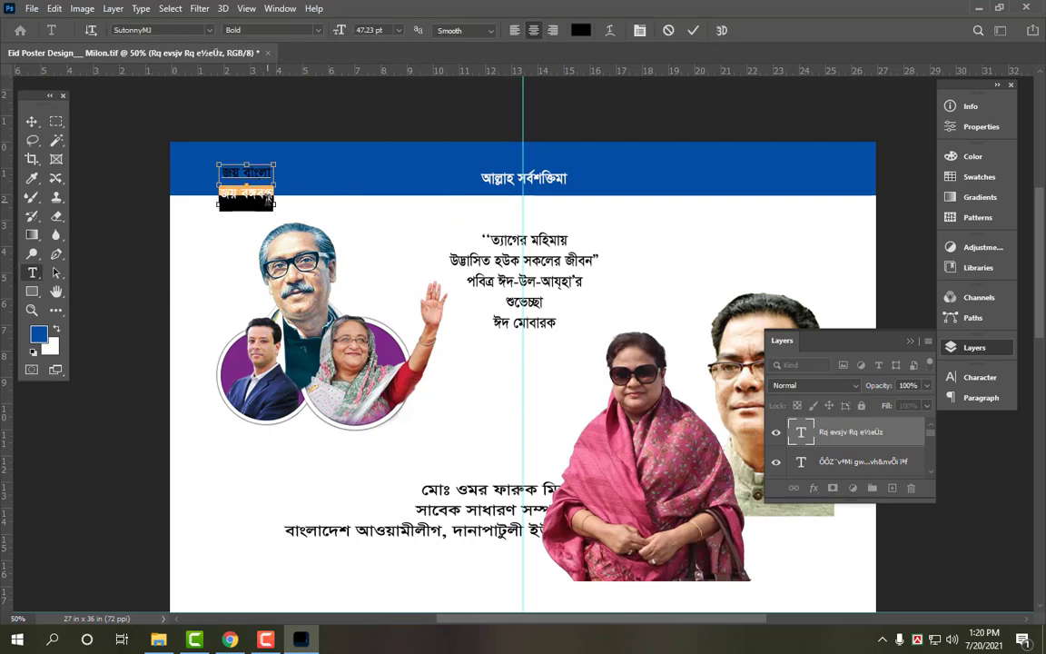
key(ctrl+Return)
key(v)
Enlarge the জয় বাংলা text to about 62 pt and place a duplicate at the blue strip's right end.
key(ctrl+t)
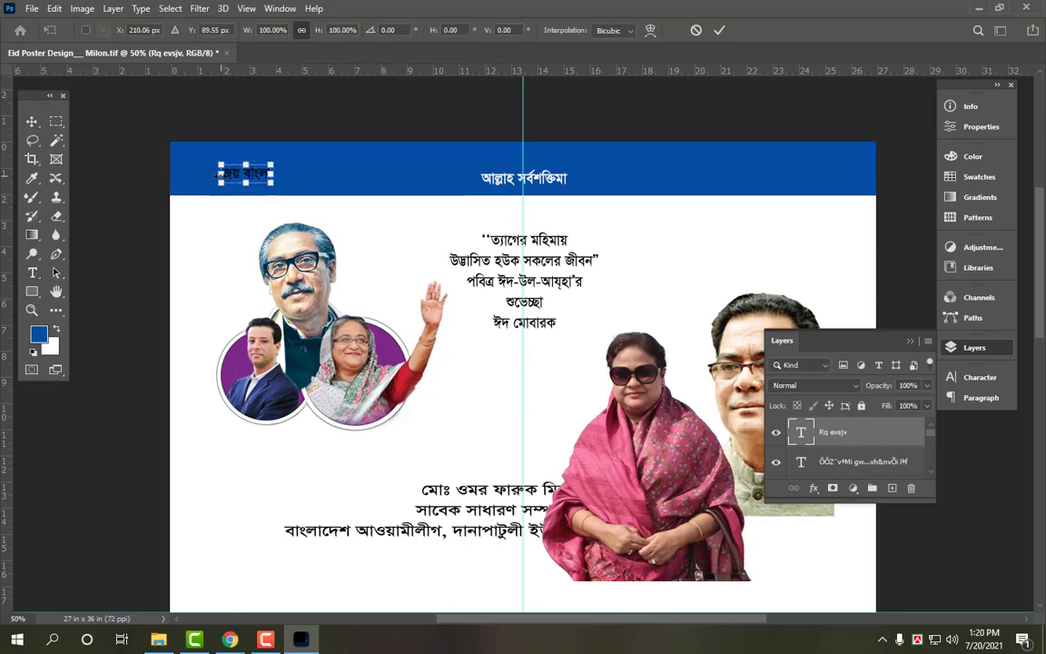
drag(219, 177, 839, 173)
key(Return)
Change the right-hand copy to read জয় বঙ্গবন্ধু and colour both end slogans on the strip white.
double_click(789, 172)
text(বঙ্গবন্ধু)
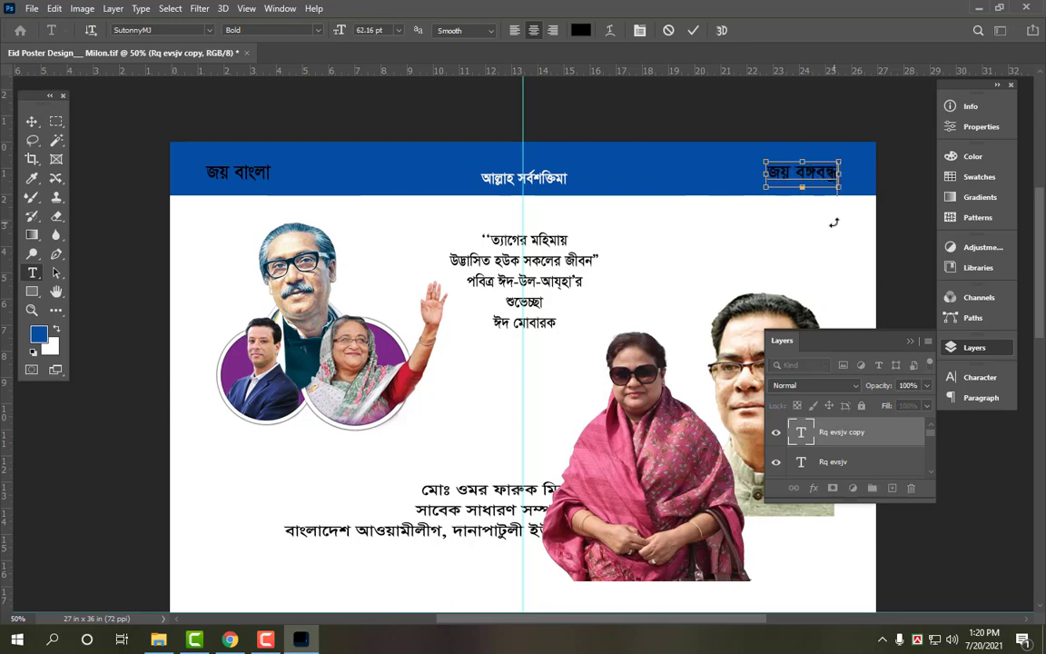
key(ctrl+Return)
key(ctrl+BackSpace)
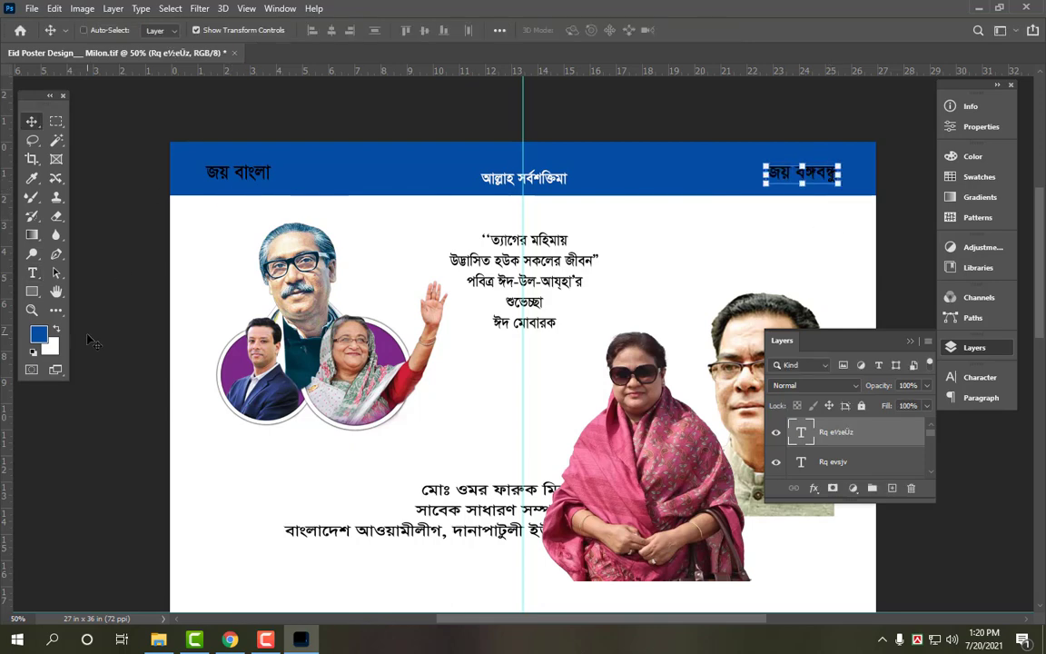
ctrl+click(258, 177)
key(ctrl+BackSpace)
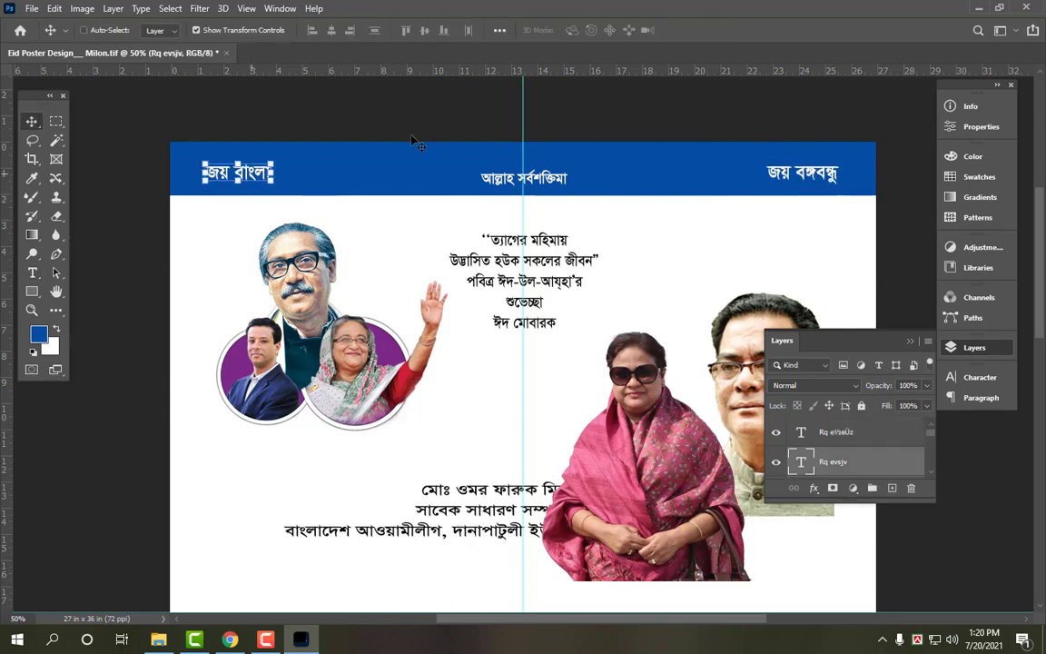
Move the blue strip together with its three texts upward so it covers about the top 1.7 in of the page.
ctrl+click(638, 179)
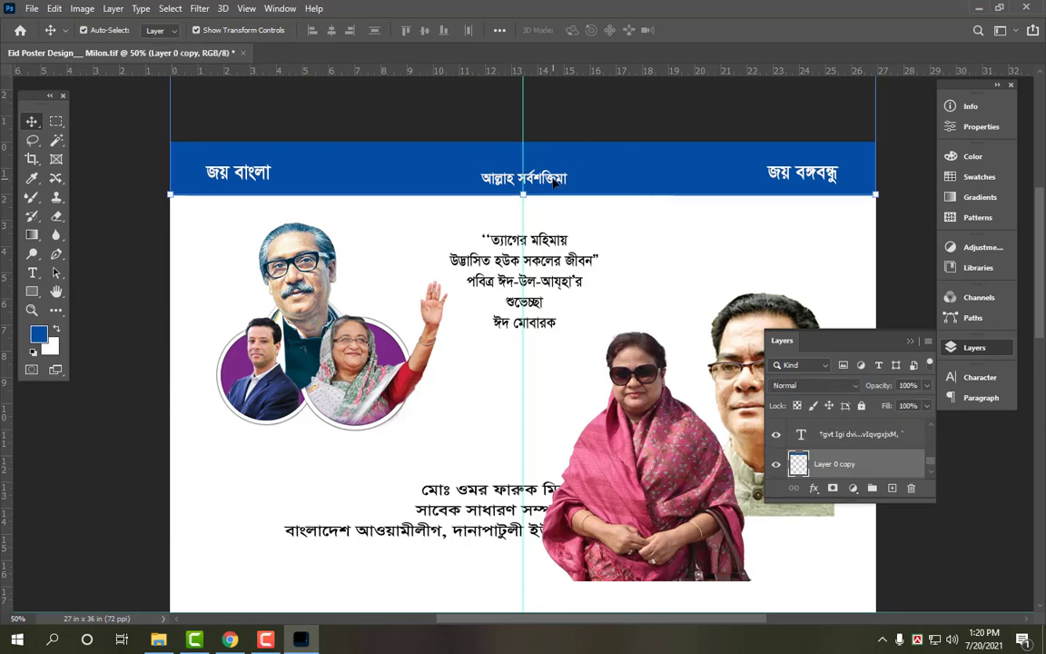
shift+click(252, 178)
key(shift+Up)
key(shift+Up)
key(shift+Up)
key(shift+Up)
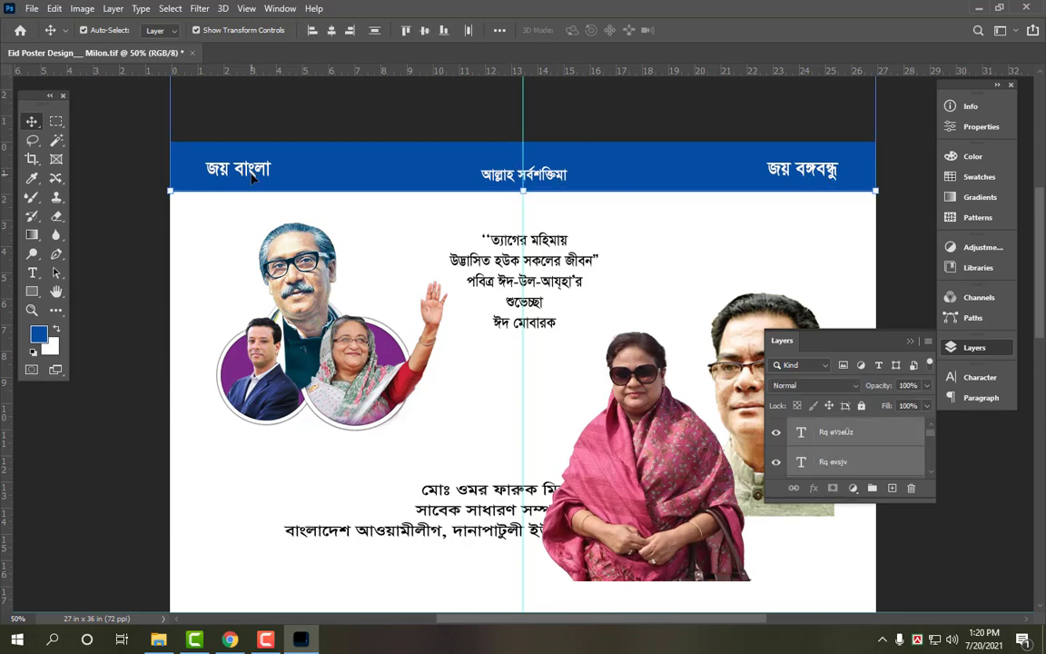
key(shift+Down)
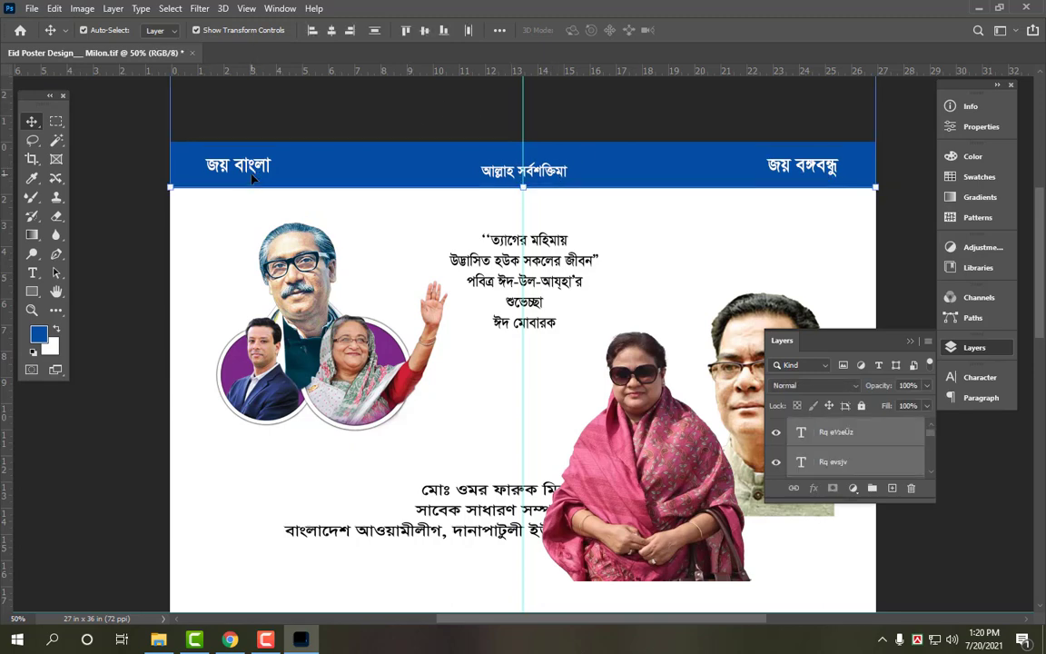
click(334, 122)
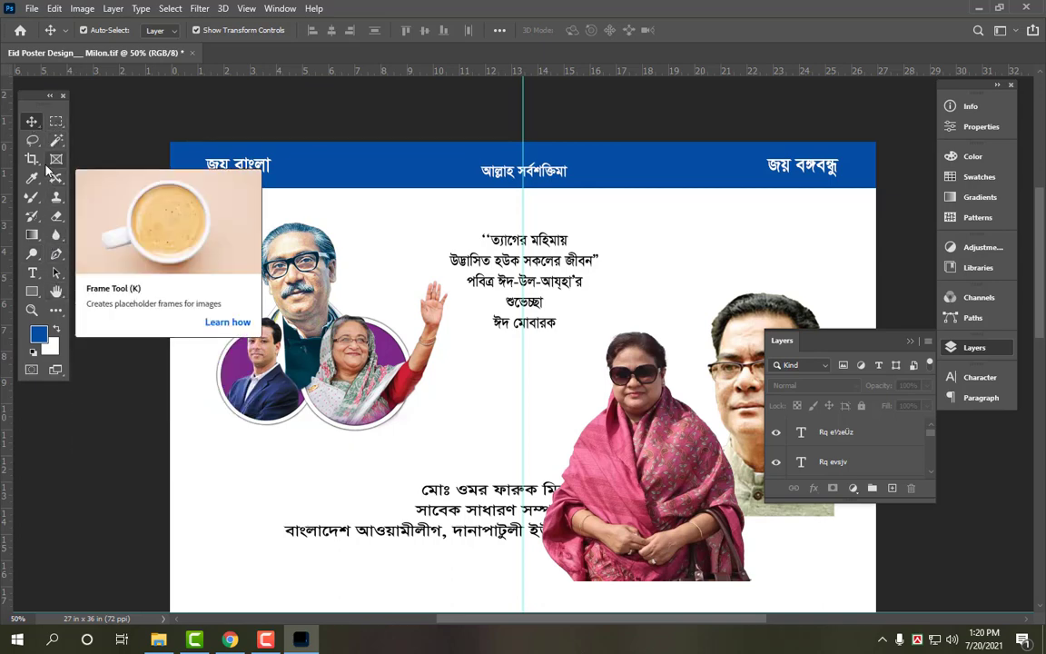
Draw an angular four-point Pen path across the middle of the blue strip and convert it into a selection.
click(56, 253)
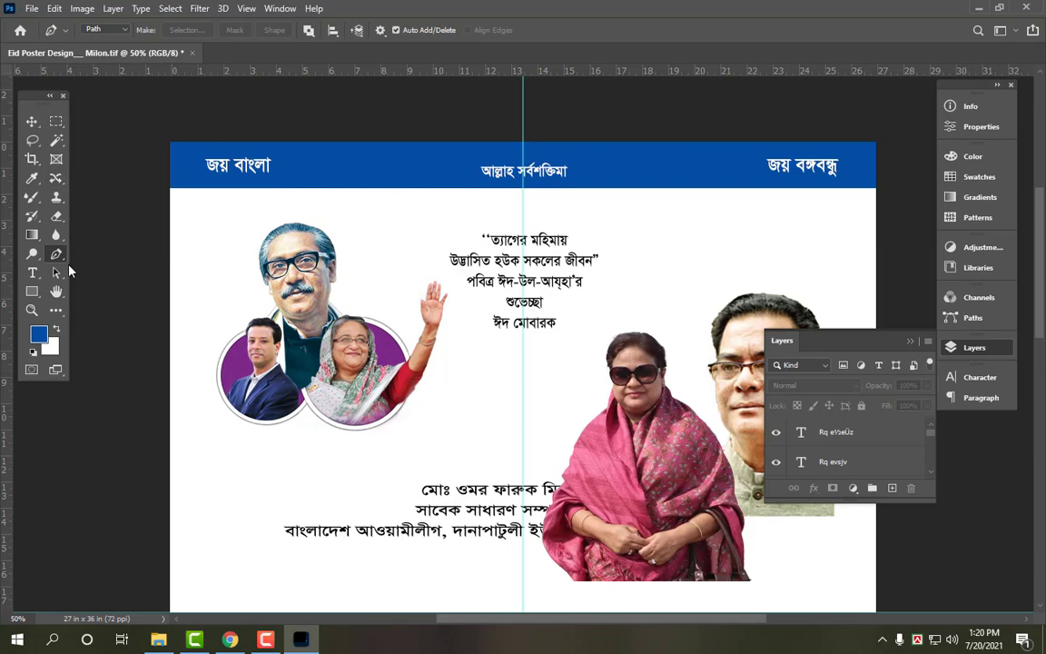
click(385, 138)
drag(522, 213, 651, 195)
key(ctrl+z)
click(506, 128)
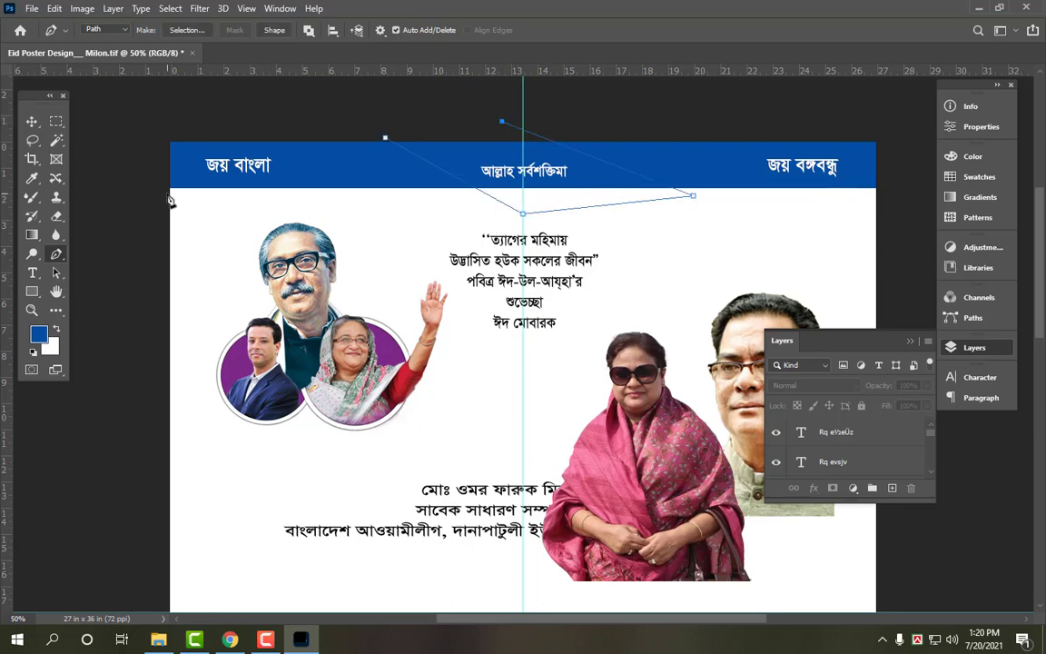
key(ctrl+Return)
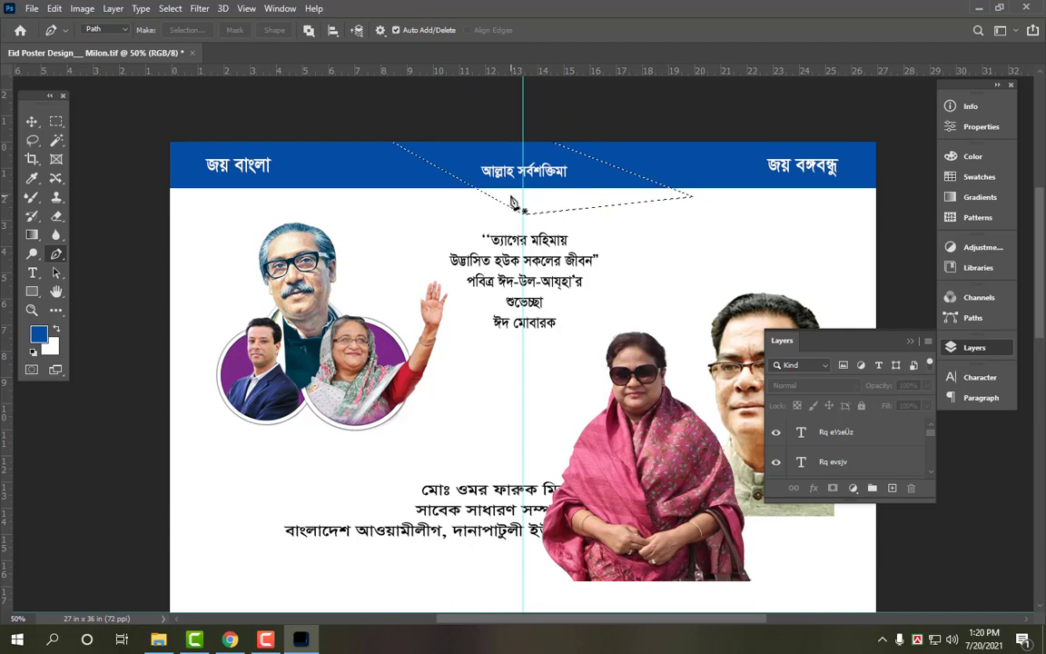
Fill the selected angular area in the middle of the blue strip with yellow, using 100% yellow ink.
key(v)
click(50, 346)
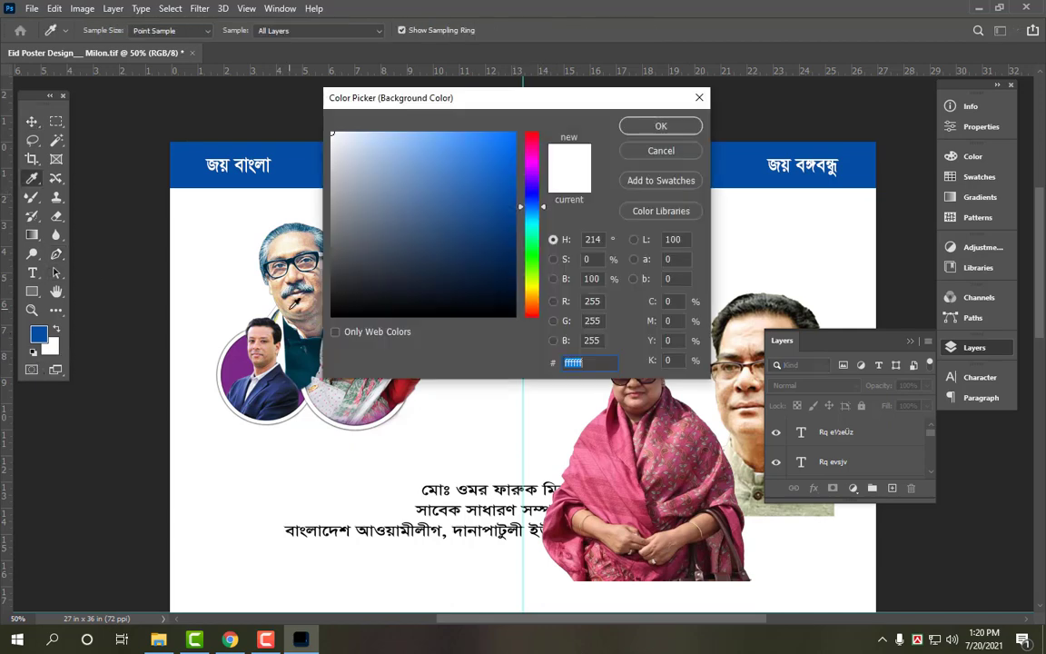
click(675, 320)
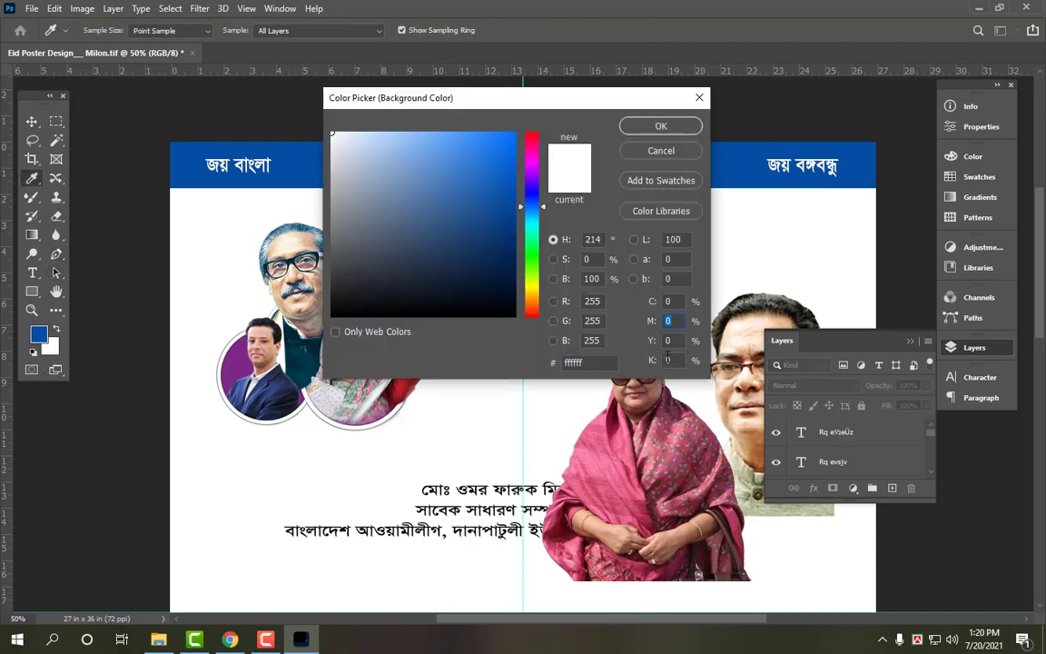
text(100)
key(Return)
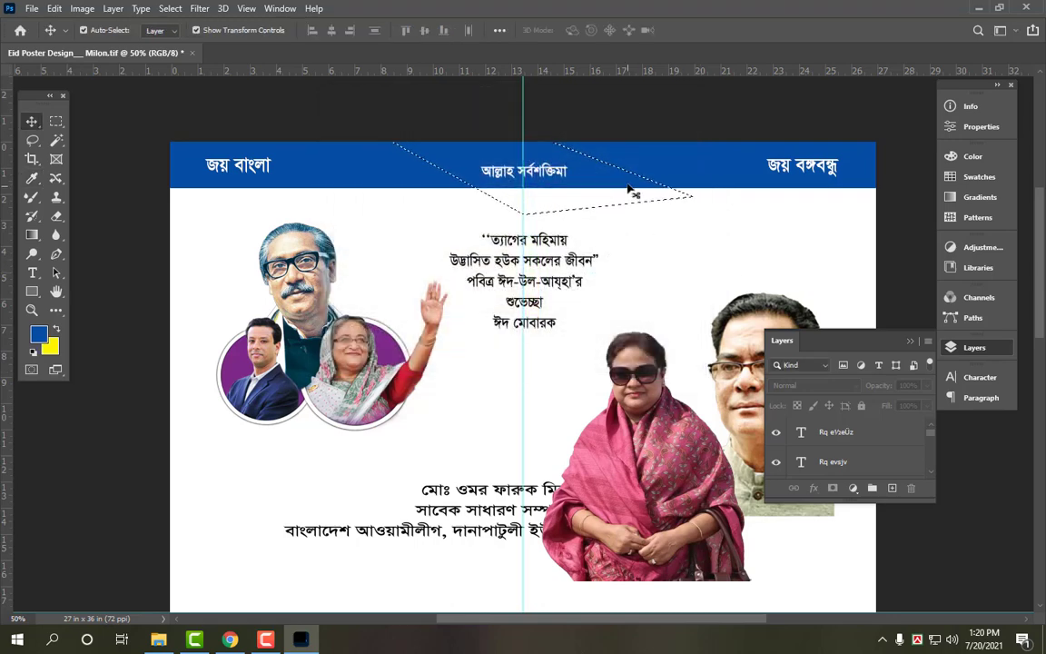
key(ctrl+j)
key(ctrl+BackSpace)
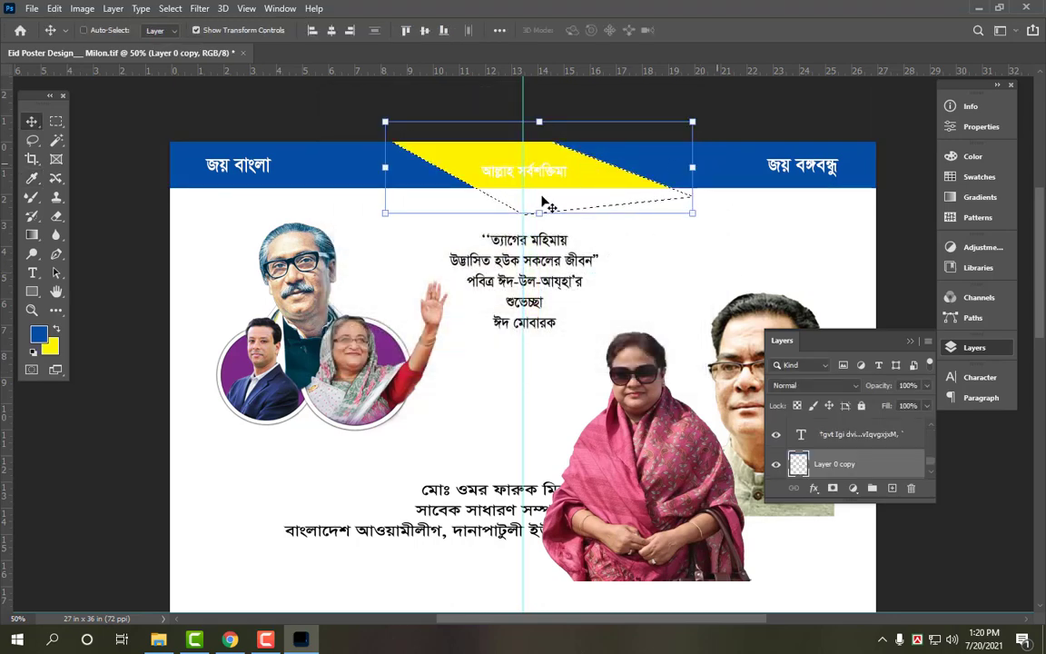
key(ctrl+f)
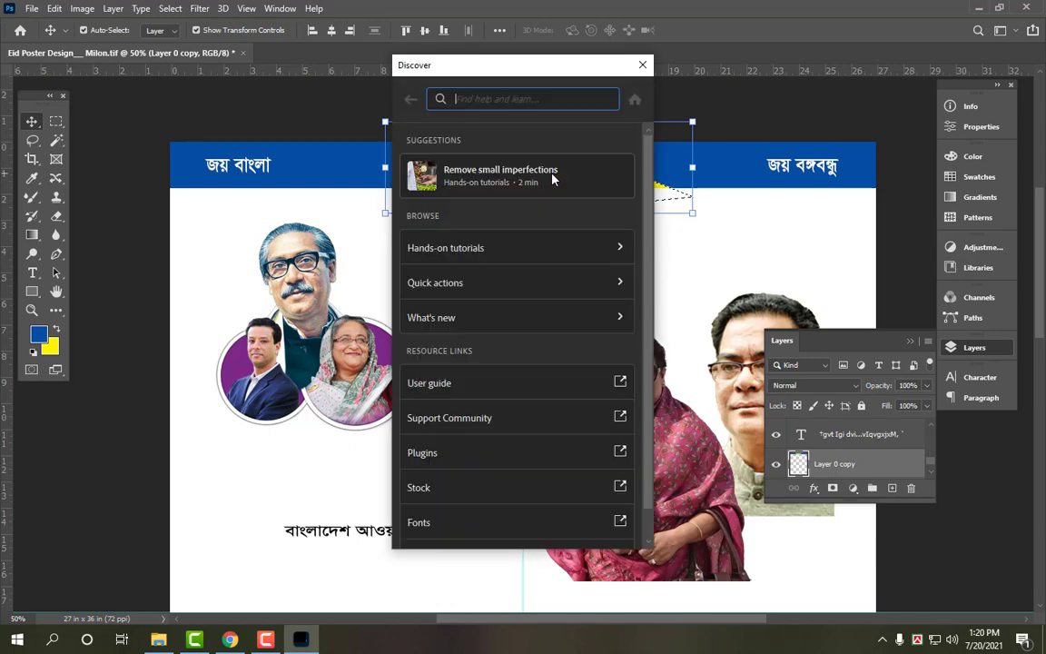
click(643, 63)
Colour the আল্লাহ সর্বশক্তিমা text in the middle of the strip black and deselect it.
click(480, 172)
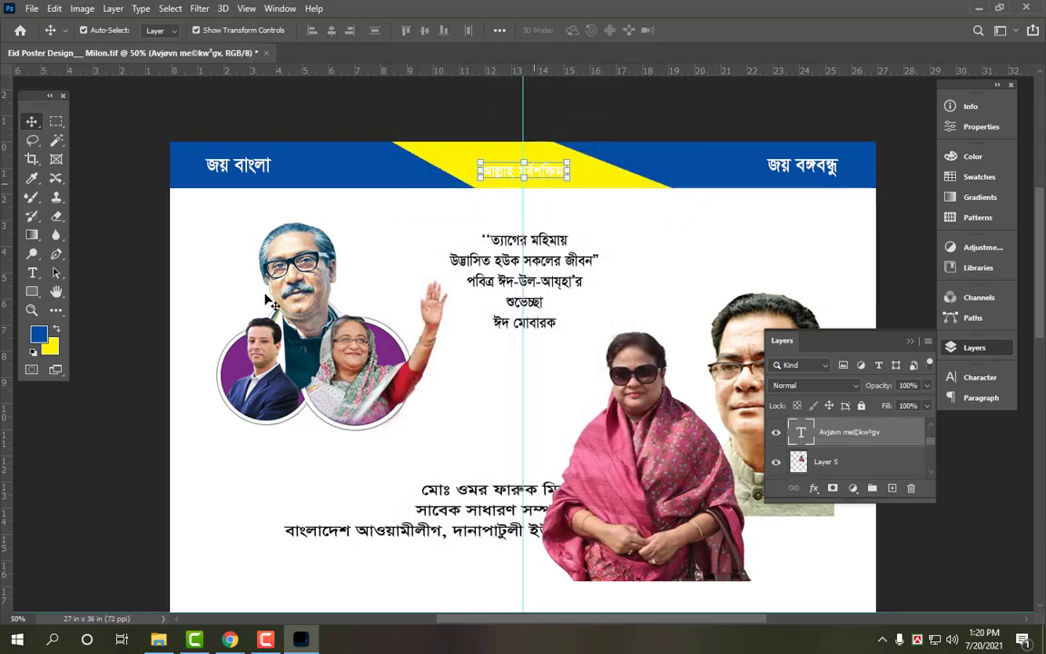
click(53, 348)
click(409, 317)
key(Return)
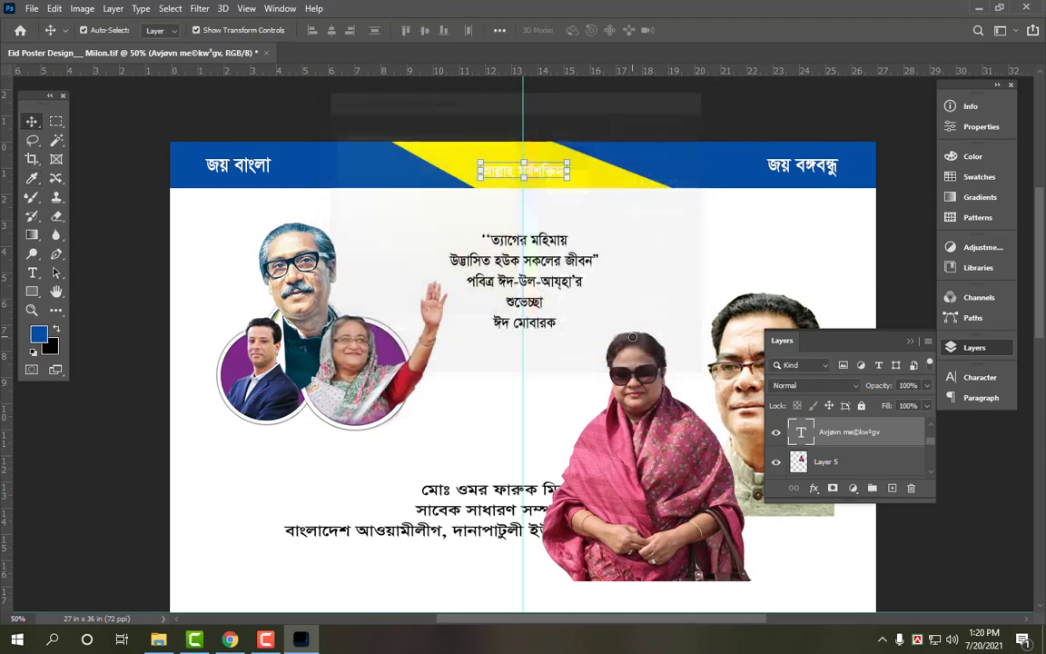
key(ctrl+BackSpace)
ctrl+click(722, 103)
ctrl+click(565, 259)
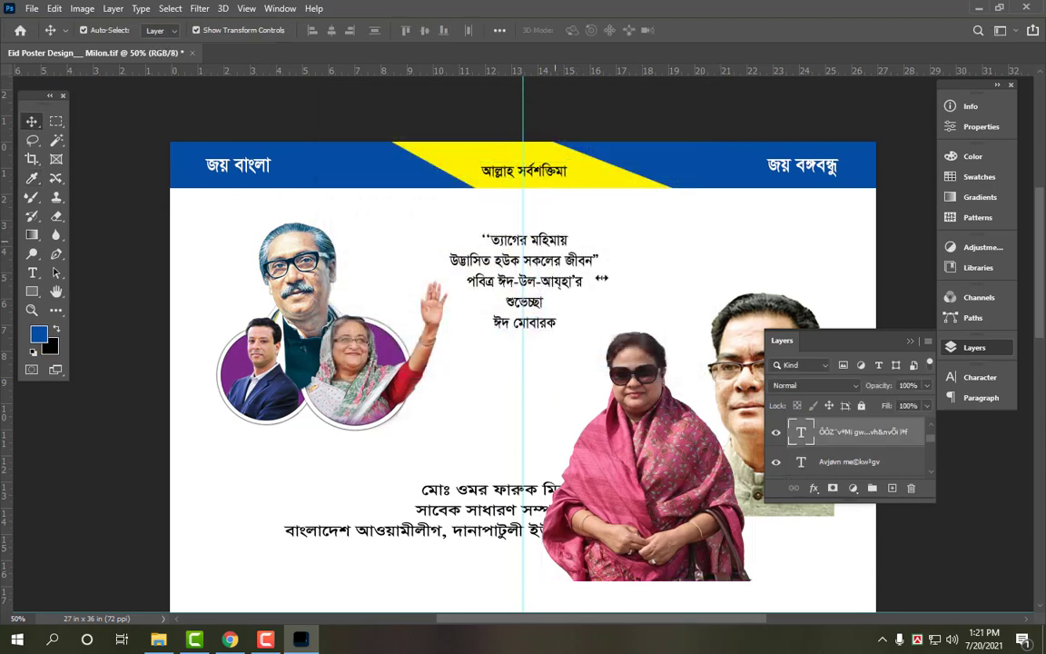
Shift the portraits of the man in glasses and the woman in the pink shawl slightly up and toward the page's right edge.
key(ctrl+0)
drag(676, 218, 693, 179)
drag(614, 307, 626, 270)
shift+drag(689, 150, 687, 175)
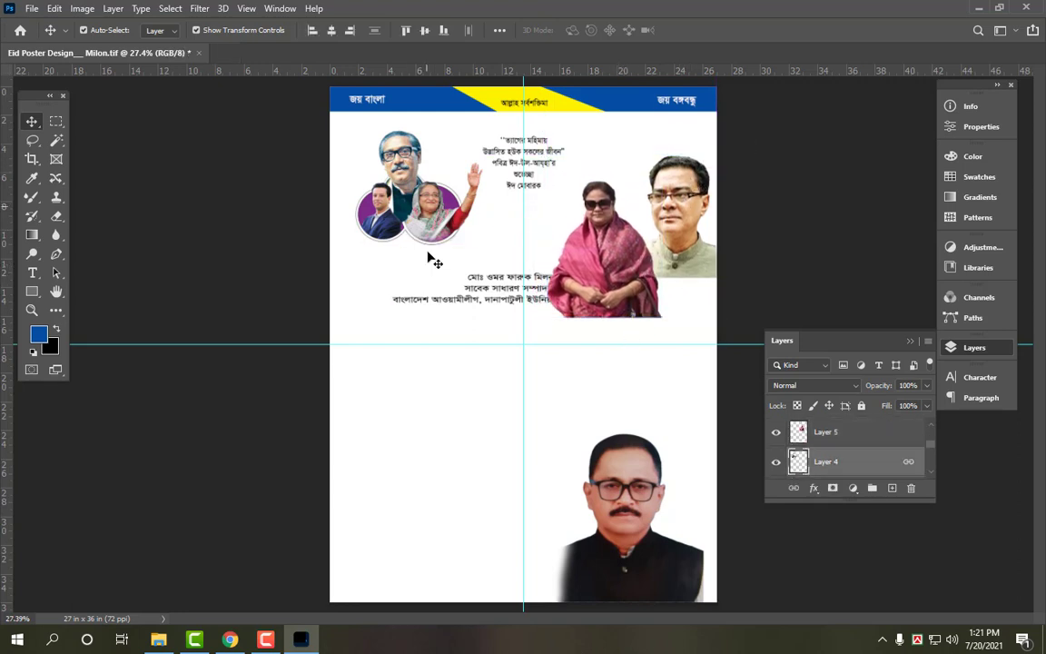
Move the three-person portrait group toward the page's upper-left corner below the strip and enlarge it to about 10.8 in wide.
click(390, 223)
key(ctrl+t)
drag(415, 174, 401, 163)
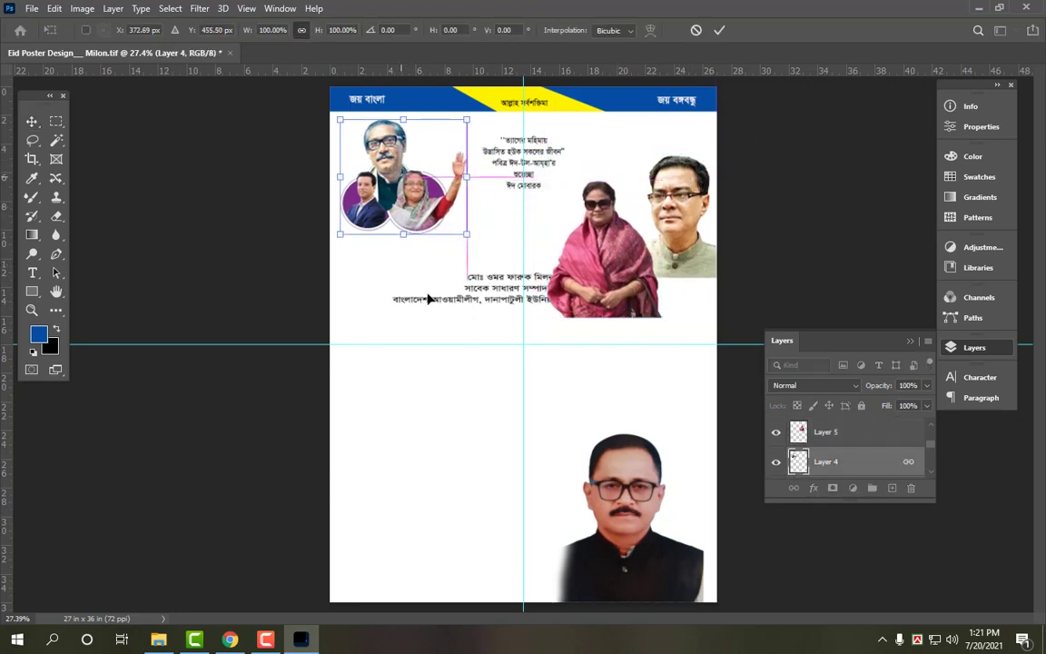
drag(467, 234, 495, 261)
key(Return)
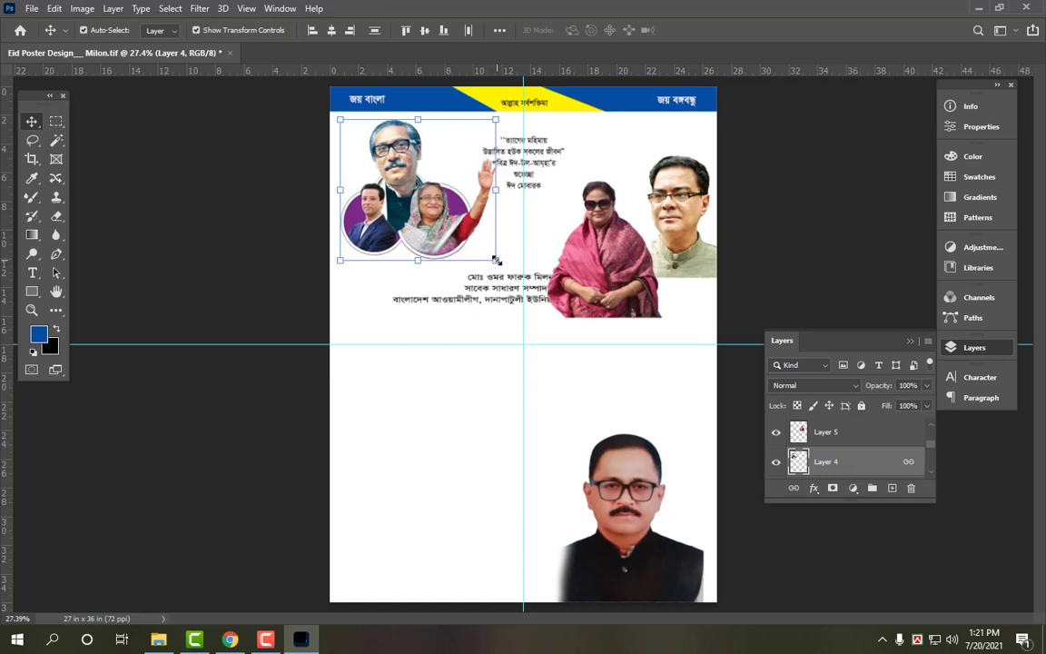
click(754, 201)
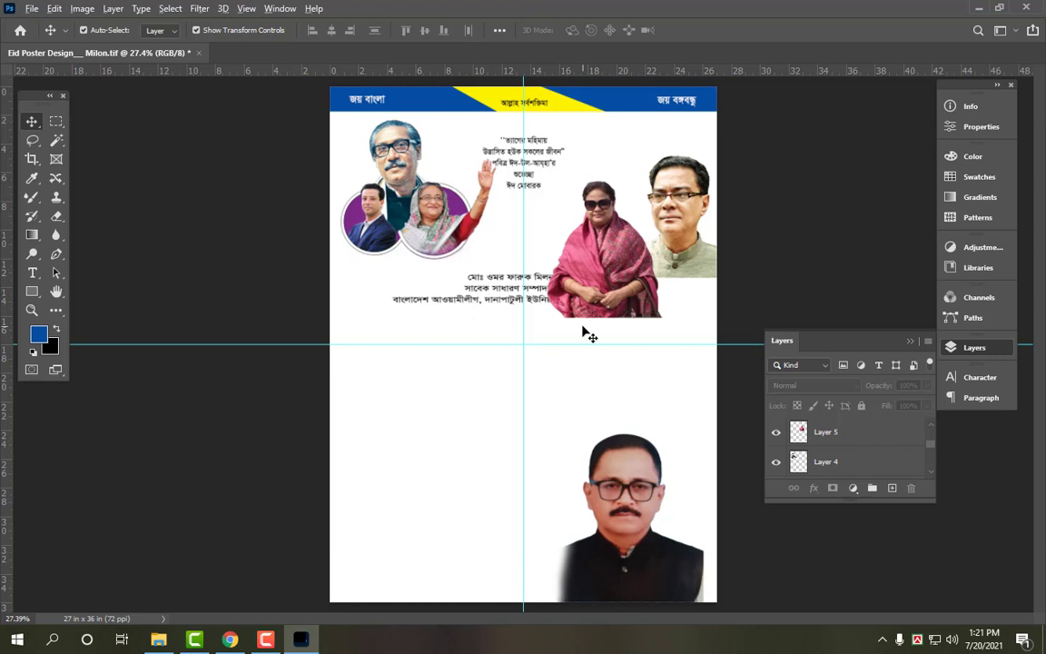
Add vertical guides at 1 in and 26 in.
key(alt+v)
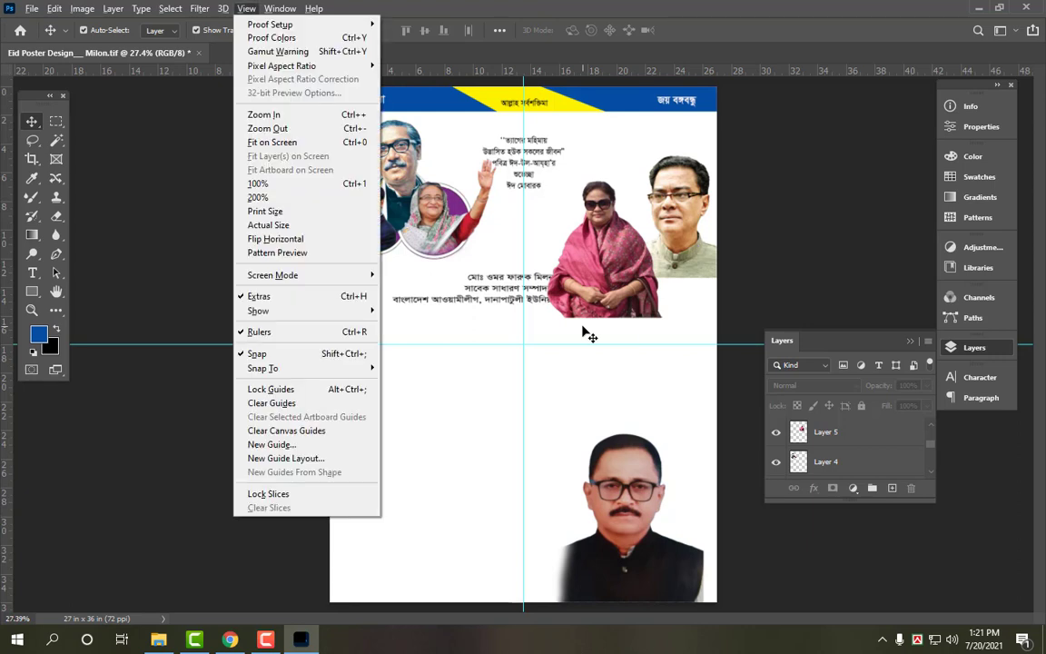
key(e)
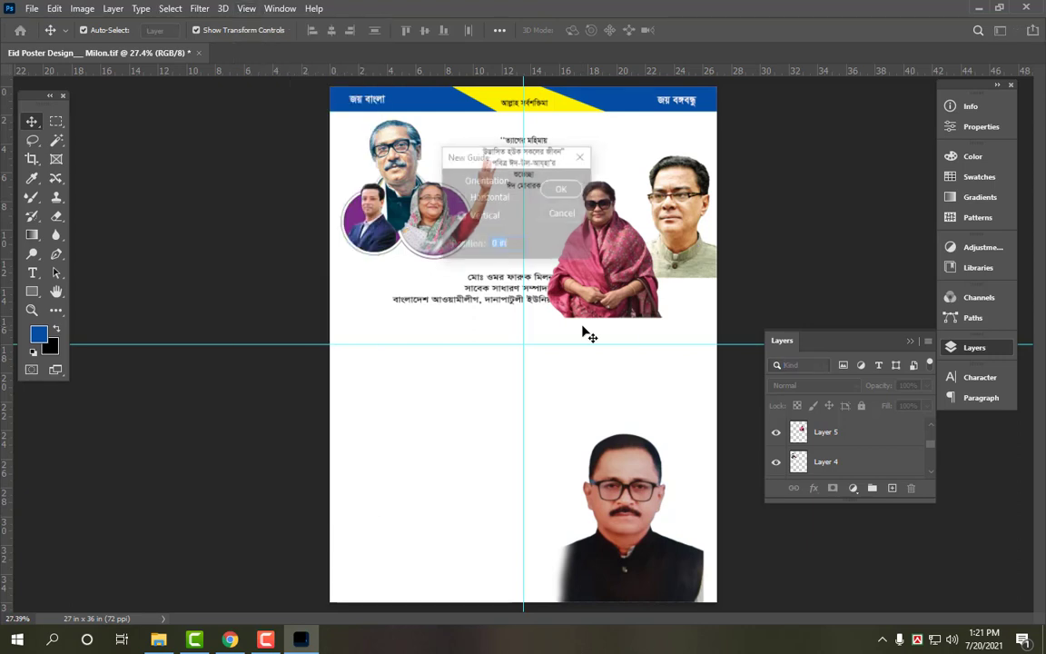
text(1)
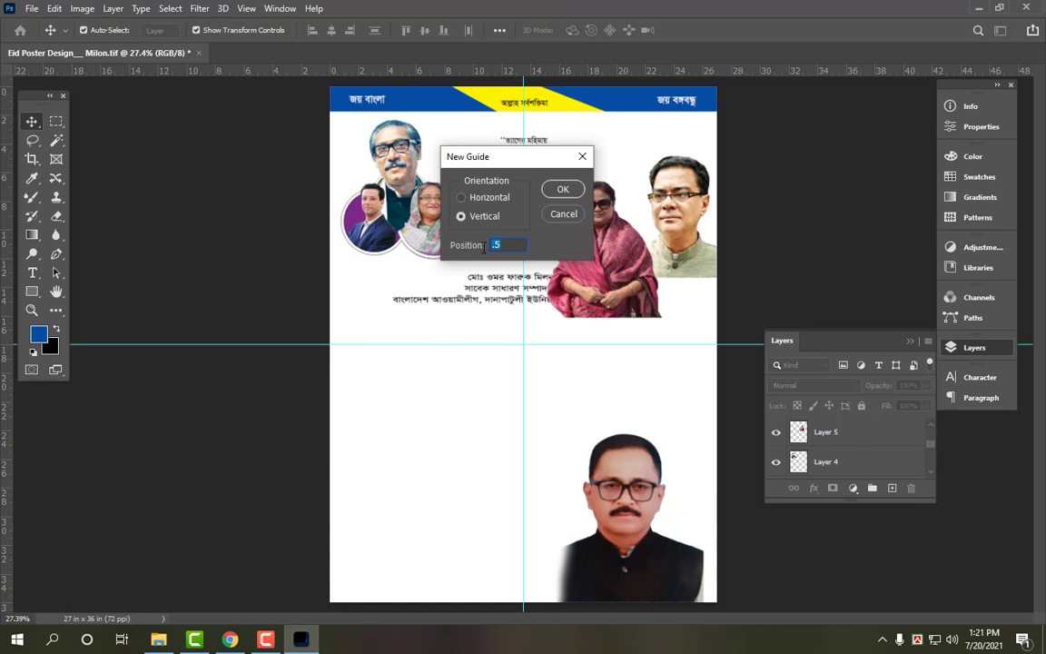
key(Return)
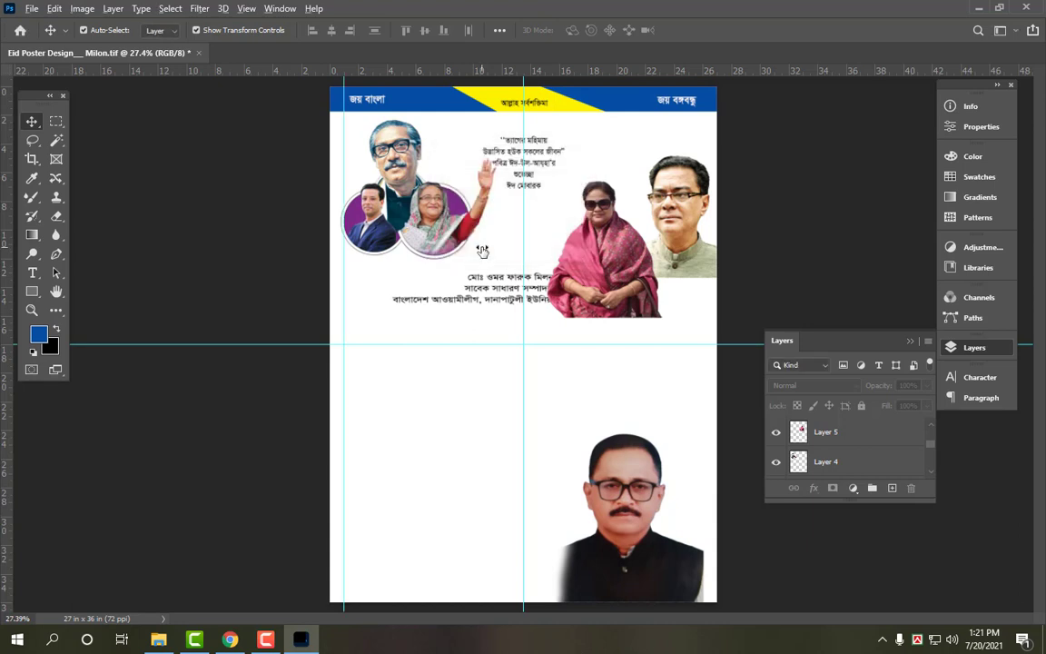
key(alt+v)
text(e)
text(26)
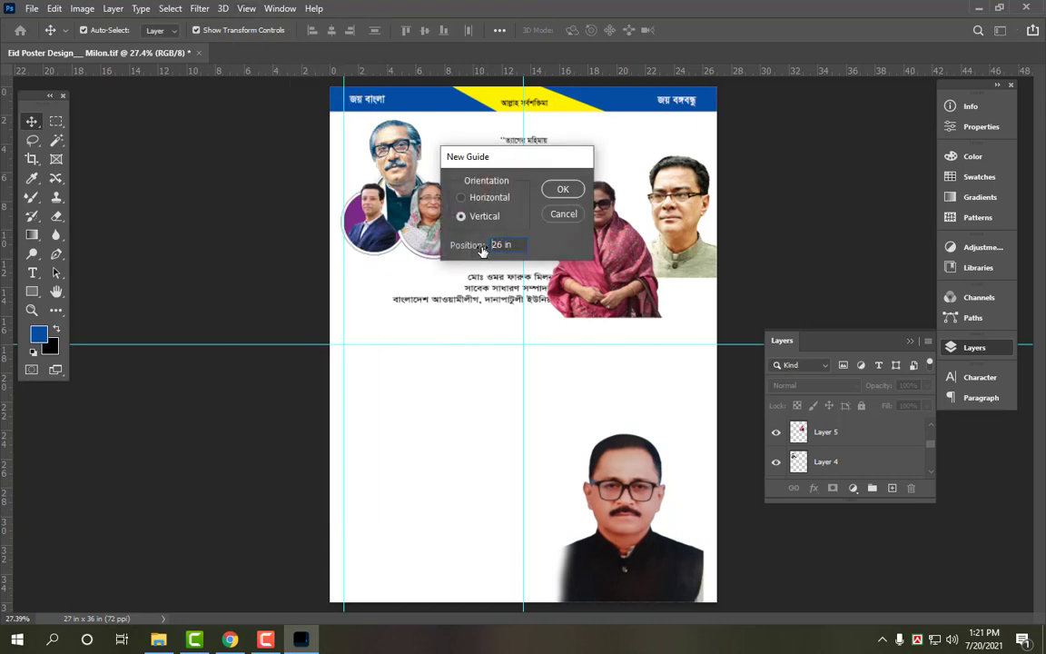
key(Return)
Add horizontal guides at 1 in and 35 in.
key(alt+v)
text(e1)
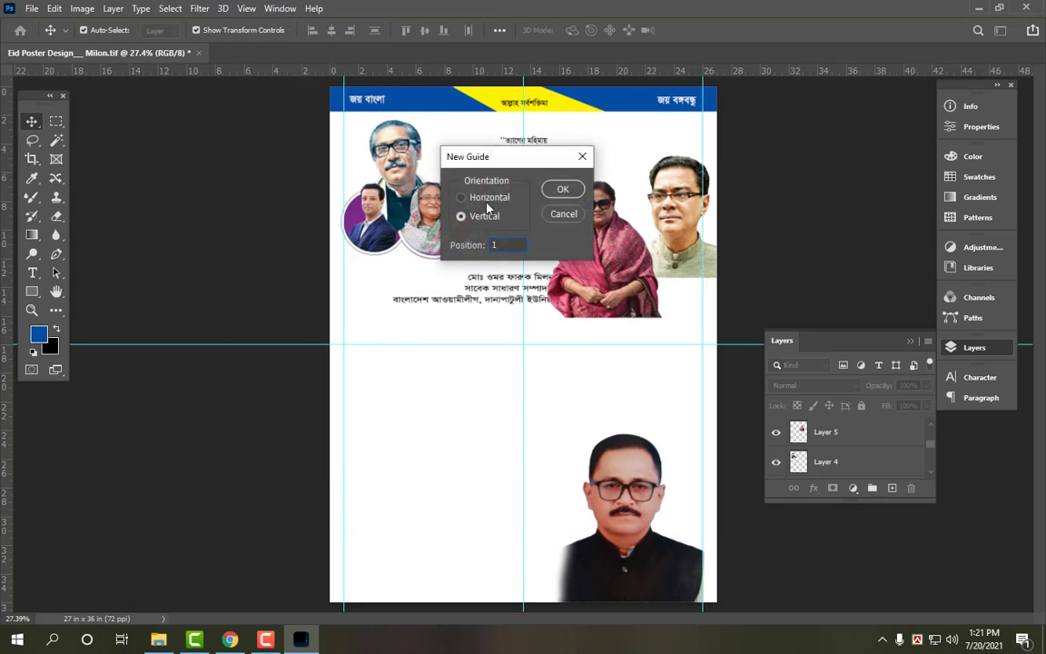
key(Return)
key(alt+v)
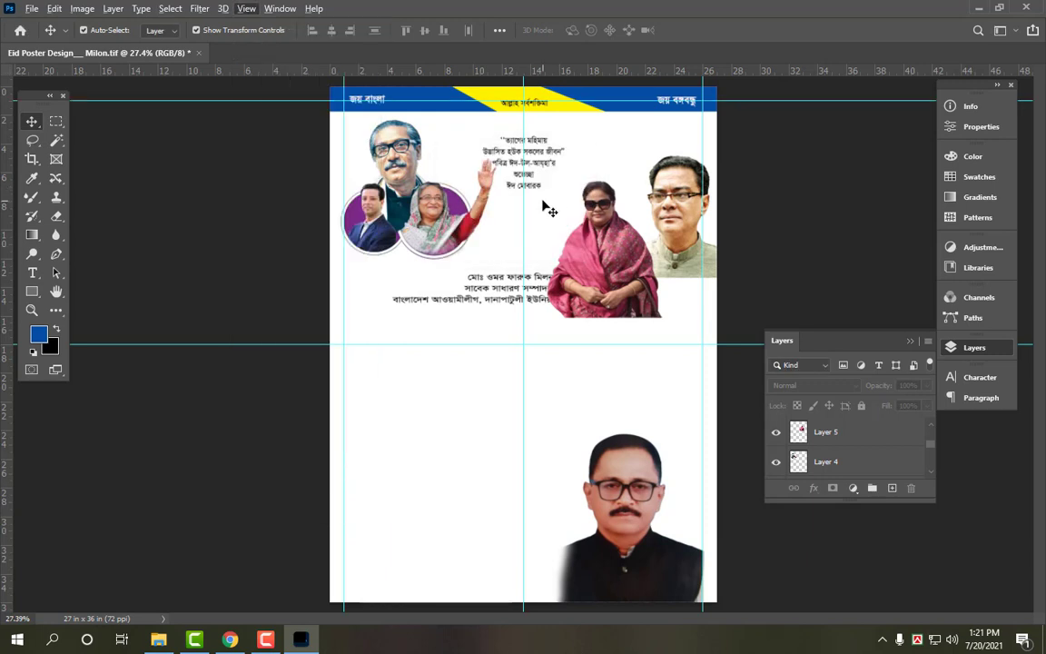
text(e)
text(35)
key(Return)
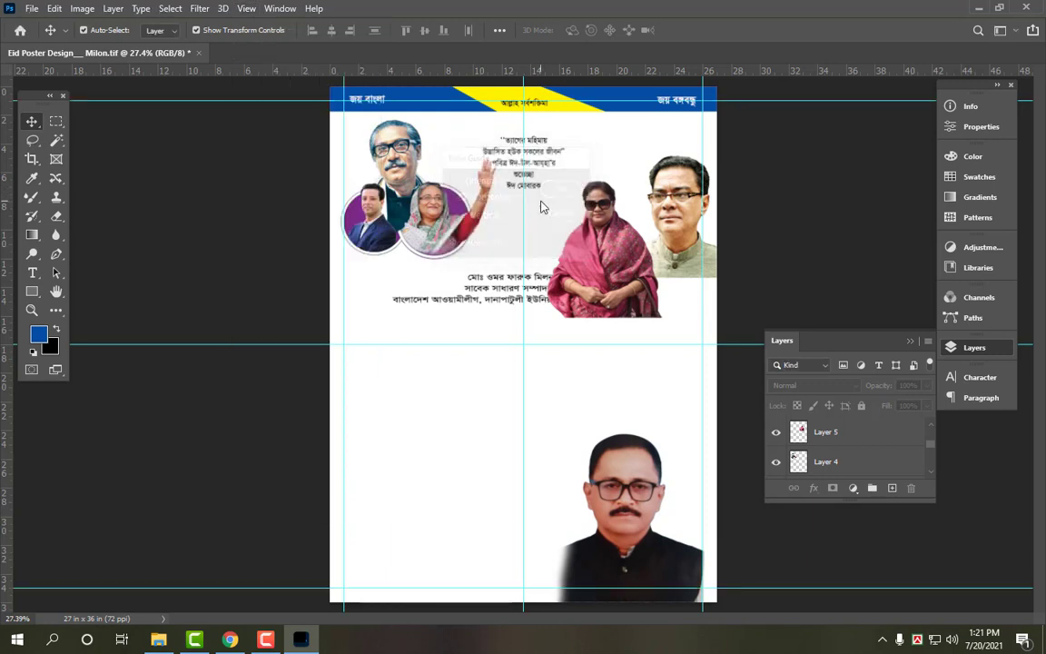
Nudge the three-person portrait group onto the 1 in vertical guide below the strip and scale it down to about 8.6 in wide.
key(ctrl+plus)
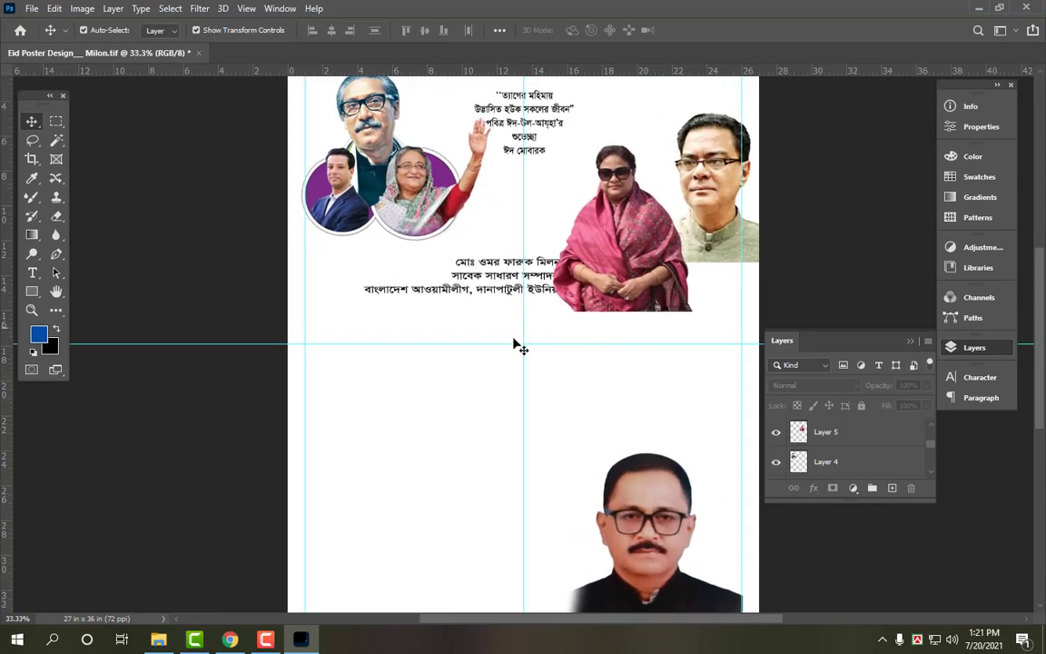
scroll(515, 339, up, 2)
ctrl+click(408, 258)
key(shift+Up)
key(shift+Right)
key(shift+Right)
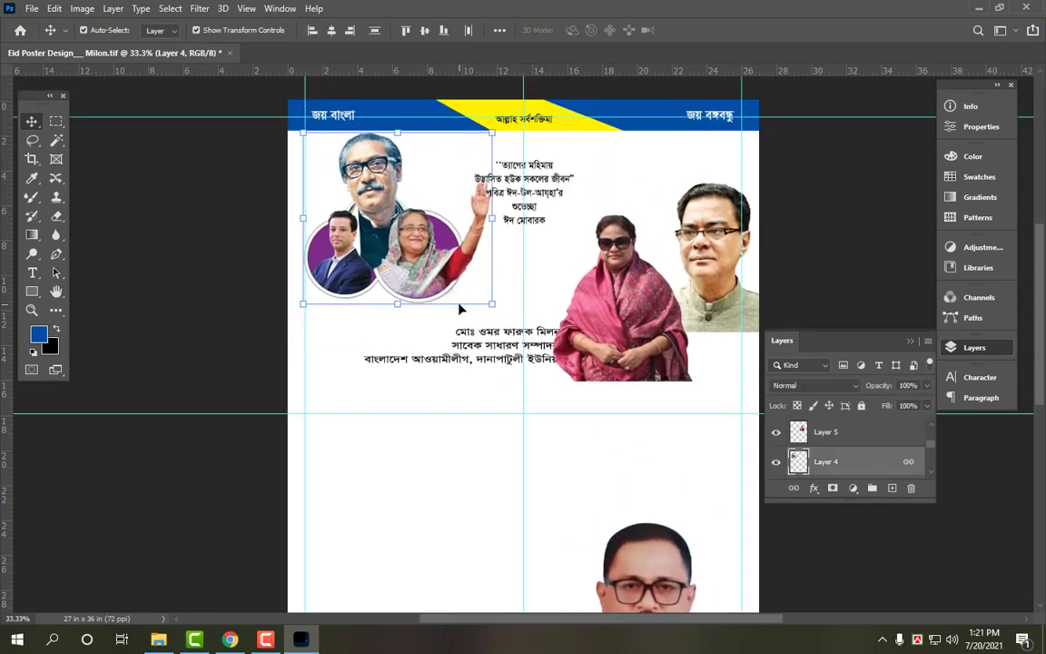
drag(495, 305, 456, 270)
key(Return)
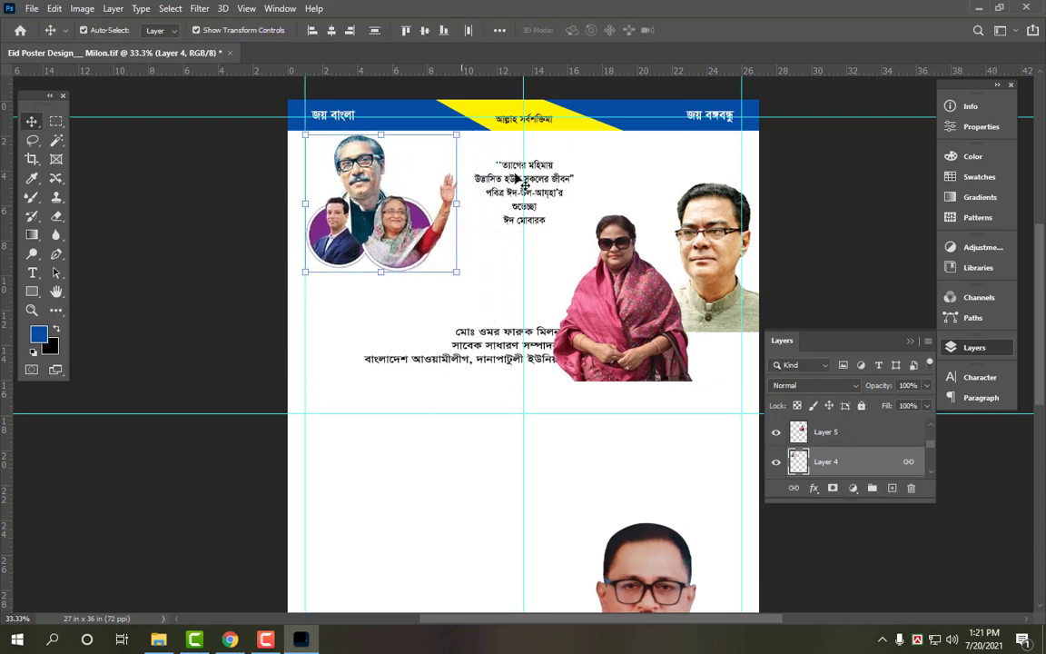
Move the Eid greeting text below the three-person portrait group and the name-and-post text to the lower part of the page.
click(556, 193)
drag(556, 182, 404, 331)
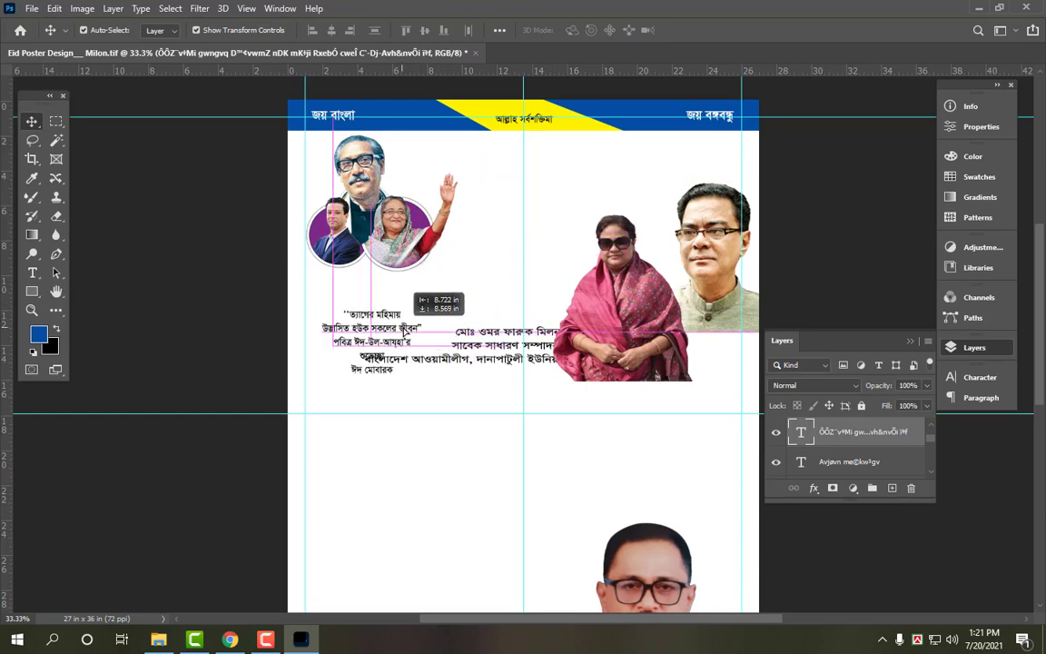
scroll(404, 331, down, 1)
drag(499, 309, 489, 525)
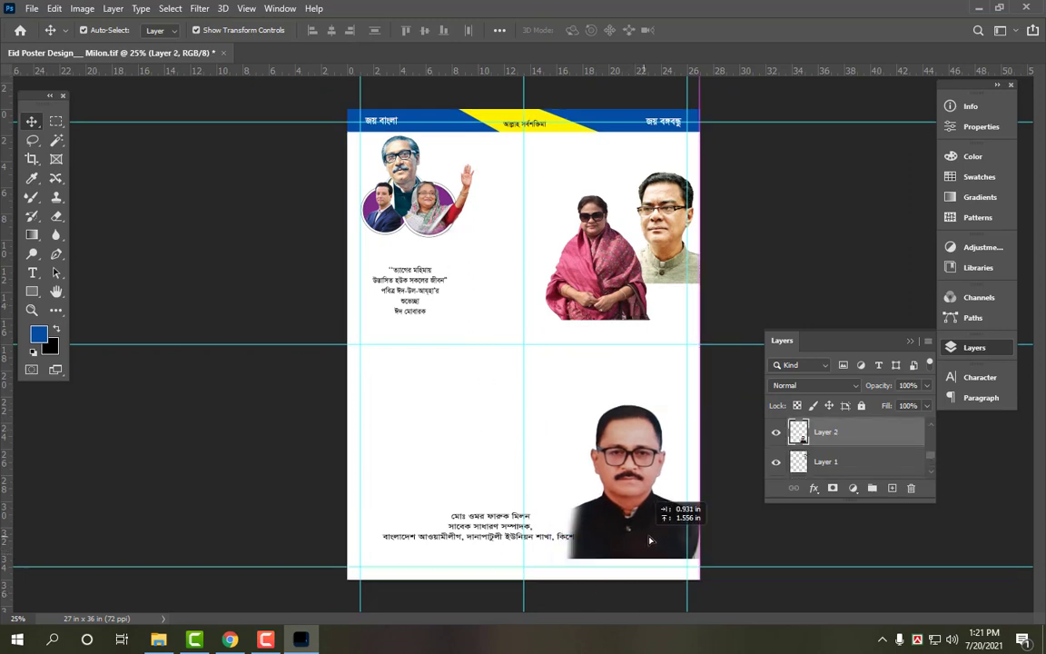
Move the portrait of the man in black to the page's lower-right corner and enlarge it to about 14.6 in wide.
drag(633, 552, 658, 560)
drag(569, 422, 522, 357)
key(Return)
key(ctrl+0)
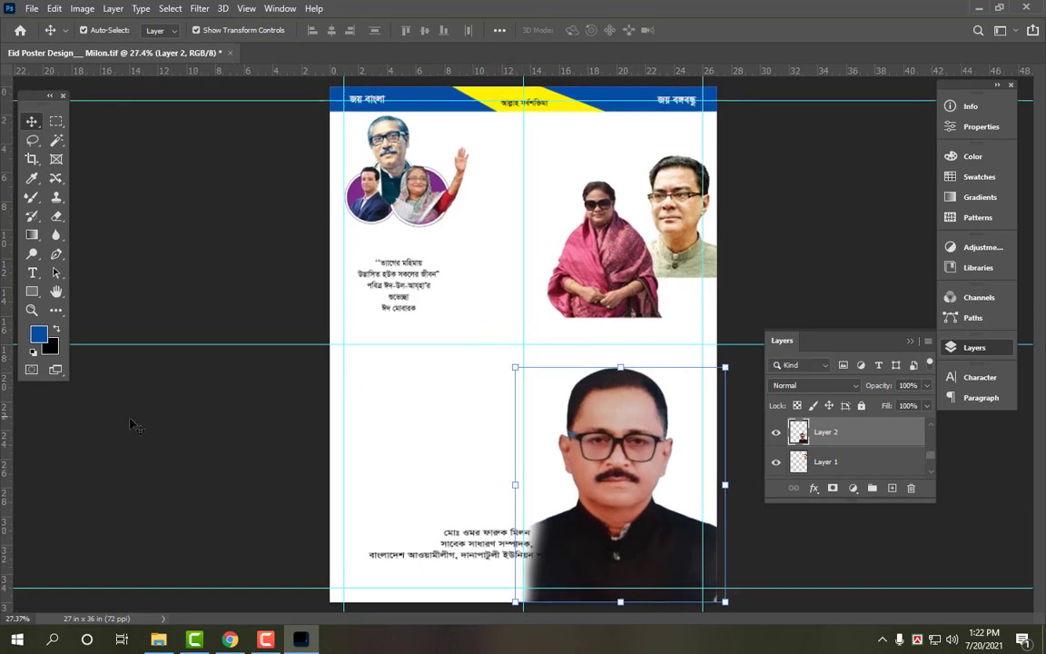
click(198, 431)
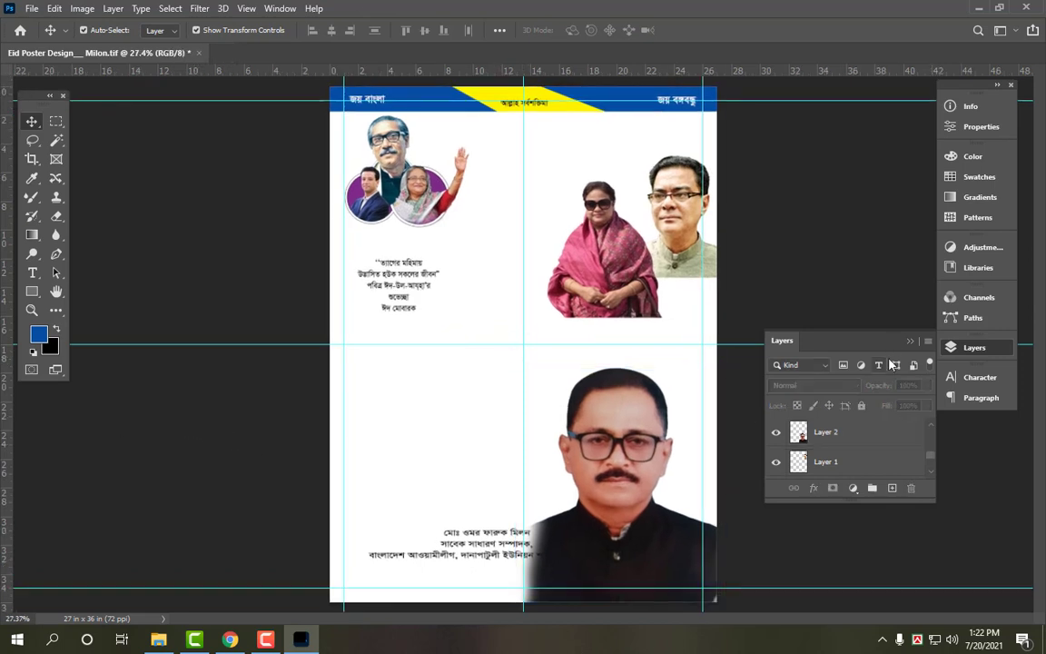
click(975, 349)
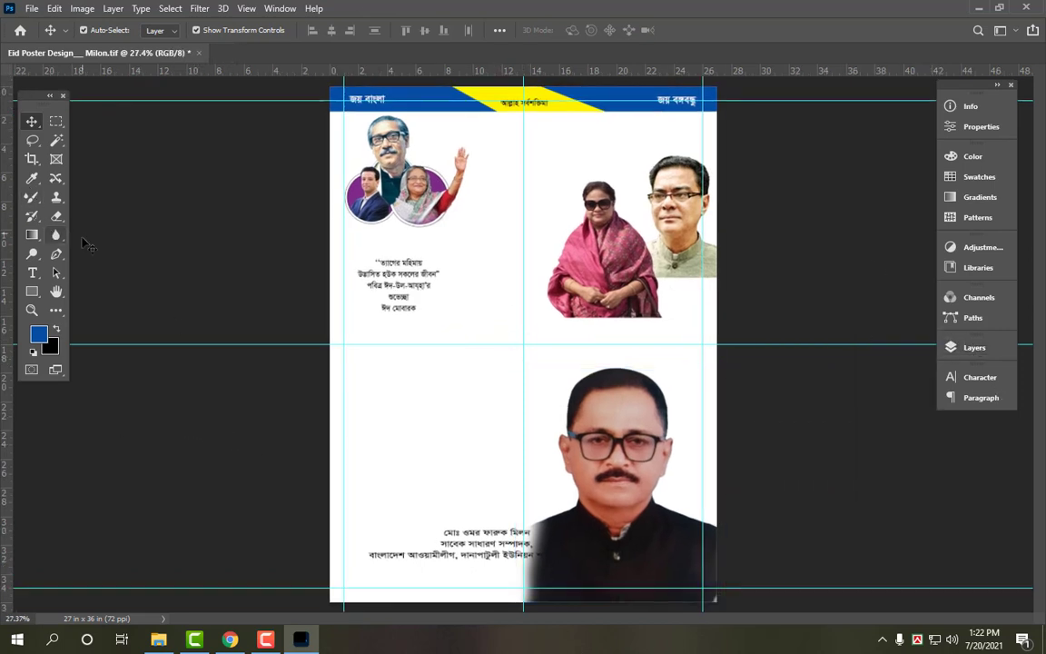
Draw a Pen path around the page bottom, sloping from about 28.7 in down the left edge to 33 in down the right, and make it a selection.
key(p)
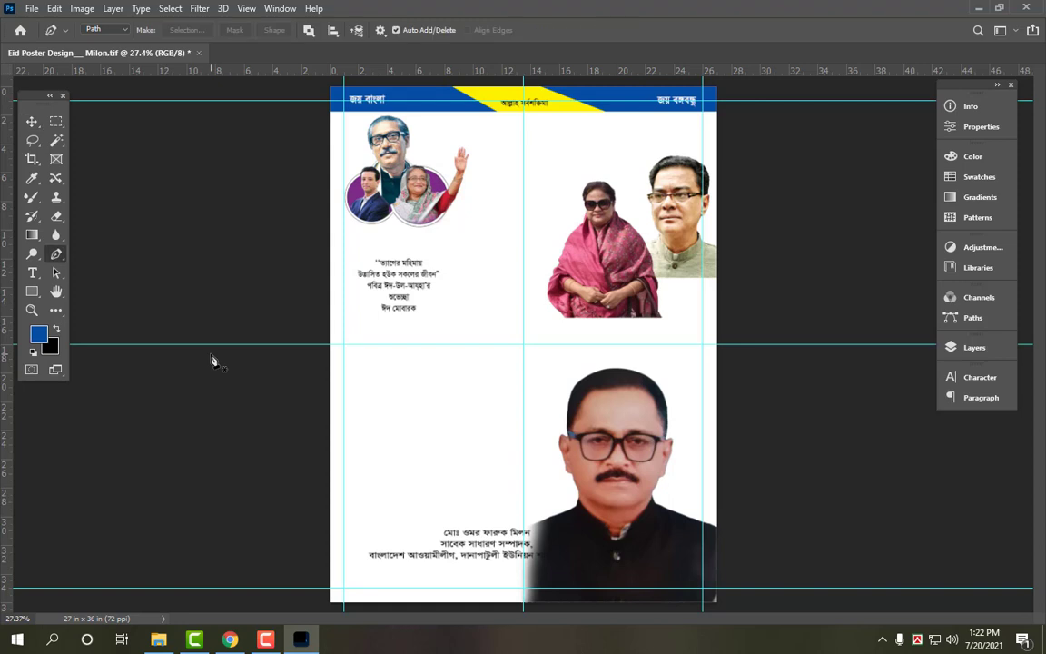
click(319, 453)
key(ctrl+z)
click(319, 496)
click(745, 563)
key(ctrl+minus)
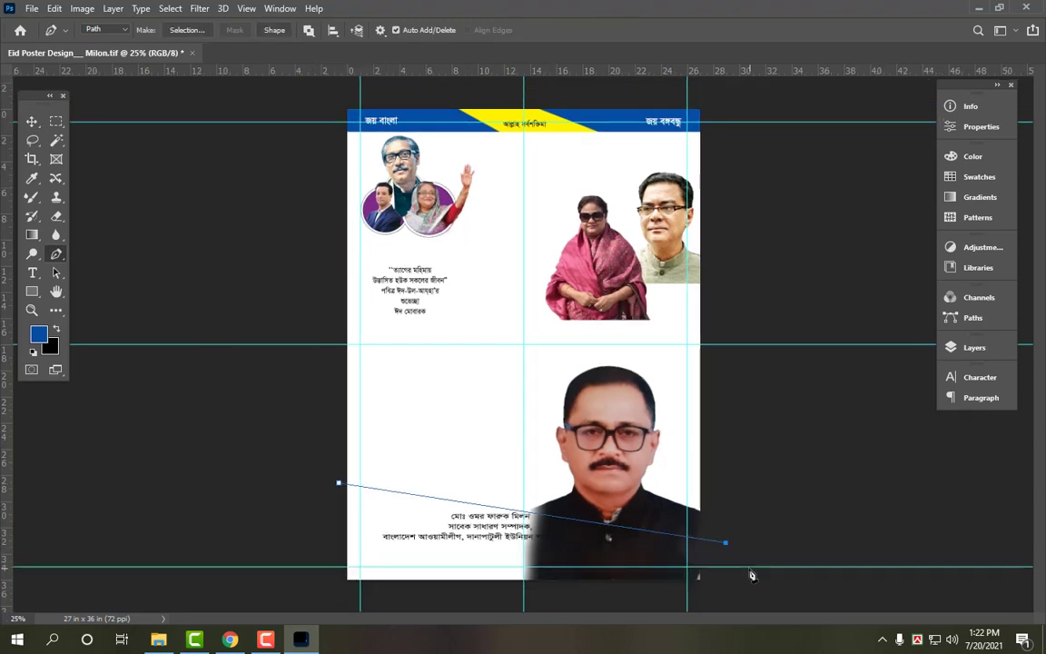
drag(747, 565, 687, 600)
drag(590, 603, 507, 603)
drag(293, 596, 254, 585)
click(255, 500)
key(ctrl+Return)
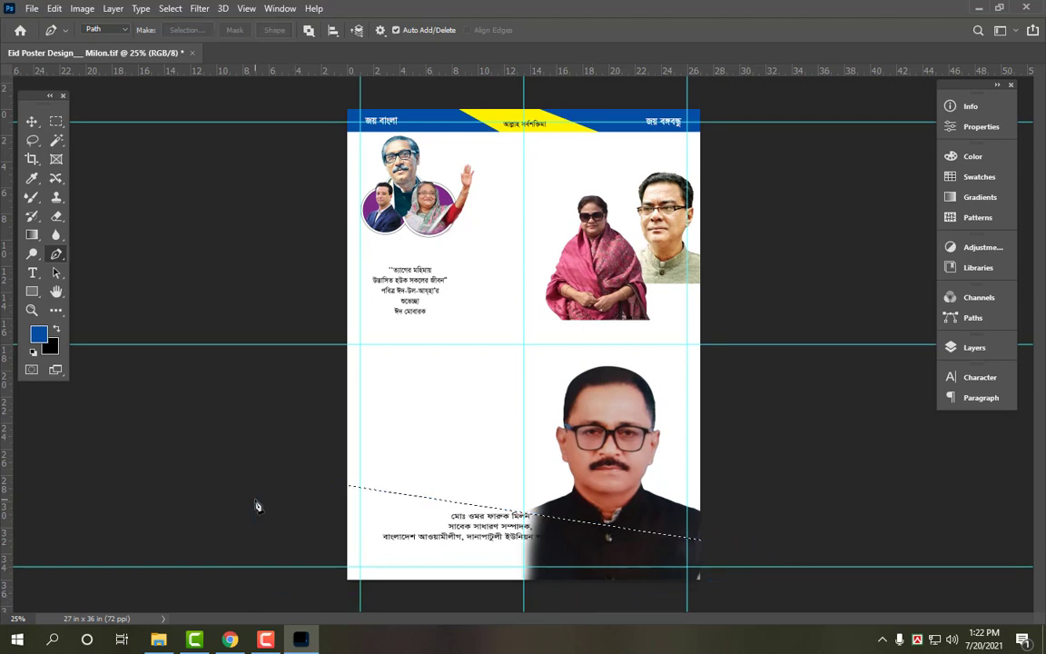
Lift the sloped selection off the white background and paste it as a separate layer.
key(v)
drag(386, 505, 392, 456)
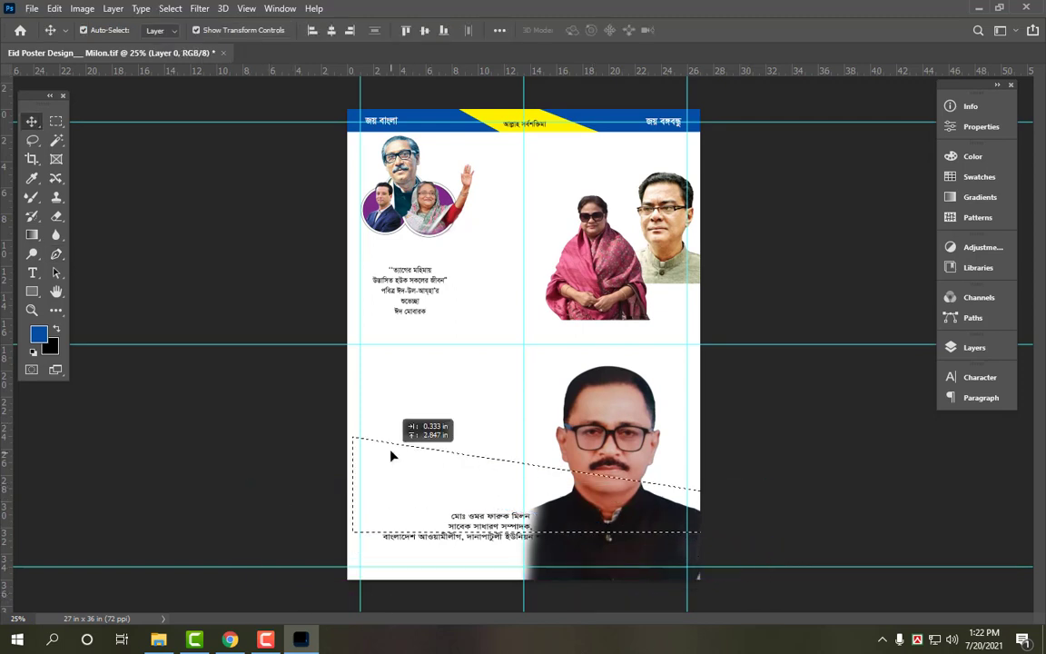
key(ctrl+x)
key(ctrl+v)
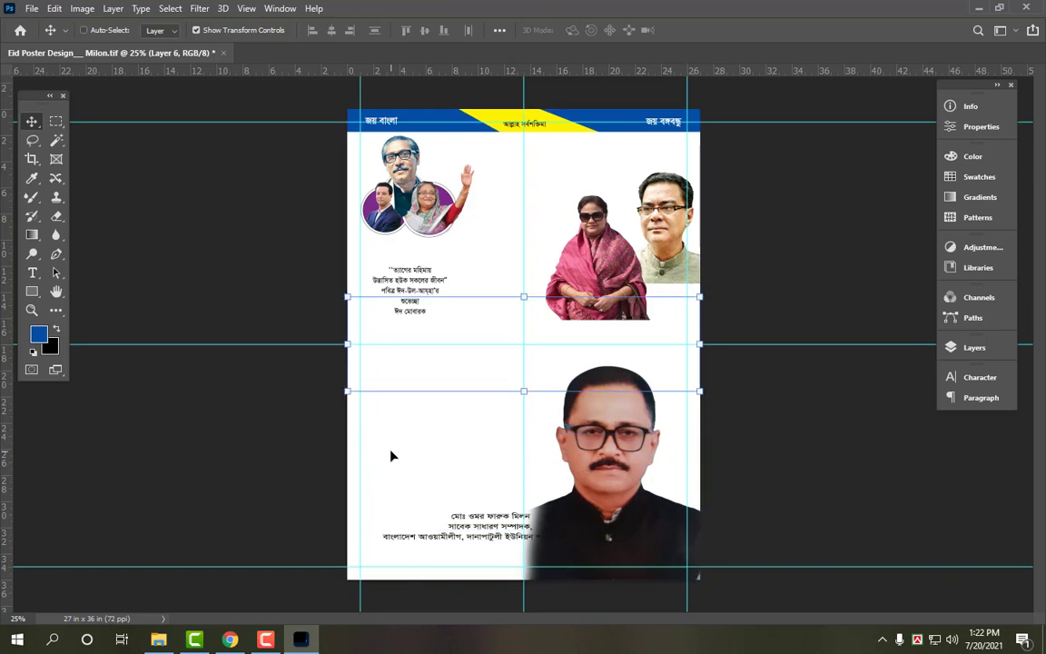
Set the background colour to C 100, M 30, Y 100 and fill the pasted sloped shape with it.
click(57, 330)
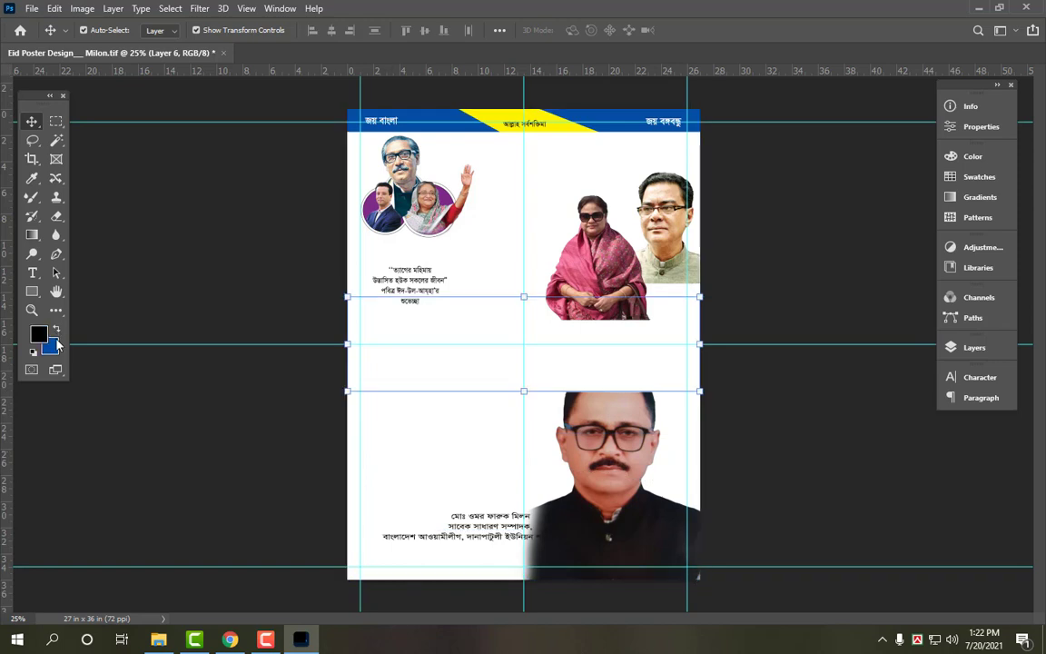
click(50, 347)
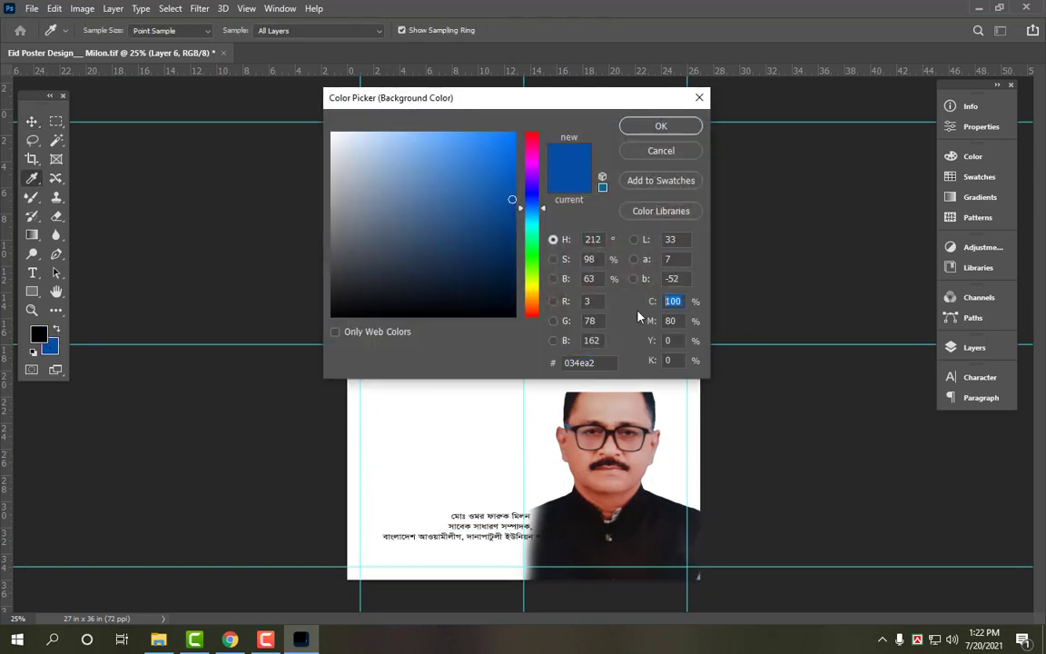
text(1)
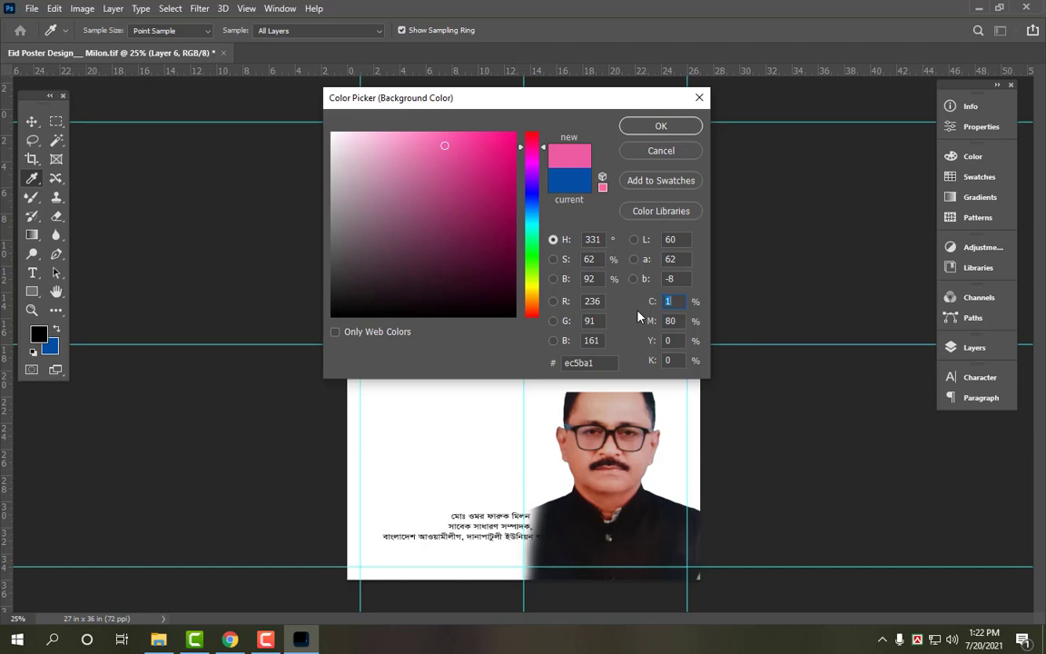
text(00)
key(Tab)
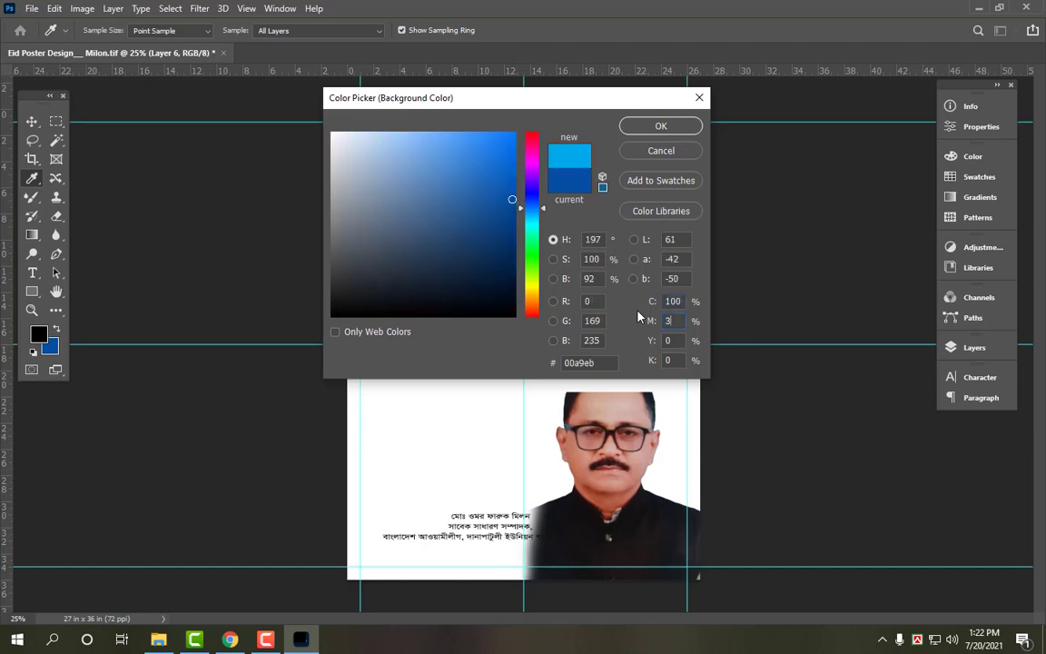
text(30)
key(Tab)
text(100)
key(Return)
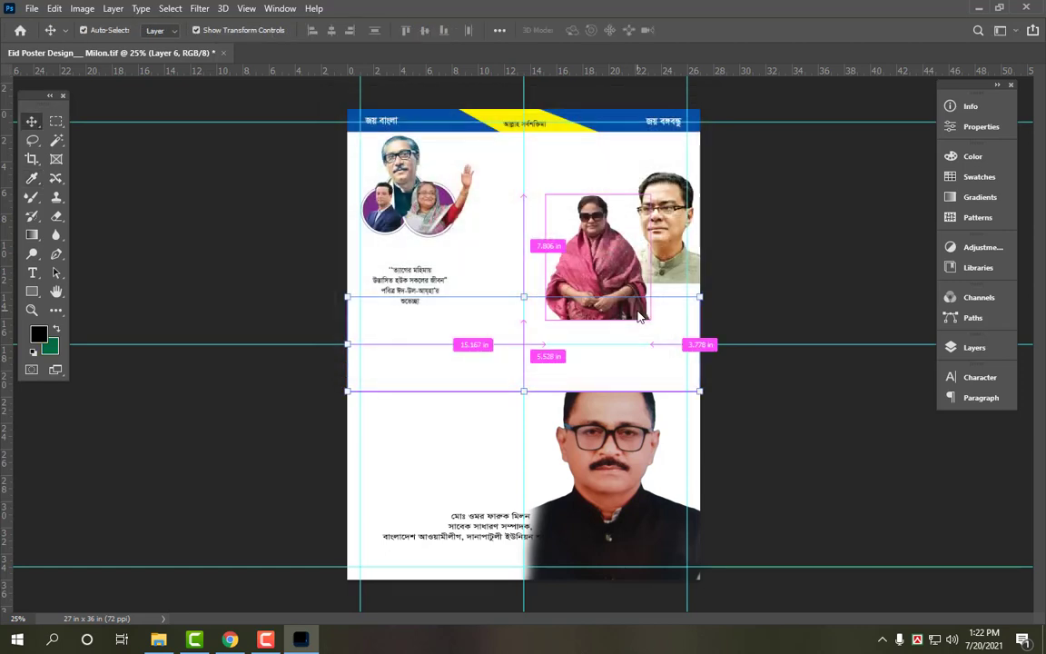
key(ctrl+BackSpace)
Move the green sloped band to the bottom edge of the page and stack it just above the white background.
drag(443, 460, 451, 554)
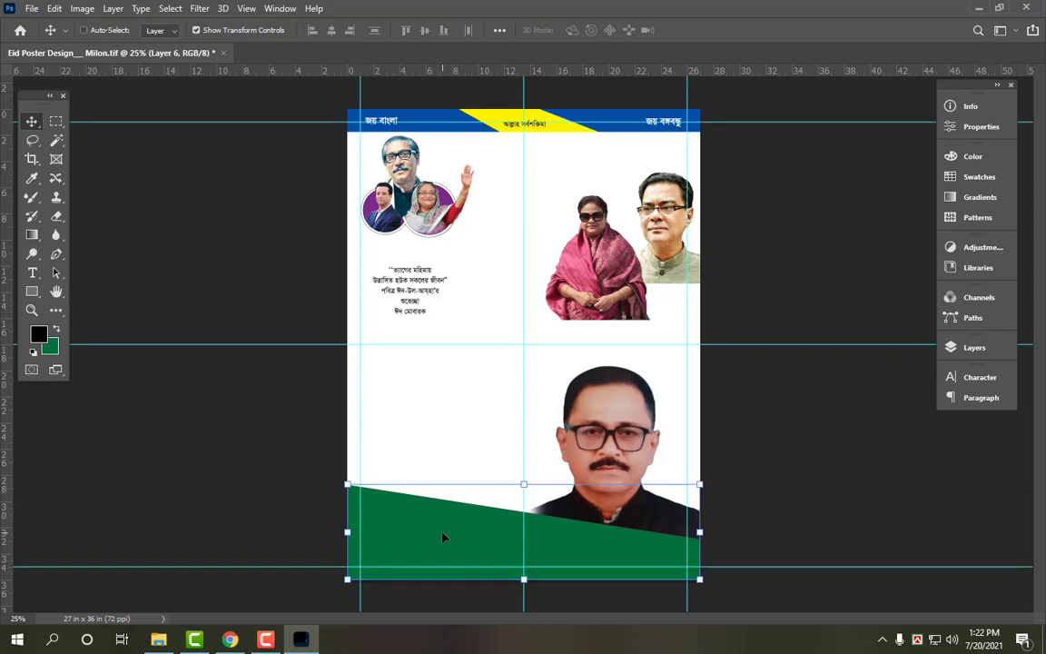
key(ctrl+shift+bracketleft)
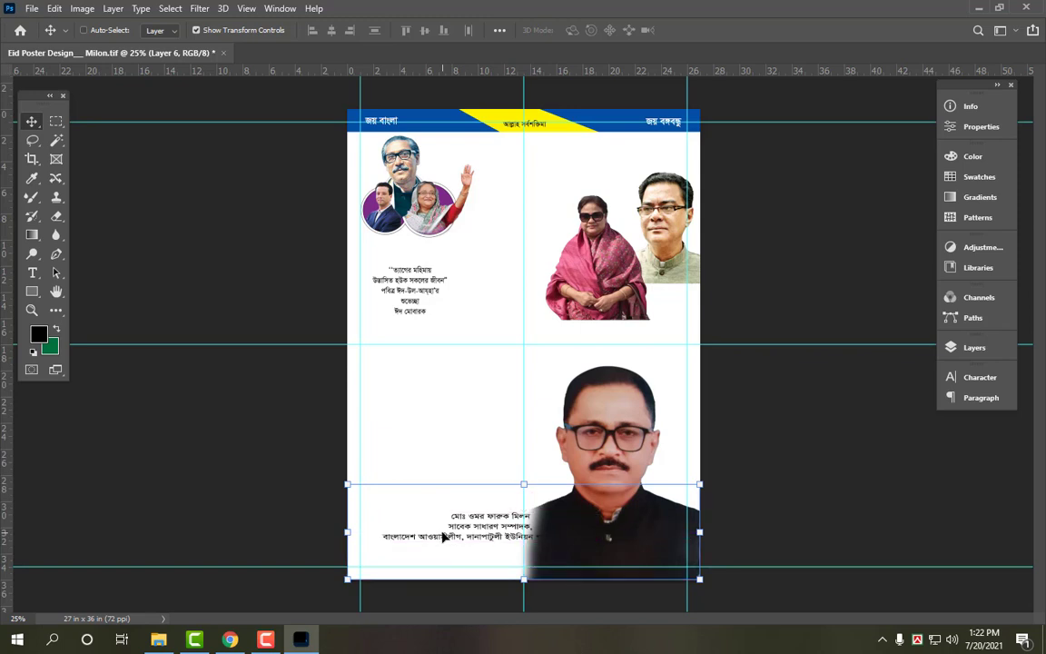
key(ctrl+bracketright)
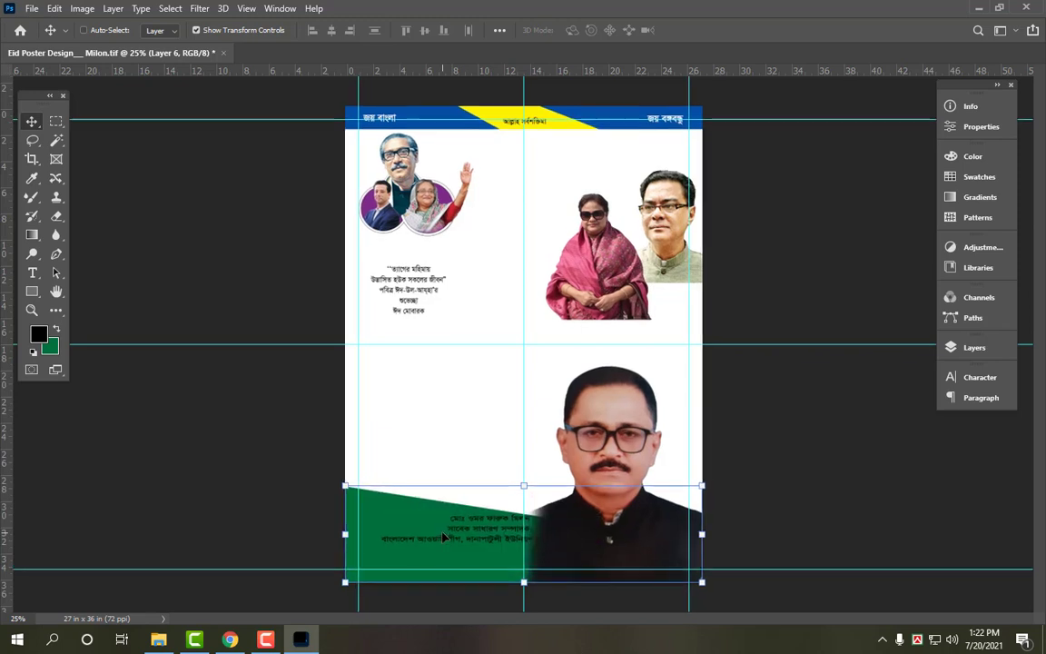
Send the large portrait of the man in black behind the green band and raise it until his head crosses the middle guide.
key(ctrl+equal)
scroll(450, 519, down, 2)
click(616, 372)
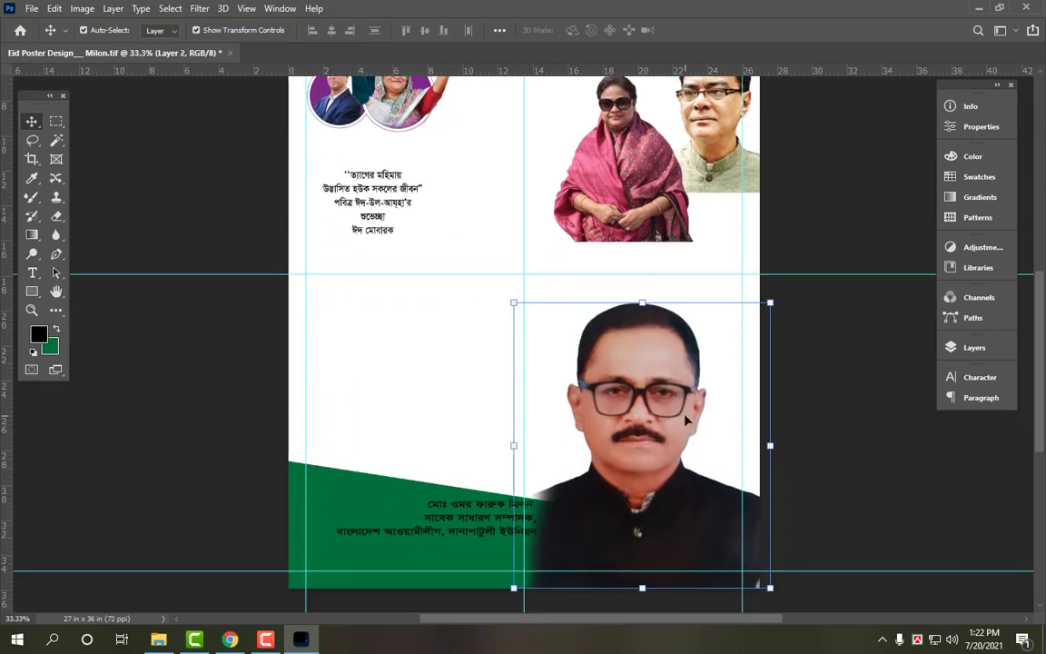
key(ctrl+bracketleft)
drag(627, 491, 563, 371)
Delete the name line from the name-and-post text, keeping only the two post lines.
click(396, 524)
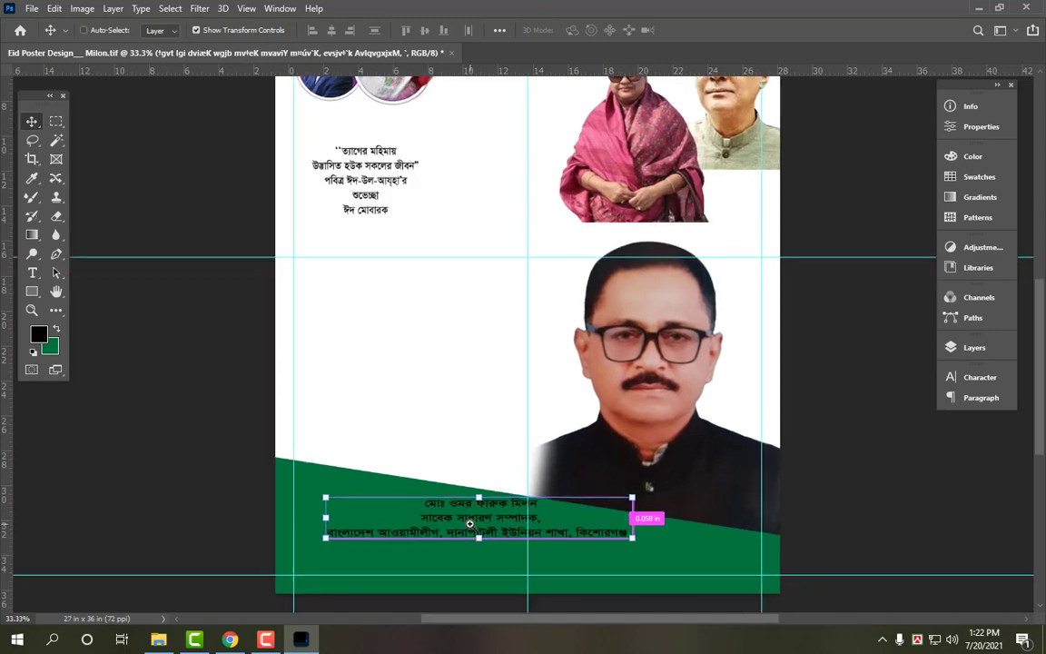
key(ctrl+equal)
key(ctrl+equal)
scroll(476, 514, down, 1)
key(t)
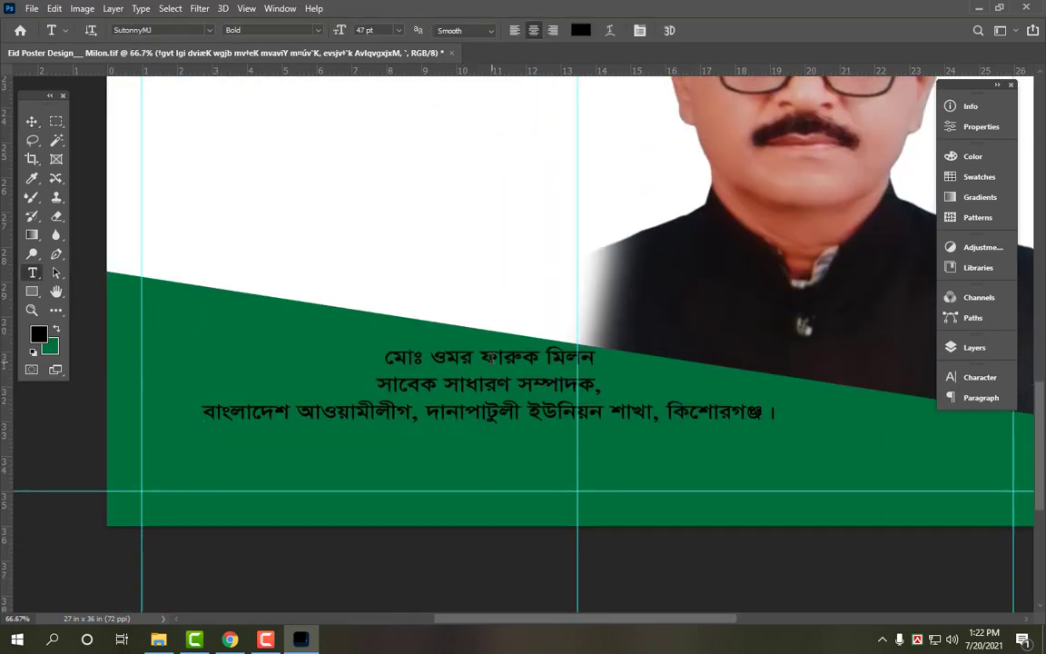
click(442, 359)
triple_click(491, 362)
key(BackSpace)
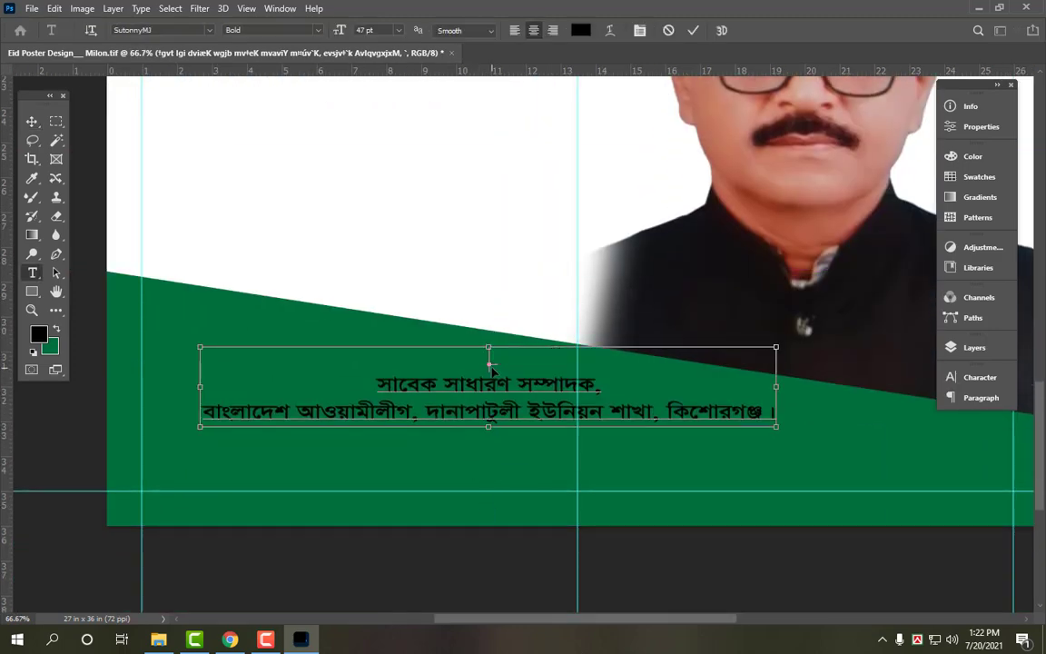
key(Delete)
key(ctrl+Return)
Move the post text down to the lower margin guide and enlarge it to about 124% width and 144% height.
key(v)
drag(513, 371, 469, 459)
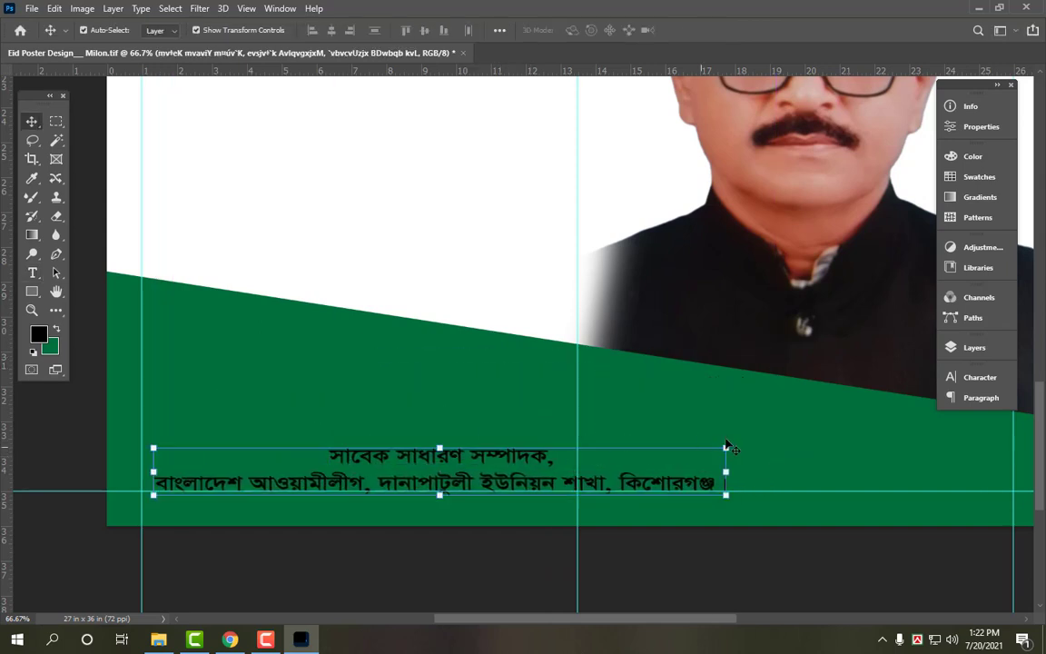
drag(728, 445, 778, 438)
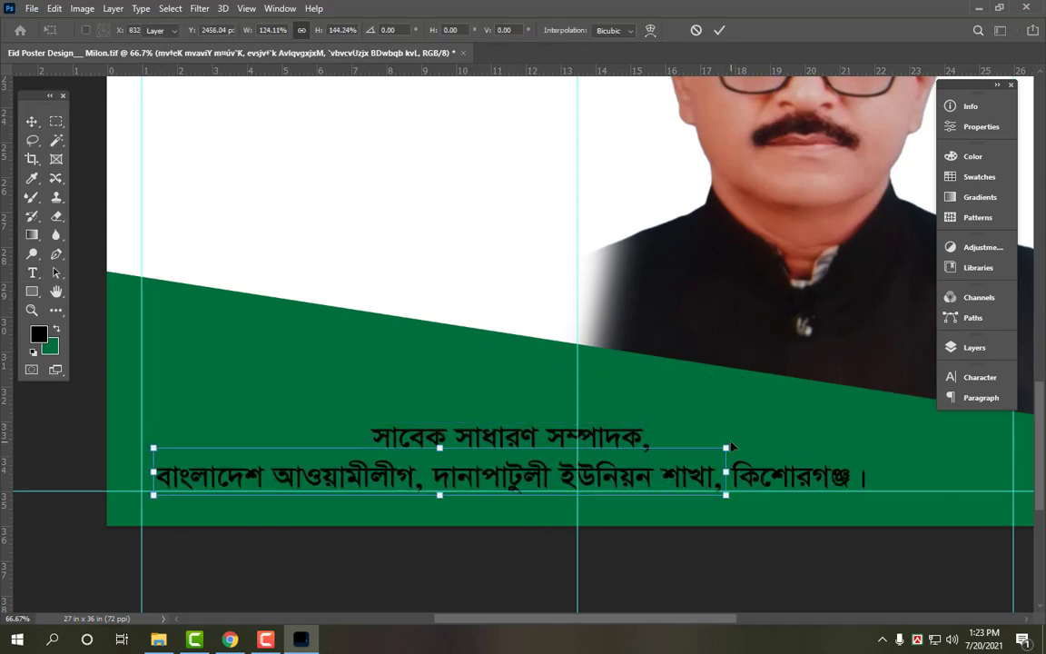
key(Return)
Duplicate the post text above itself and replace the copy's wording with the man's full name.
drag(482, 439, 491, 363)
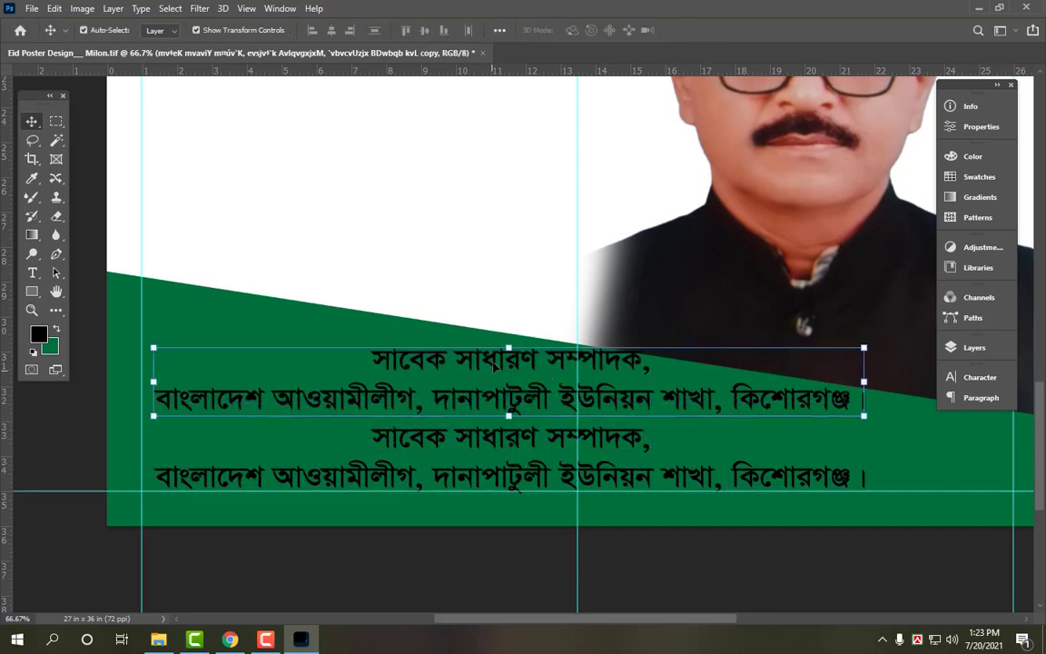
double_click(498, 369)
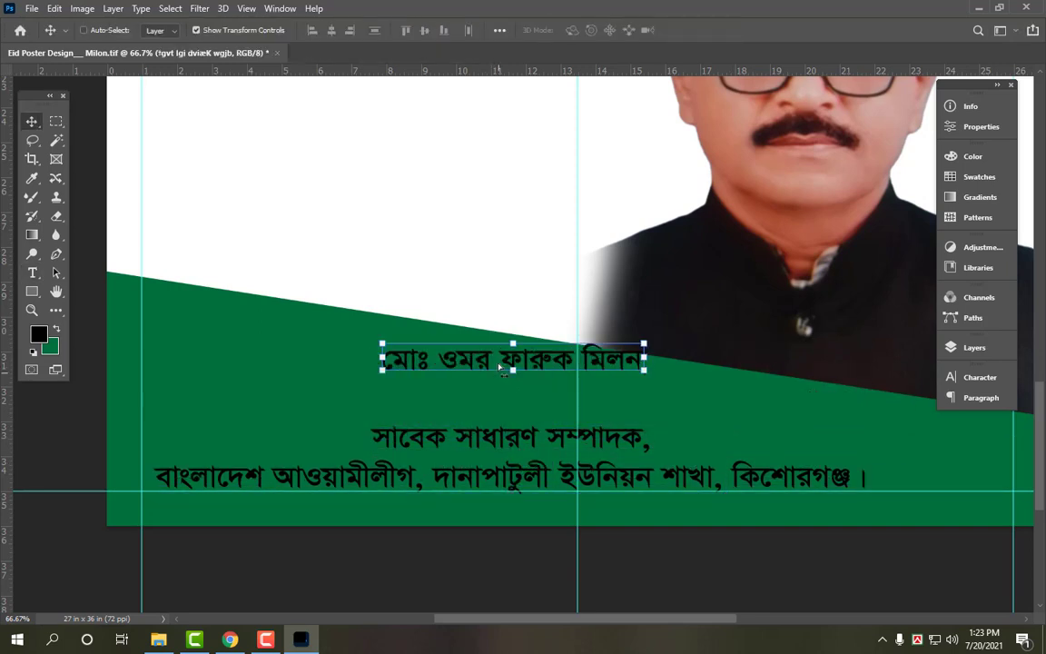
Enlarge the name line and stretch it between the left and right margin guides, about 24.8 in wide.
key(ctrl+t)
drag(513, 359, 263, 378)
drag(410, 367, 671, 344)
key(Return)
key(ctrl+0)
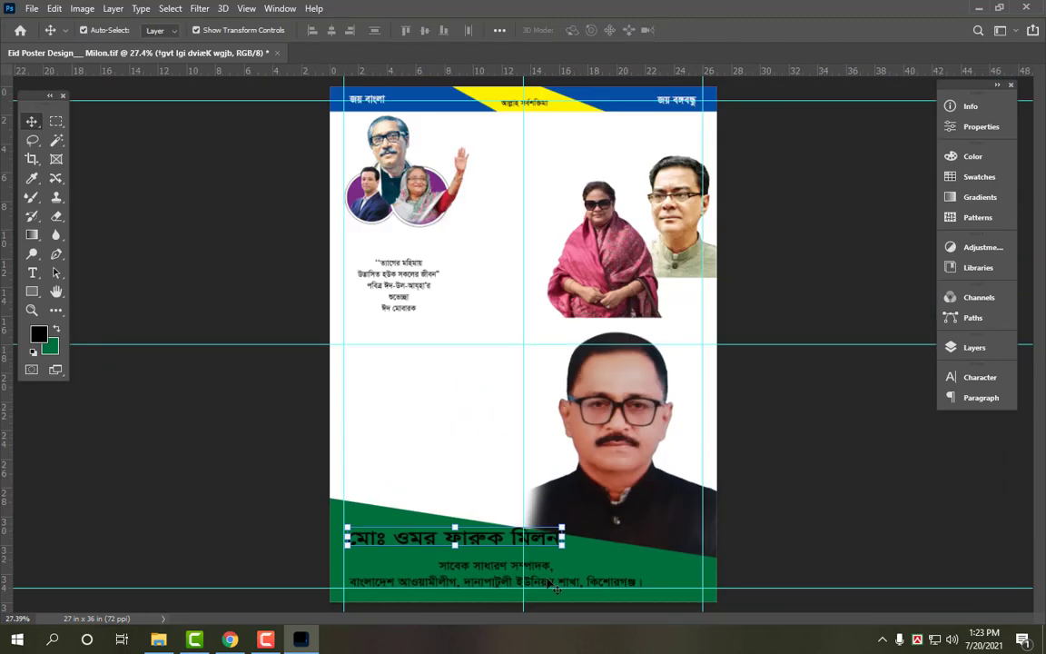
drag(563, 542, 704, 566)
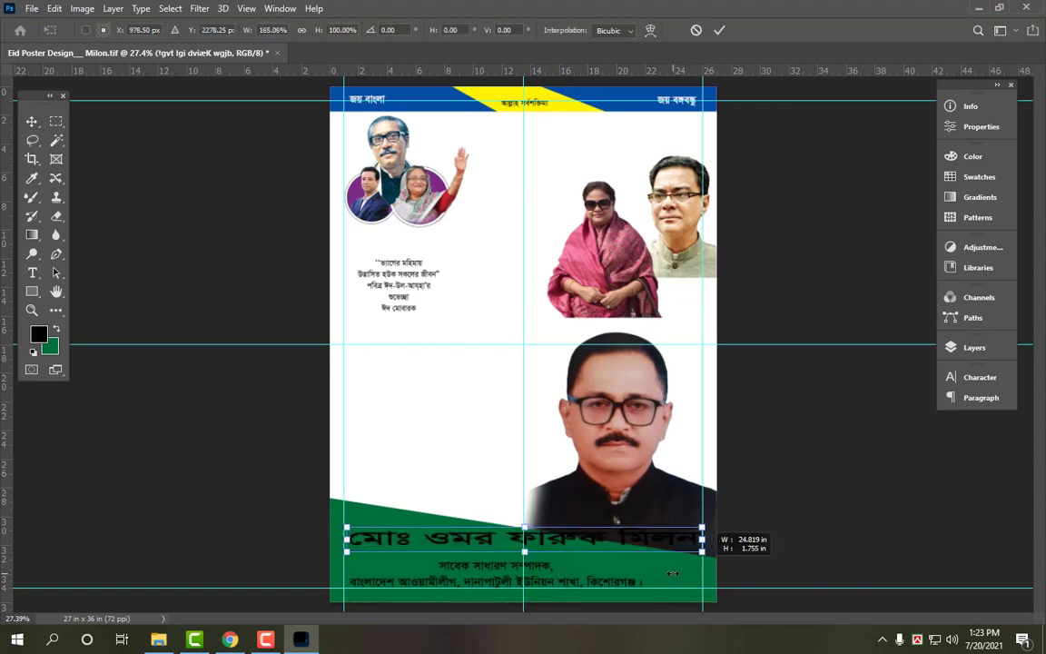
key(Return)
Nudge the name line down towards the post text and slightly left to the margin guide.
key(ctrl+plus)
scroll(679, 569, down, 2)
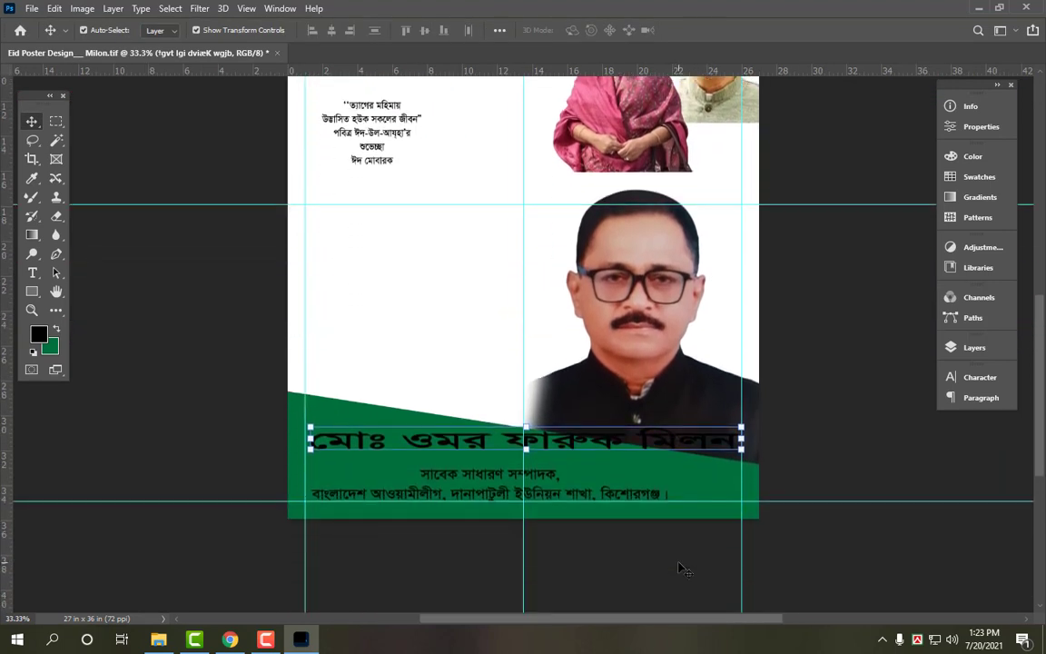
key(ctrl+plus)
scroll(681, 569, down, 1)
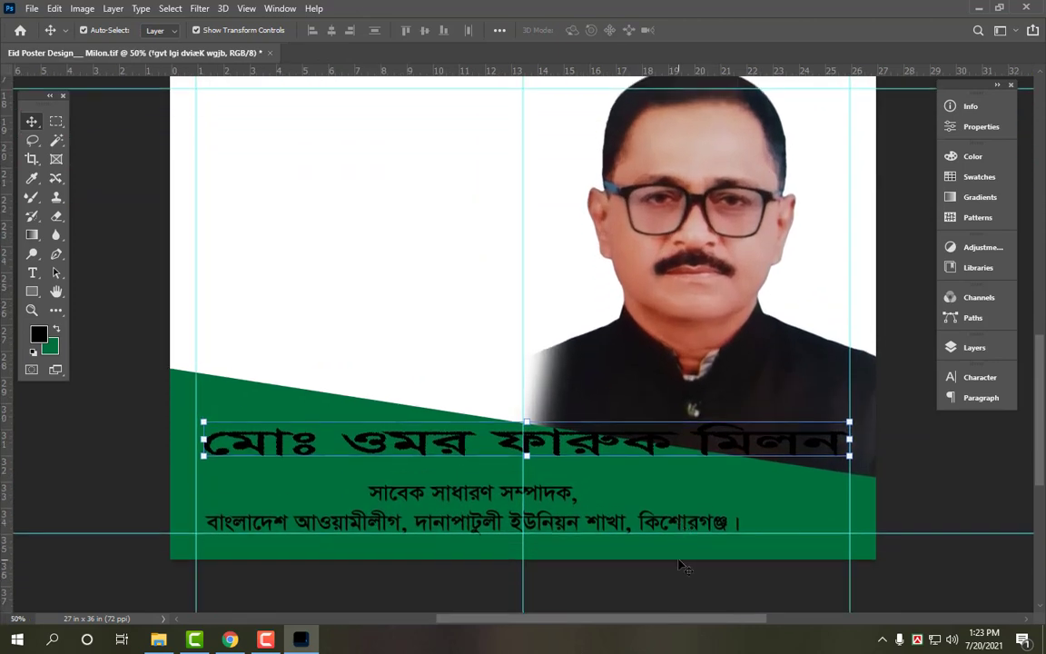
key(shift+Down)
key(shift+Left)
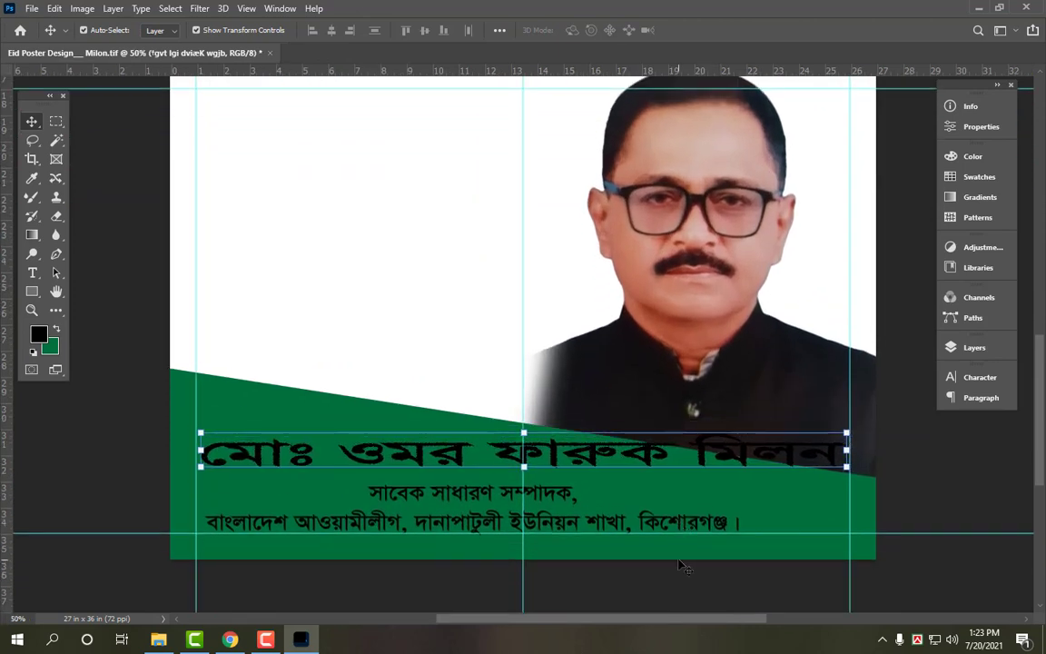
key(shift+Down)
key(shift+Down)
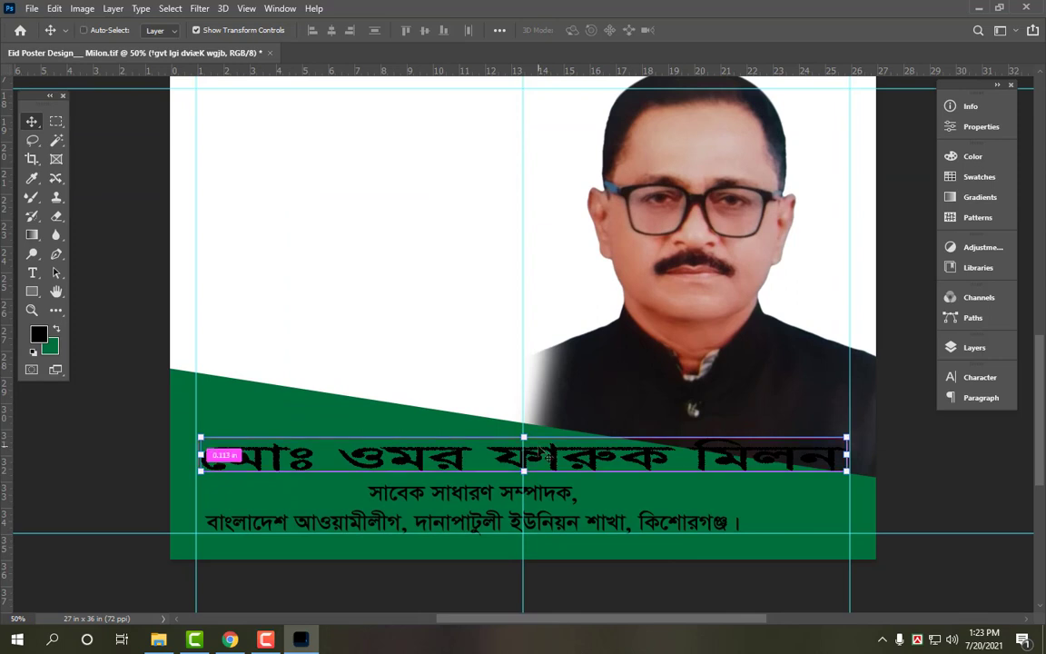
Stretch the name line upward to make its letters taller.
key(ctrl+t)
drag(523, 438, 526, 419)
key(Tab)
key(Tab)
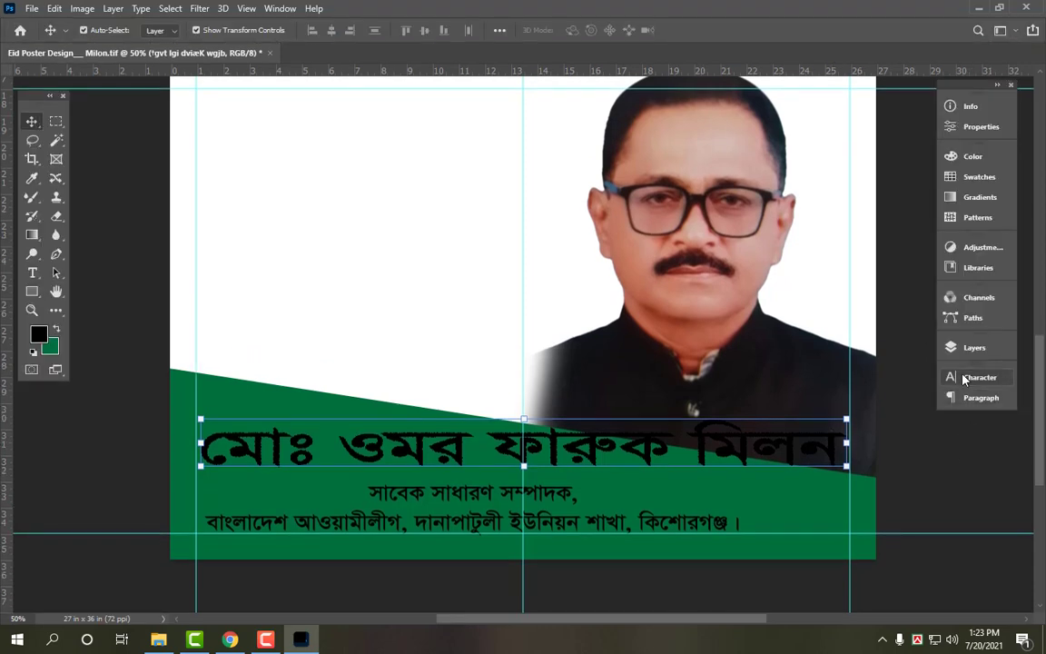
Set the name line's anti-aliasing to Sharp.
click(965, 377)
click(926, 516)
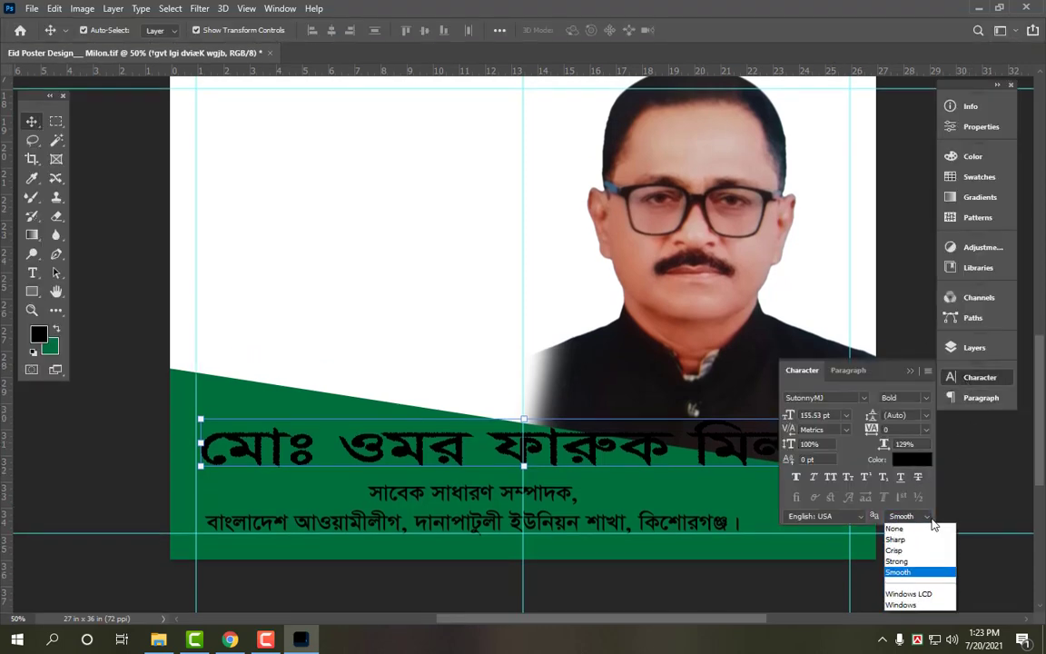
click(915, 554)
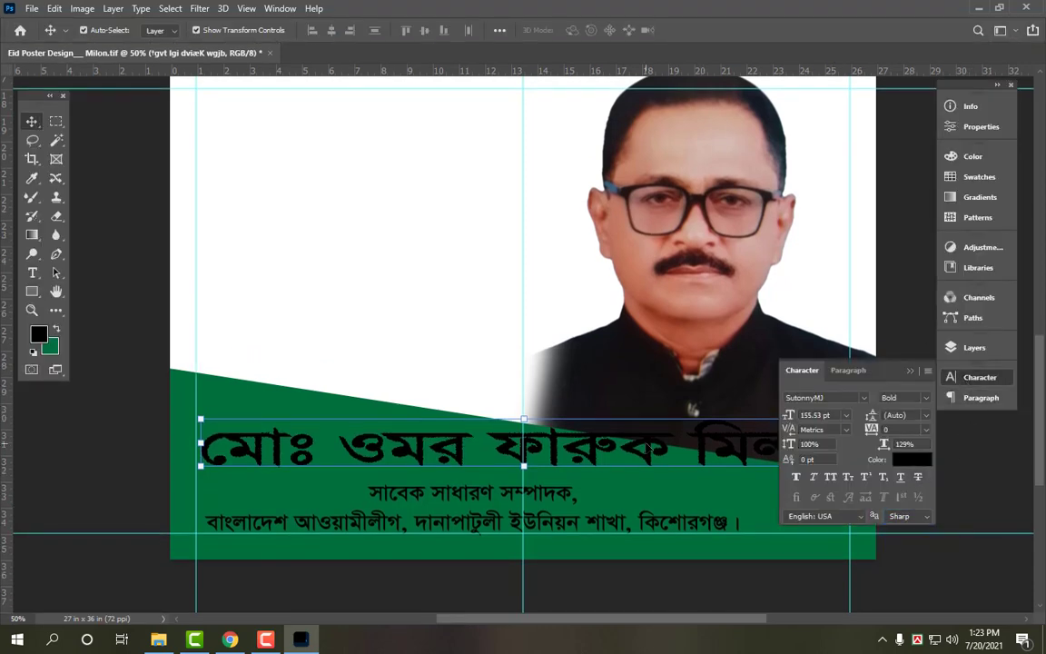
key(ctrl+plus)
key(ctrl+plus)
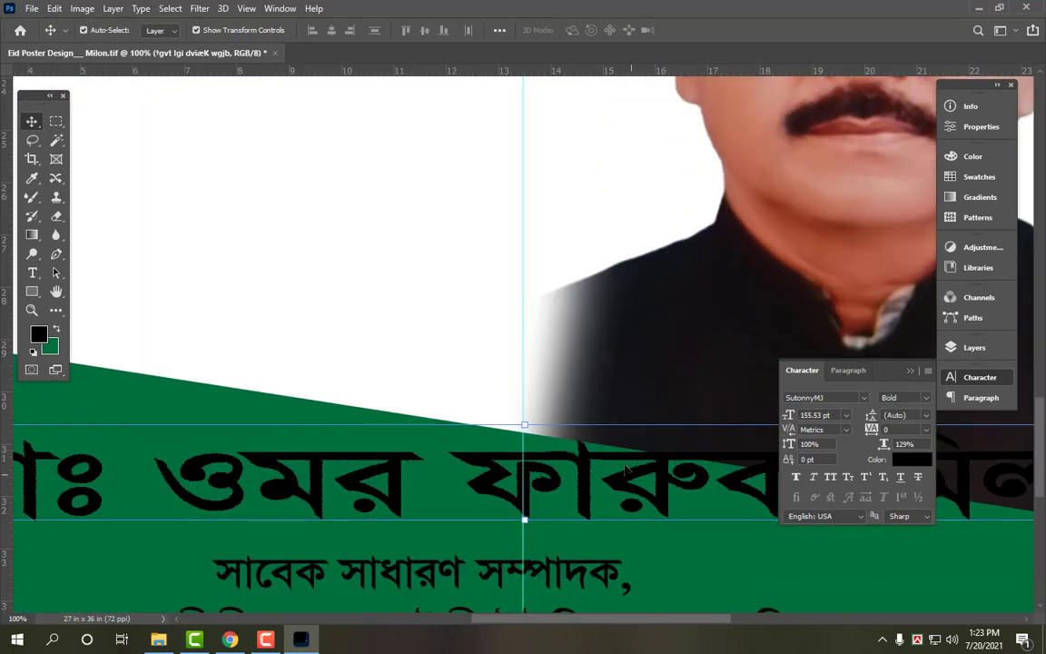
drag(619, 477, 604, 393)
key(ctrl+z)
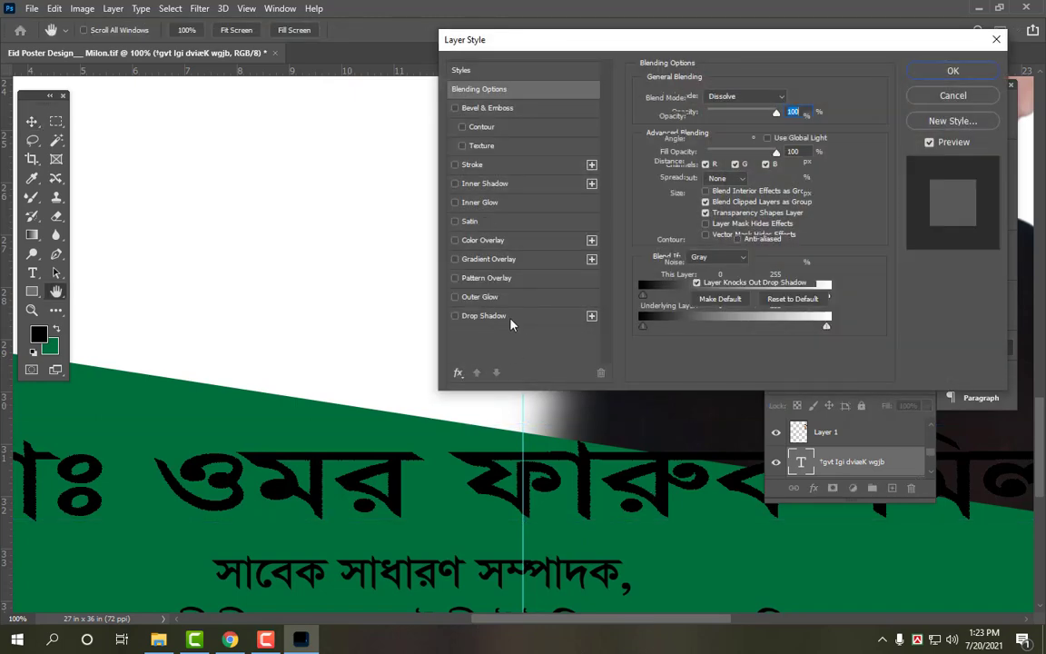
Add a drop shadow to the name line with 38% opacity, 153° angle, 8 px distance and 10 px size.
click(509, 317)
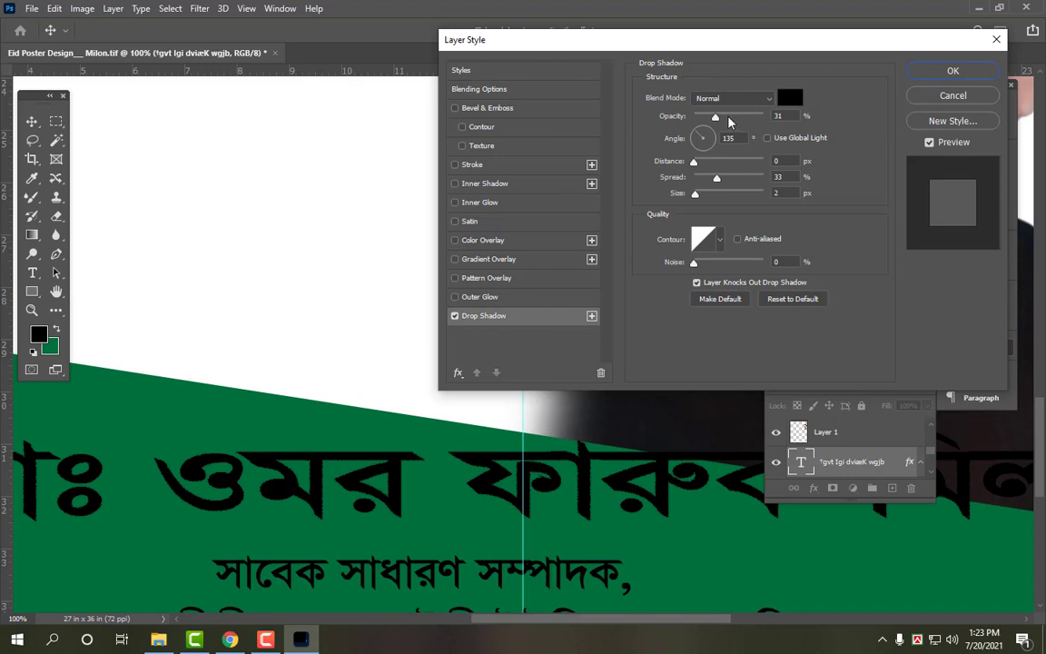
drag(715, 117, 745, 117)
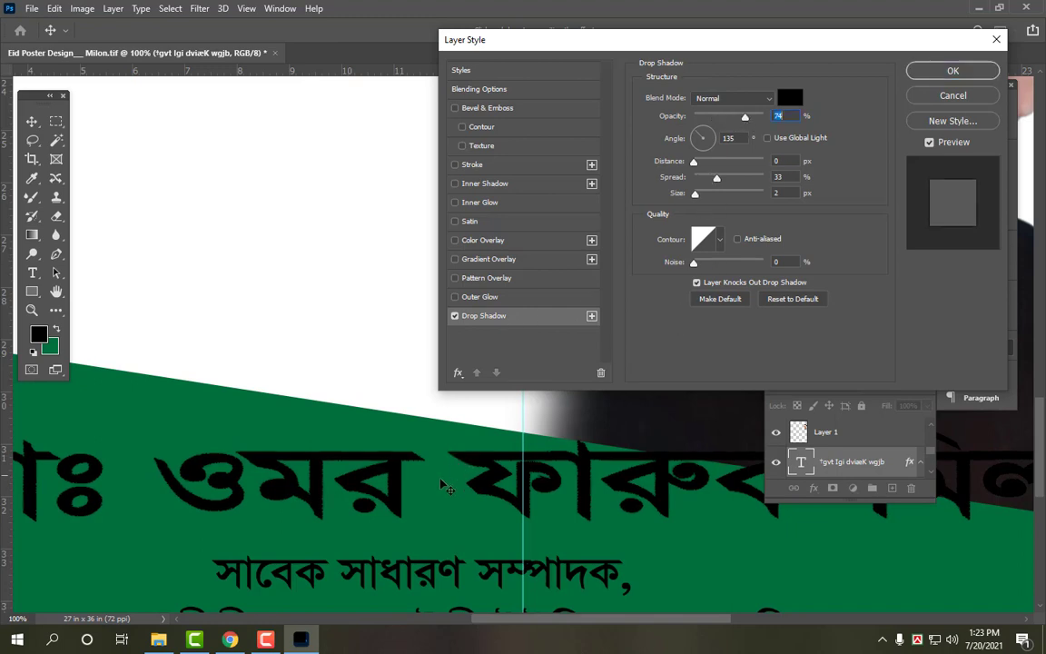
drag(441, 478, 446, 480)
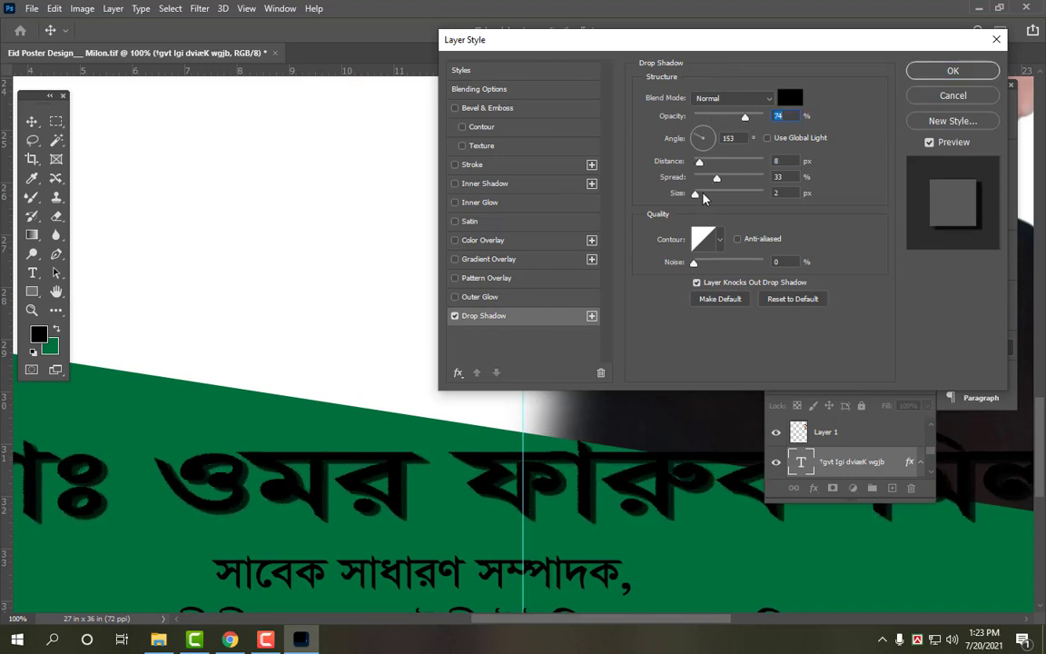
drag(696, 193, 702, 193)
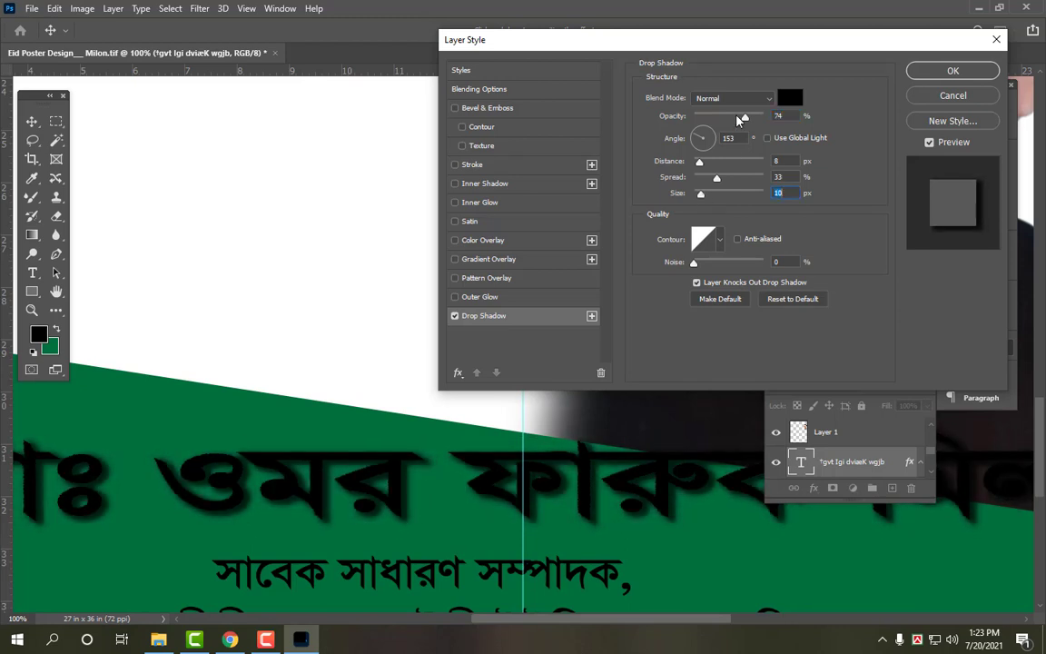
drag(667, 110, 648, 109)
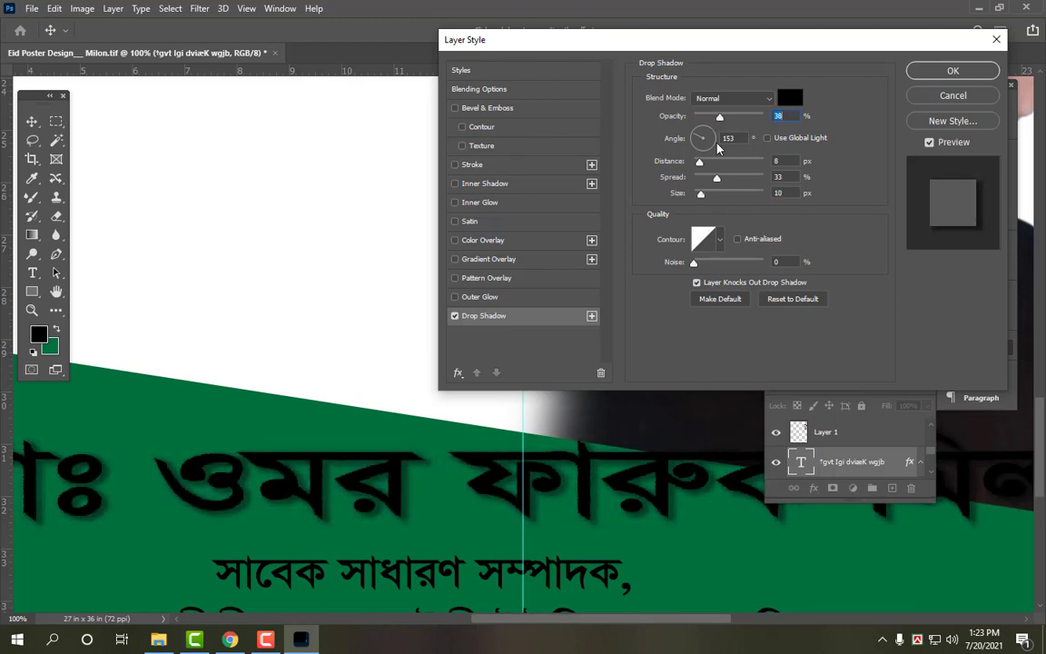
Add a 3 px white outside stroke to the name line and apply the layer style.
click(477, 165)
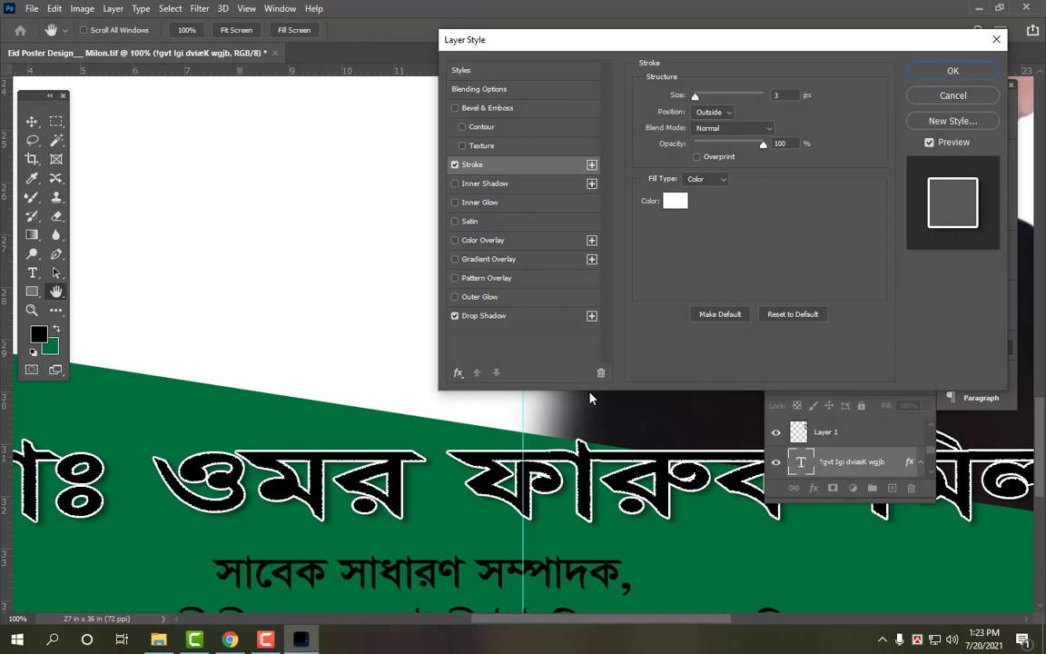
key(Return)
key(v)
key(ctrl+0)
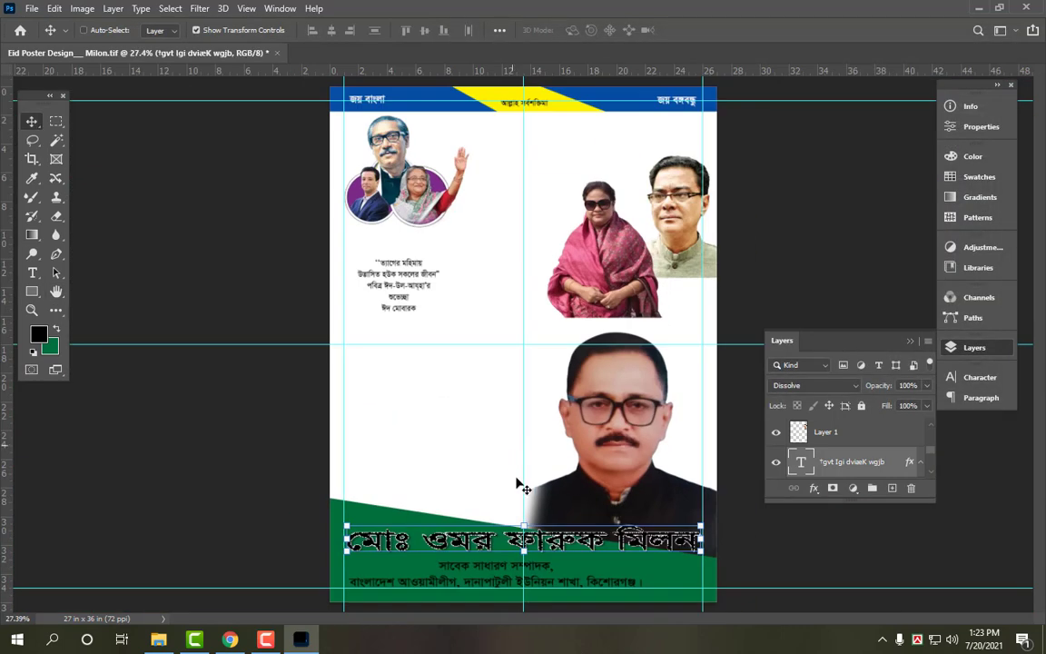
Cut the text out of the styled name line and delete that layer along with its effects.
scroll(518, 486, up, 2)
key(t)
click(502, 545)
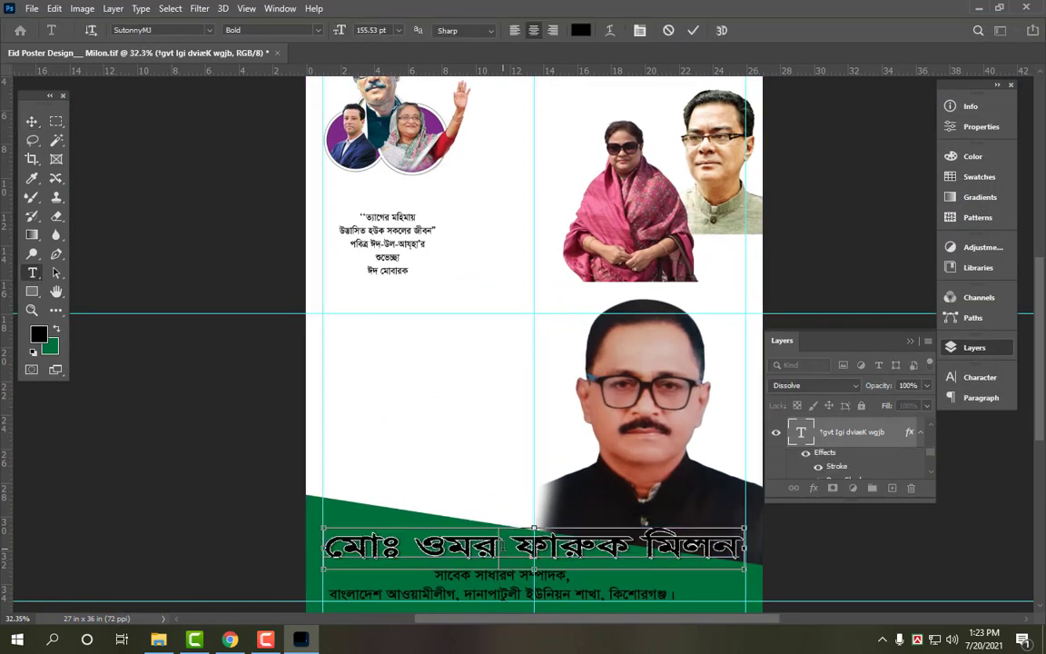
key(ctrl+a)
key(ctrl+x)
key(ctrl+Return)
key(v)
key(Delete)
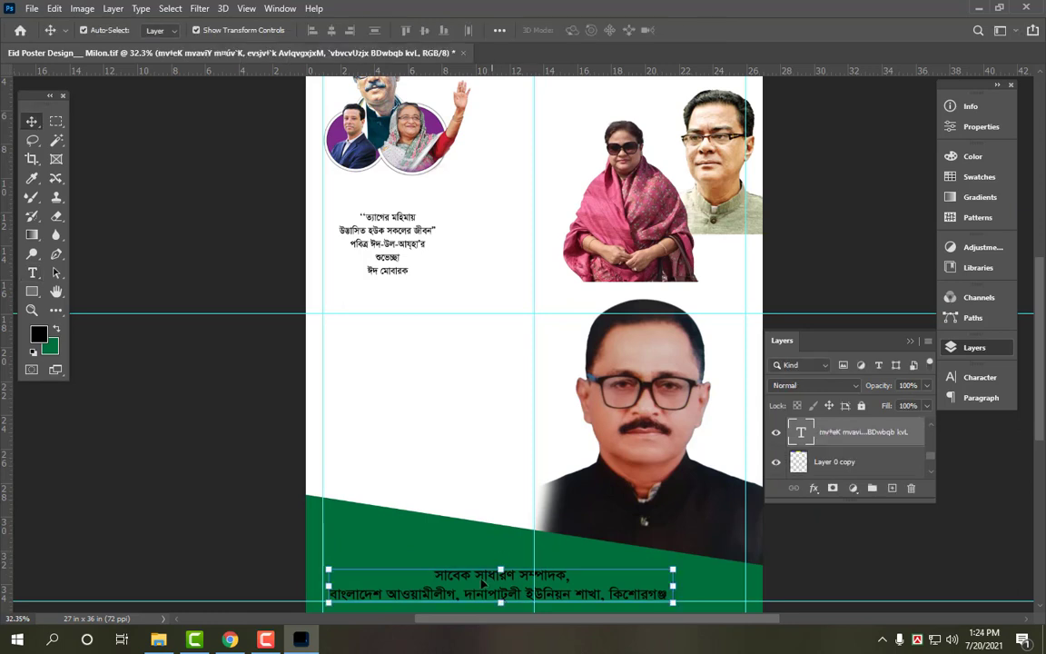
Duplicate the designation text just above the original and replace the copy's wording with the cut name.
drag(477, 581, 481, 544)
key(t)
click(481, 543)
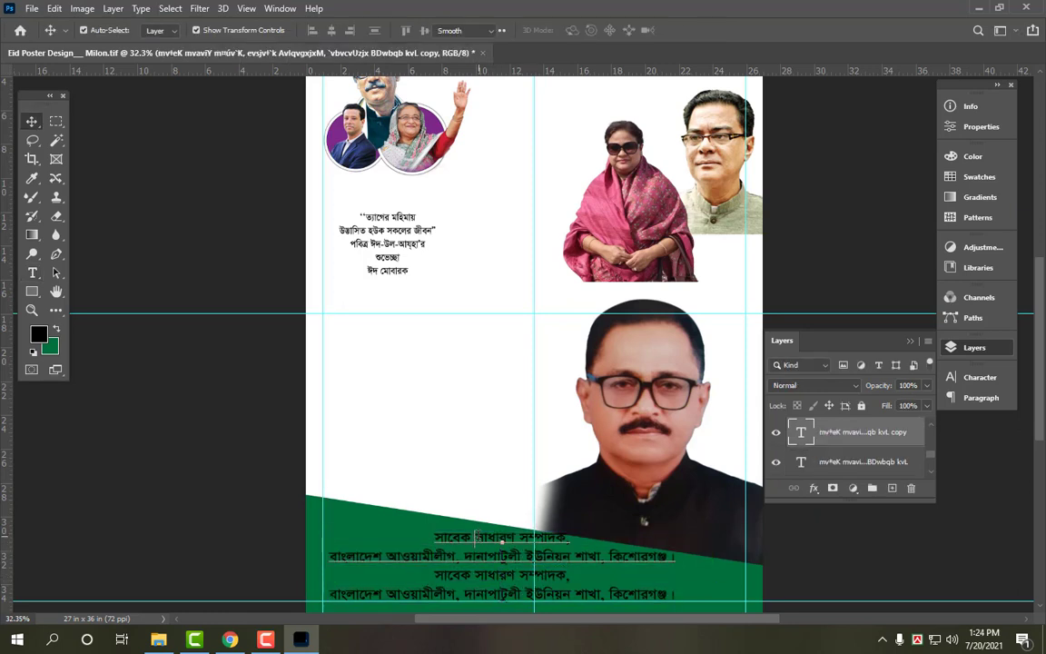
key(ctrl+a)
key(ctrl+v)
key(ctrl+Return)
key(v)
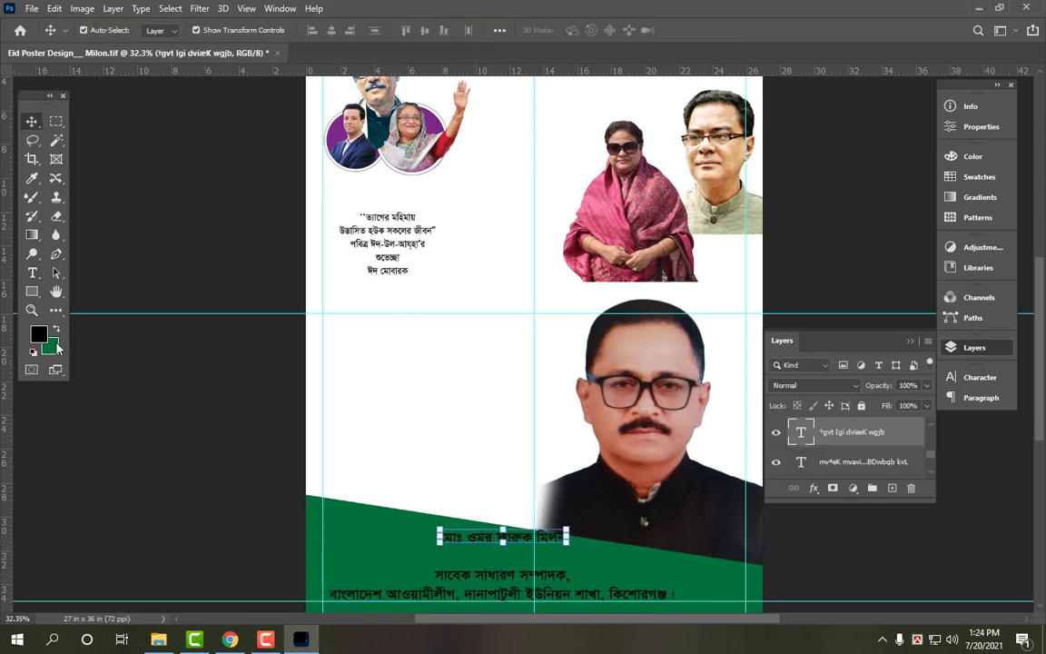
Set the background colour to white and fill the new name line with it.
click(57, 348)
drag(377, 170, 285, 17)
key(Return)
key(ctrl+BackSpace)
key(ctrl+plus)
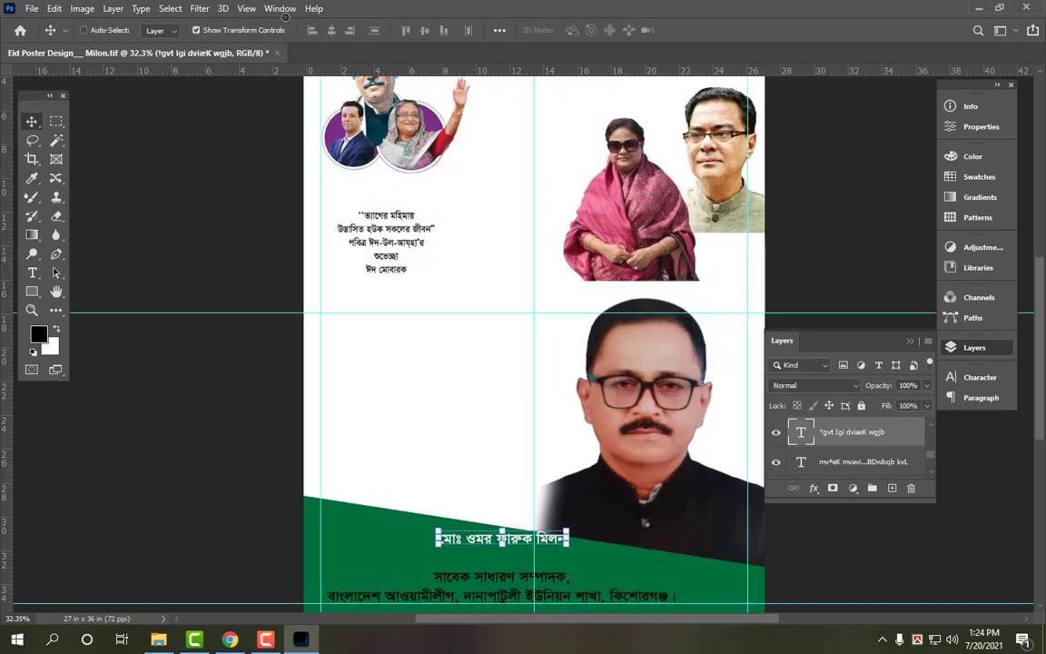
Move the name line to the poster's left guide and stretch it to about 25.2 in wide and 2.7 in tall.
scroll(486, 330, down, 2)
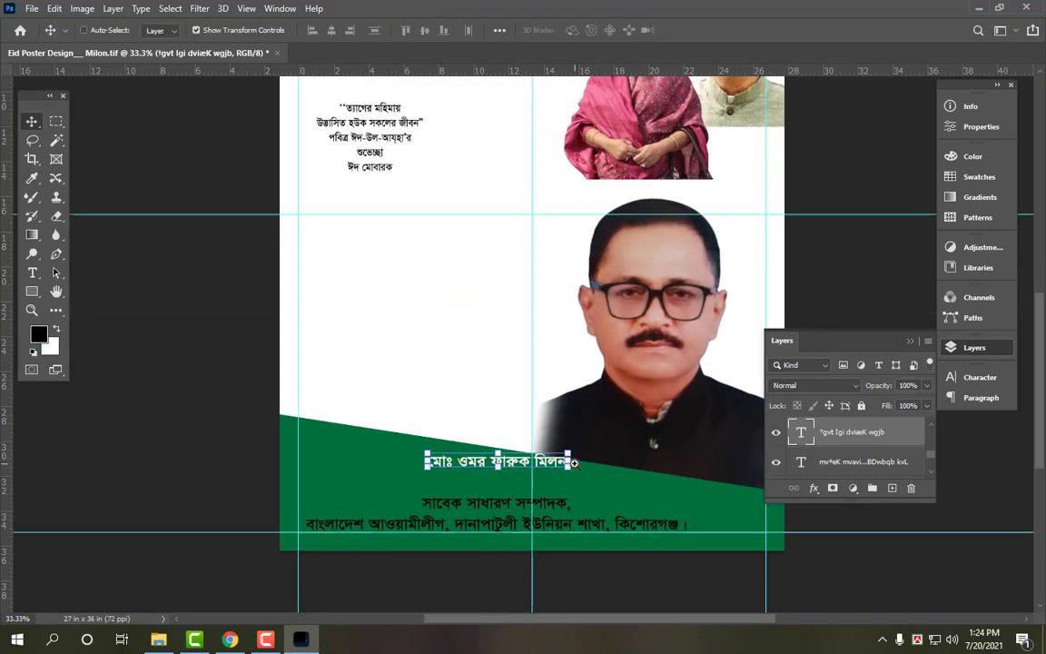
scroll(575, 464, up, 1)
drag(574, 464, 574, 454)
scroll(574, 453, down, 1)
key(Return)
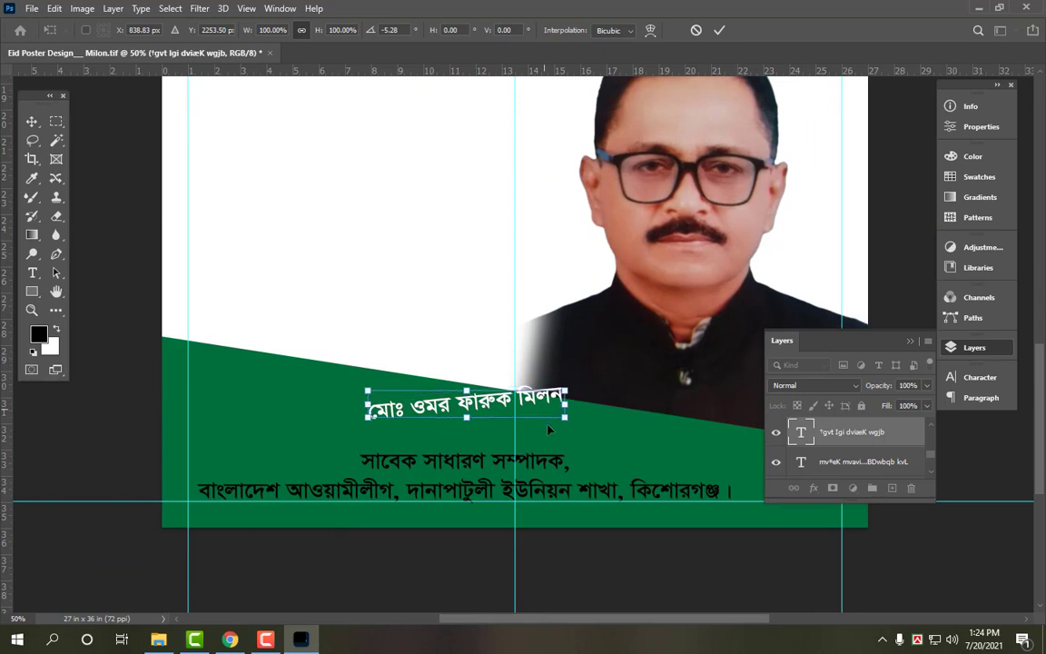
key(ctrl+t)
drag(411, 410, 226, 393)
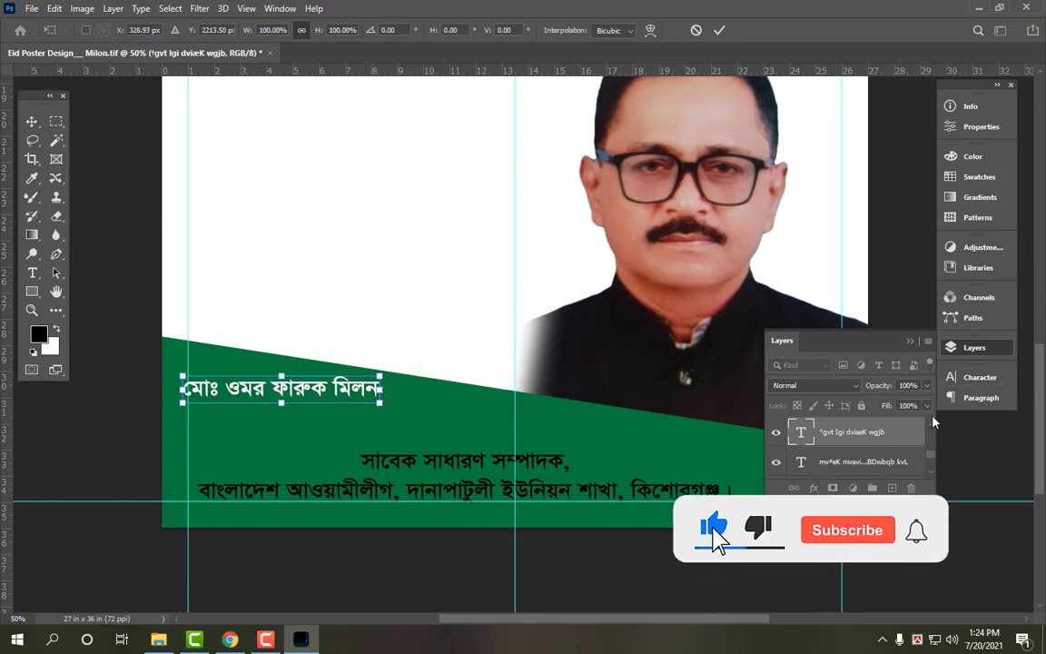
click(984, 349)
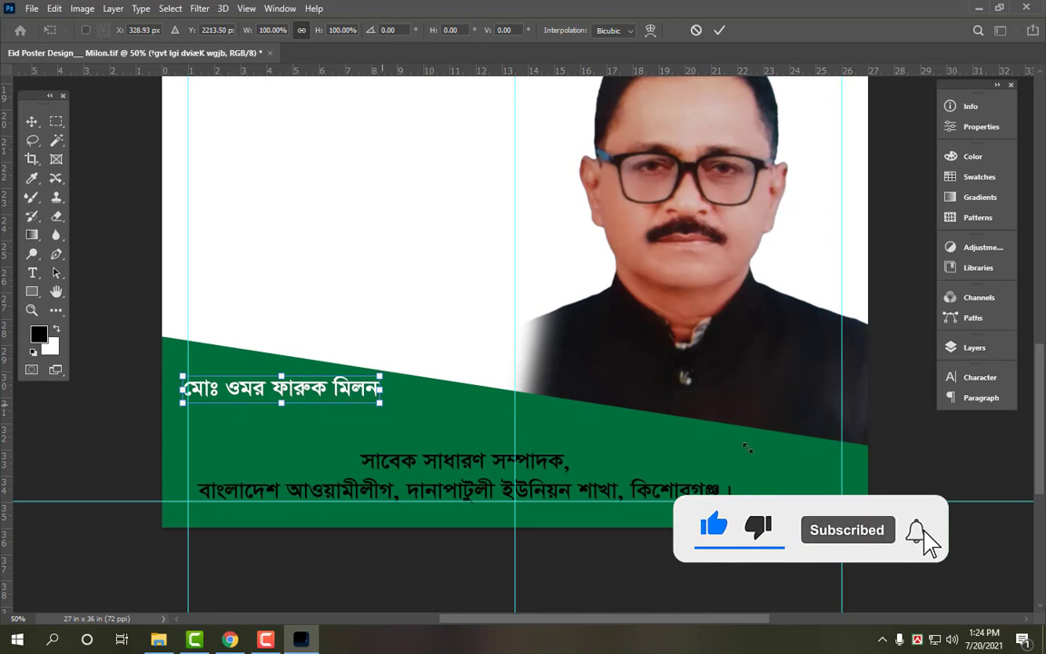
drag(746, 447, 849, 448)
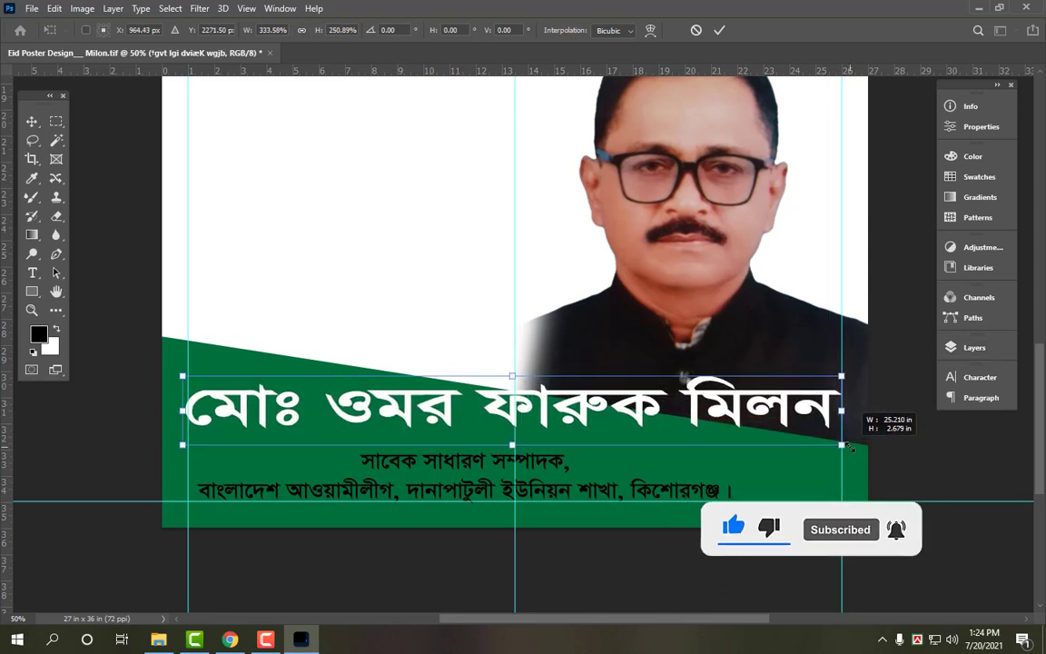
key(Return)
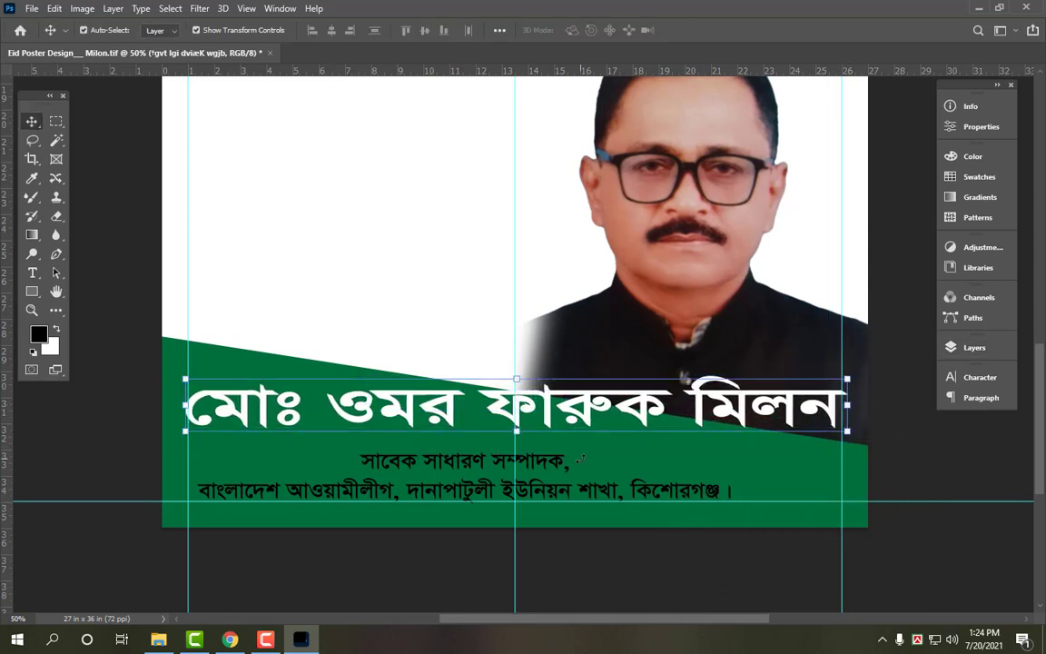
Nudge the name line down and shift the designation text right to centre it beneath the name.
key(shift+Down)
key(shift+Down)
key(shift+Down)
key(shift+Down)
drag(633, 495, 665, 493)
key(shift+Right)
key(shift+Right)
key(shift+Right)
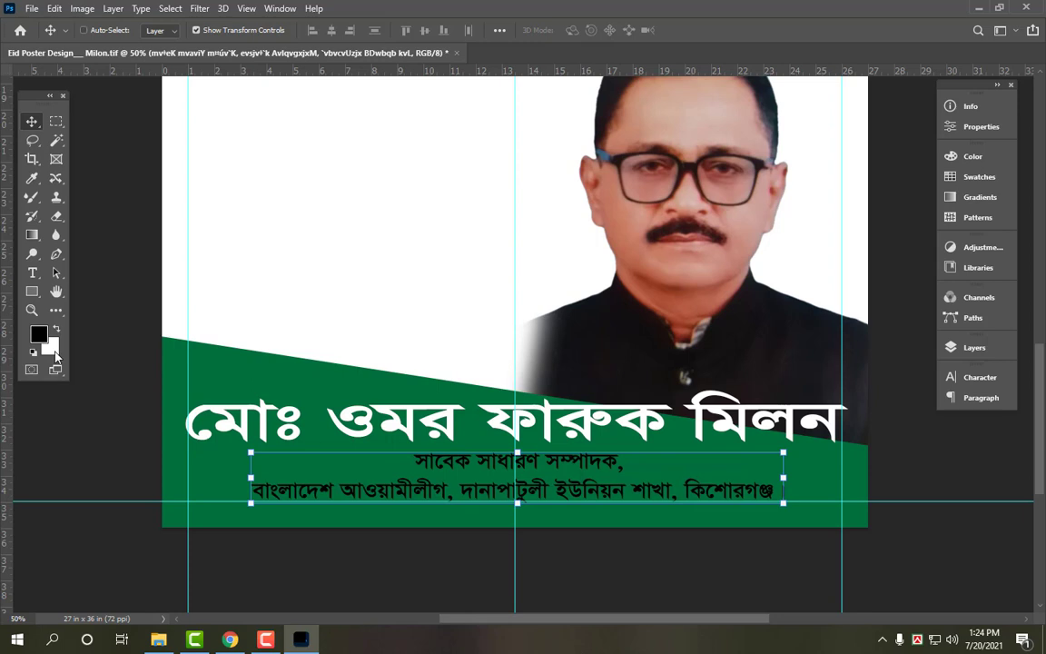
Fill the designation text with white and scale it to about 124% so it spans between the side guides.
key(ctrl+BackSpace)
key(ctrl+t)
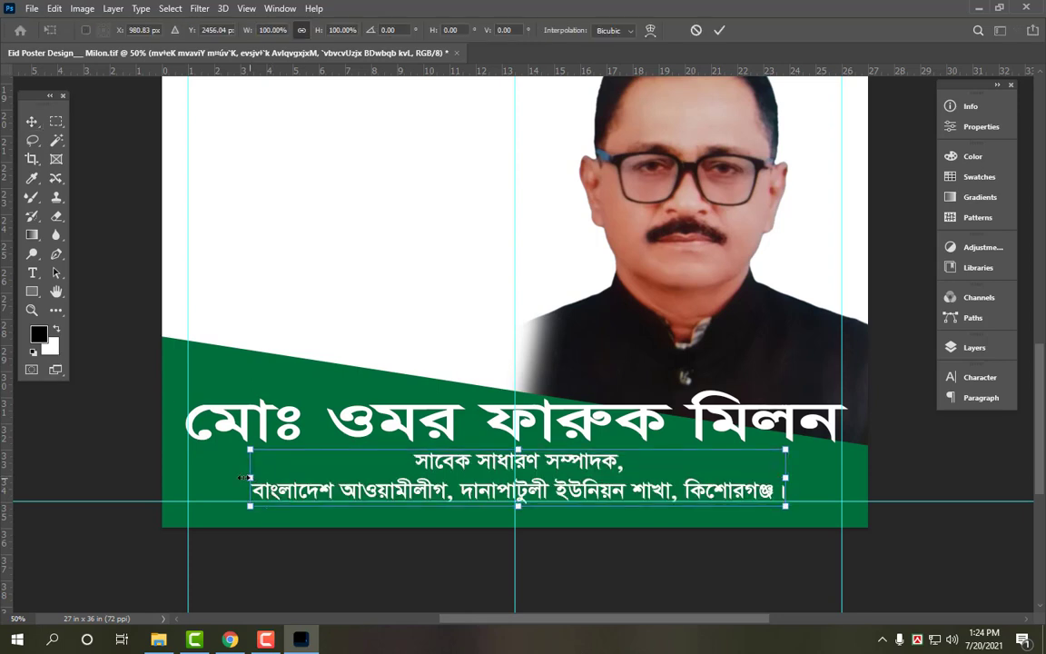
drag(251, 477, 186, 475)
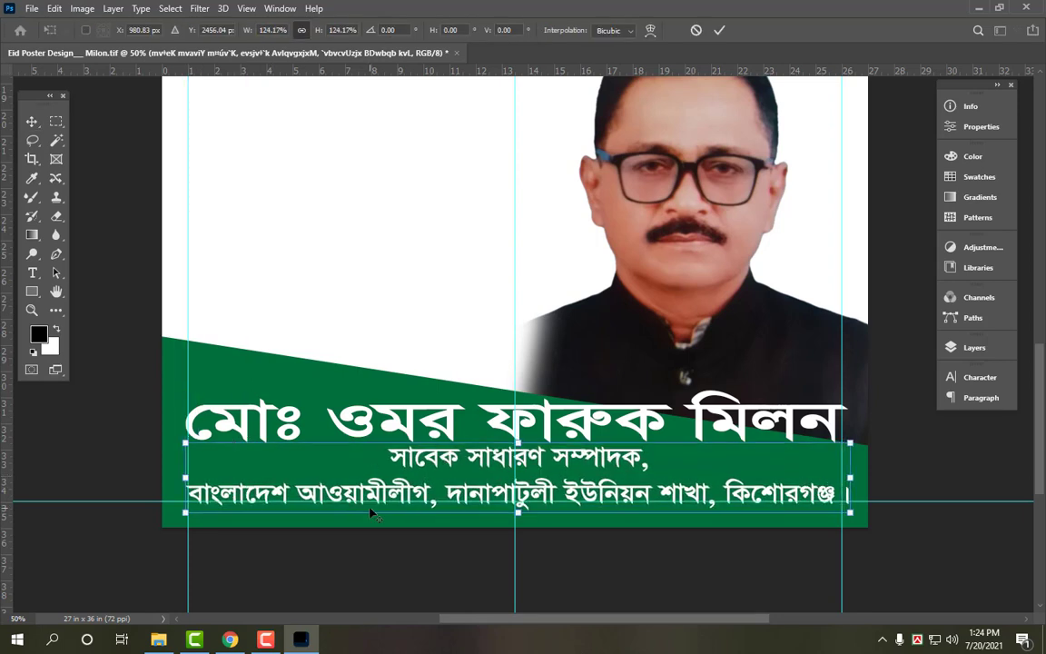
key(Return)
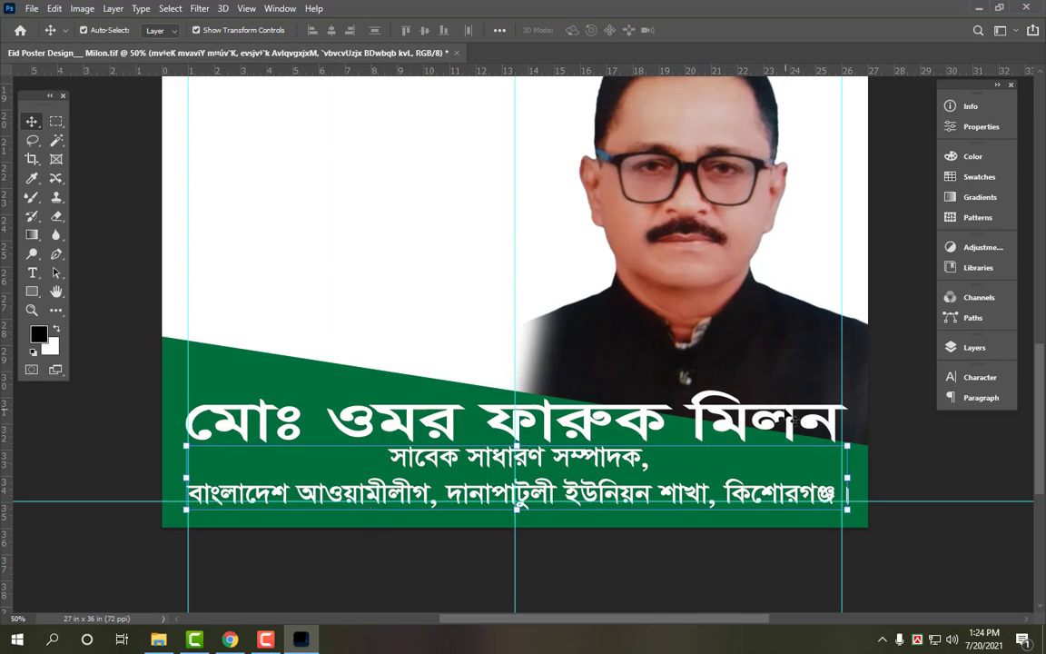
Nudge the name line up to open a gap above the designation text.
click(786, 412)
key(shift+Up)
key(shift+Up)
key(shift+Up)
Scale the name and designation together to about 76% width and adjust their height to end at the bottom guide.
shift+click(695, 498)
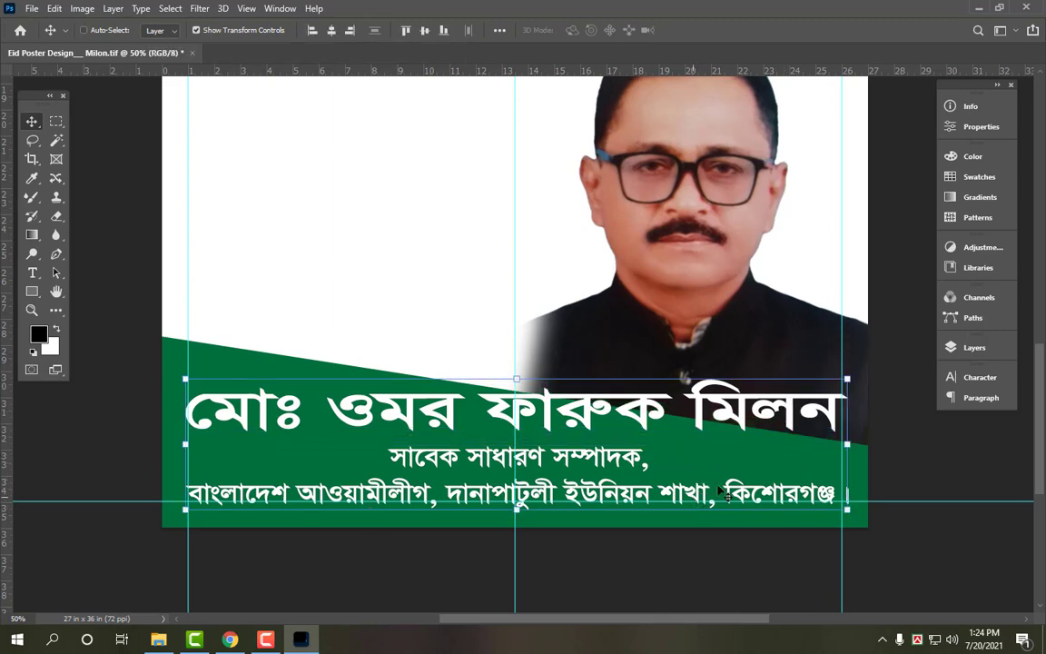
key(ctrl+t)
drag(850, 378, 756, 398)
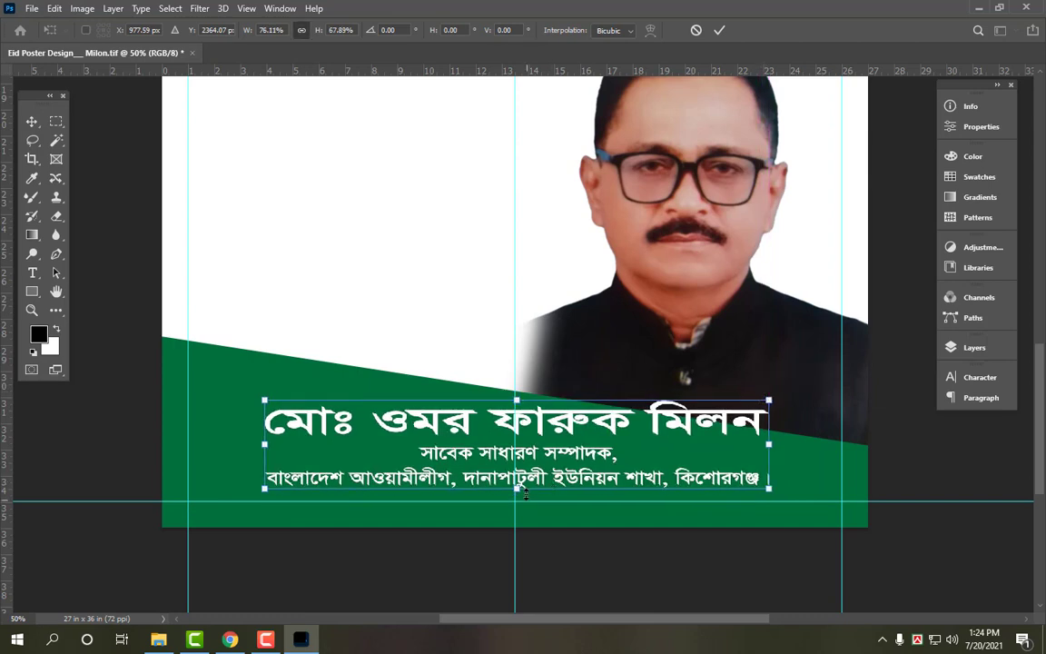
drag(517, 489, 517, 499)
drag(516, 400, 517, 406)
key(Return)
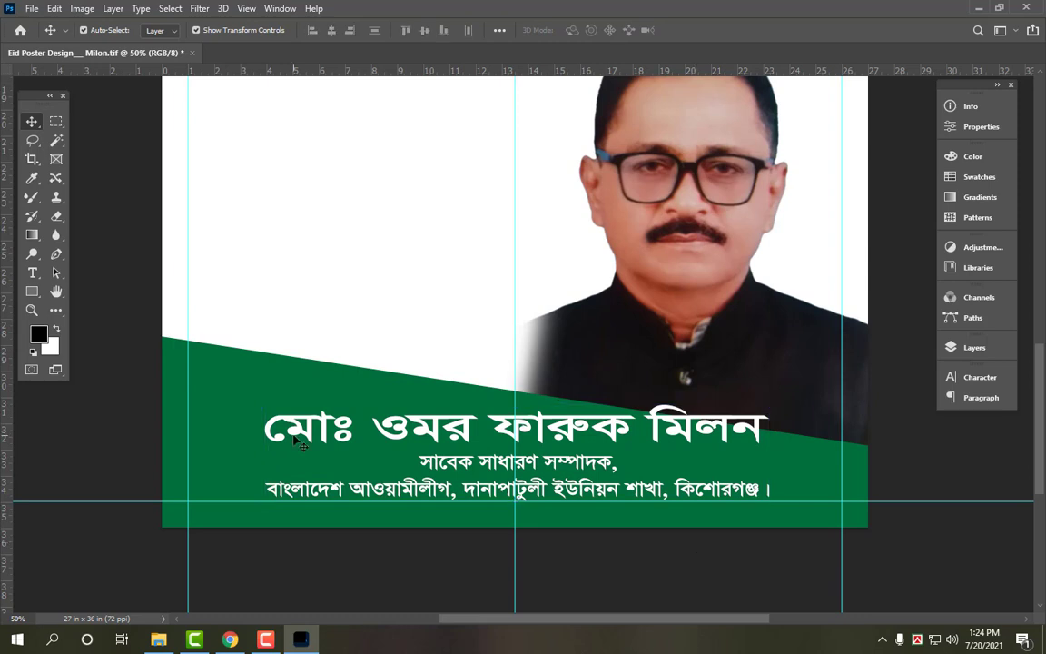
click(233, 427)
drag(231, 425, 281, 423)
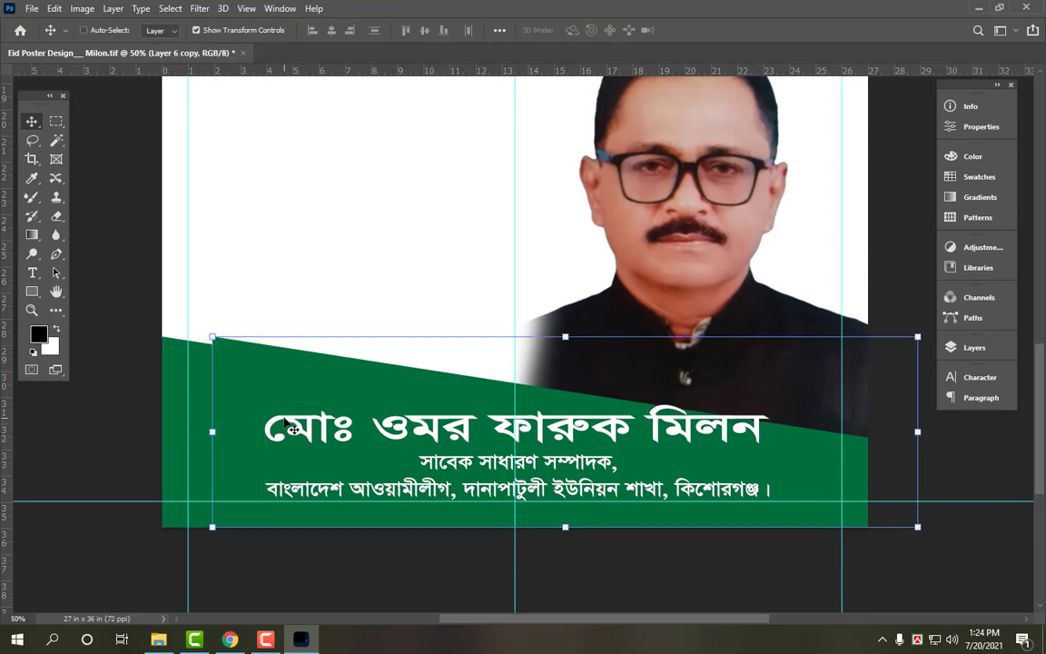
key(ctrl+t)
key(Escape)
key(ctrl+z)
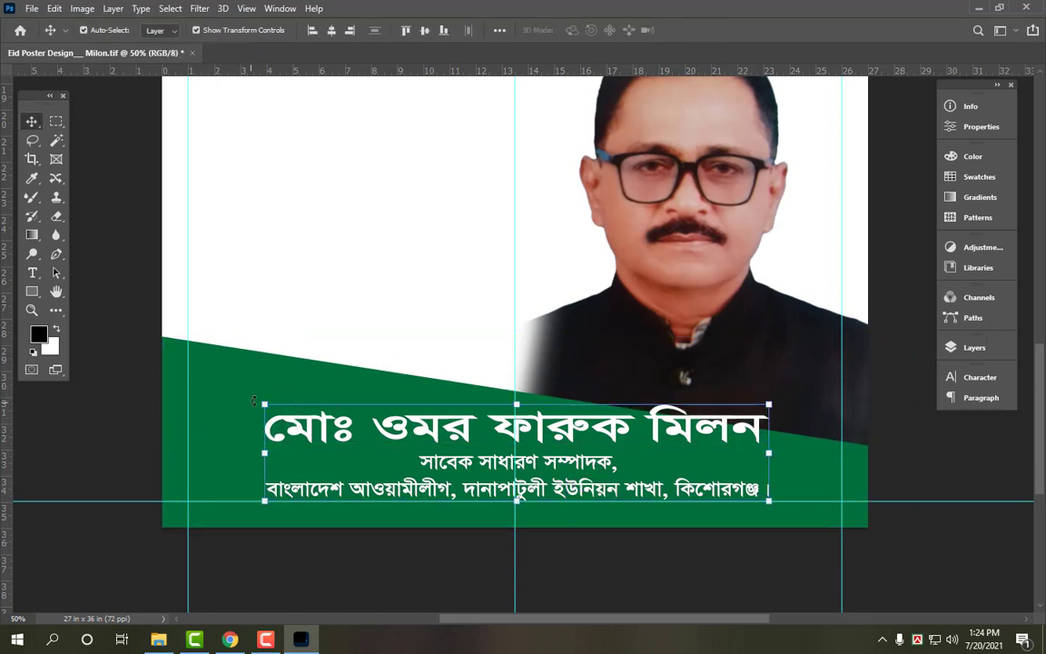
Duplicate the green sloped band about 4 in to the right and flip the copy horizontally.
drag(216, 369, 283, 343)
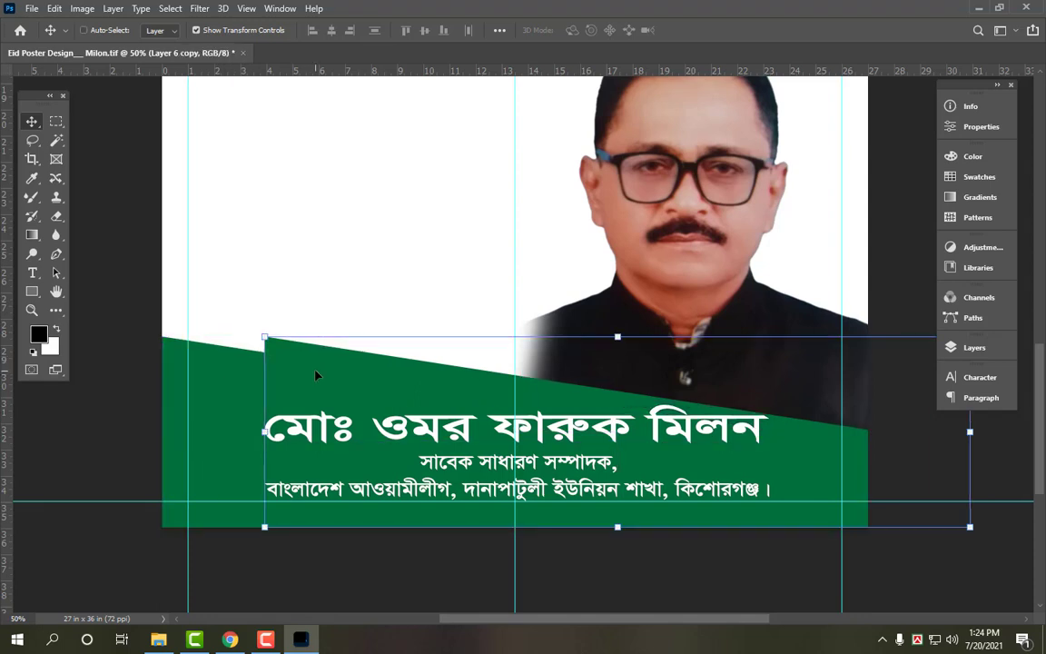
right_click(316, 374)
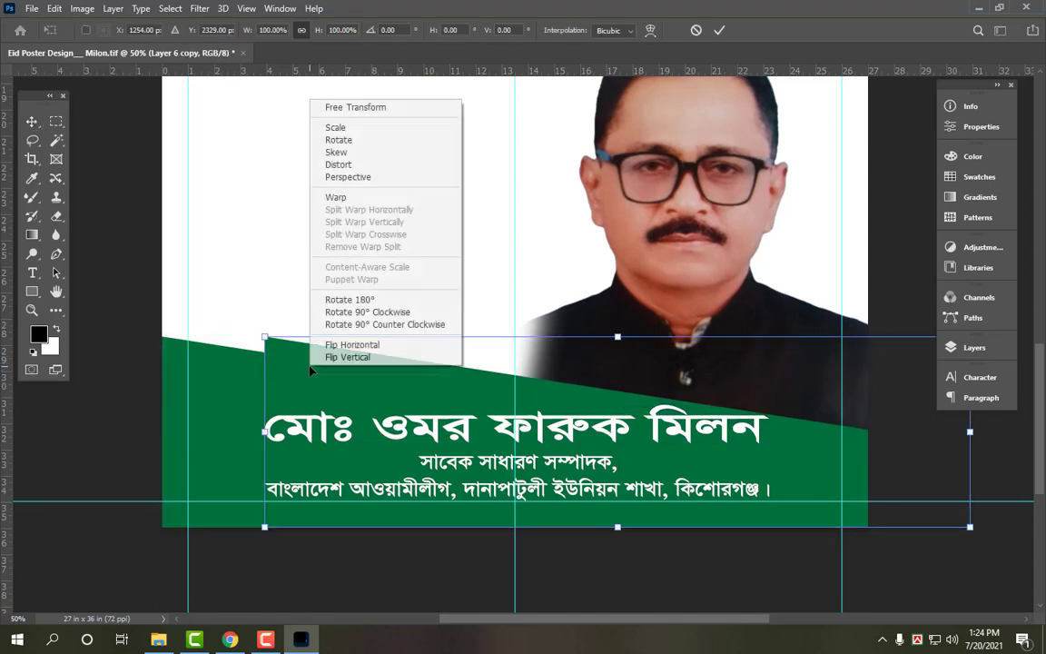
click(379, 347)
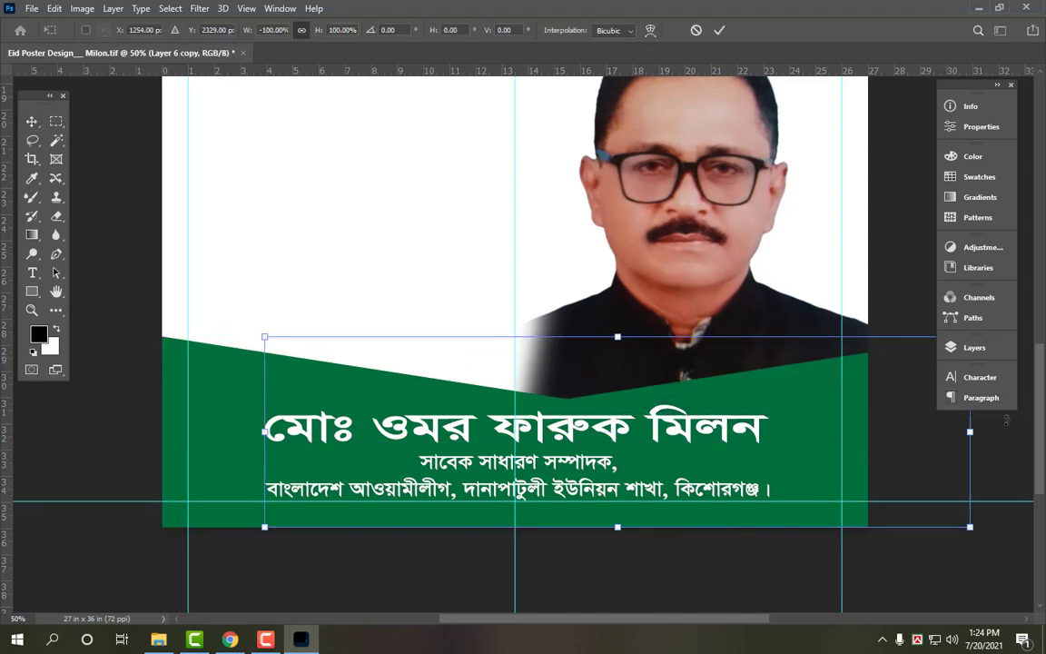
key(Tab)
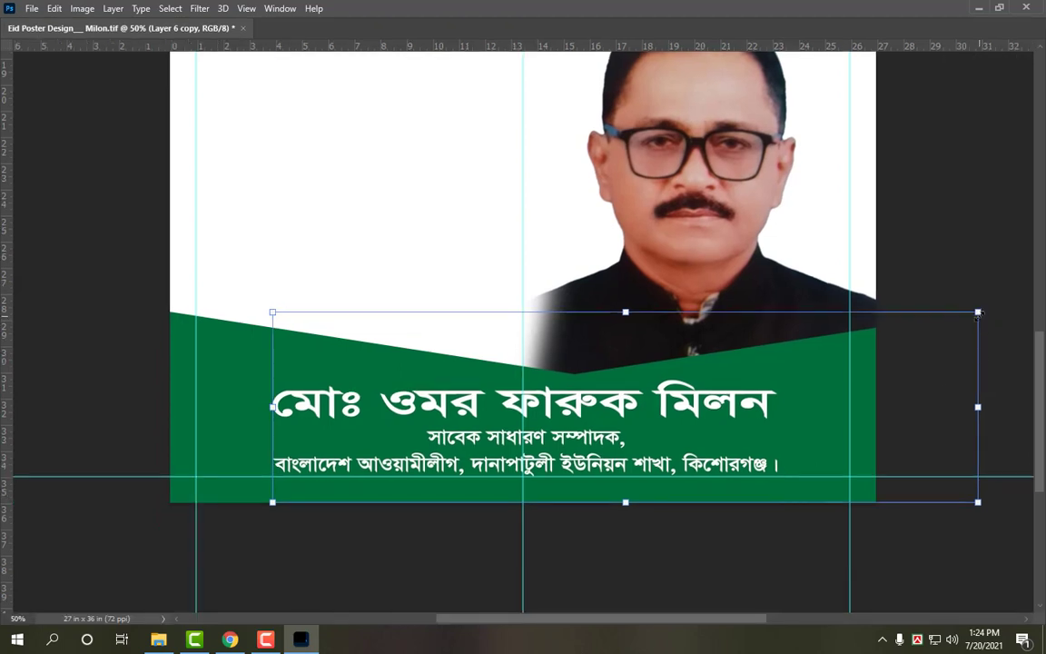
key(Tab)
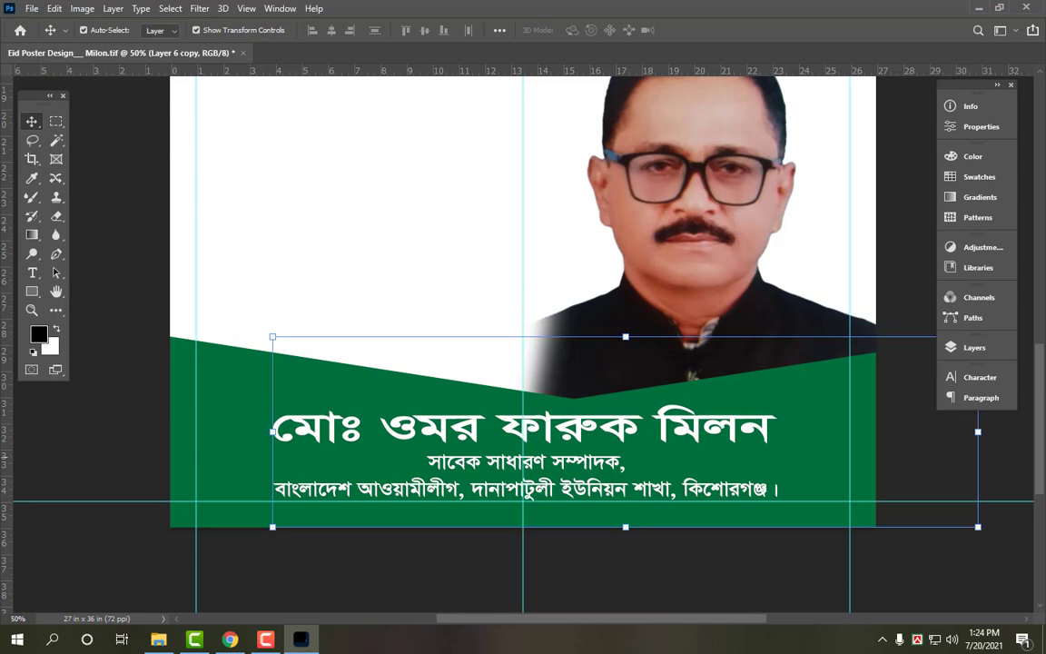
Set the background colour to orange with 50% magenta and 100% yellow, and fill the flipped band copy with it.
click(50, 351)
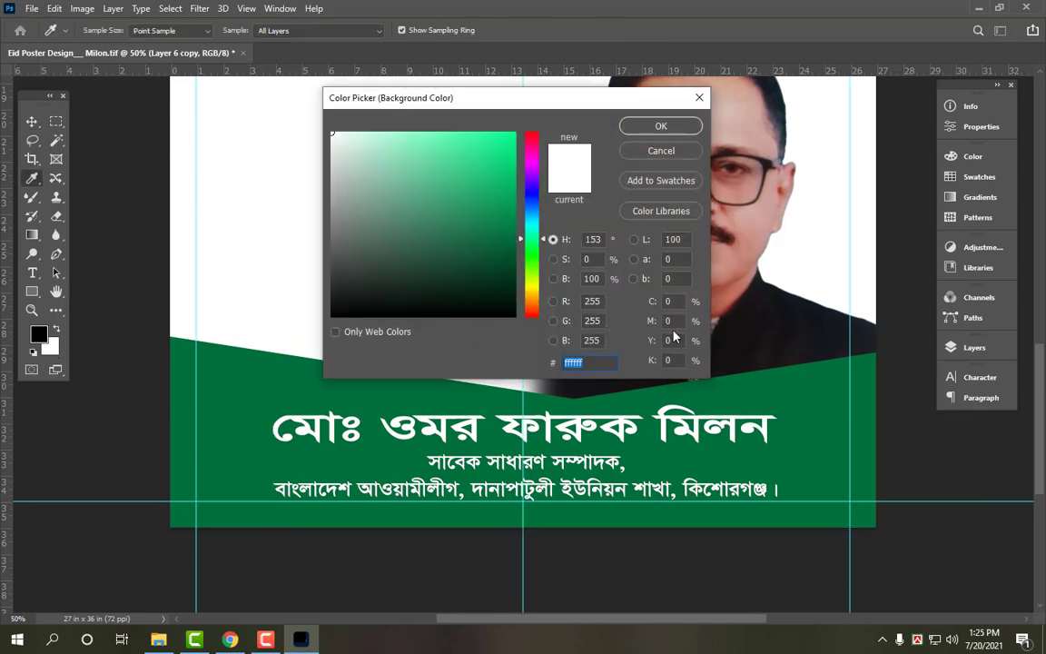
text(50)
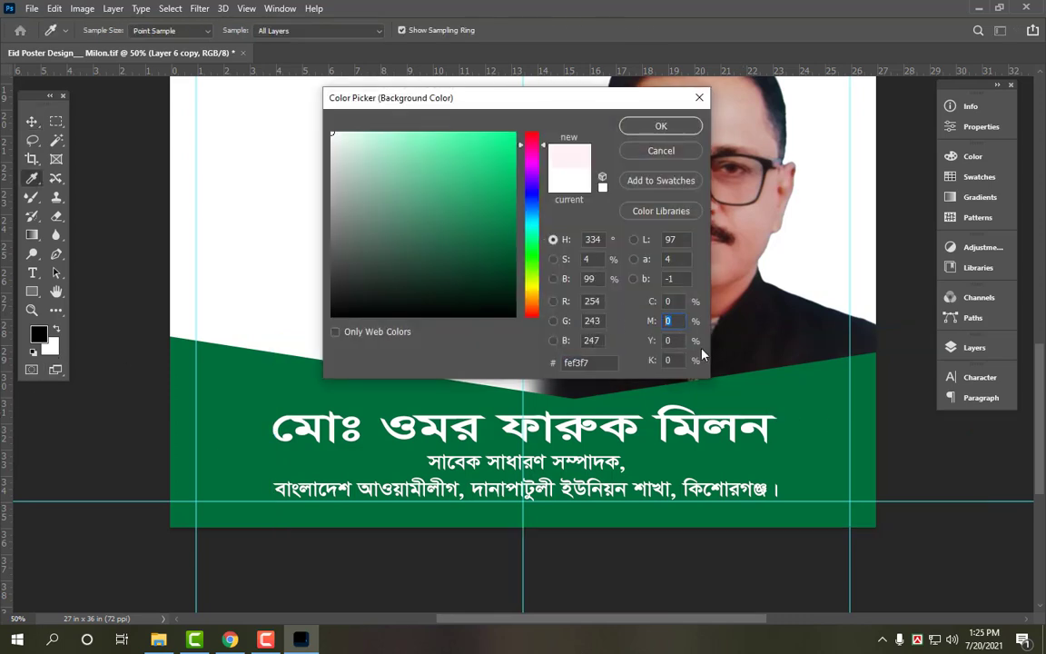
key(Tab)
text(100)
key(Return)
key(ctrl+shift+BackSpace)
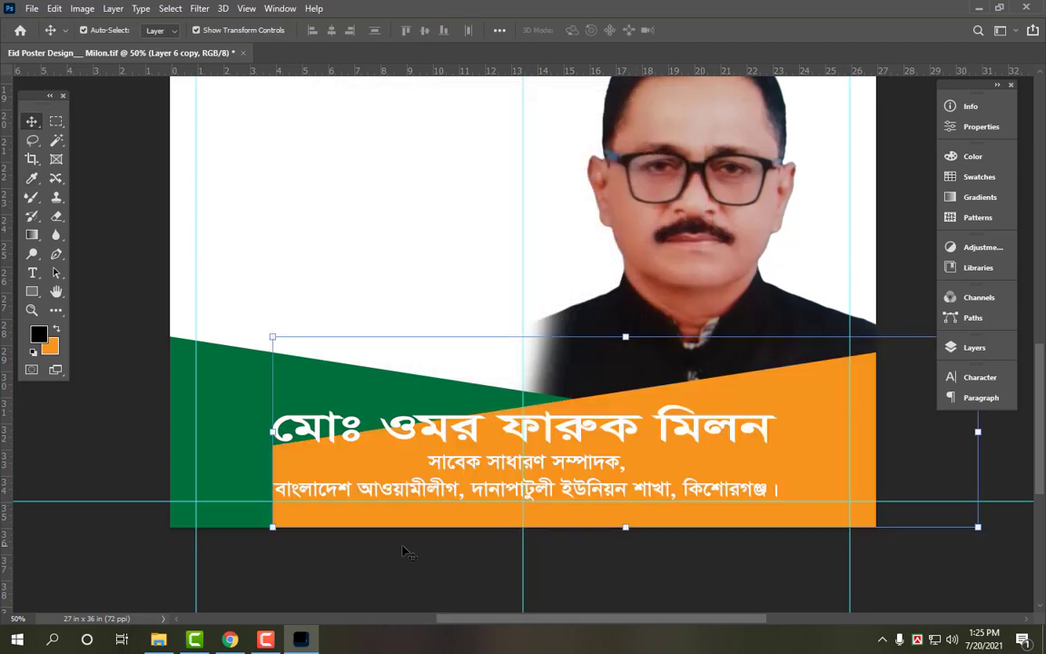
Move the orange band down to form a wedge in the poster's lower right corner, meeting the green band's right end.
drag(277, 465, 283, 565)
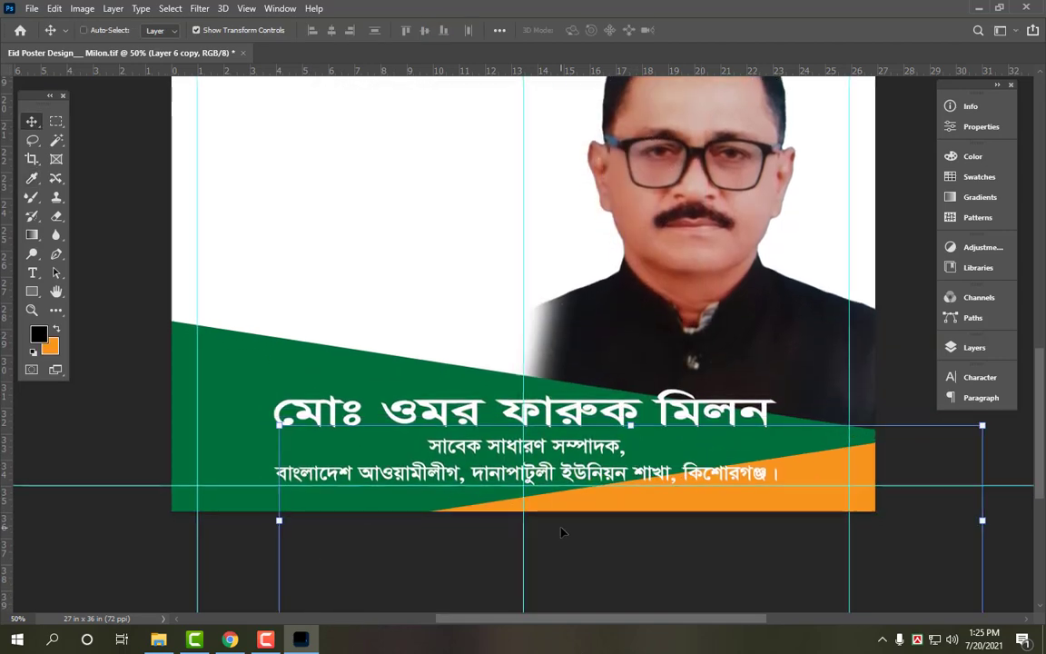
key(ctrl+minus)
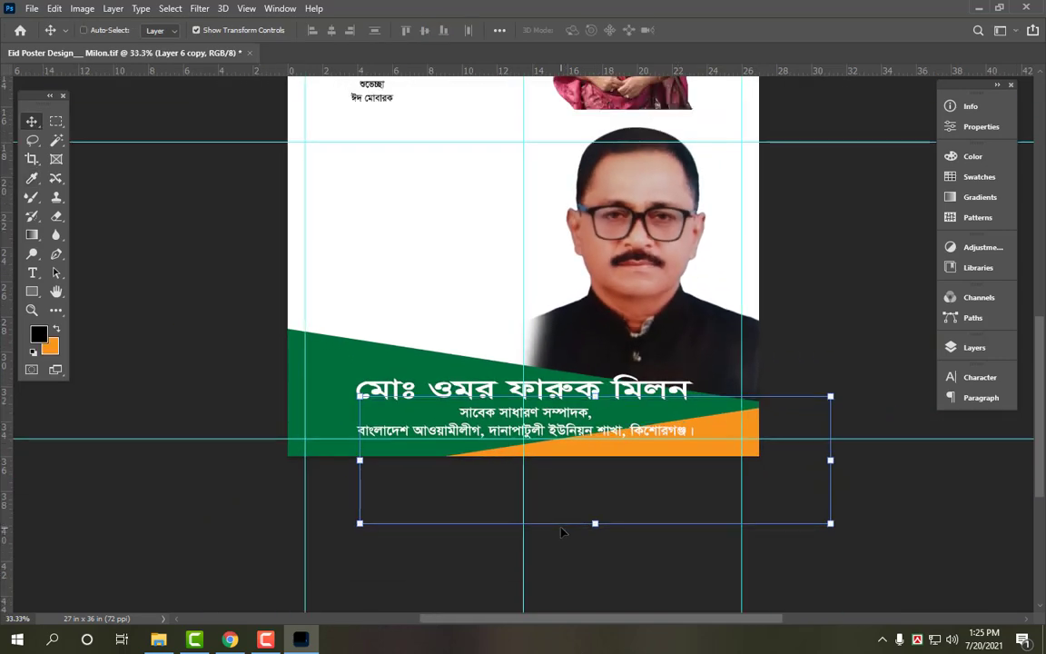
key(ctrl+plus)
key(shift+Up)
key(shift+Up)
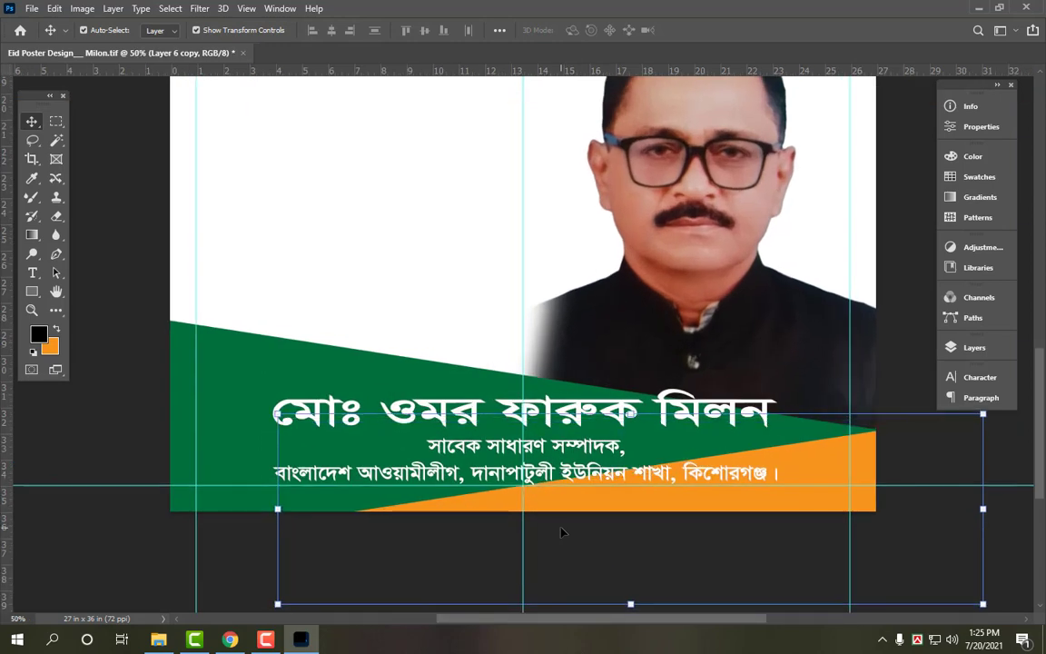
Rotate the green band by about -4.8° and enlarge it to about 30 x 8.9 in to cover the poster's bottom.
click(531, 443)
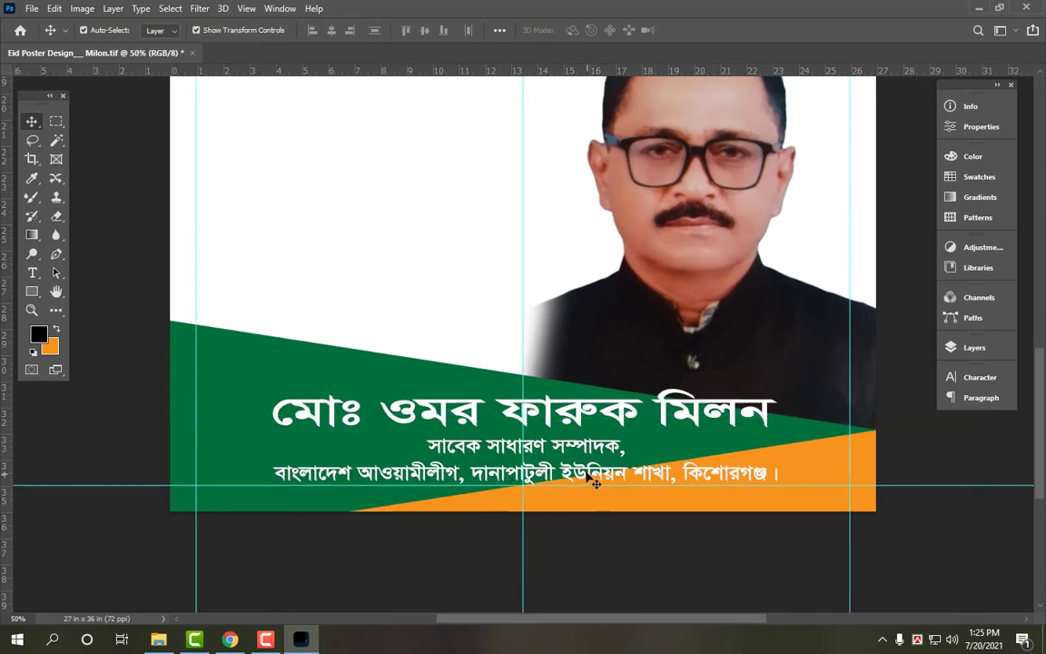
shift+click(586, 413)
click(185, 361)
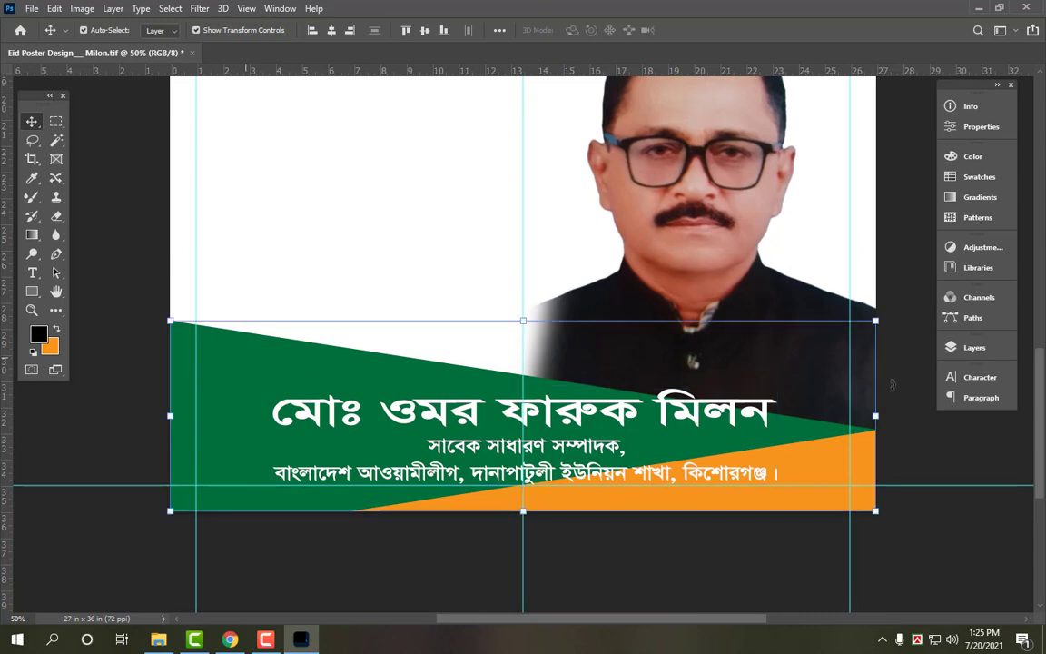
drag(888, 425, 886, 396)
drag(869, 289, 900, 268)
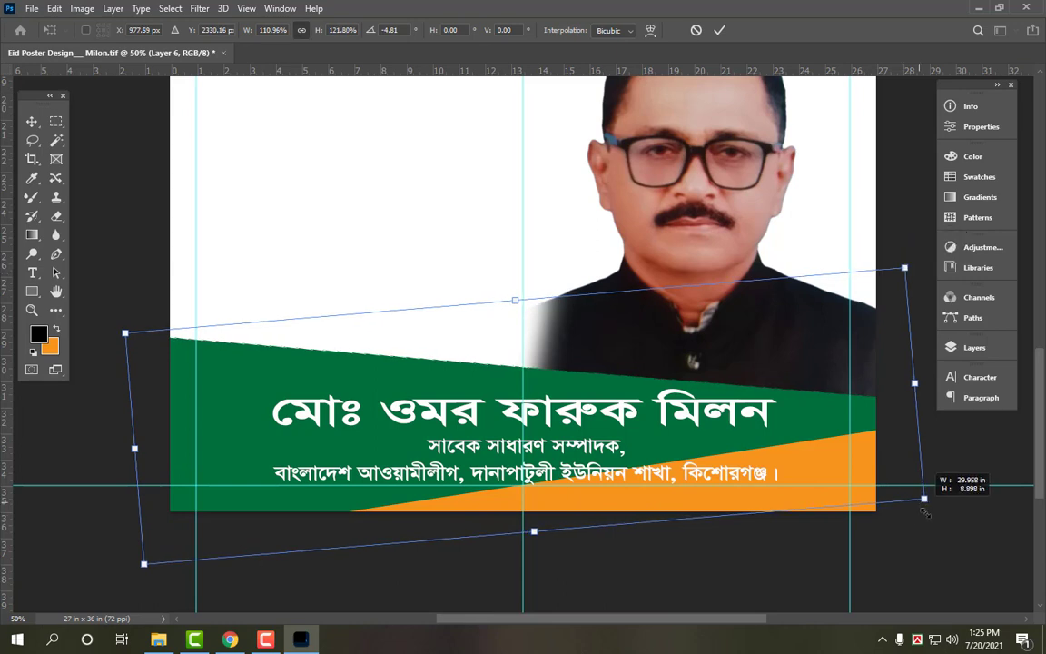
key(Return)
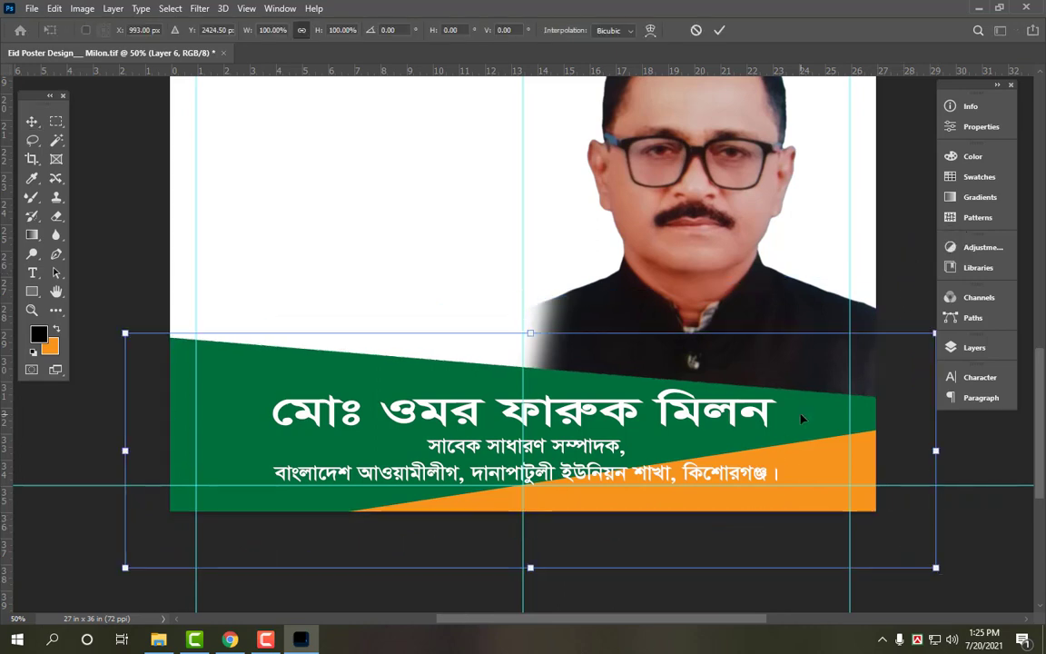
Duplicate the green sloped band about 0.6 in higher, keeping the same slope.
key(c)
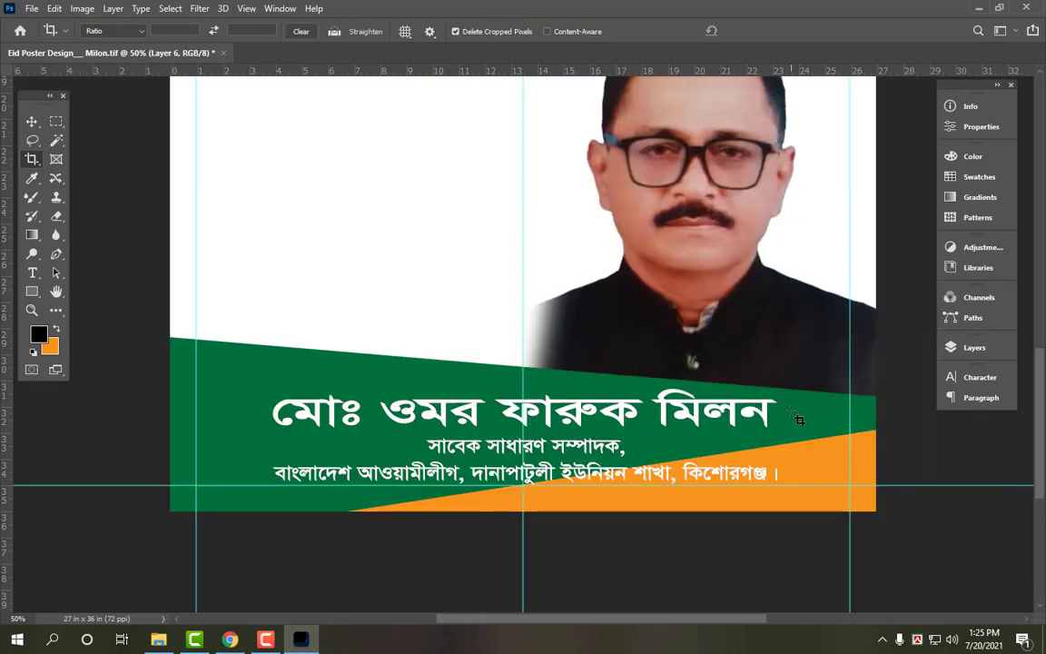
key(Escape)
key(v)
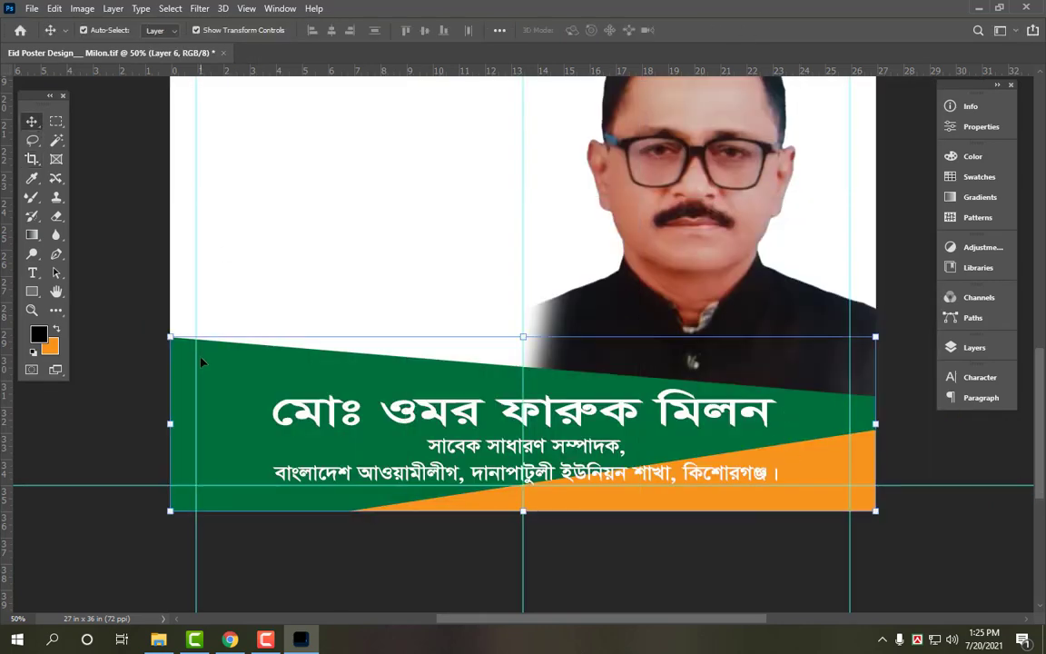
drag(230, 391, 230, 381)
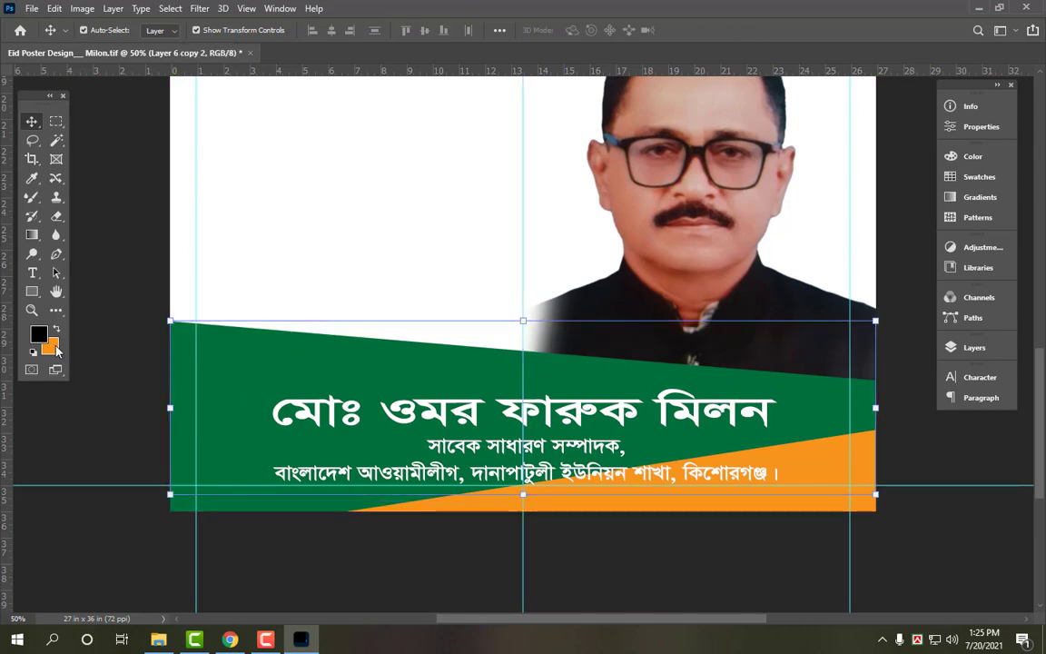
Fill the raised band copy behind the green band with orange and nudge it down, leaving a thin orange stripe along the slope.
key(ctrl+shift+BackSpace)
key(Down)
key(Down)
key(Down)
key(Down)
key(Down)
key(Down)
key(Down)
key(Down)
key(Down)
key(Down)
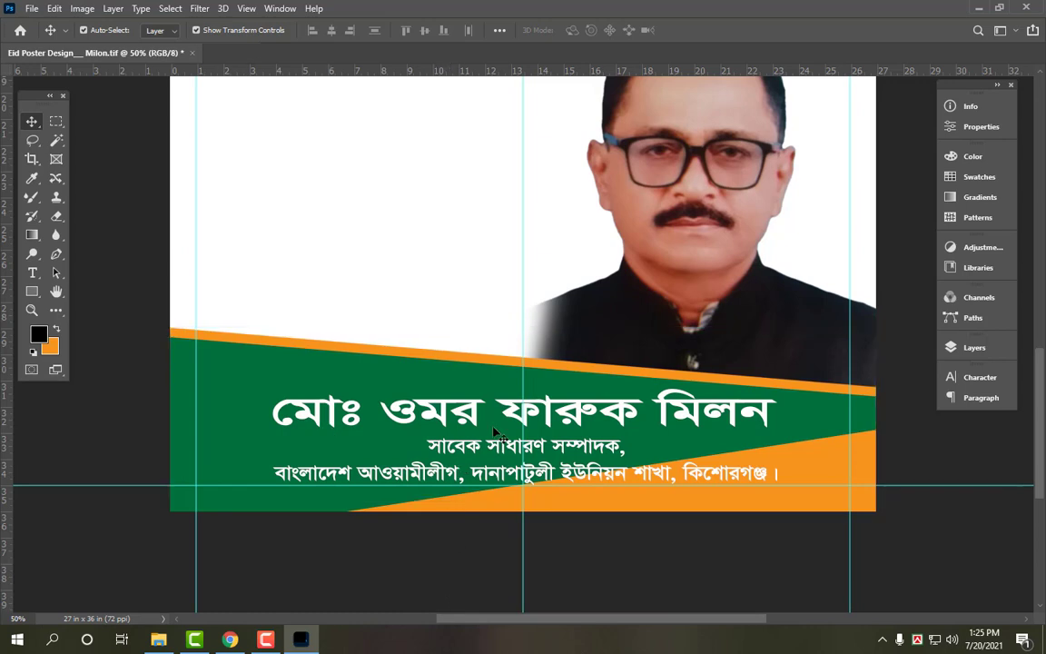
Nudge the large name line and the designation text together slightly up and left, centring them on the vertical middle guide.
click(451, 406)
shift+click(597, 452)
key(Up)
key(Up)
key(Up)
key(Up)
key(Up)
key(Up)
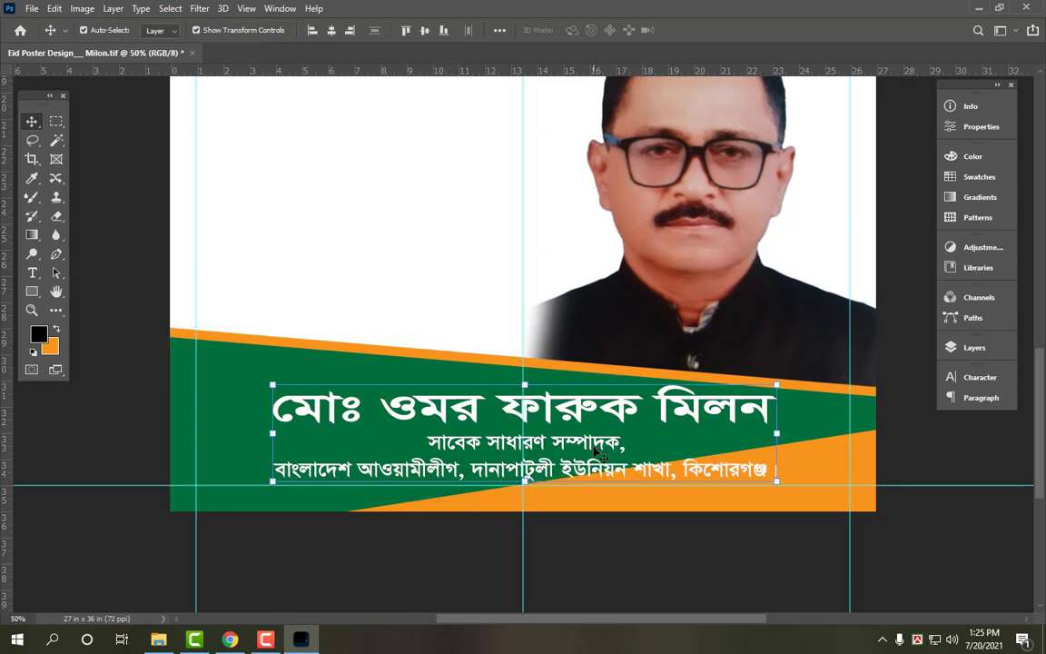
key(Left)
key(Left)
key(Left)
key(Left)
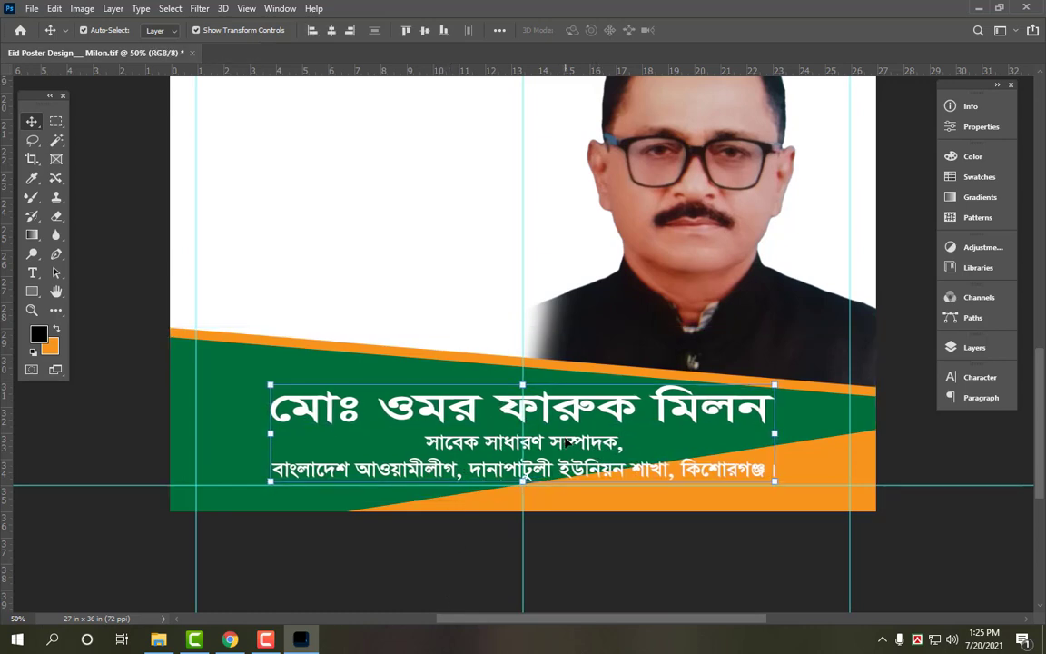
click(652, 551)
Add a drop shadow to the large name text on the green band, offsetting the shadow slightly.
click(650, 400)
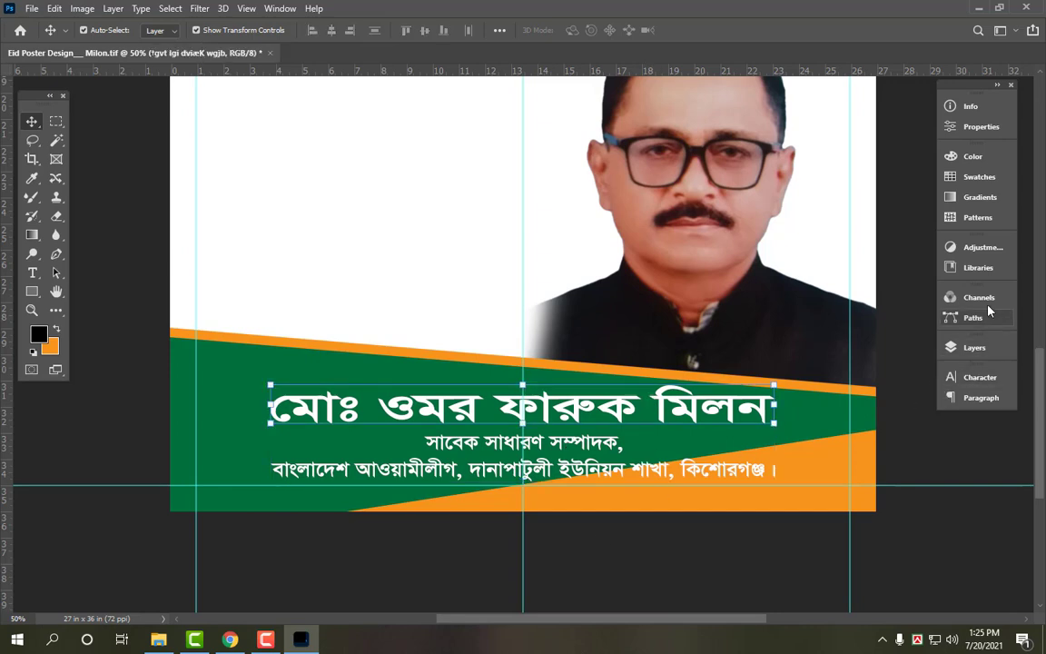
click(977, 349)
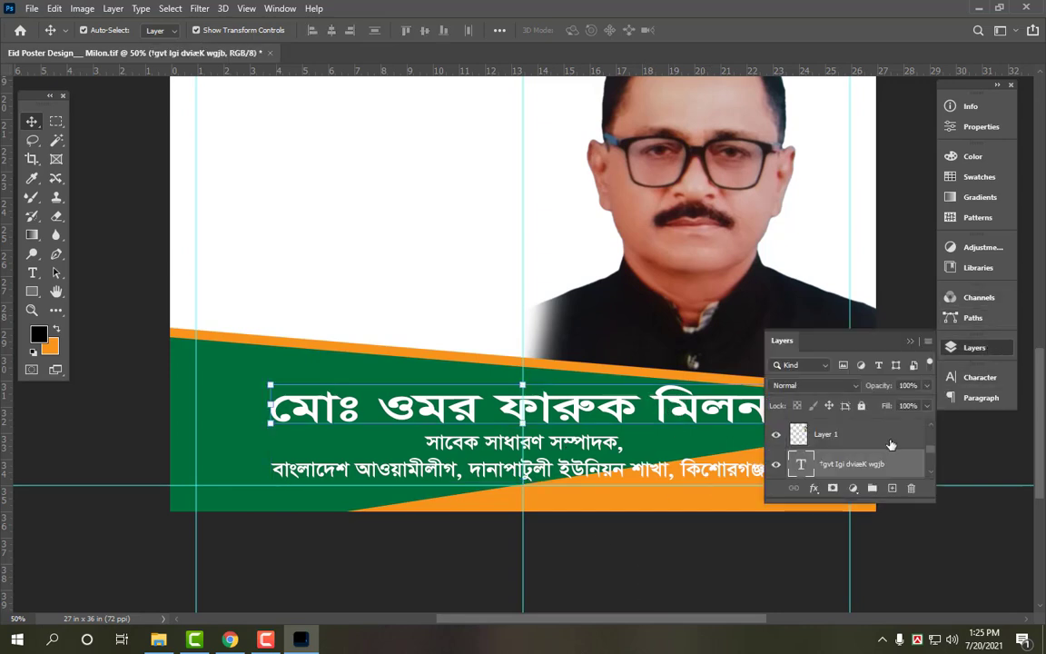
double_click(894, 464)
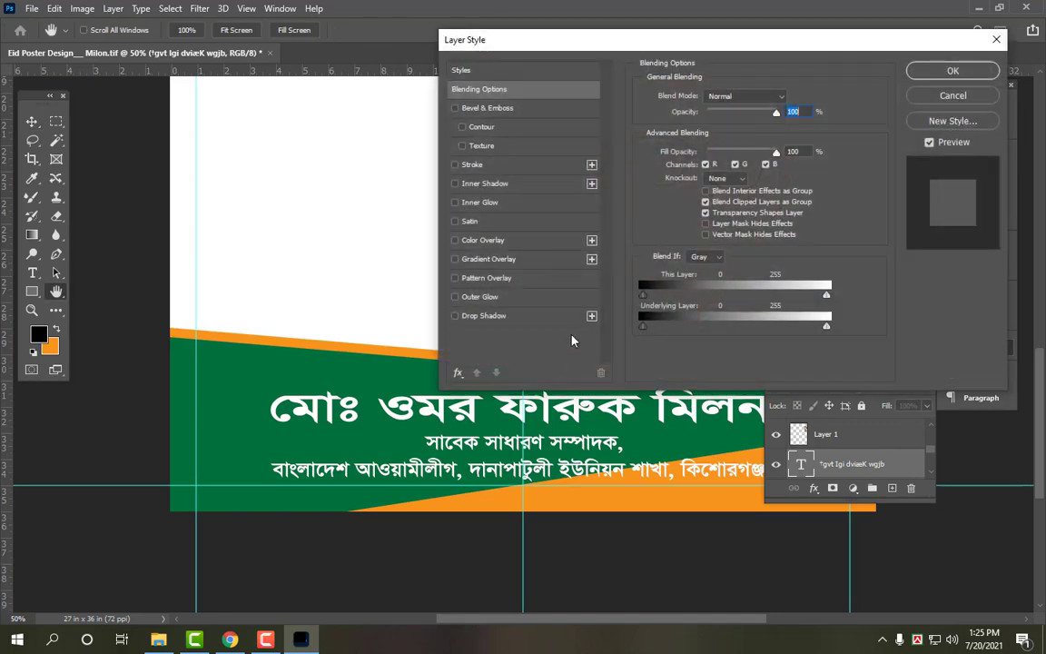
click(483, 315)
drag(699, 161, 704, 194)
key(Return)
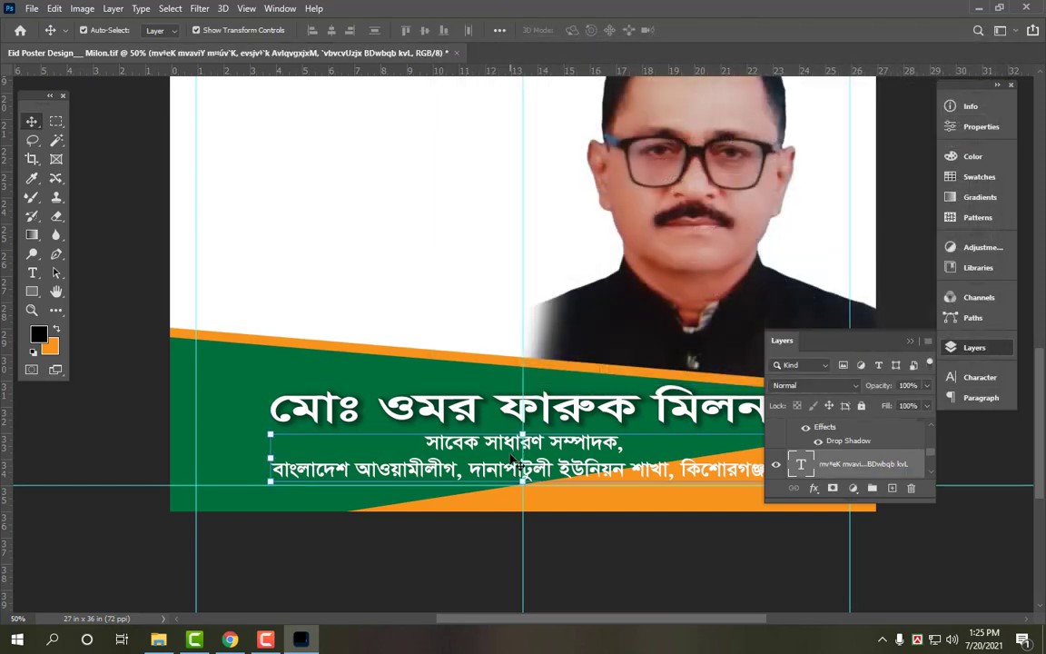
Add a drop shadow to the two-line designation text below the name.
click(589, 410)
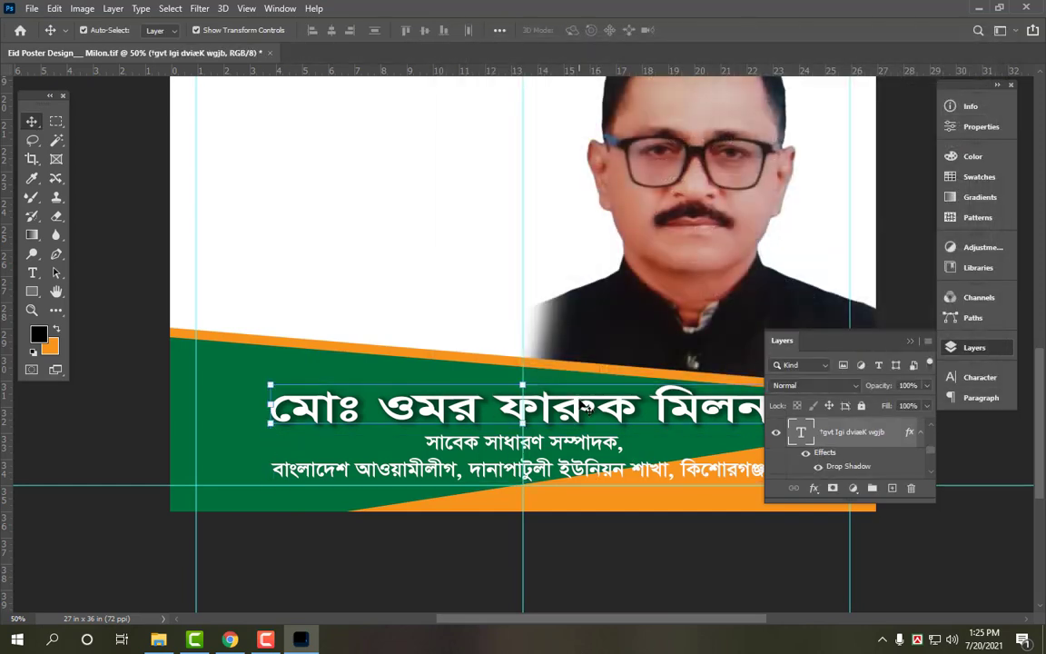
click(591, 467)
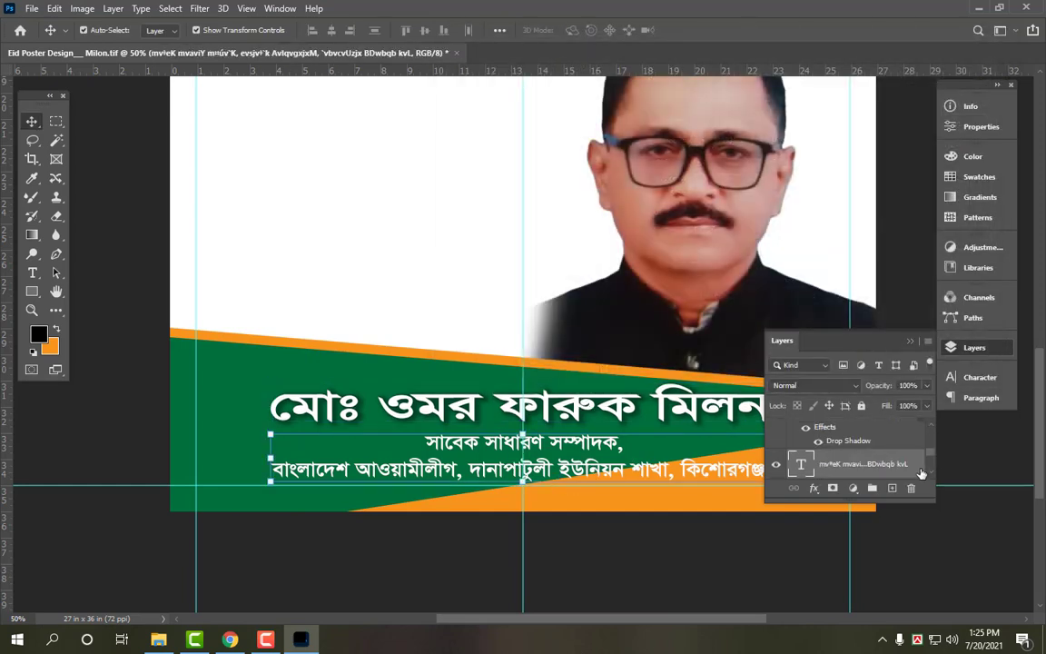
double_click(916, 466)
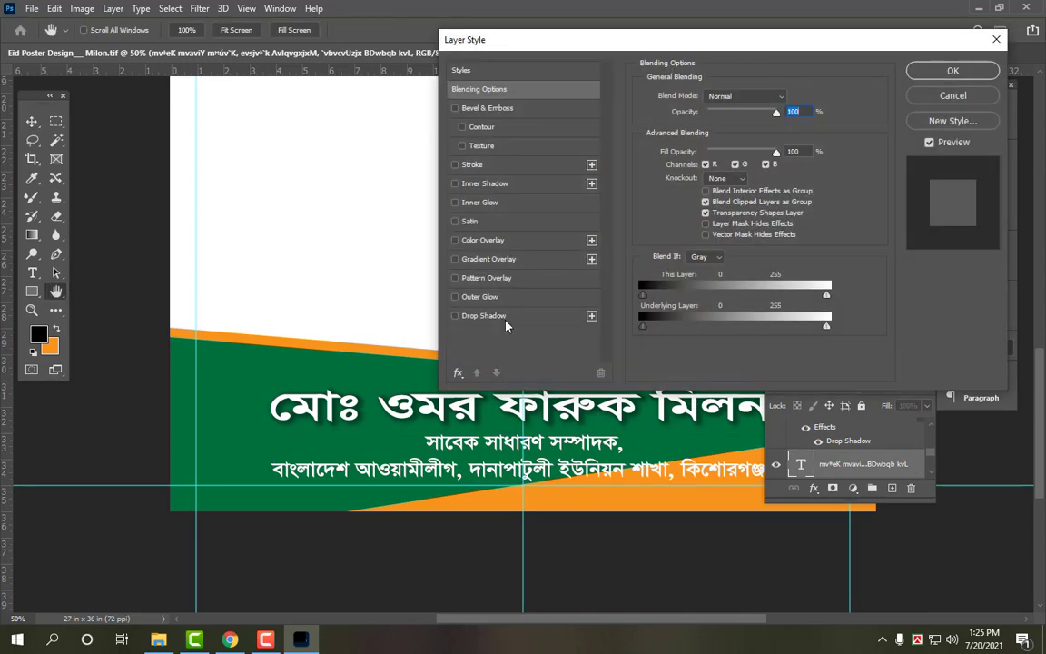
click(508, 321)
key(Return)
key(ctrl+0)
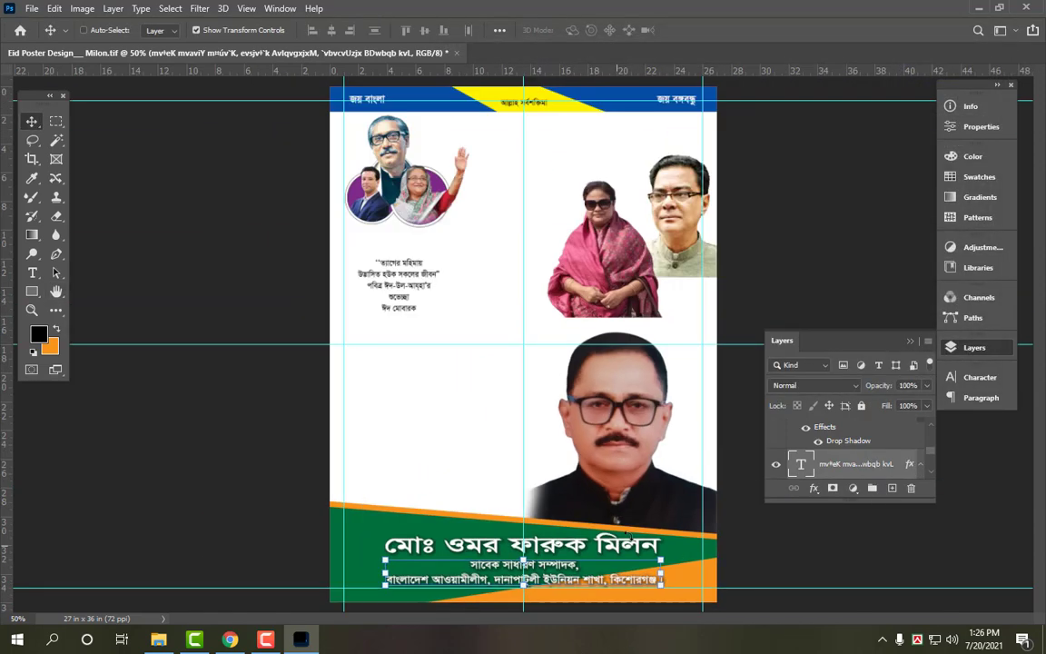
Move the portrait of the woman in the pink shawl about 3.5 in left, clear of the man's portrait beside it.
ctrl+click(866, 213)
ctrl+click(626, 413)
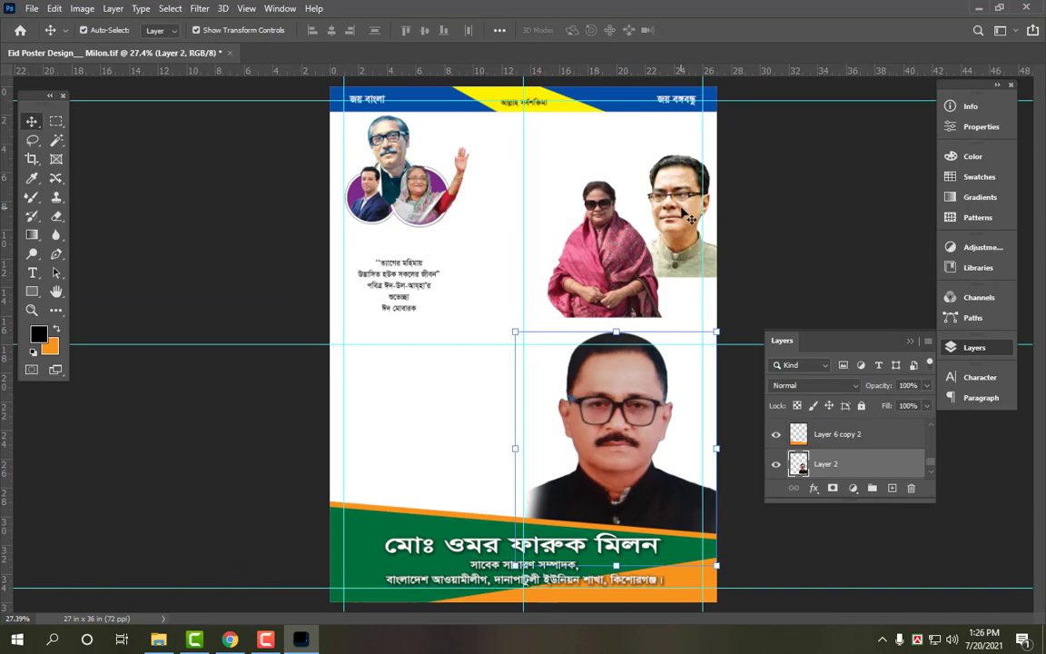
ctrl+click(682, 213)
key(ctrl+plus)
key(ctrl+plus)
scroll(682, 214, up, 3)
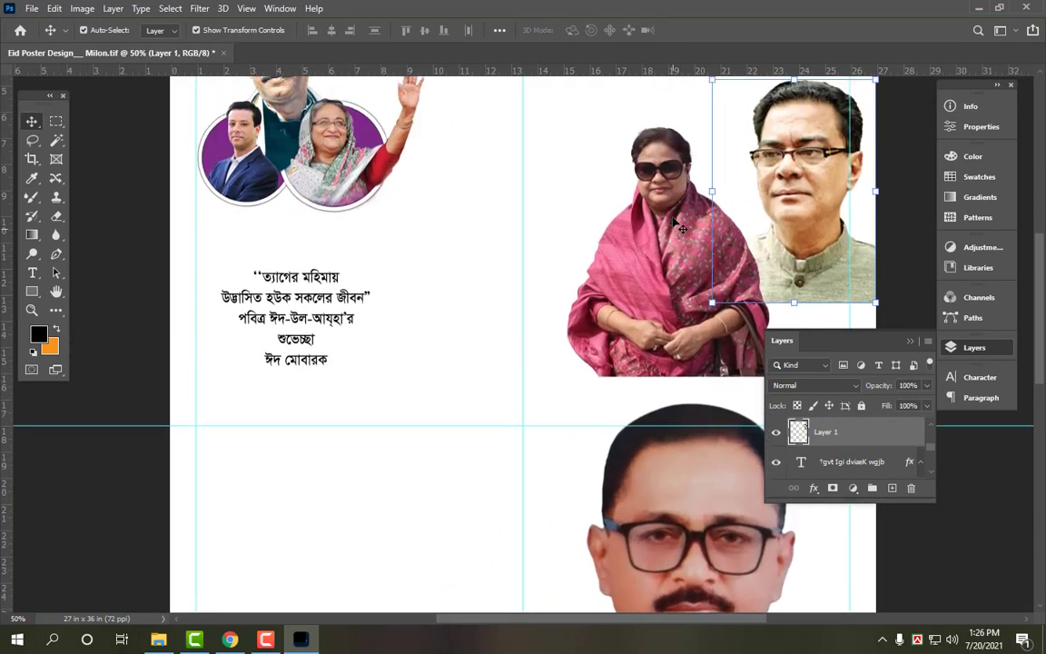
click(995, 356)
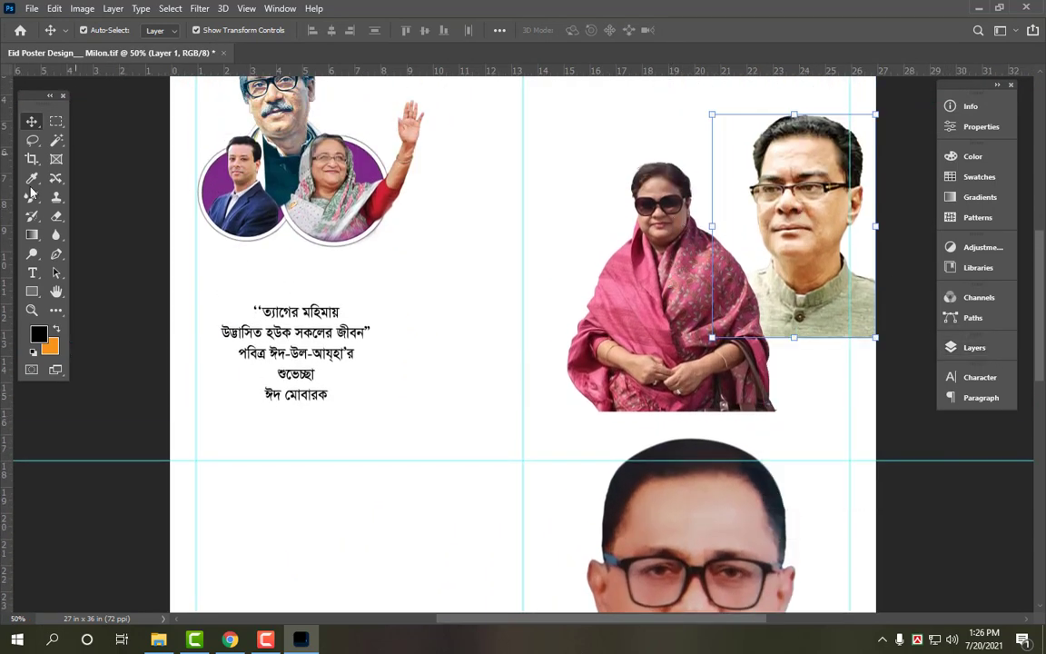
drag(697, 398, 605, 398)
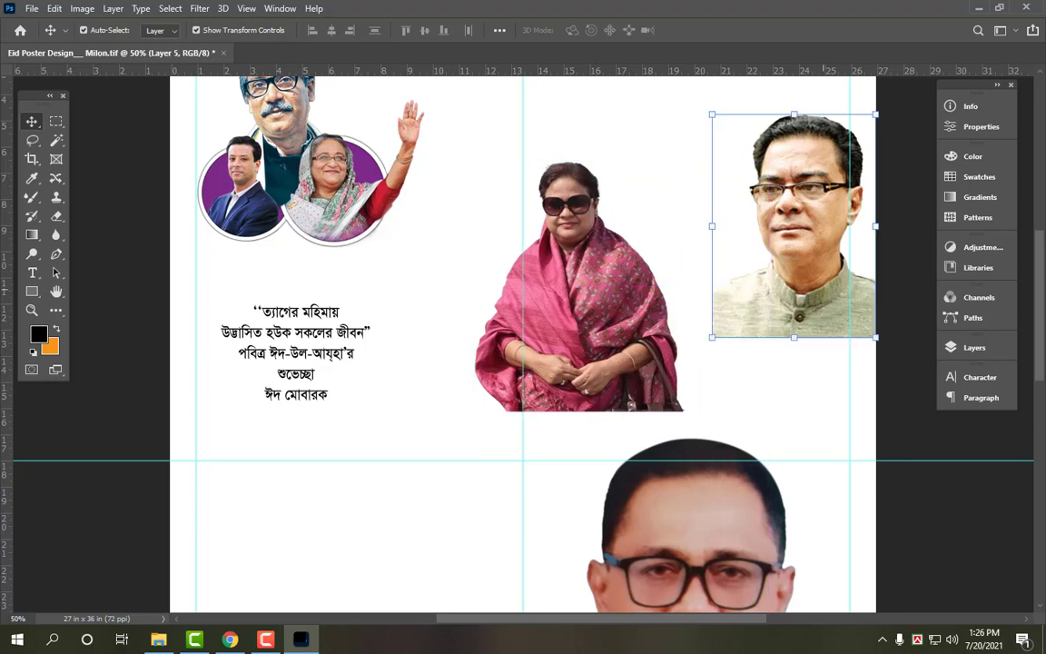
Softly erase the bottom edge of the upper man's portrait with a 200 px eraser so it fades into the background.
click(57, 216)
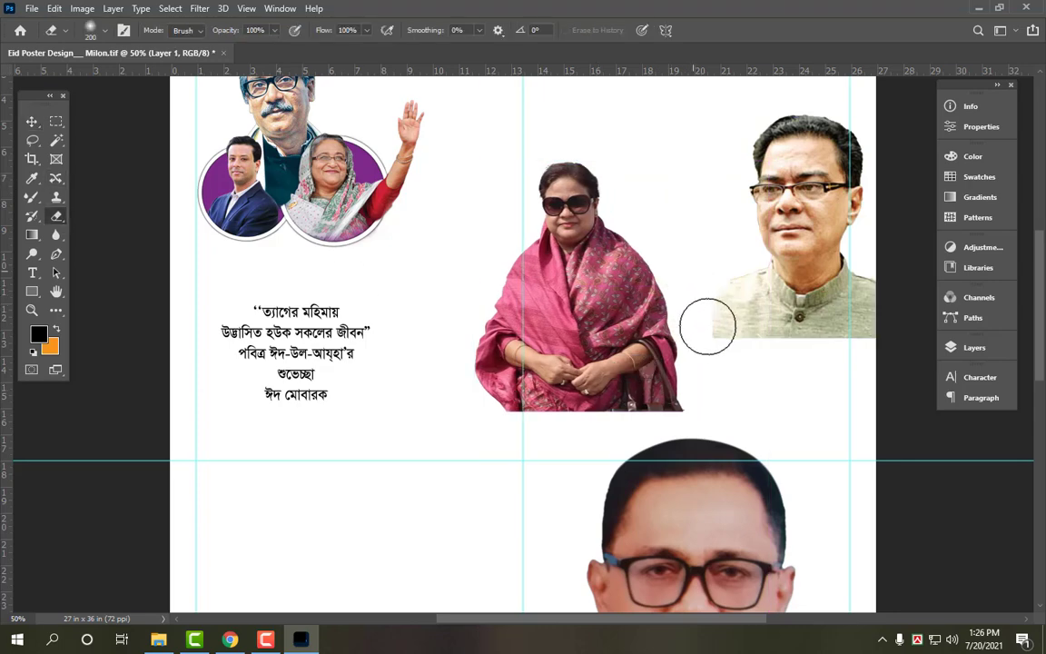
mouse_move(708, 324)
mouse_down()
mouse_move(850, 351)
mouse_move(901, 336)
mouse_up()
key(v)
Move the woman's portrait back beside the man, enlarge it to about 122% and align her shoulders with his.
drag(595, 324, 679, 361)
drag(770, 198, 818, 159)
key(ctrl+z)
drag(766, 196, 841, 128)
drag(696, 237, 705, 264)
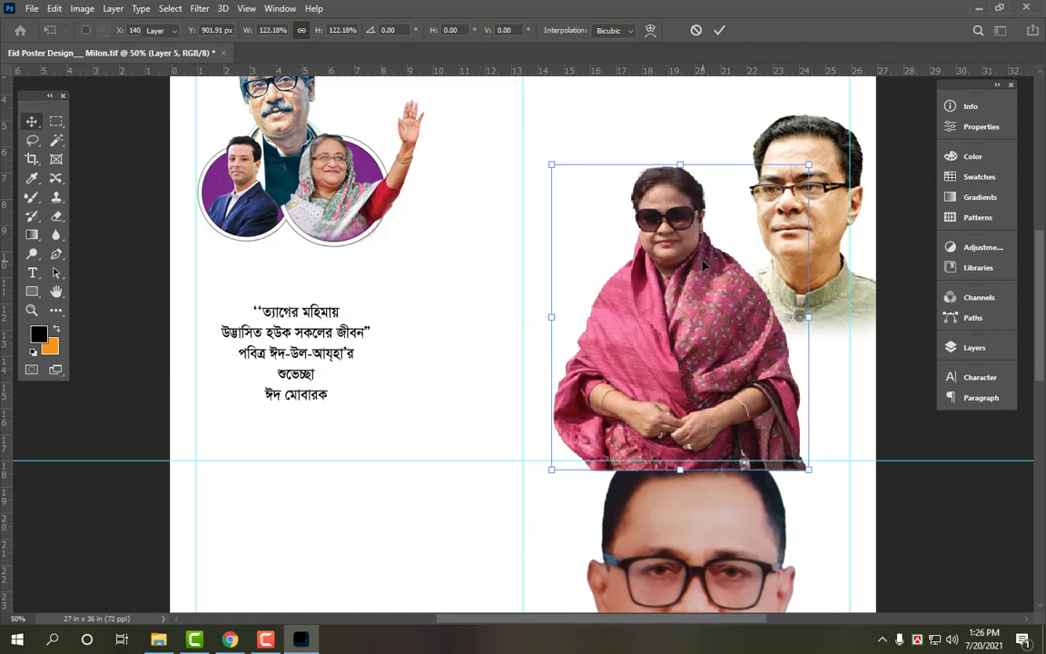
key(Return)
Erase the lower body of the woman's portrait with a soft 400 px eraser, fading it out below the shoulders.
click(56, 215)
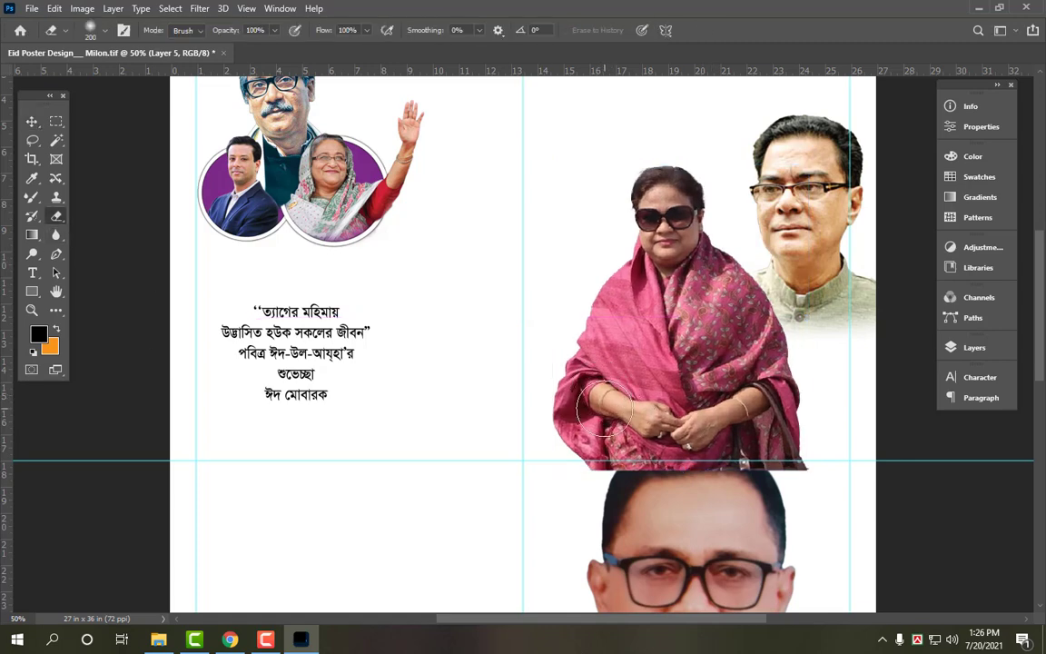
key(bracketright)
key(bracketright)
key(bracketright)
mouse_move(499, 385)
mouse_down()
mouse_move(544, 425)
mouse_move(856, 439)
mouse_move(873, 358)
mouse_move(530, 410)
mouse_move(478, 307)
mouse_move(814, 399)
mouse_move(882, 285)
mouse_move(747, 387)
mouse_move(571, 371)
mouse_move(515, 238)
mouse_move(560, 353)
mouse_move(767, 364)
mouse_up()
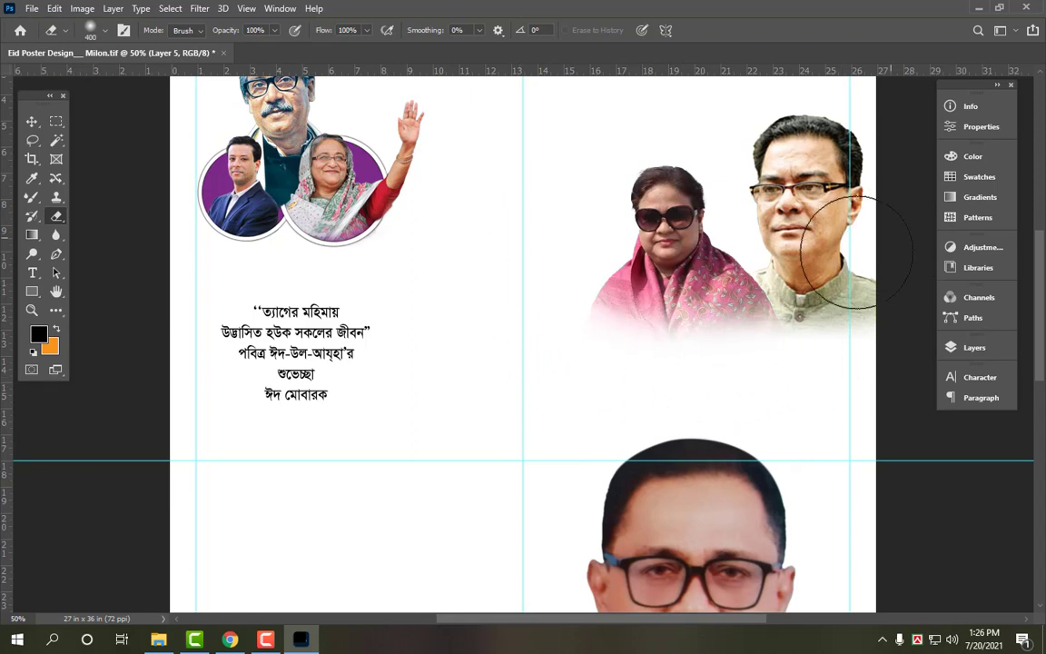
Enlarge the faded woman's portrait to about 104% and shift it slightly down beside the man.
key(v)
drag(684, 317, 679, 325)
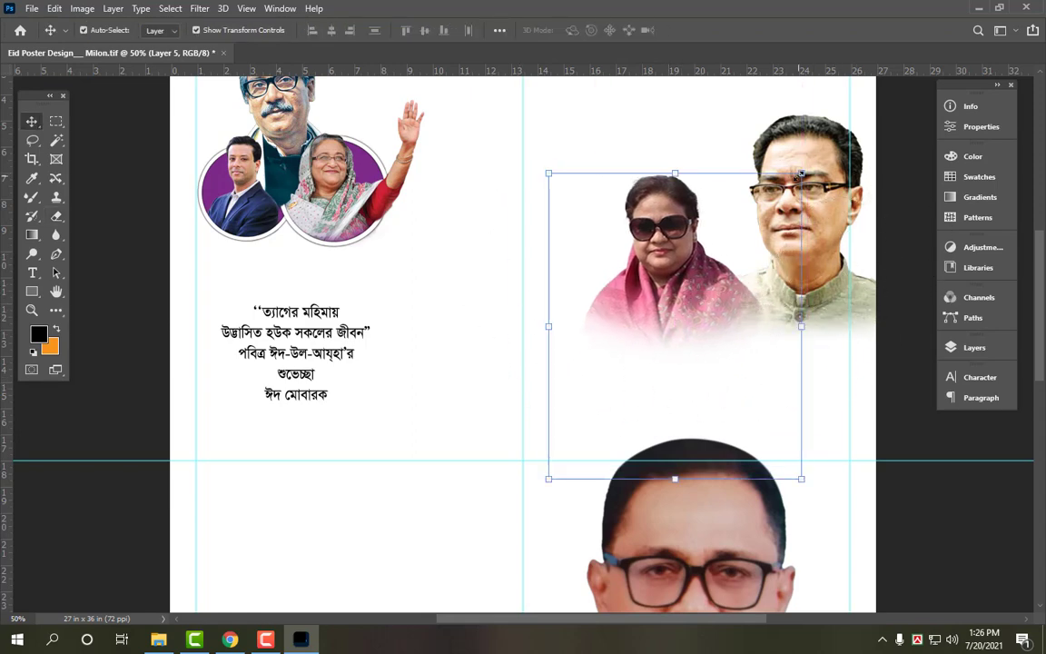
drag(801, 173, 810, 164)
drag(703, 275, 705, 284)
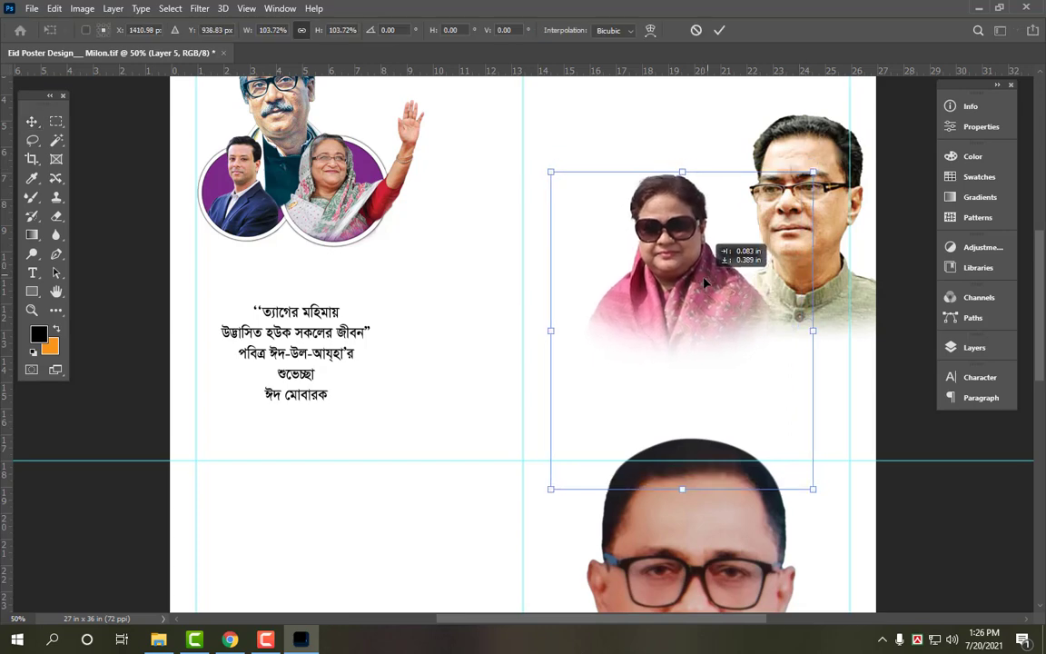
key(Return)
Try the upper man's portrait in front of the woman's where the two overlap.
click(812, 153)
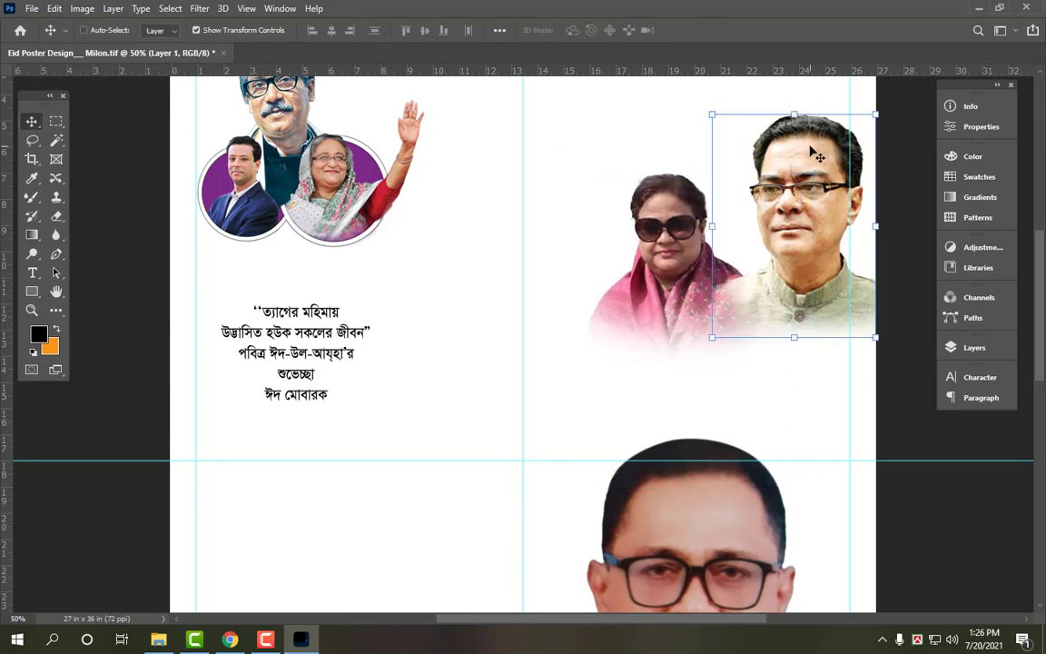
key(ctrl)
key(ctrl+space)
ctrl+click(904, 440)
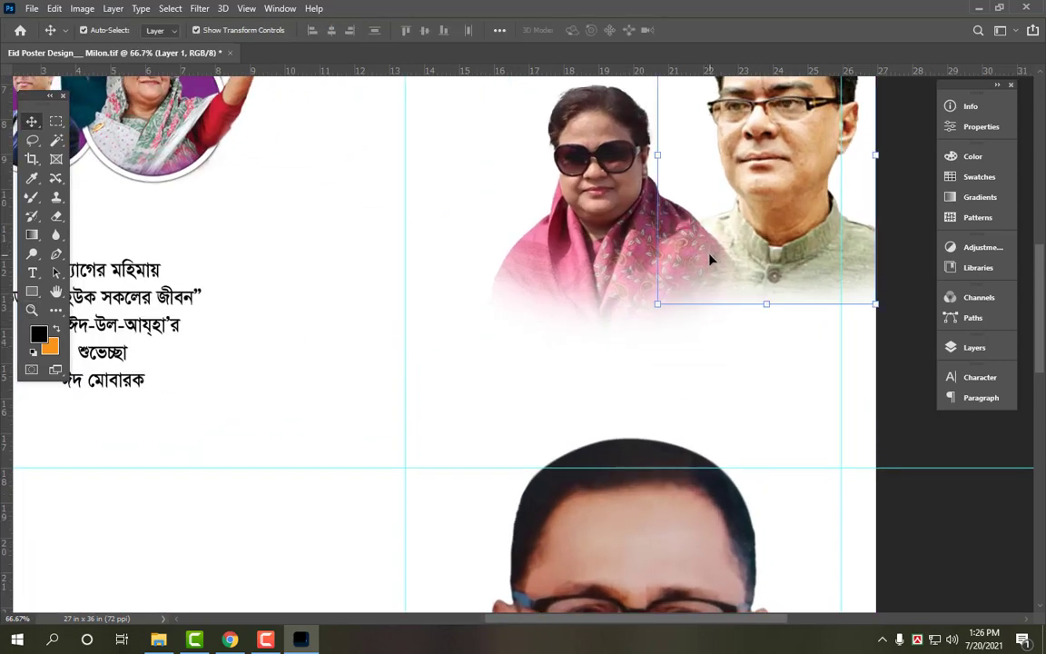
key(ctrl+0)
click(672, 288)
Enlarge the Bengali greeting text block to about 13 in wide, starting at the left margin guide and reaching just past the centre guide.
click(393, 284)
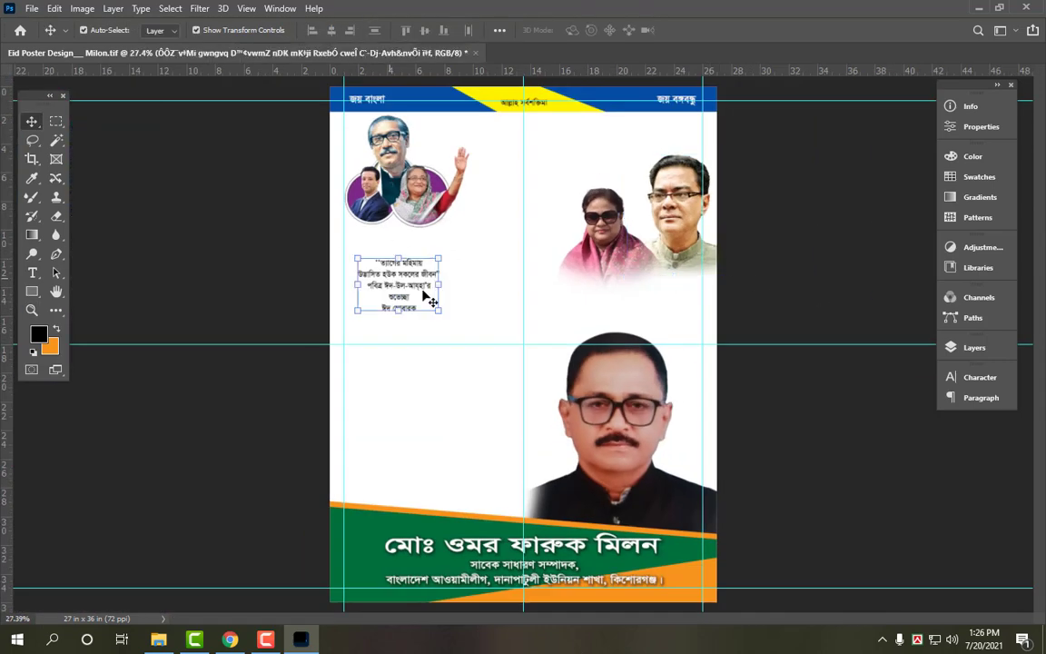
key(ctrl+t)
drag(439, 314, 557, 362)
key(Return)
key(ctrl+plus)
scroll(433, 349, up, 2)
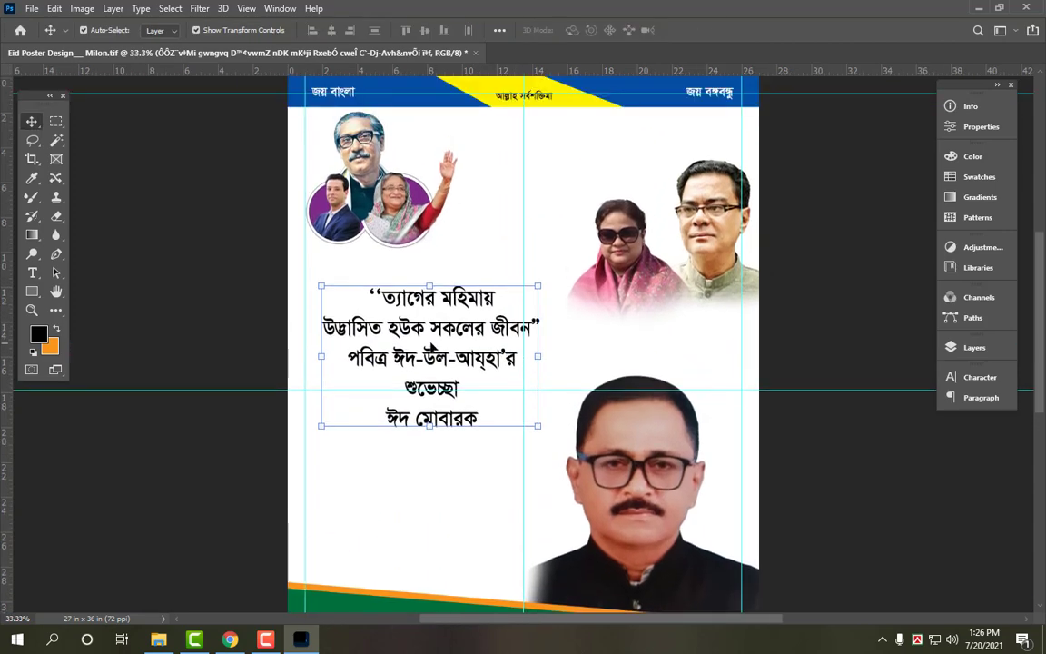
key(ctrl+t)
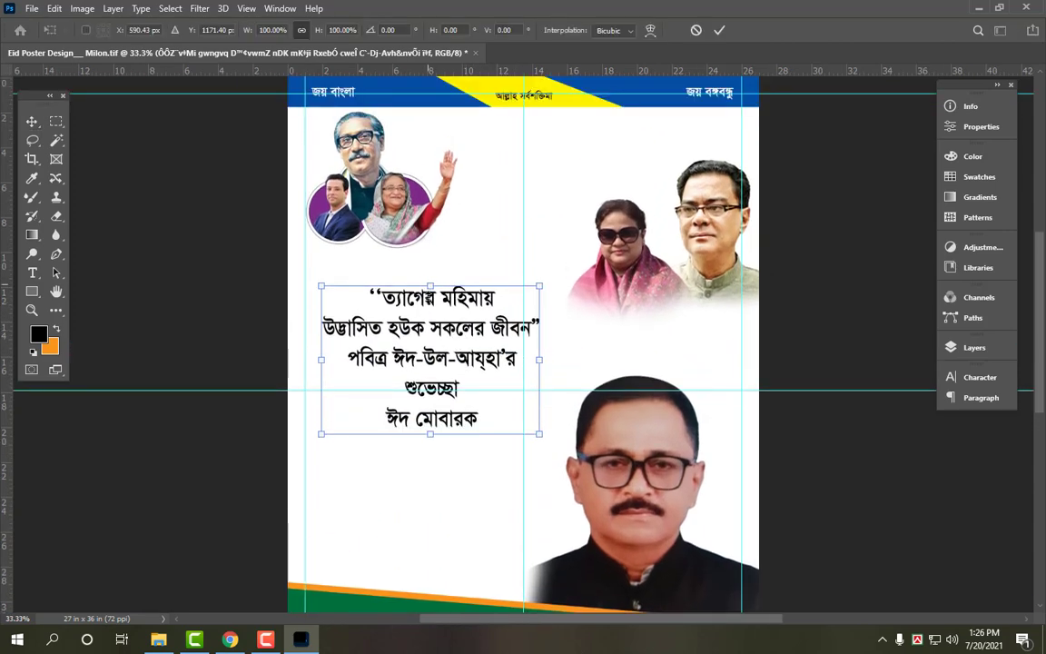
mouse_move(321, 287)
mouse_down()
mouse_move(321, 302)
mouse_move(303, 289)
mouse_up()
key(Return)
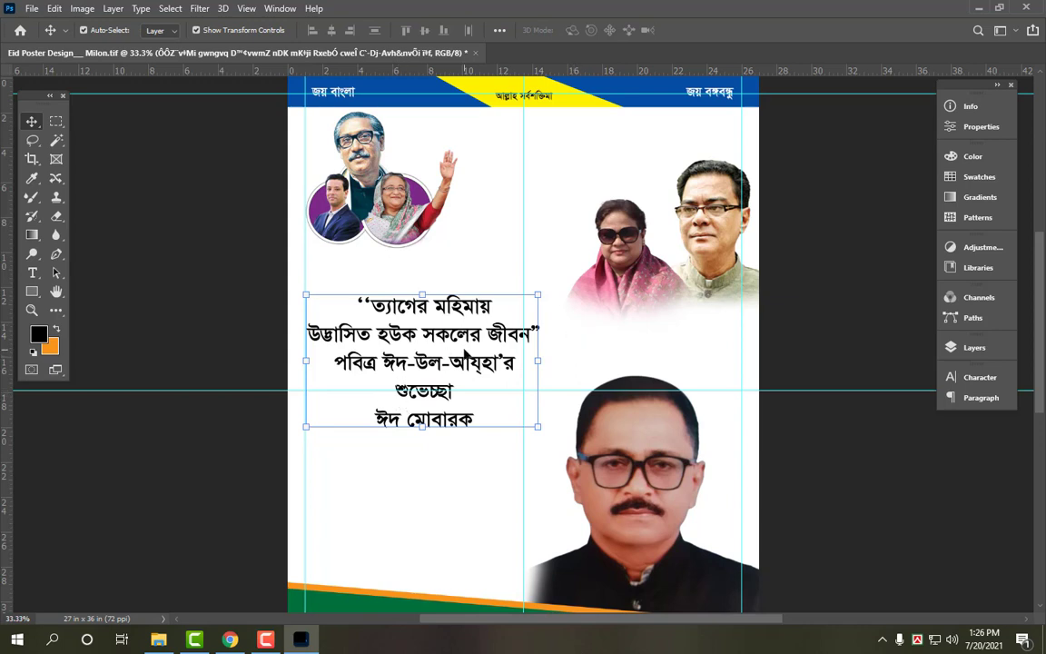
Delete the last line "ঈদ মোবারক" from the greeting text and move the remaining block slightly down.
double_click(440, 429)
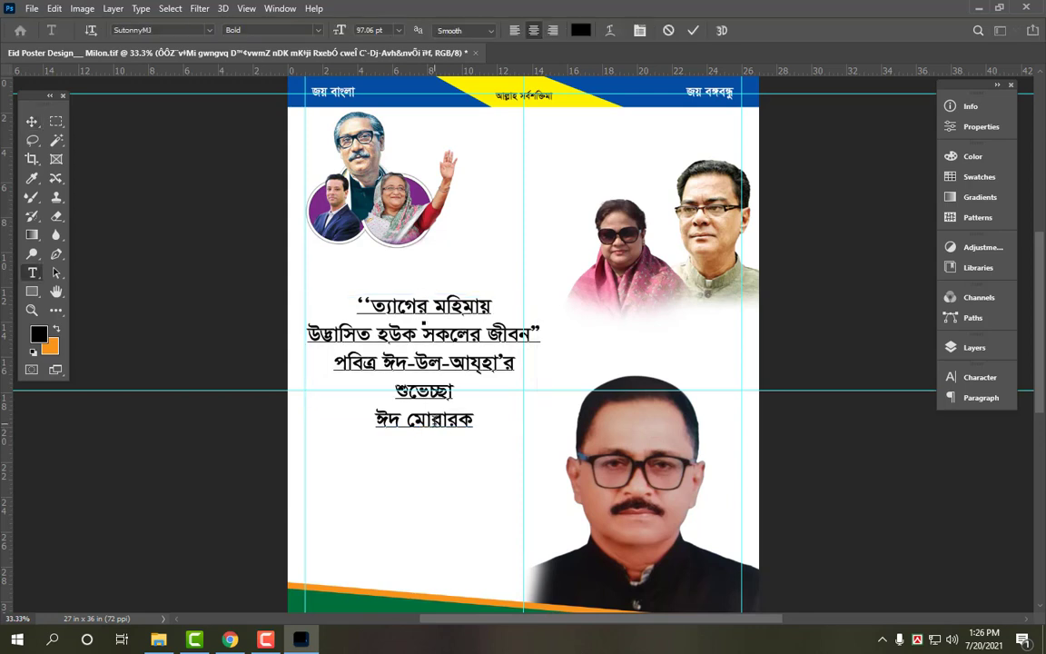
triple_click(436, 425)
key(BackSpace)
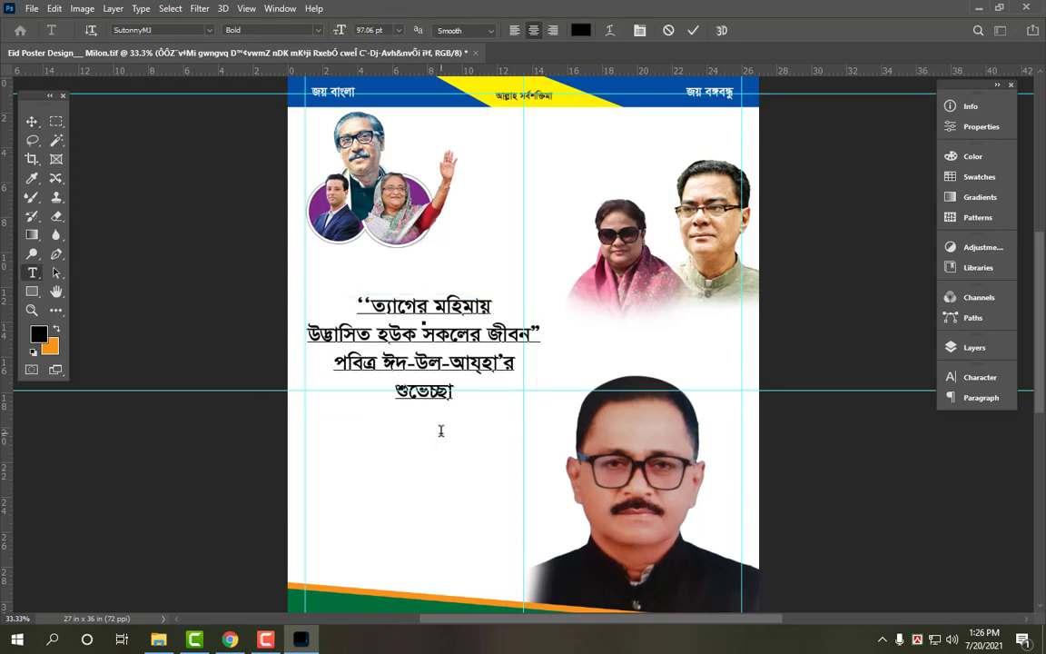
key(ctrl+Return)
key(v)
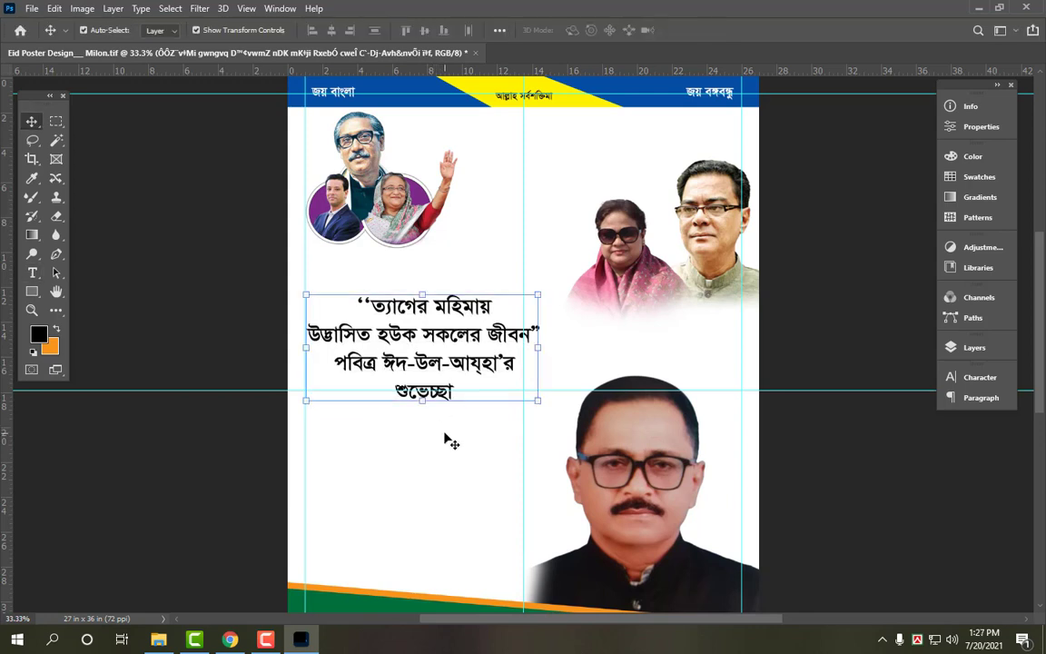
drag(498, 329, 498, 337)
Enlarge the main portrait above the name band to about 112%.
click(676, 505)
mouse_move(786, 354)
mouse_down()
mouse_move(788, 340)
mouse_move(809, 338)
mouse_move(783, 295)
mouse_move(792, 334)
mouse_up()
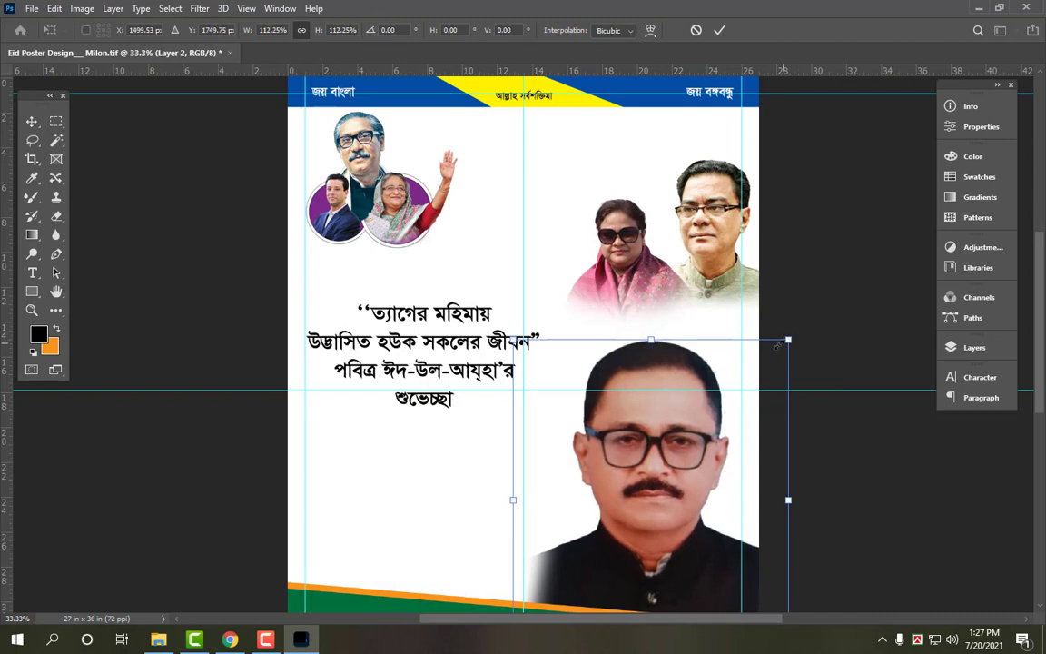
key(Return)
Nudge the four-line greeting text block up, closer to the grouped portraits above it.
click(411, 325)
key(shift+Up)
key(shift+Up)
key(shift+Up)
key(shift+Up)
key(shift+Up)
key(shift+Up)
key(shift+Up)
key(shift+Up)
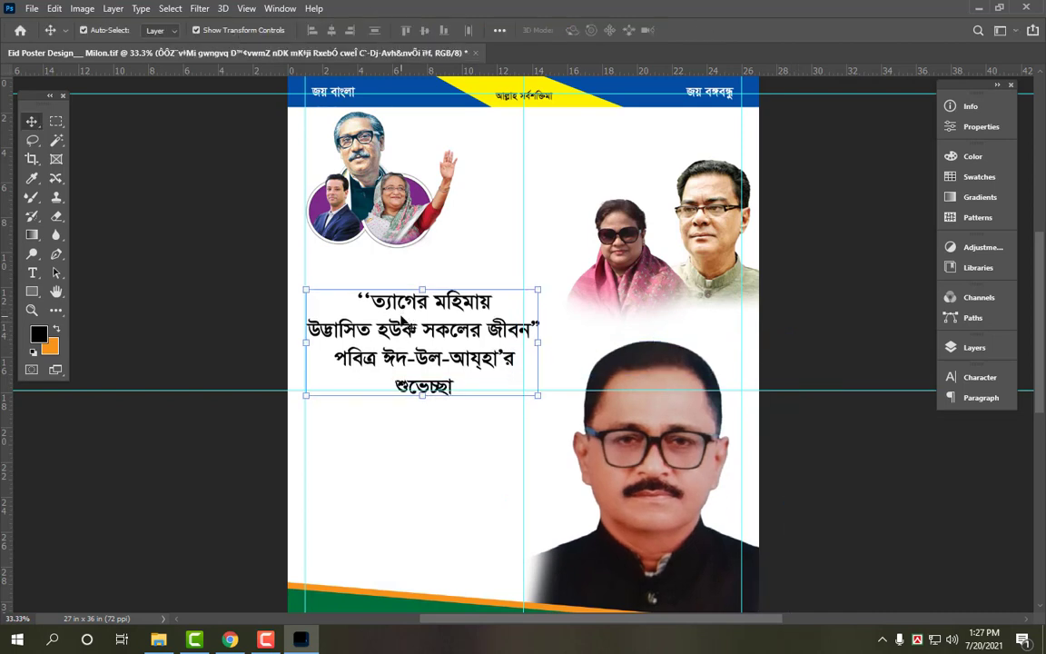
Cut the last line "শুভেচ্ছা" out of the greeting text block, leaving its first three lines.
key(t)
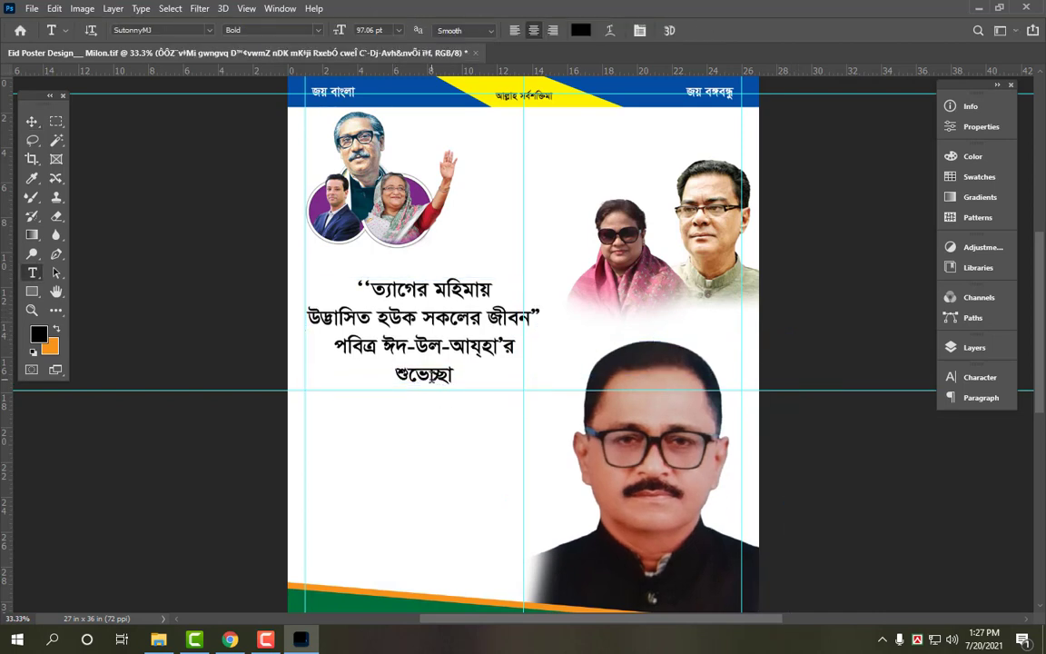
double_click(432, 374)
key(ctrl+x)
key(BackSpace)
key(ctrl+Return)
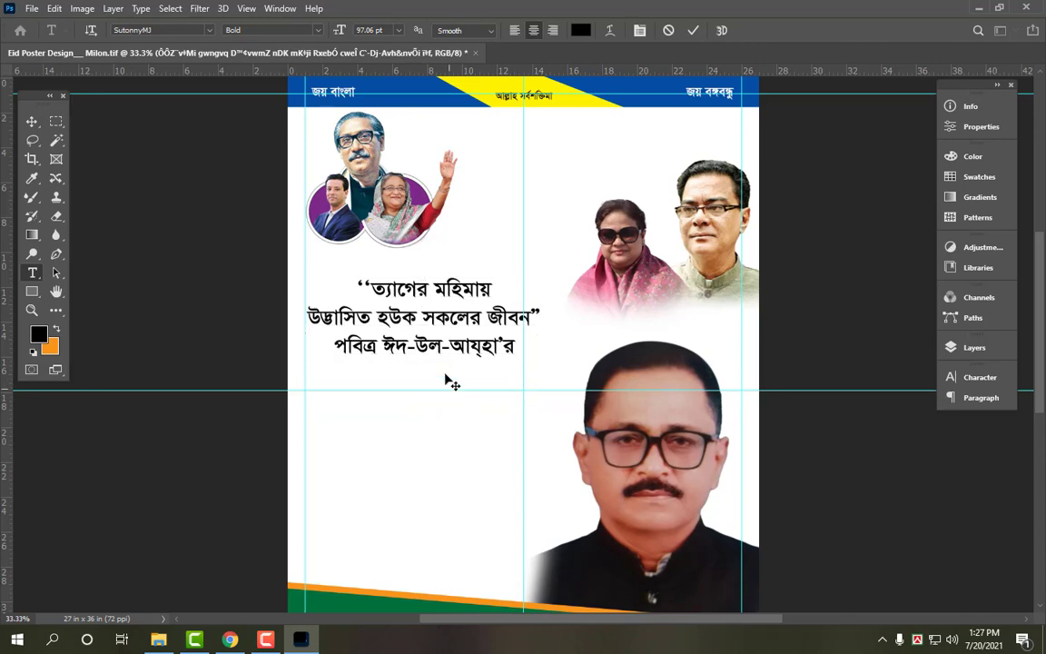
Duplicate the greeting text block directly below the original and replace the copy's text with the cut word "শুভেচ্ছা".
key(v)
drag(429, 317, 429, 415)
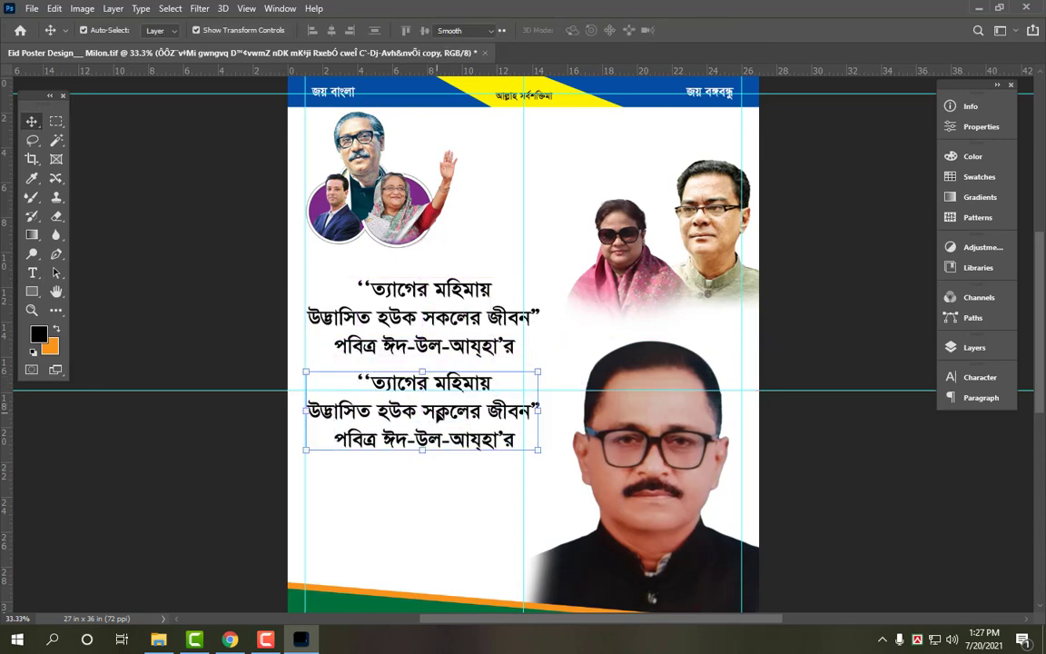
key(t)
click(433, 423)
key(ctrl+a)
key(ctrl+v)
key(ctrl+Return)
key(v)
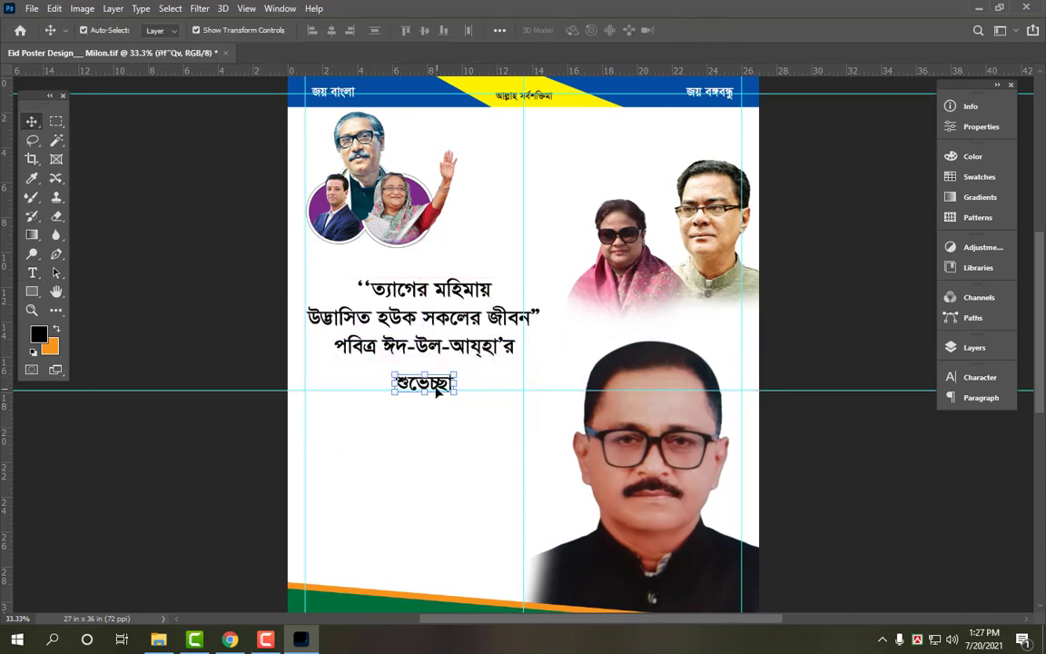
Set the font of the word "শুভেচ্ছা" to Shorif Shishir ANSI V2 Regular.
click(962, 377)
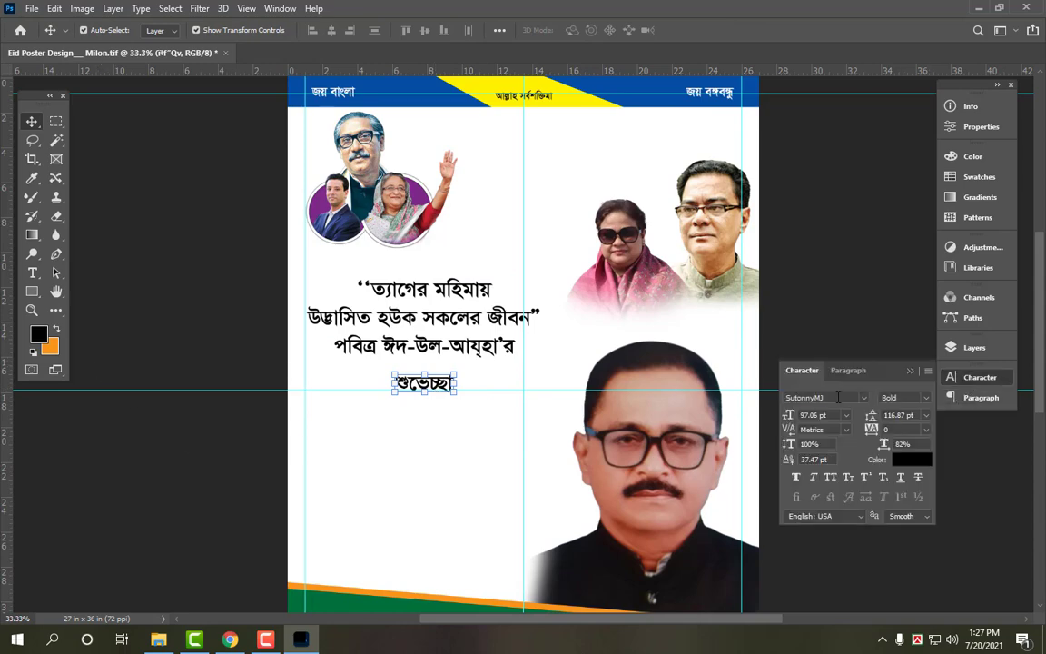
text(sho)
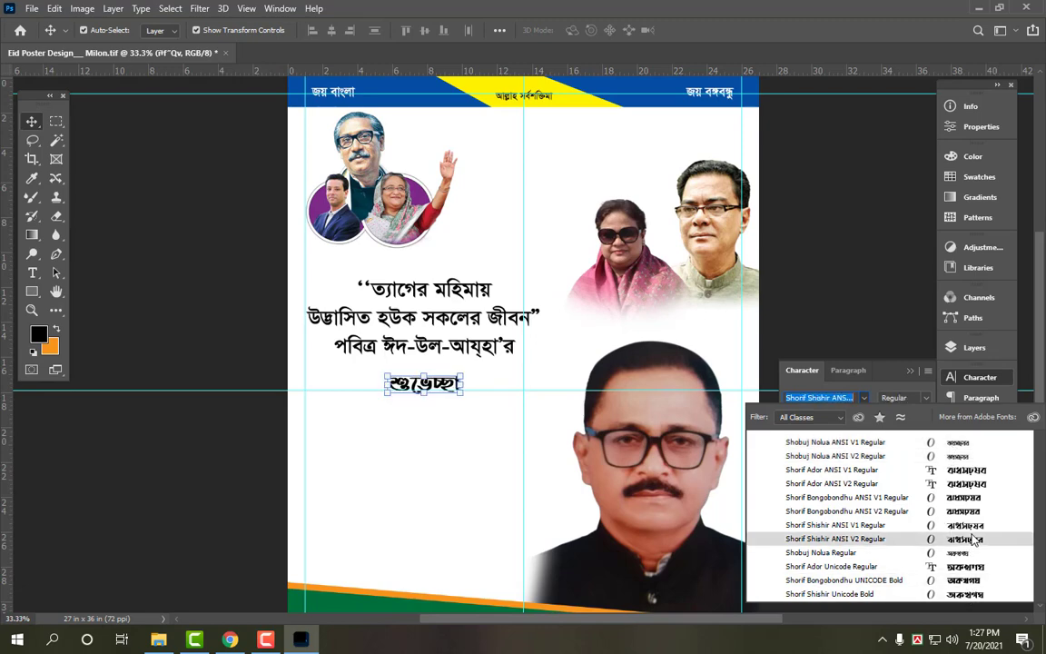
click(973, 540)
Color the word "শুভেচ্ছা" blue with cyan 100, yellow 0 and black 0, and move it up close beneath the greeting block.
click(913, 461)
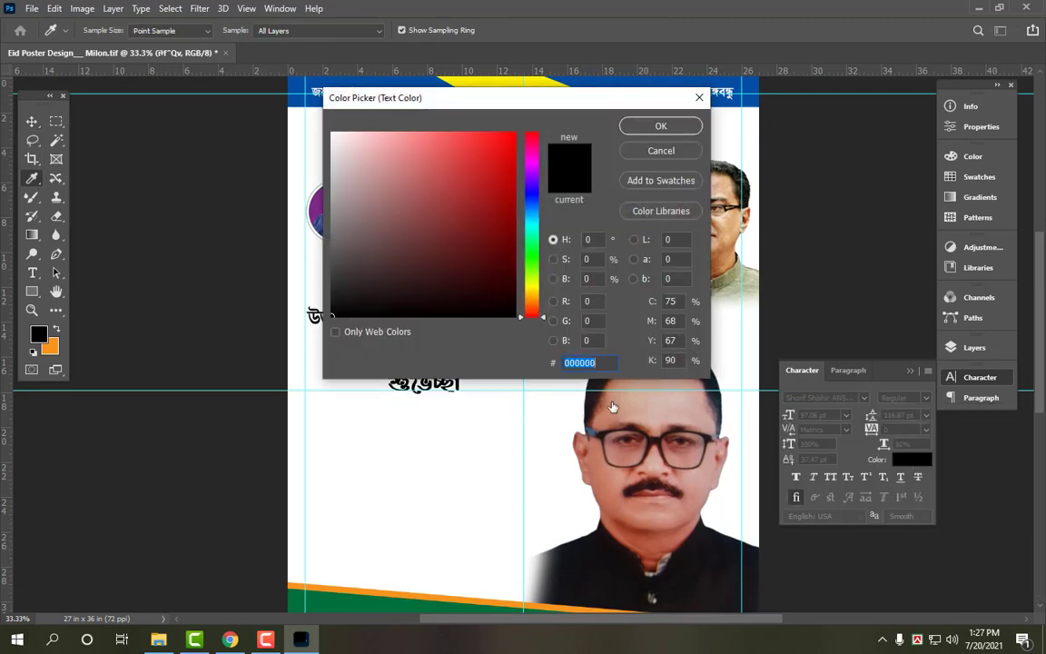
text(100)
key(Tab)
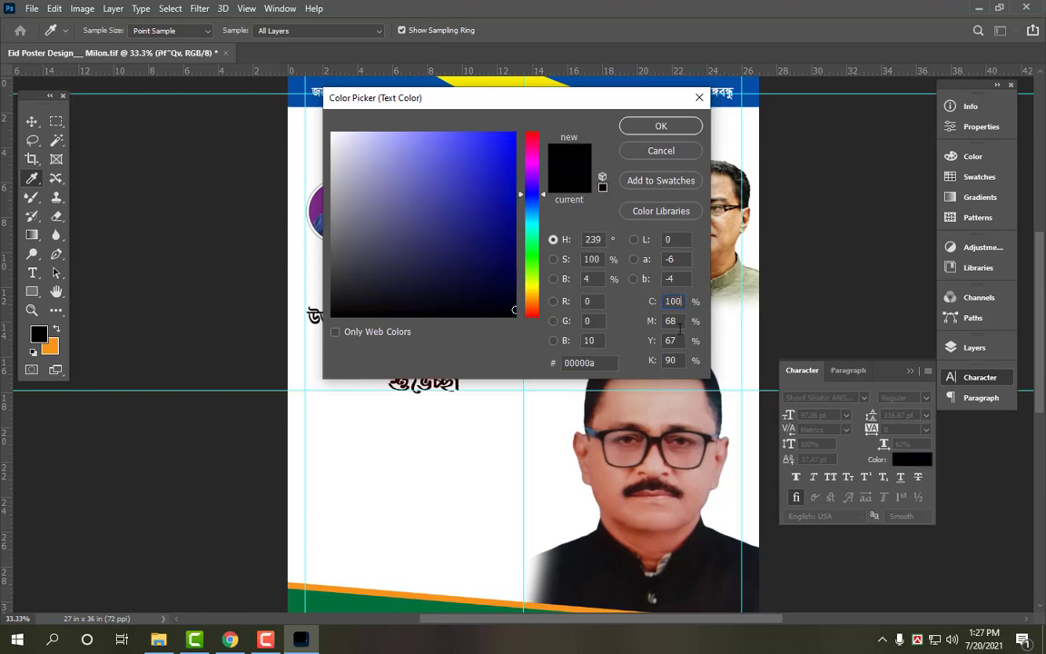
text(30)
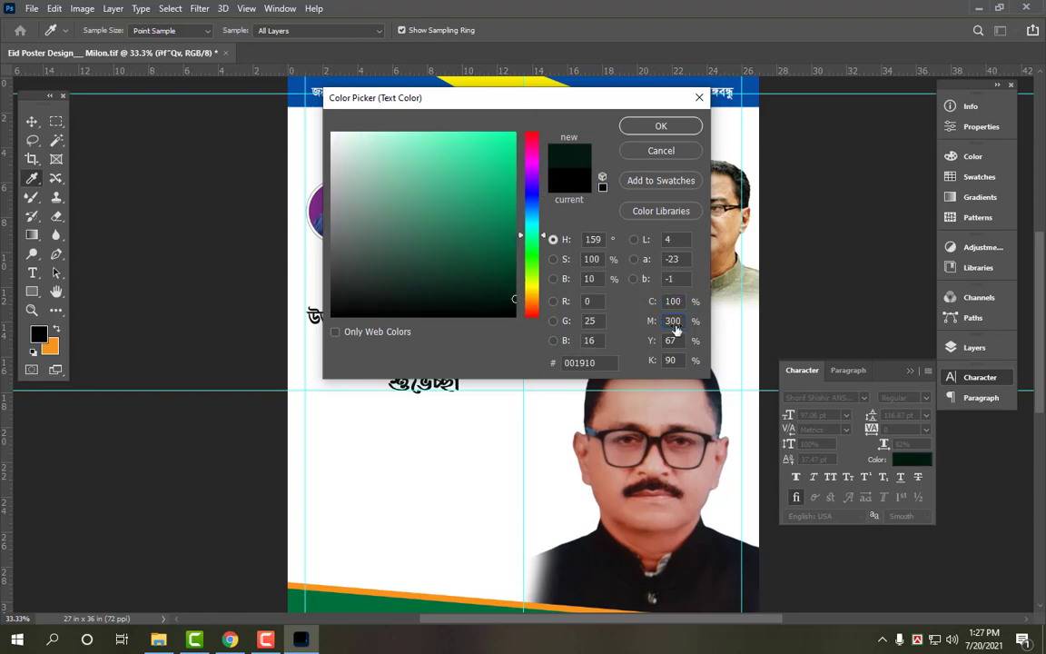
text(0)
key(Tab)
text(0)
key(Tab)
text(0)
key(Return)
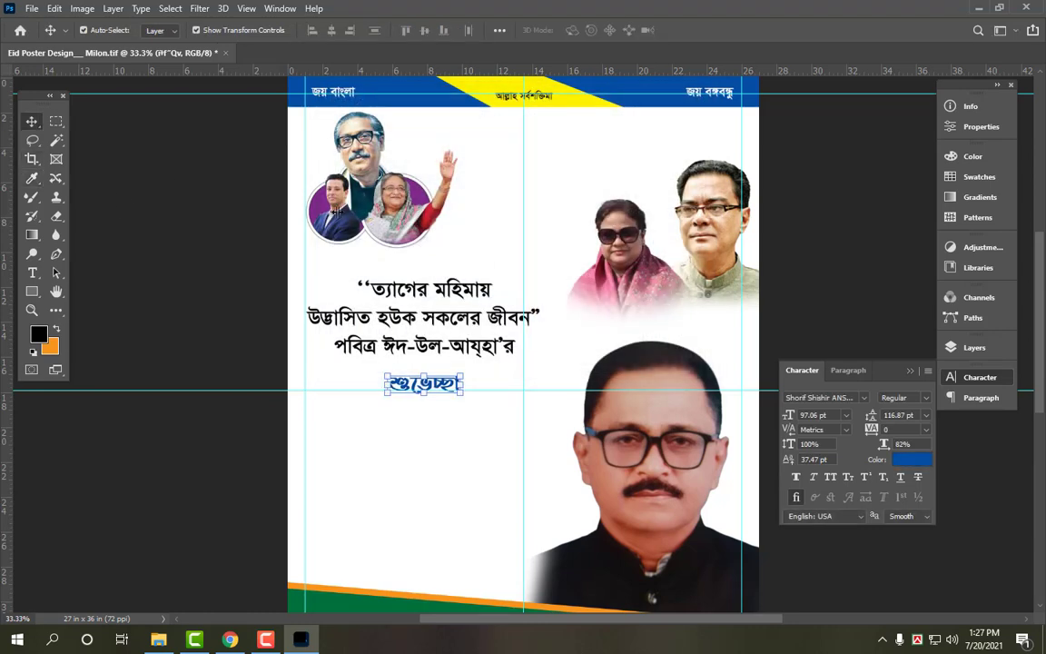
drag(447, 394, 446, 378)
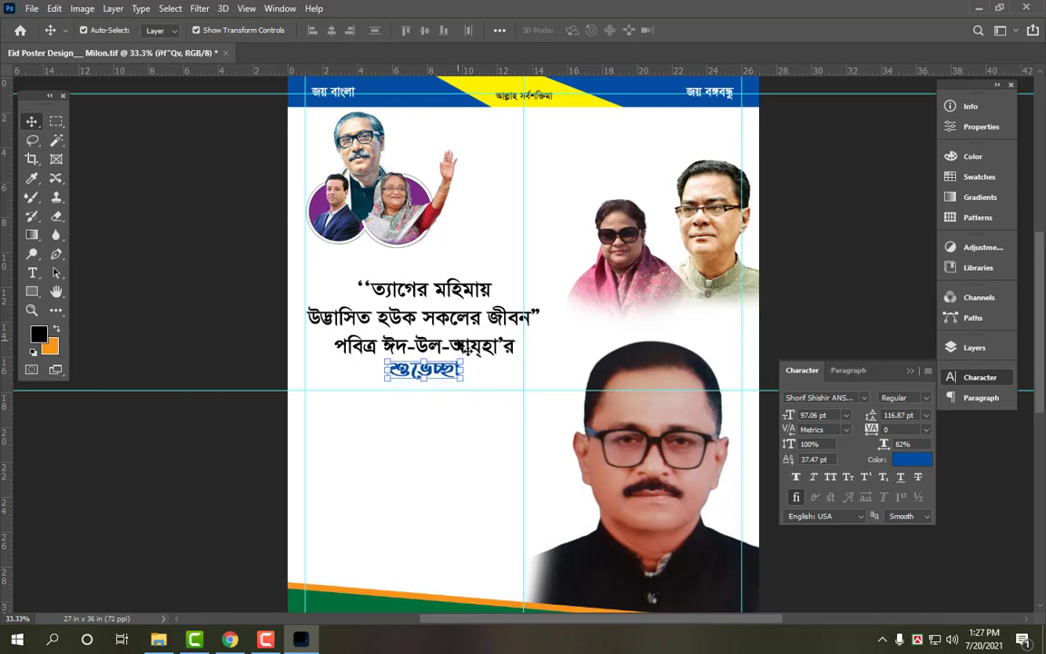
Set the background color to green with cyan 100 and magenta 30, and fill the three-line greeting text with it.
click(464, 322)
key(ctrl+plus)
scroll(445, 352, up, 1)
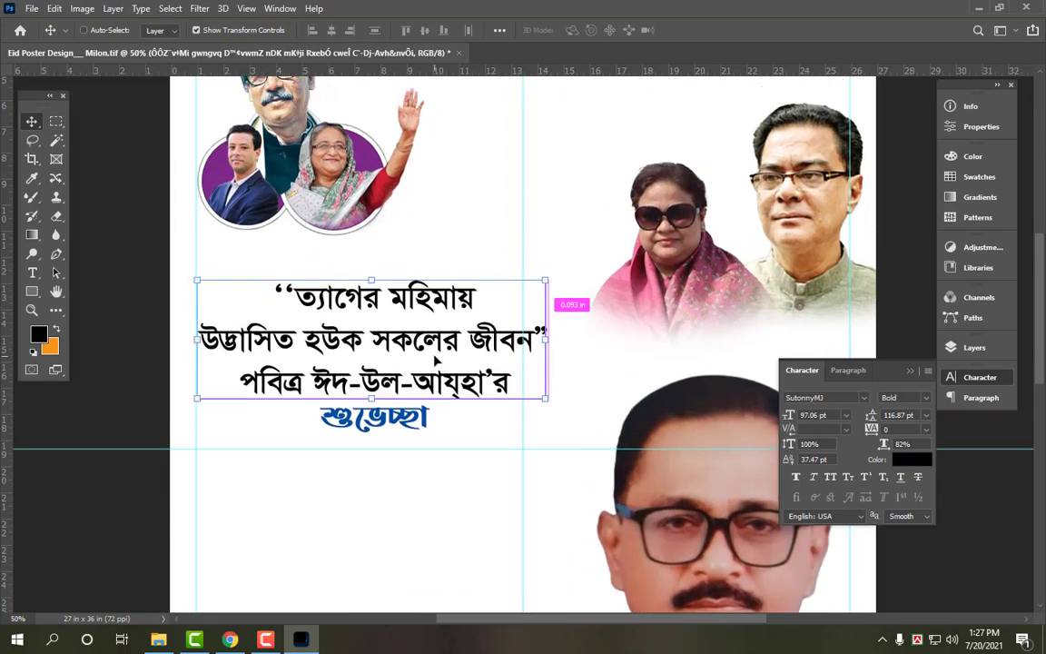
key(t)
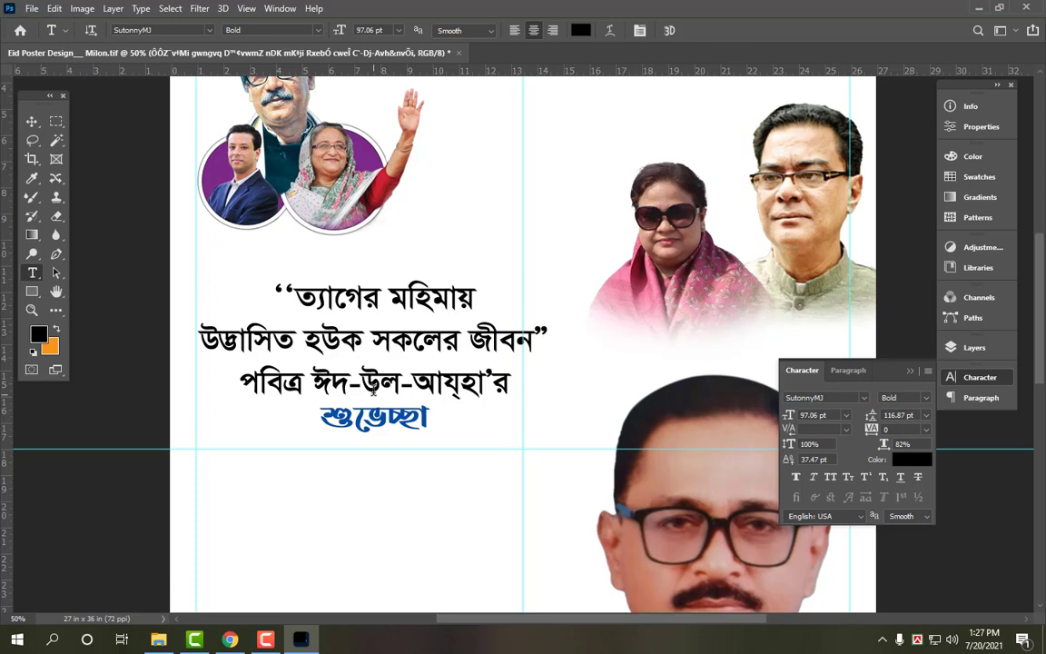
key(v)
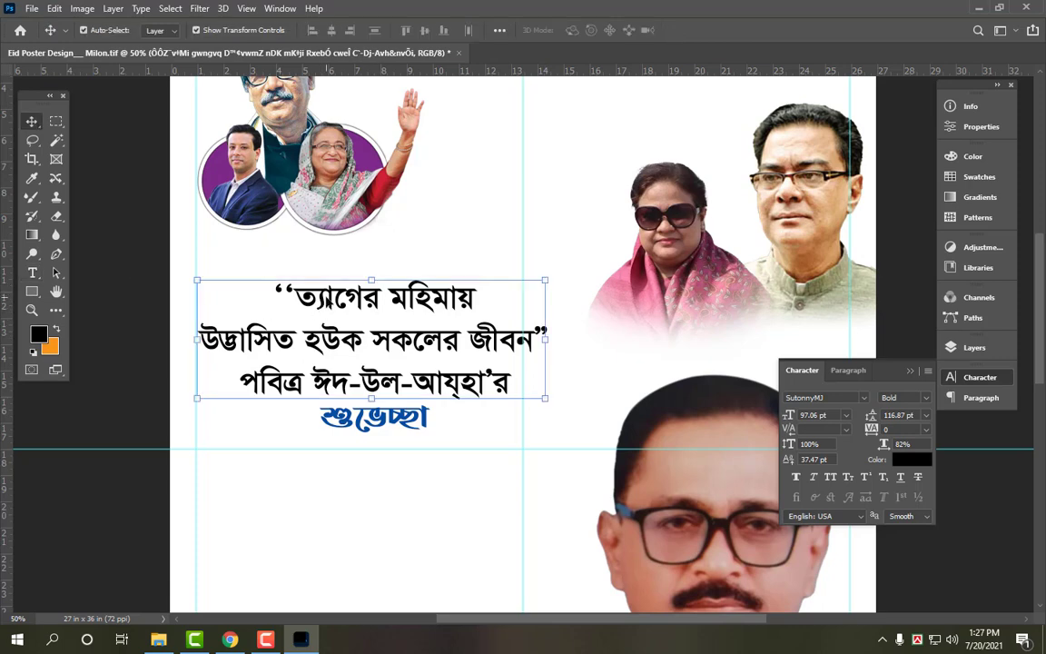
click(51, 354)
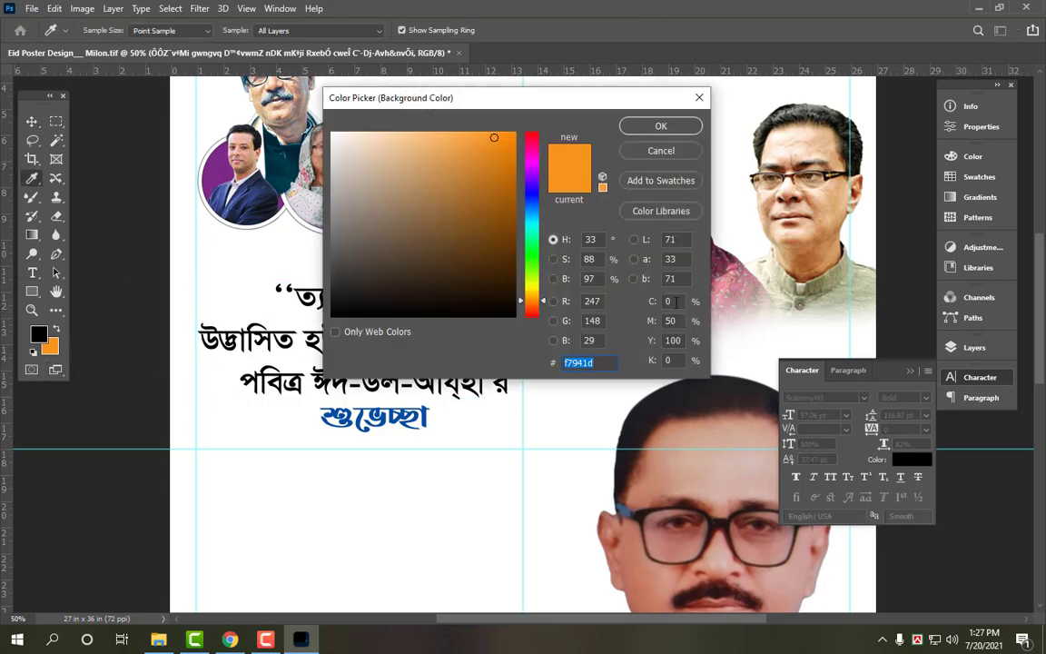
drag(676, 302, 623, 301)
text(100)
key(Tab)
text(30)
key(Return)
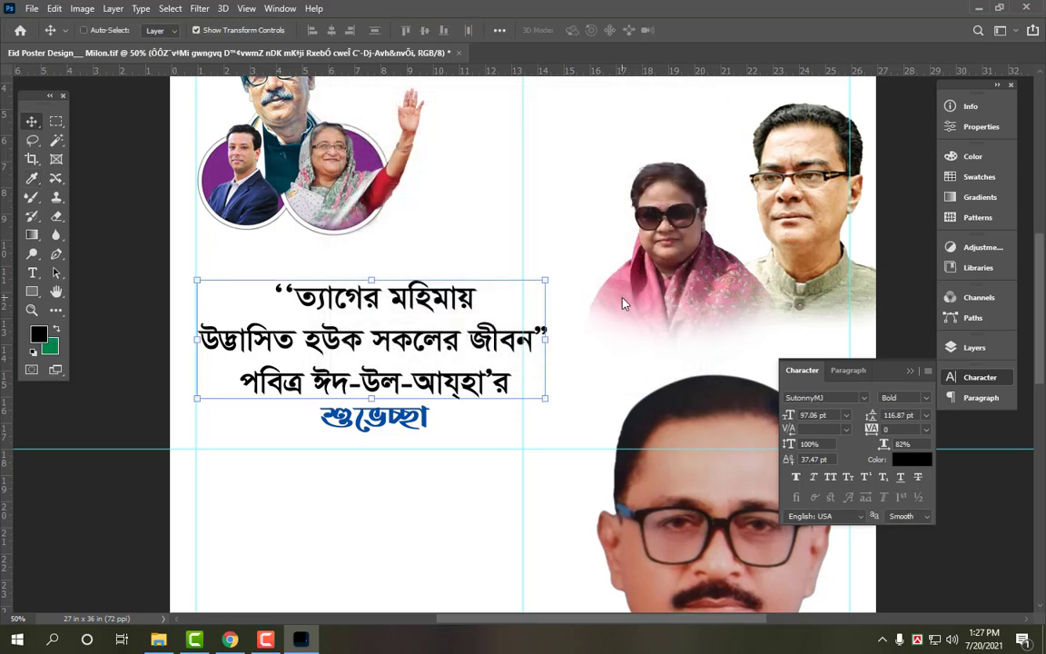
key(ctrl+BackSpace)
Color the third greeting line, "পবিত্র ঈদ-উল-আয্হা'র", black (000000).
key(t)
double_click(446, 372)
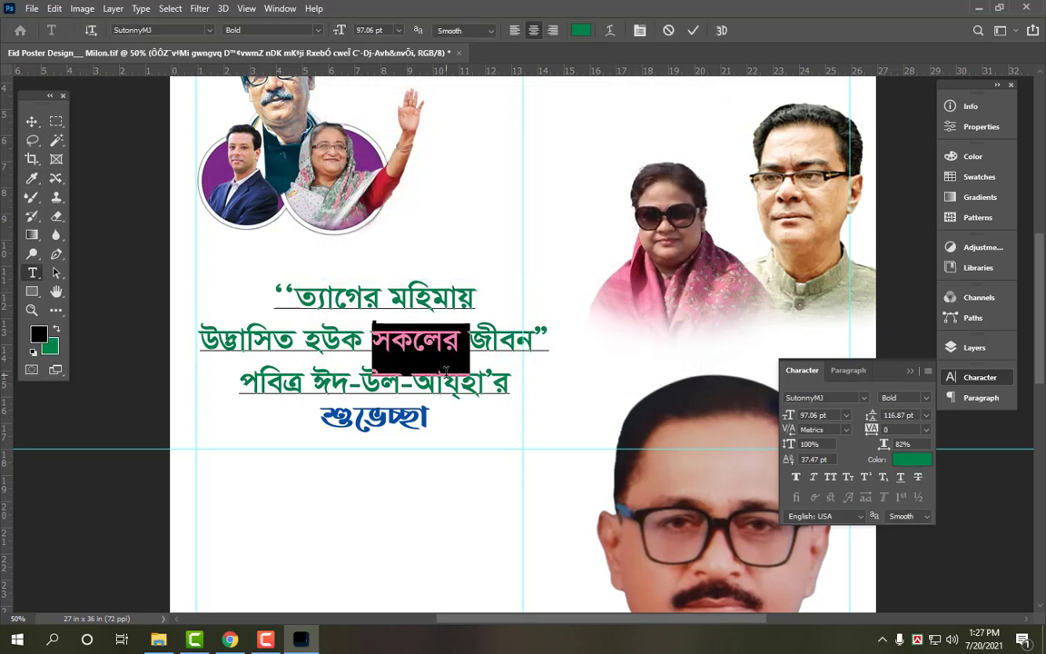
drag(429, 419, 239, 381)
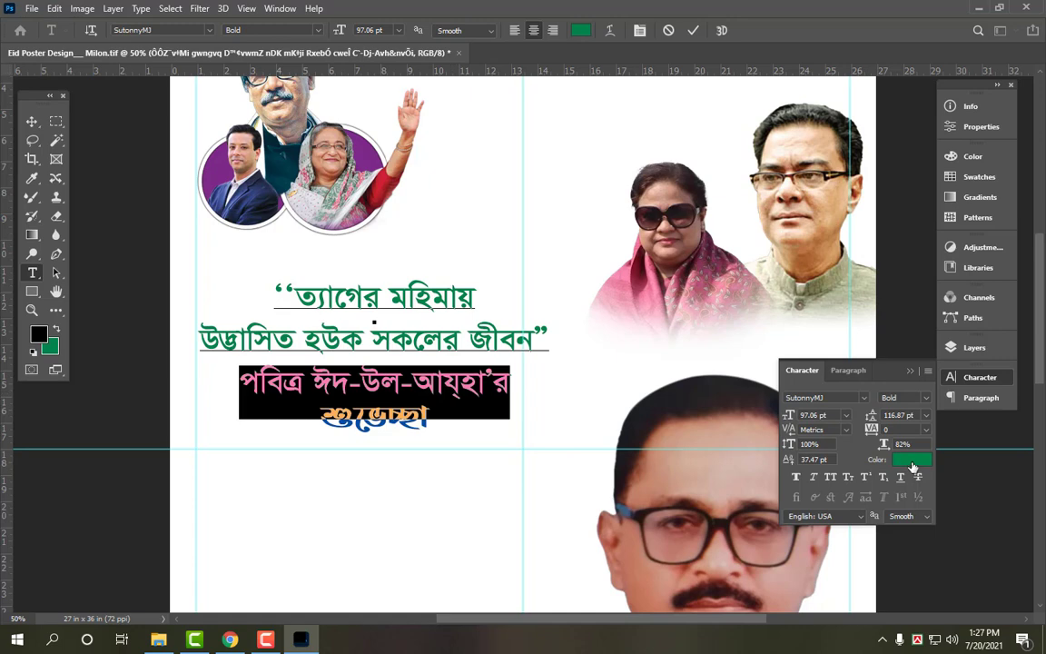
click(913, 461)
text(000000)
key(Return)
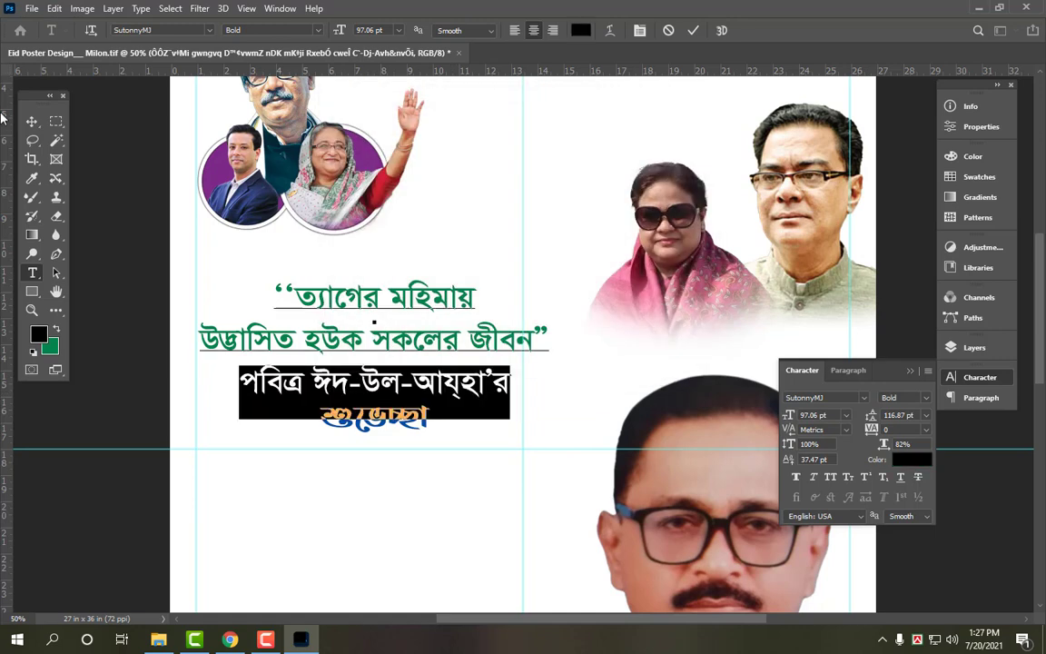
click(32, 122)
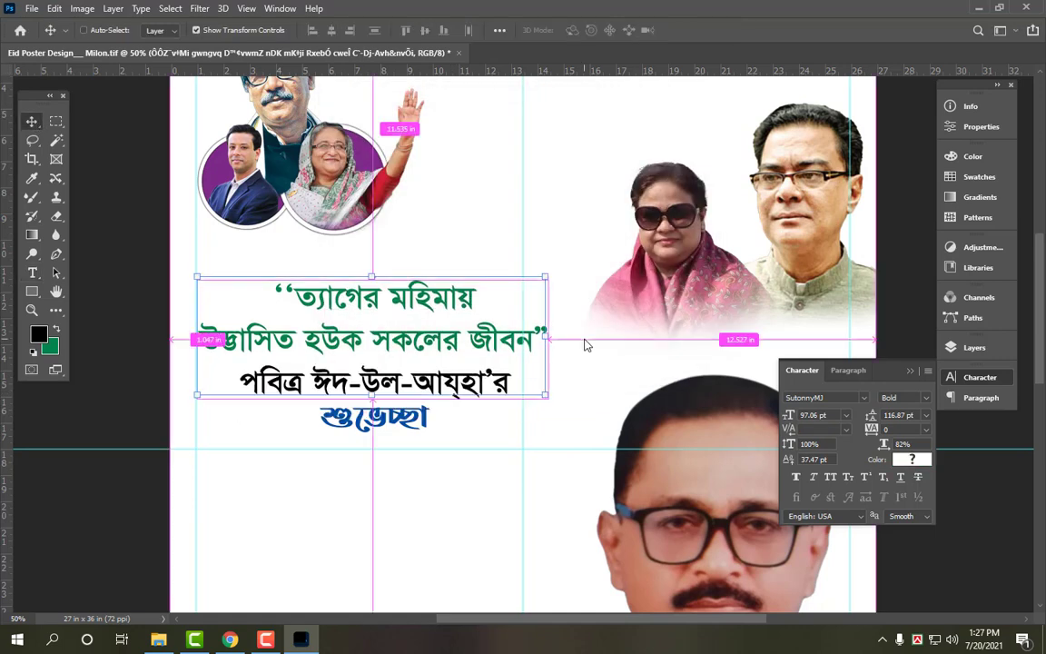
Save the poster and open the Icon and logo files from the Eid Poster Design folder.
key(ctrl+0)
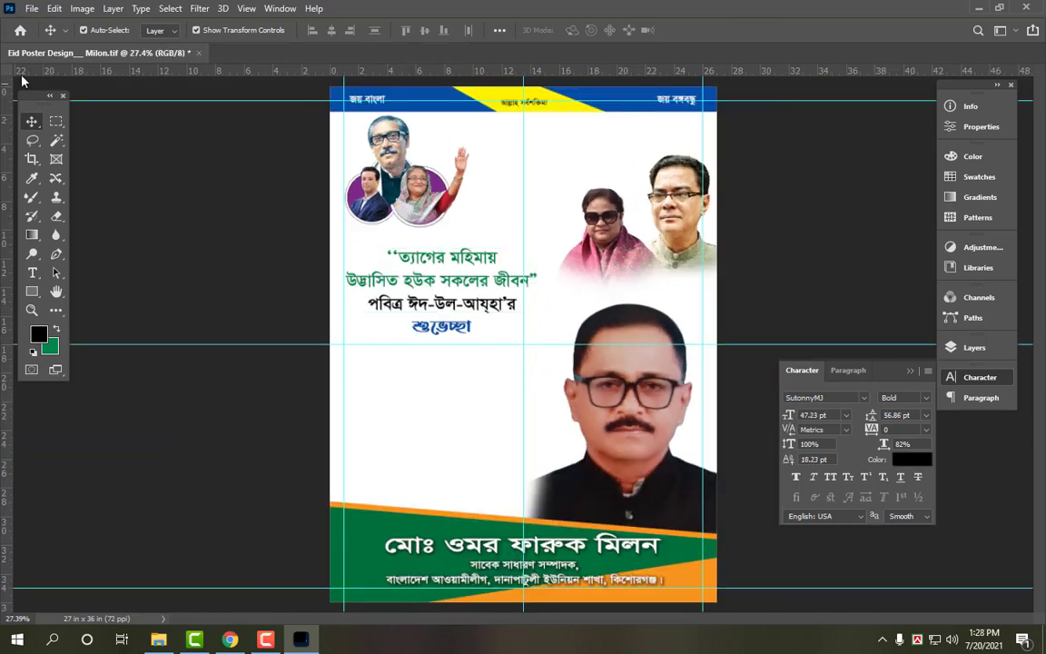
key(ctrl+s)
key(ctrl+o)
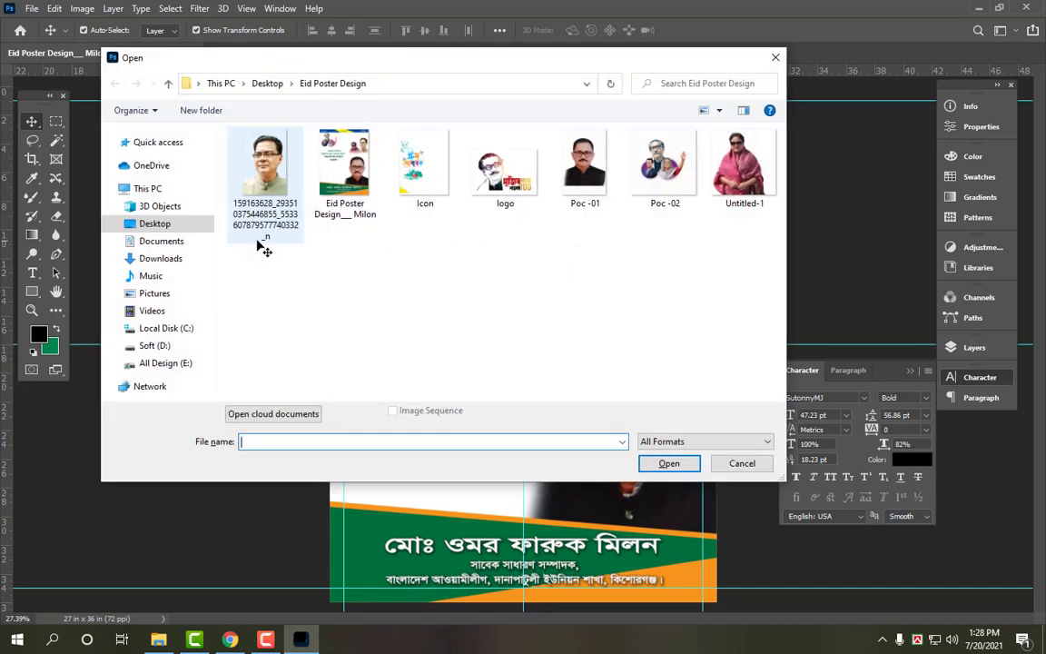
click(395, 159)
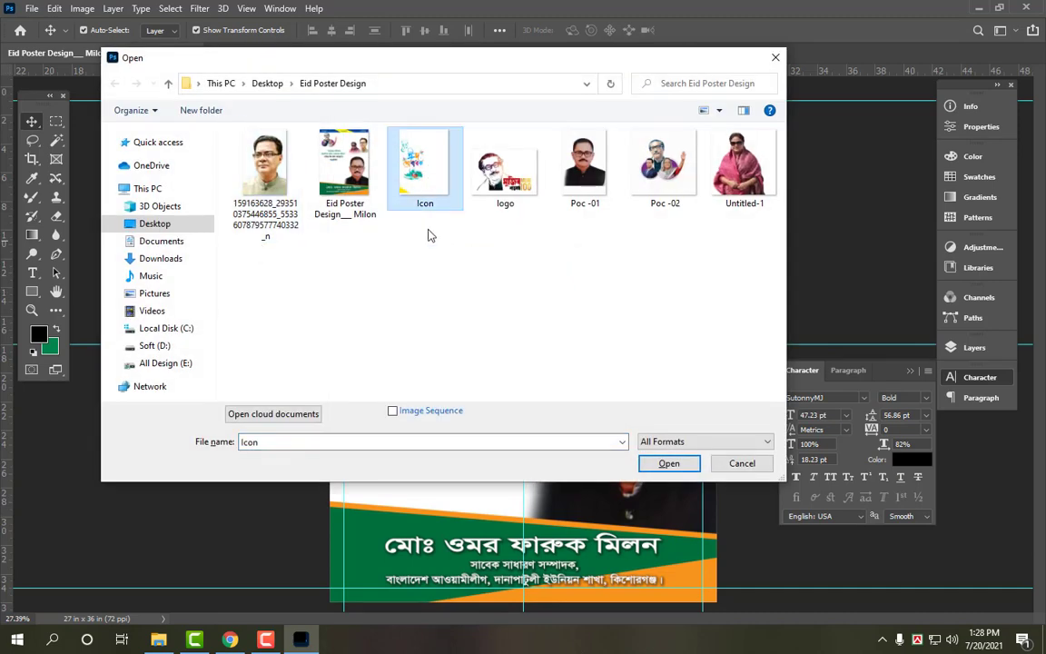
ctrl+click(505, 168)
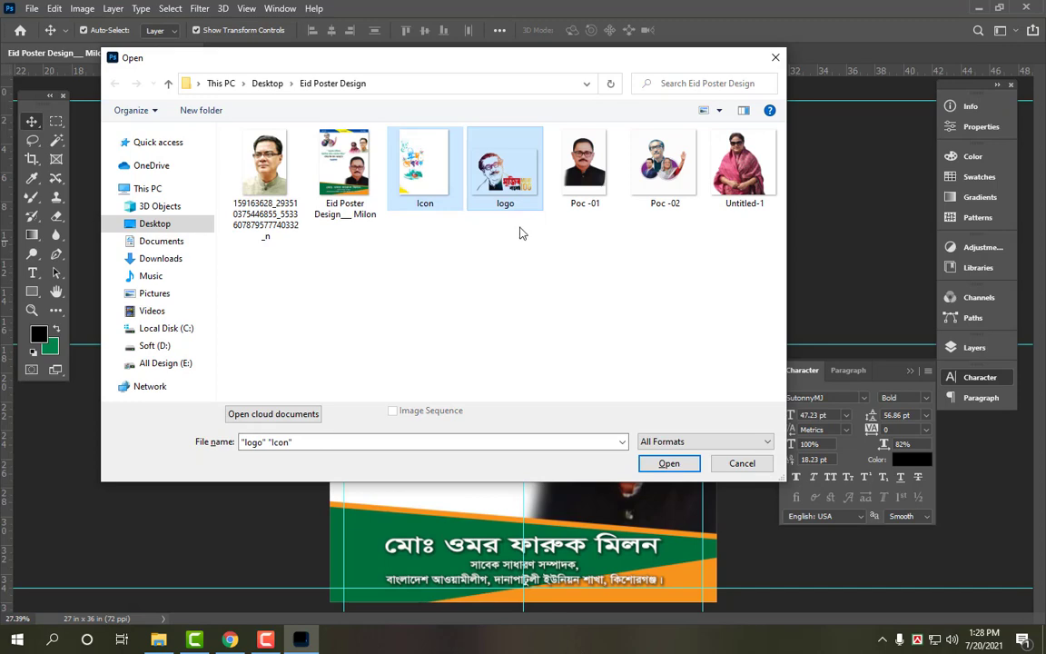
key(Return)
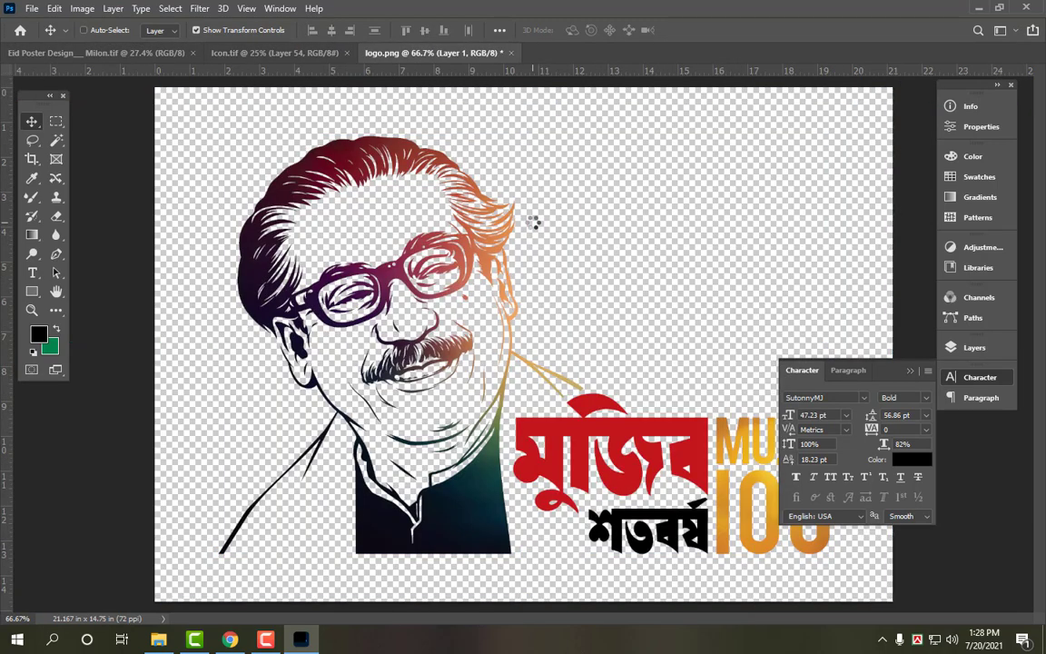
Close the logo file without keeping changes and paste its artwork into the poster document.
key(ctrl+w)
click(531, 241)
click(118, 60)
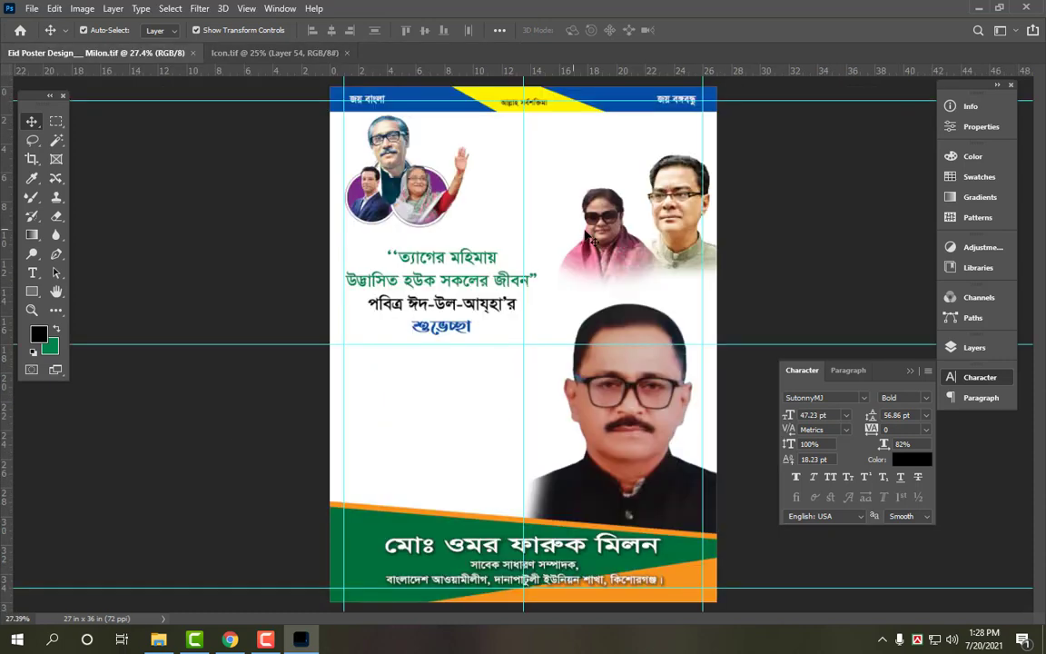
key(ctrl+v)
Scale the pasted logo down to about 6 in wide and place it at the centre guide just below the header.
key(ctrl+t)
drag(527, 409, 620, 273)
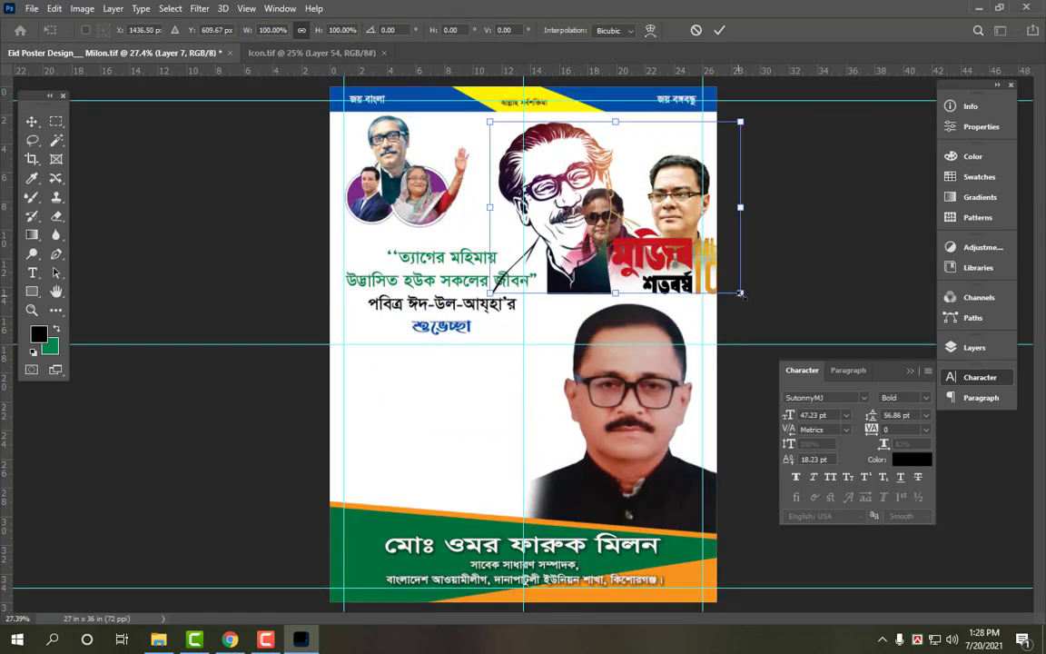
drag(741, 293, 580, 181)
ctrl+click(558, 129)
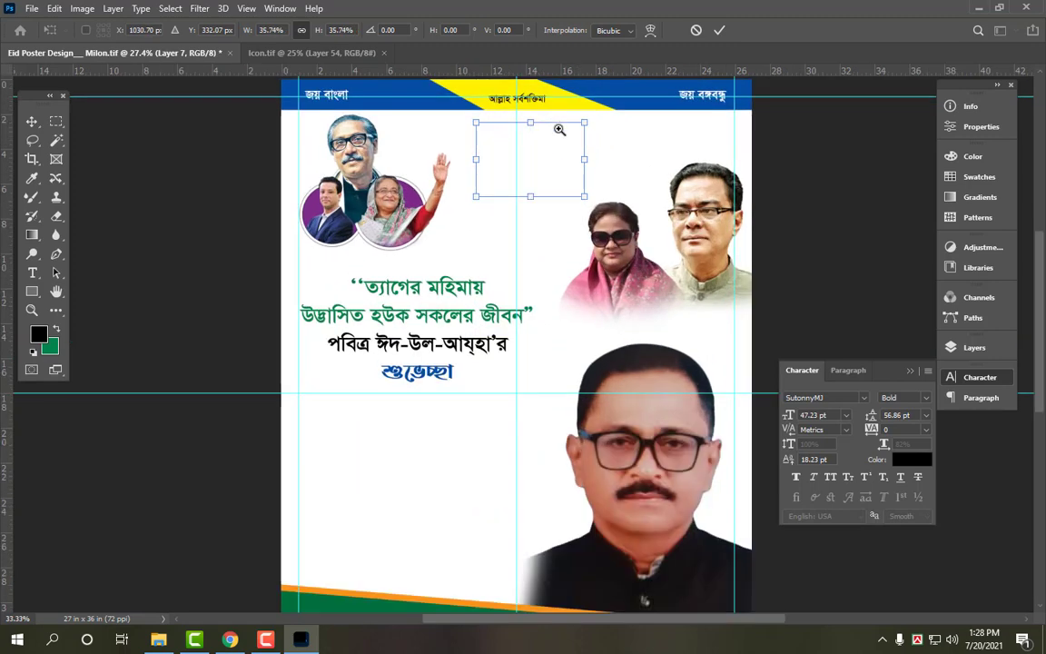
ctrl+click(559, 128)
scroll(586, 299, up, 3)
drag(531, 253, 564, 255)
drag(624, 284, 587, 279)
key(Return)
key(ctrl+0)
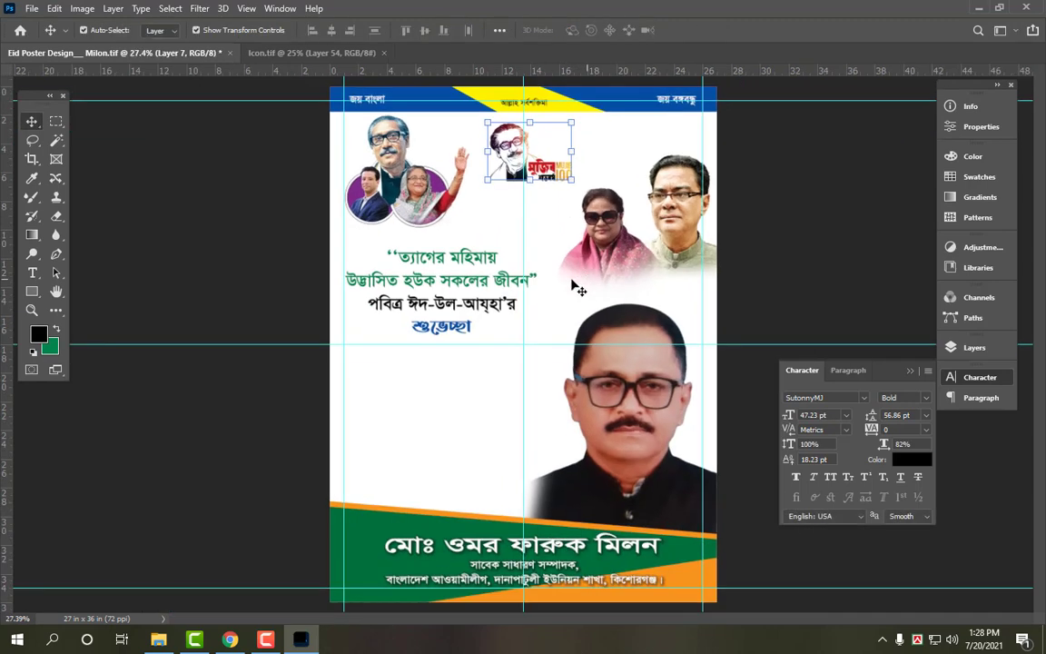
Bring the colorful "ঈদ মোবারক" lettering from Icon.tif into the poster, about 11 in wide, between the greeting text and the name band.
key(ctrl+Tab)
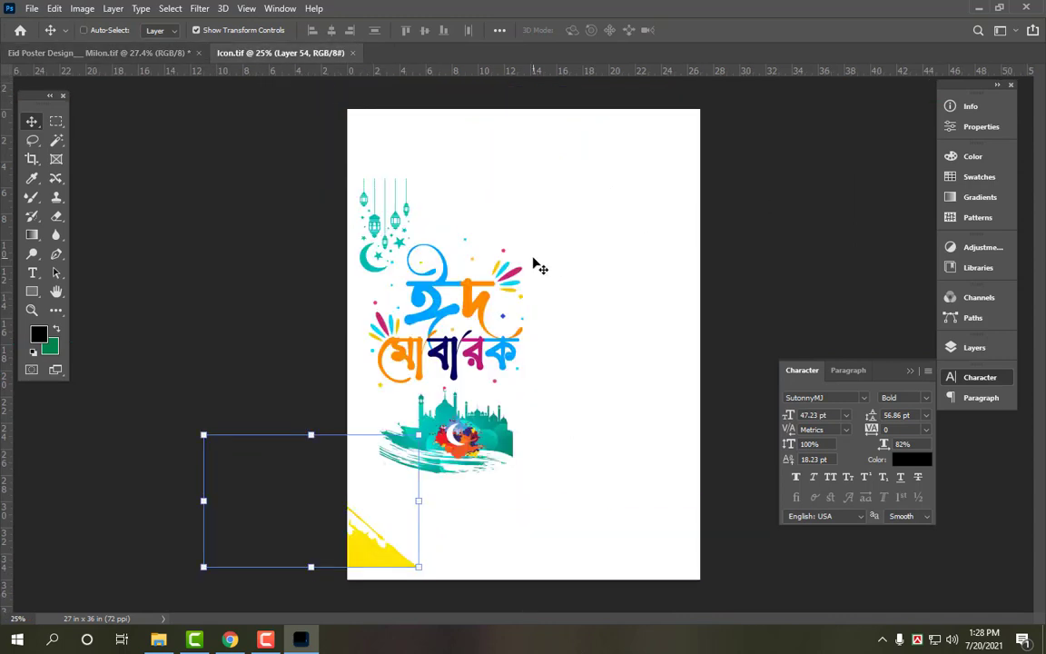
drag(536, 265, 461, 411)
key(ctrl+t)
drag(519, 331, 502, 349)
drag(451, 409, 463, 410)
key(Return)
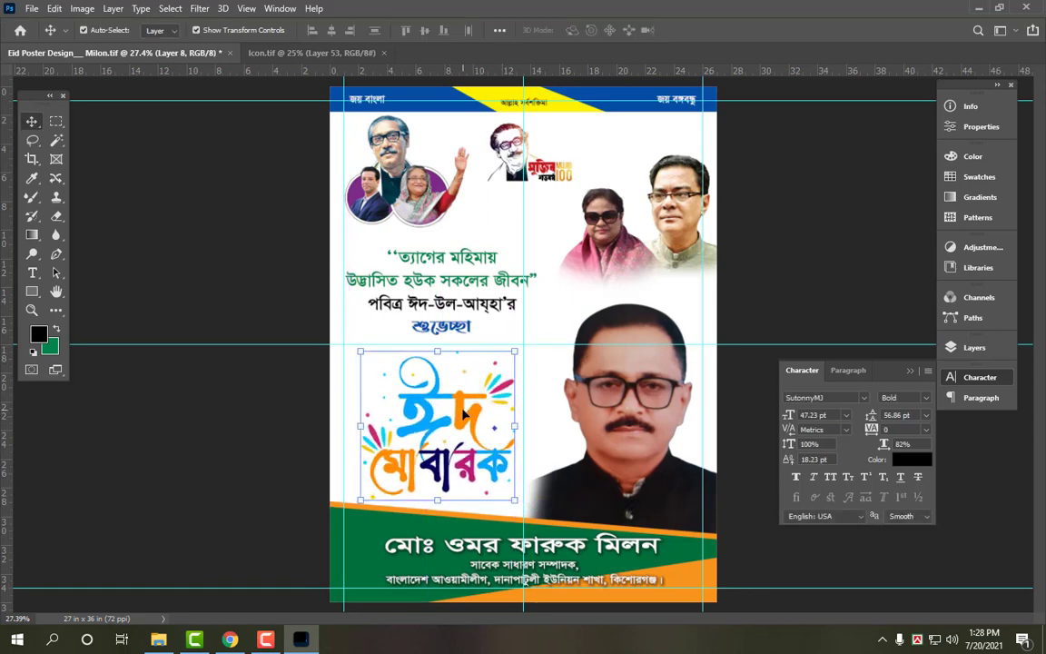
key(shift+Up)
key(shift+Up)
key(shift+Right)
key(shift+Right)
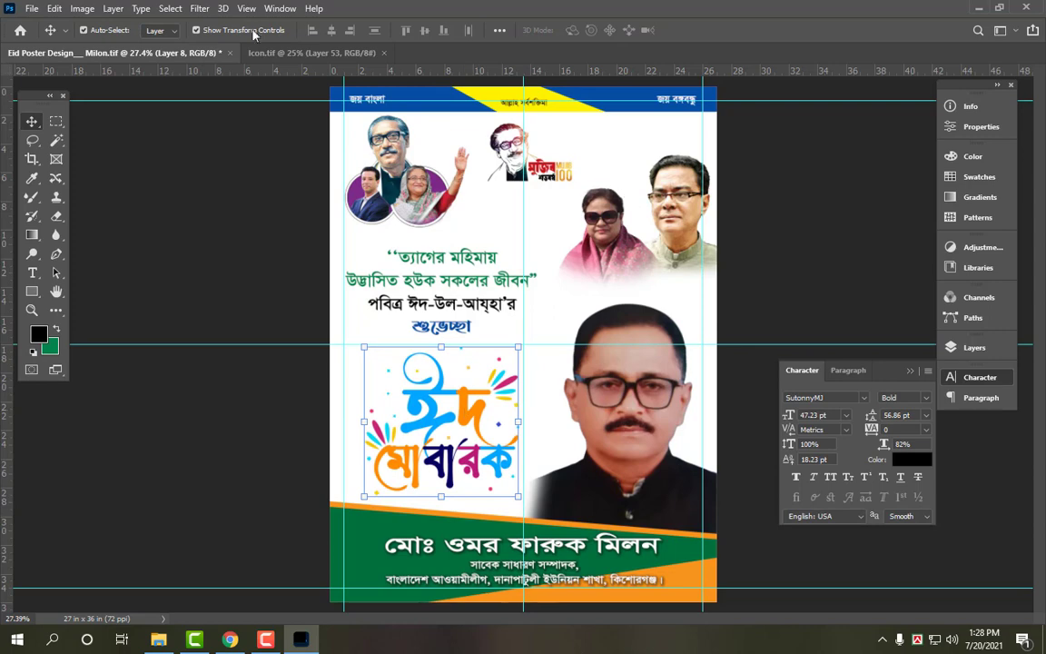
Bring the hanging lanterns and crescent from Icon.tif into the poster below the header and enlarge them to about 5 in wide.
click(280, 52)
click(398, 221)
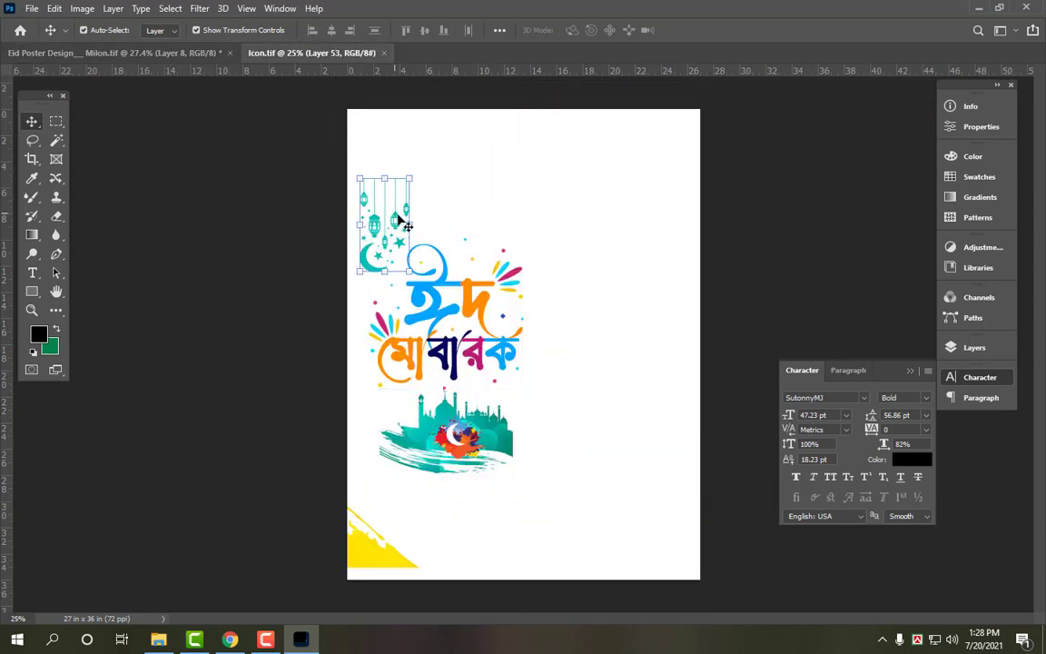
drag(398, 221, 315, 102)
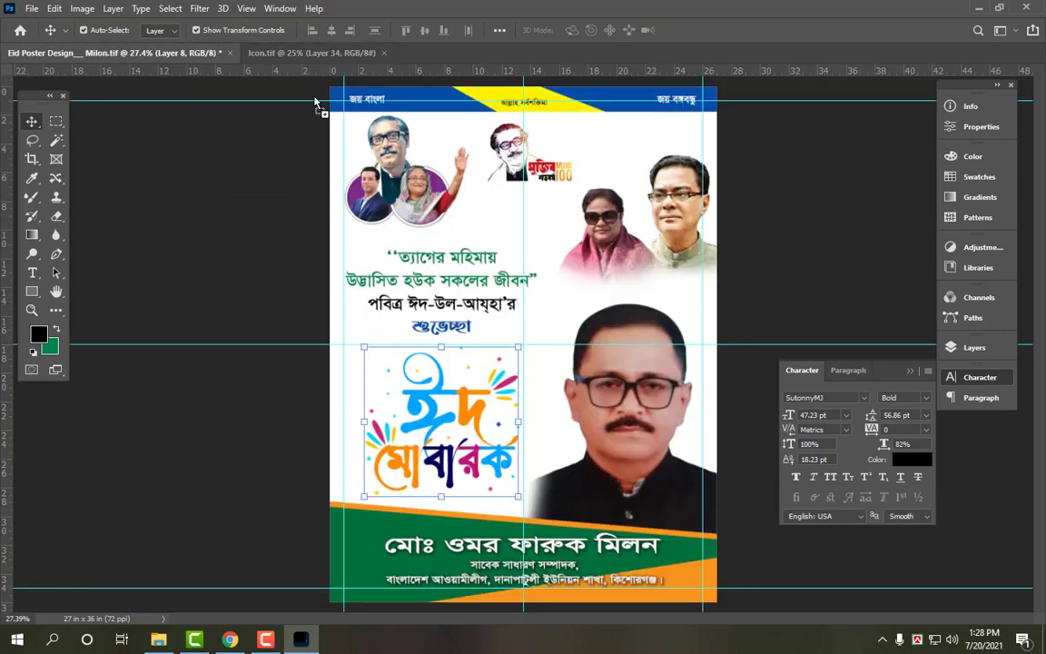
drag(488, 225, 480, 157)
key(ctrl+t)
drag(523, 215, 542, 226)
key(Return)
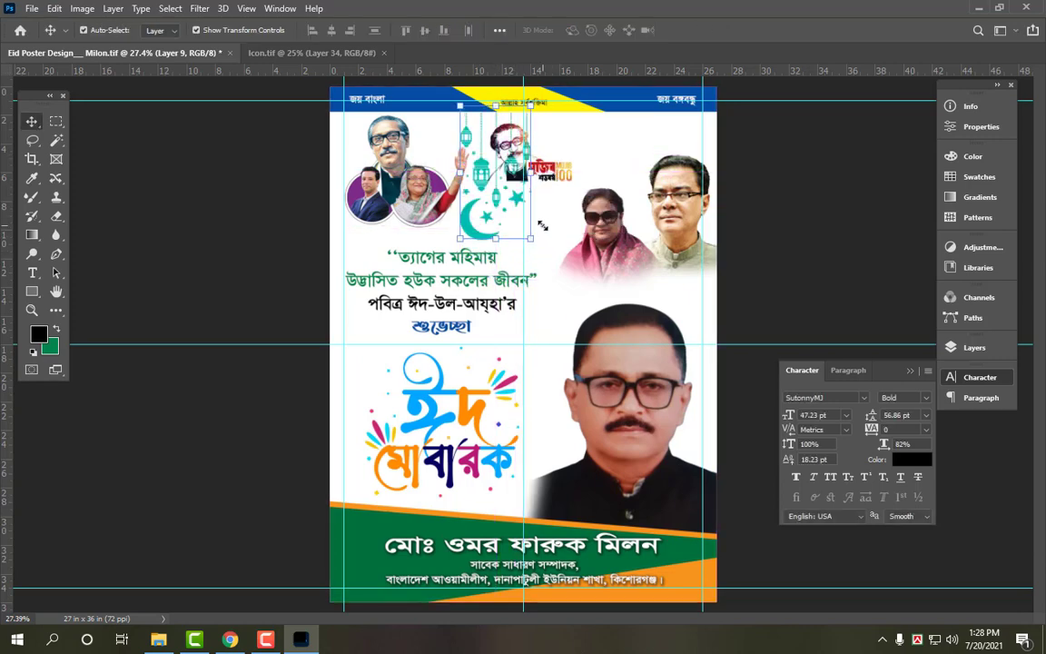
Scale the hanging lanterns and crescent down to about 2 in wide and place them under the circular portraits, above the greeting text.
key(ctrl+plus)
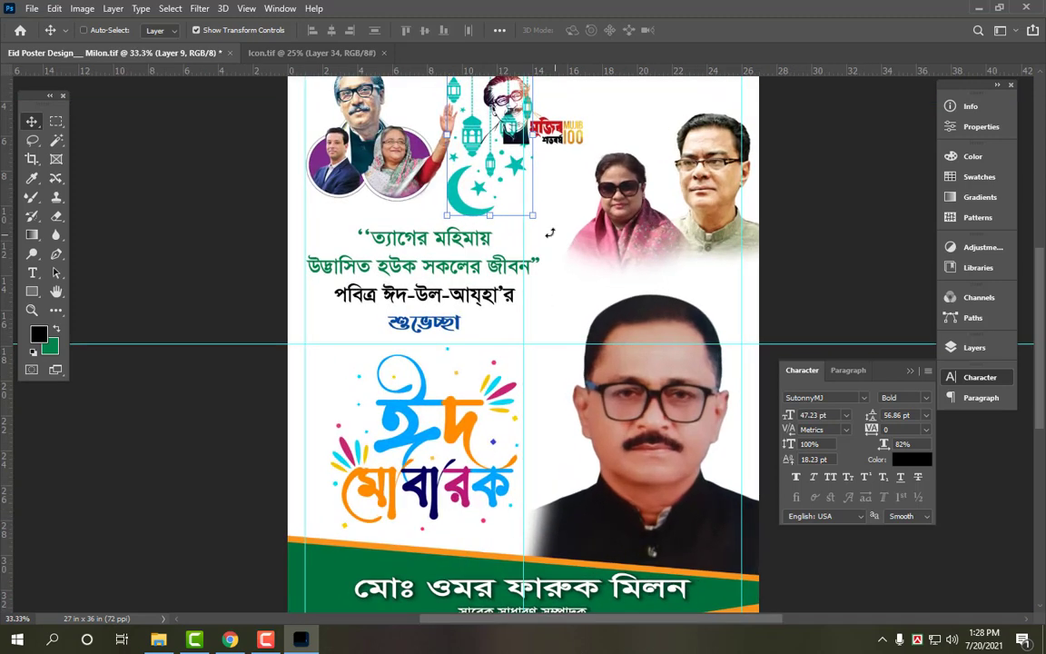
scroll(554, 236, up, 3)
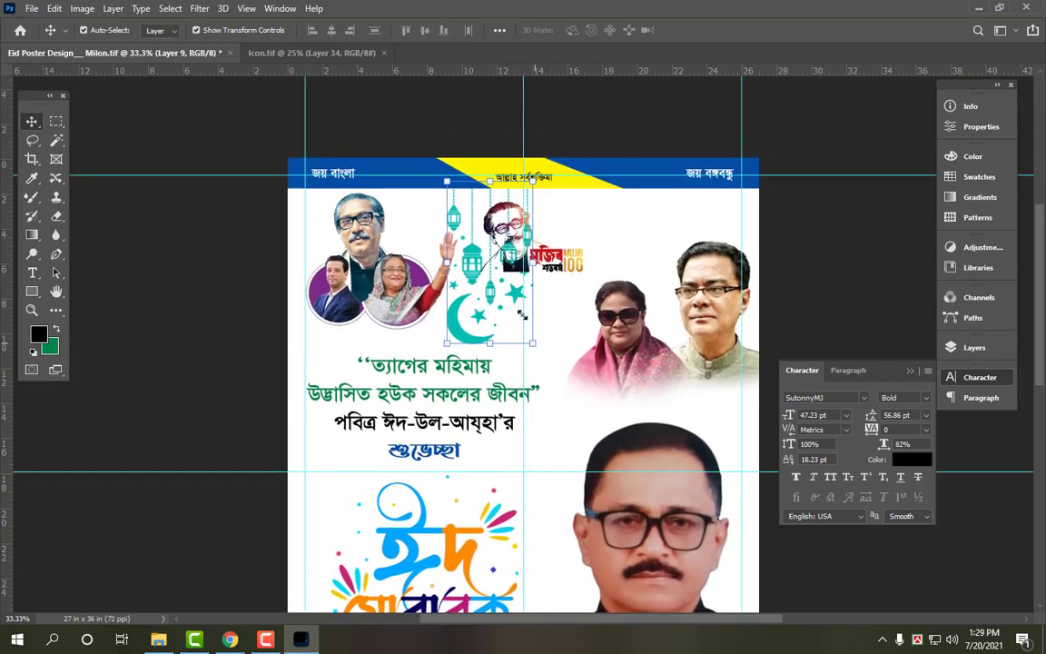
drag(523, 314, 352, 373)
key(Return)
click(780, 250)
key(Return)
click(269, 325)
key(ctrl+0)
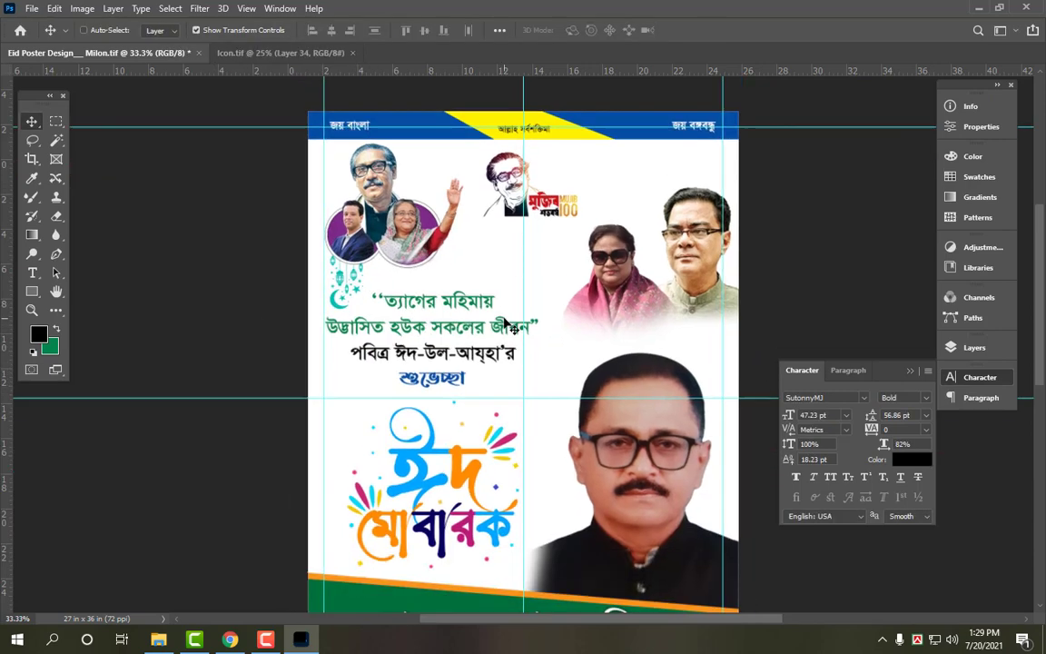
Bring the teal mosque artwork from Icon.tif into the poster below the logo, about 8 in wide.
click(262, 55)
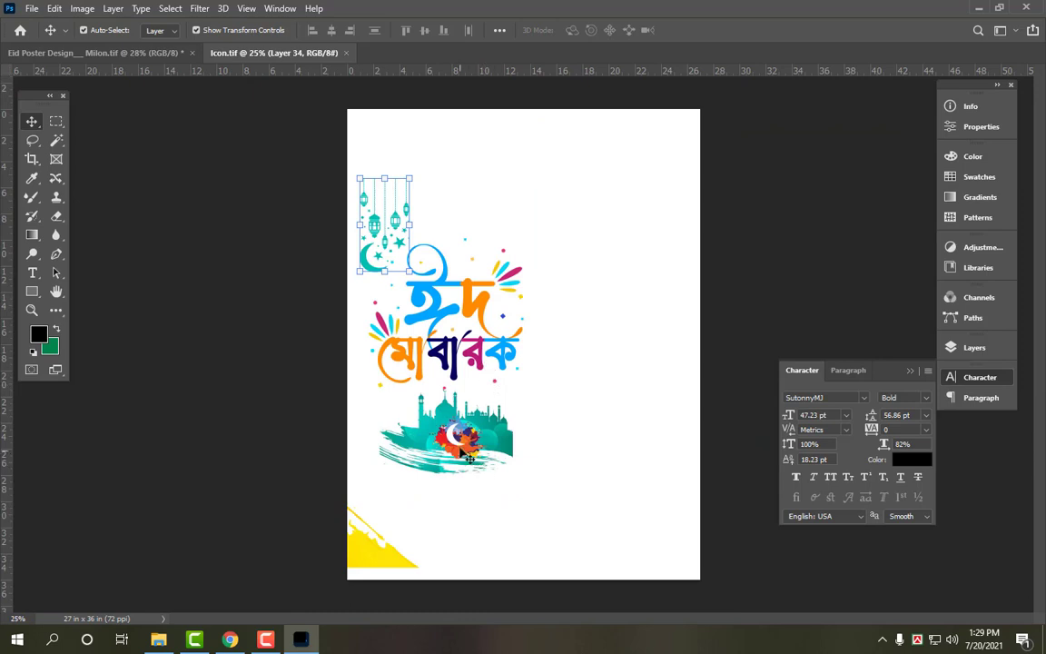
mouse_move(469, 457)
mouse_down()
mouse_move(445, 208)
mouse_move(463, 90)
mouse_move(141, 55)
mouse_move(153, 55)
mouse_up()
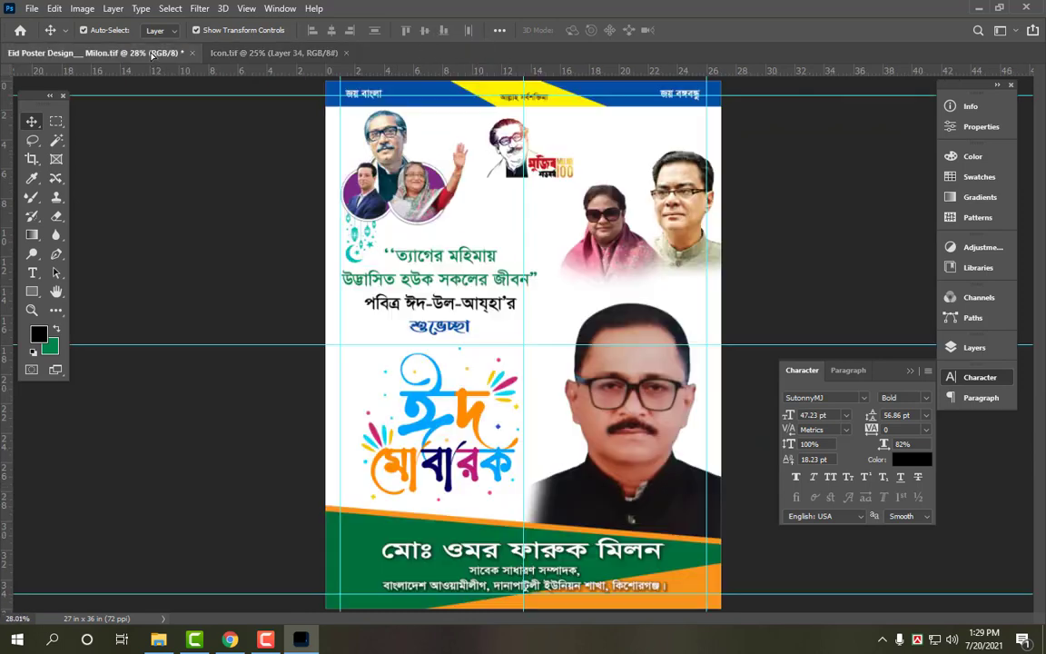
drag(611, 331, 520, 249)
drag(591, 313, 564, 285)
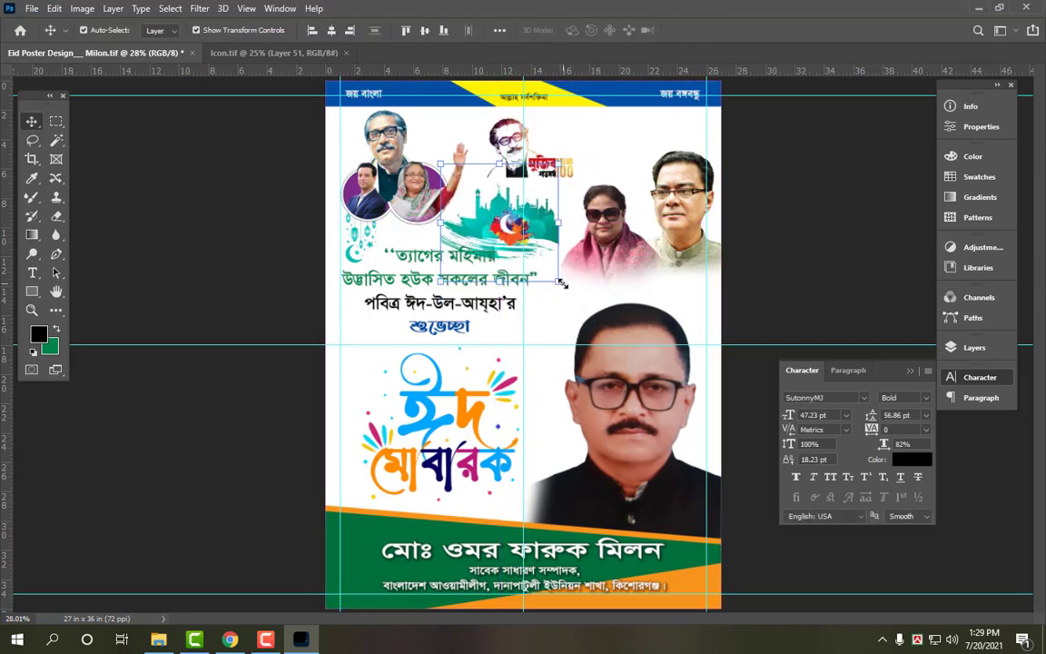
Move the green and black greeting lines together with "শুভেচ্ছা" down about 1 in, clear of the mosque artwork.
scroll(434, 310, up, 1)
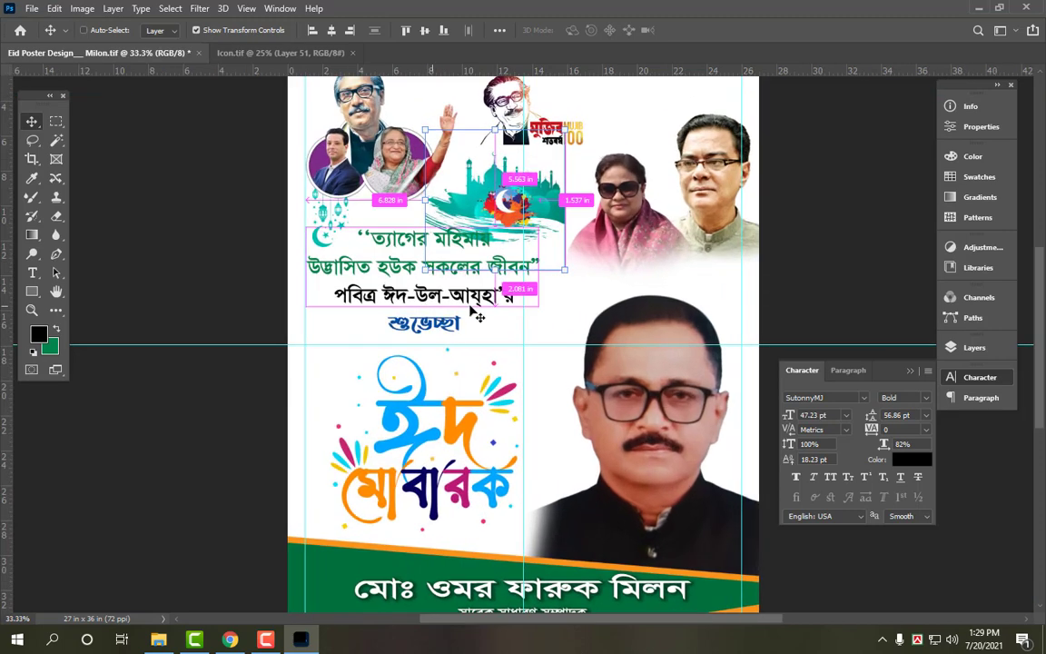
scroll(434, 323, up, 2)
click(438, 327)
click(461, 459)
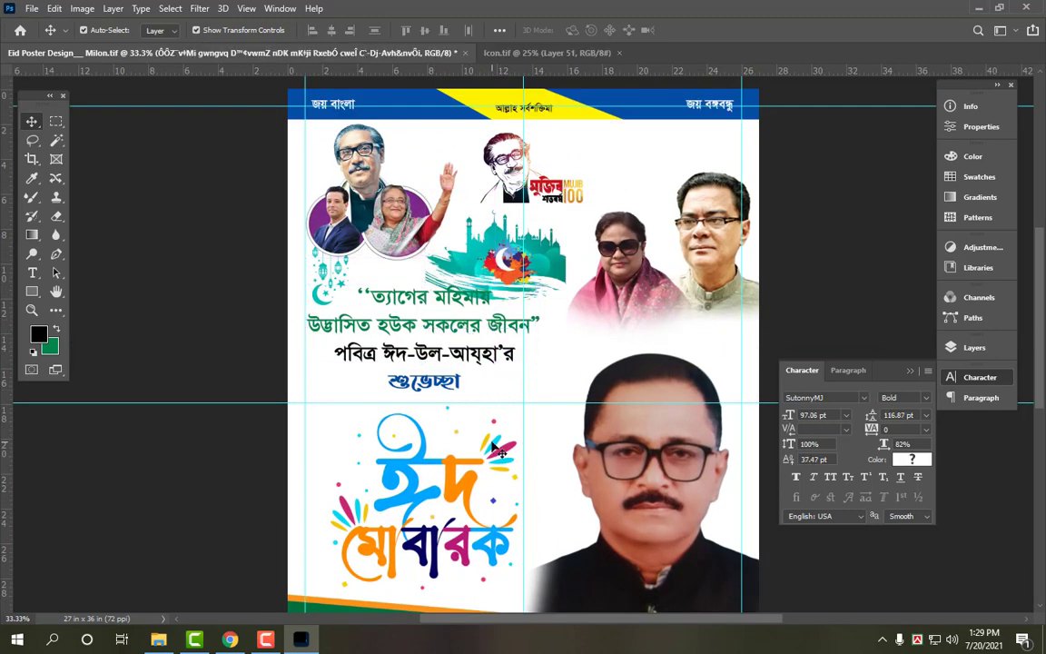
drag(445, 389, 486, 408)
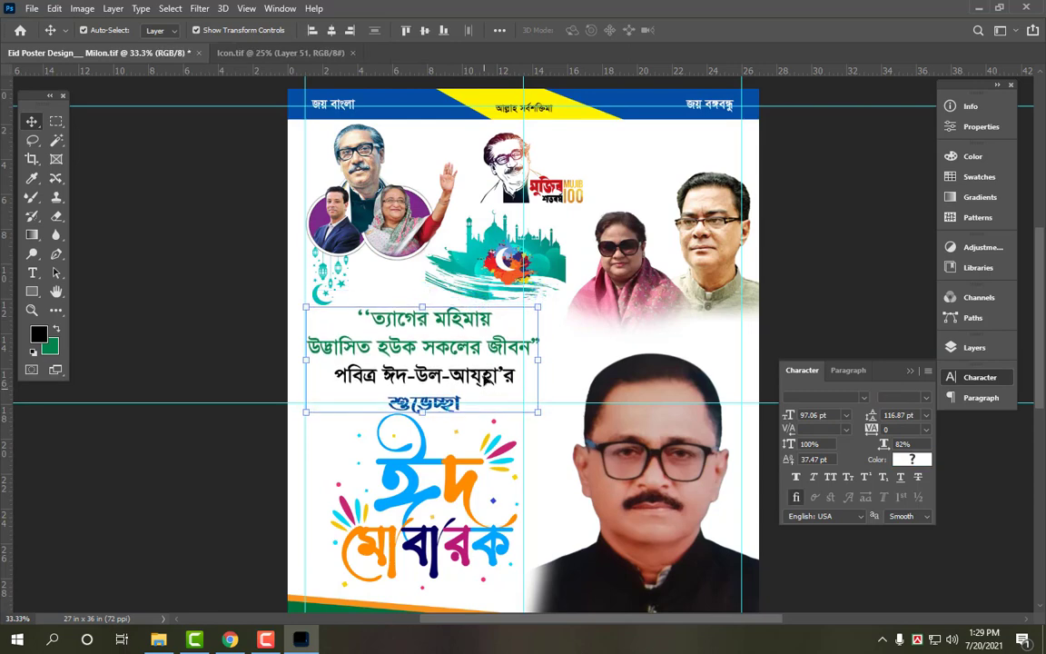
Resize the mosque artwork to about 9 in wide and position it between the logo and the greeting text.
click(498, 262)
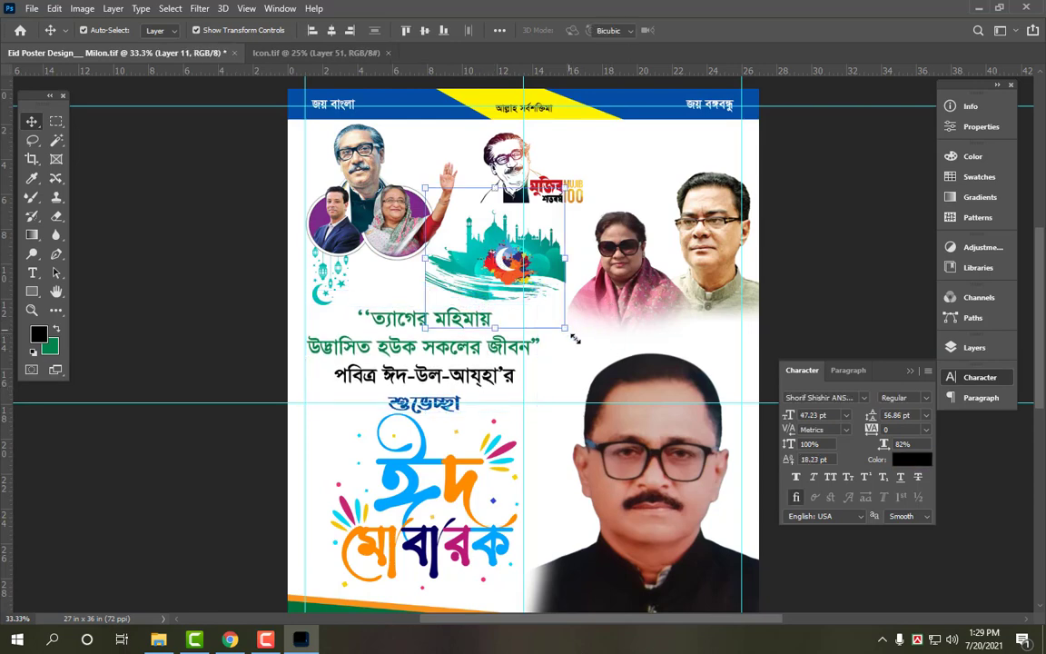
drag(574, 339, 601, 363)
key(Return)
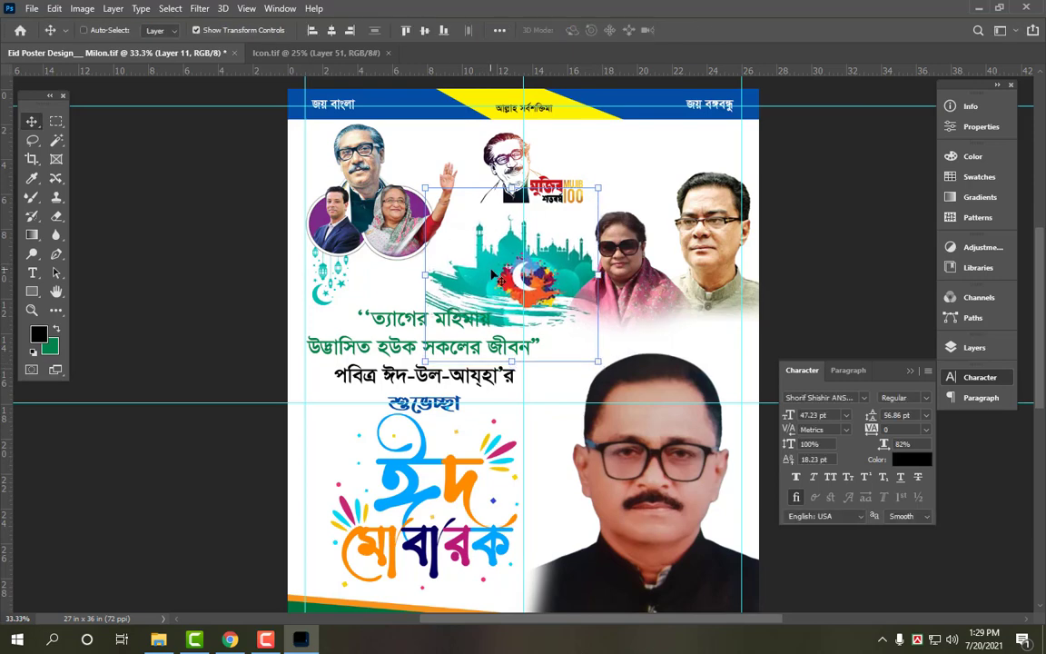
drag(486, 267, 483, 273)
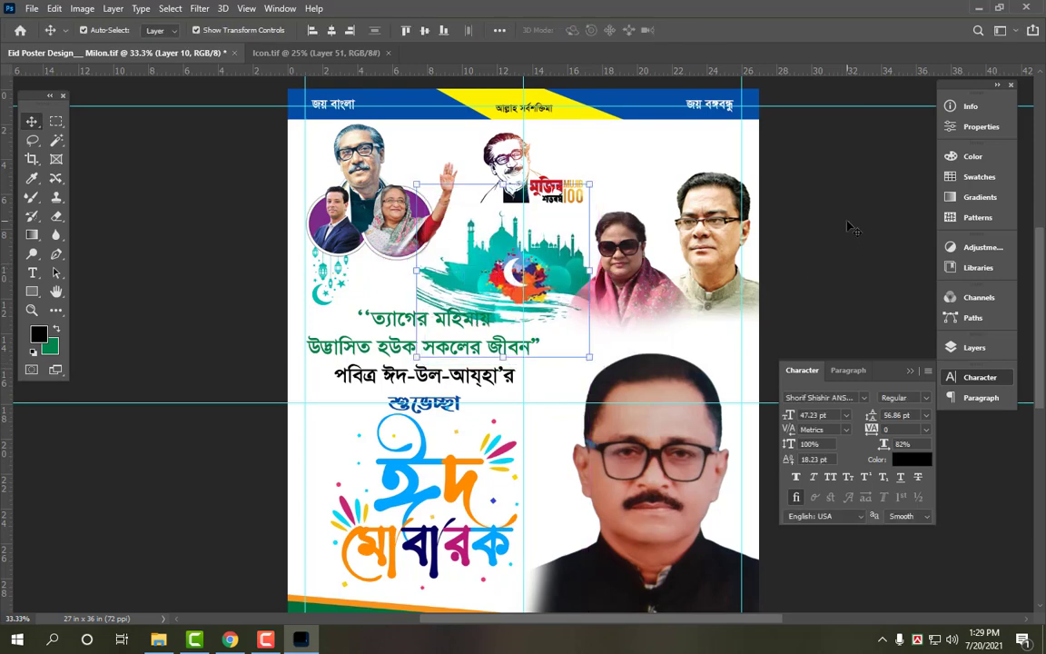
click(768, 359)
click(555, 282)
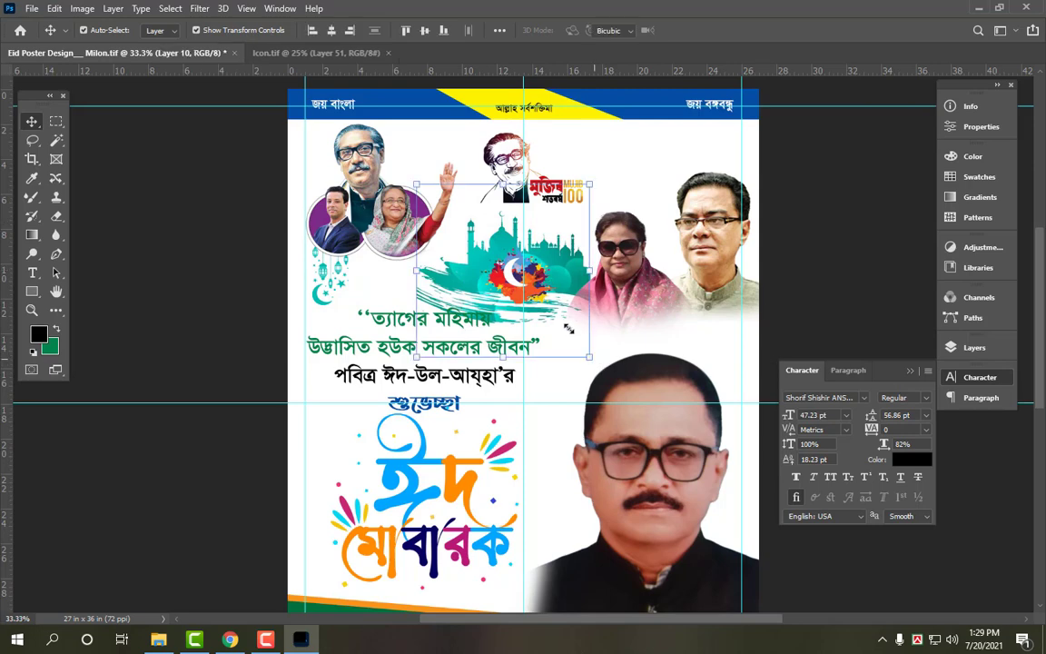
drag(569, 329, 549, 305)
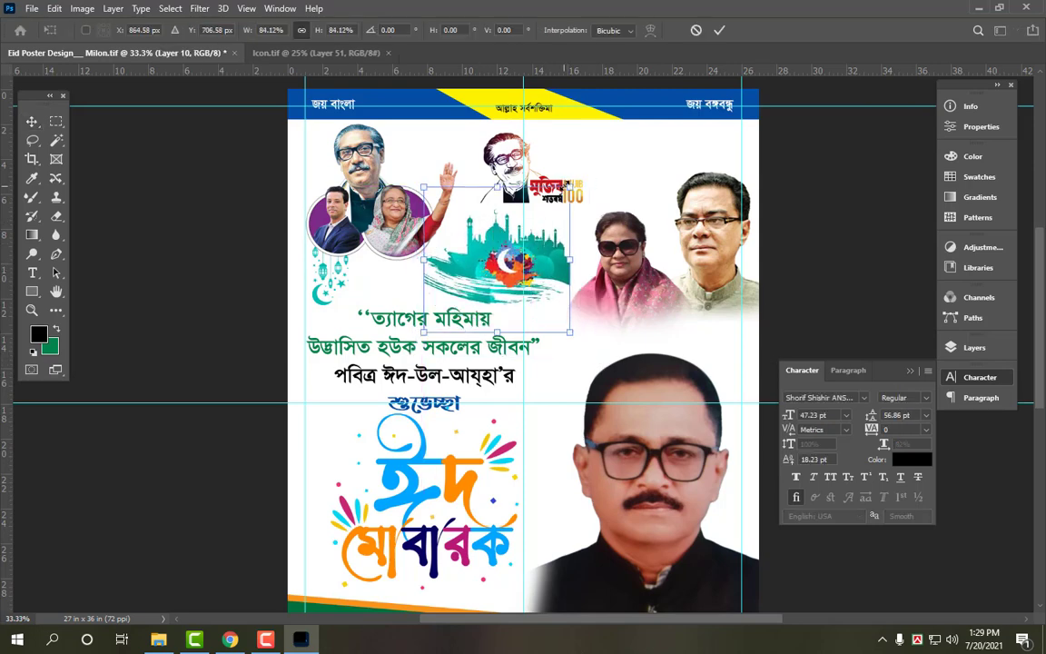
drag(570, 188, 577, 179)
drag(573, 269, 573, 276)
key(Return)
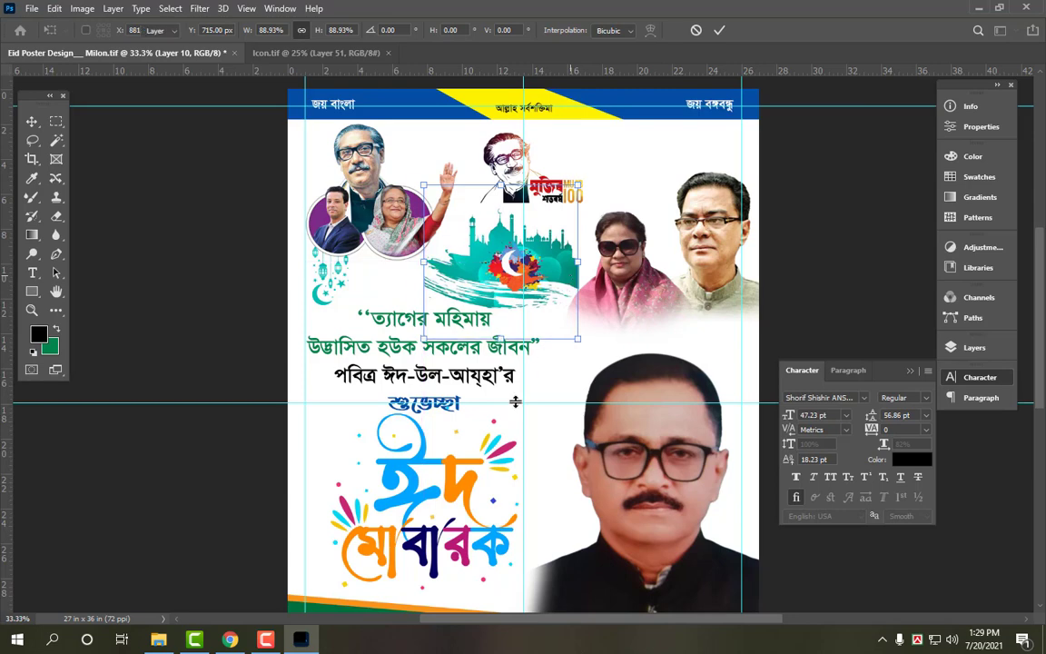
click(473, 385)
click(404, 488)
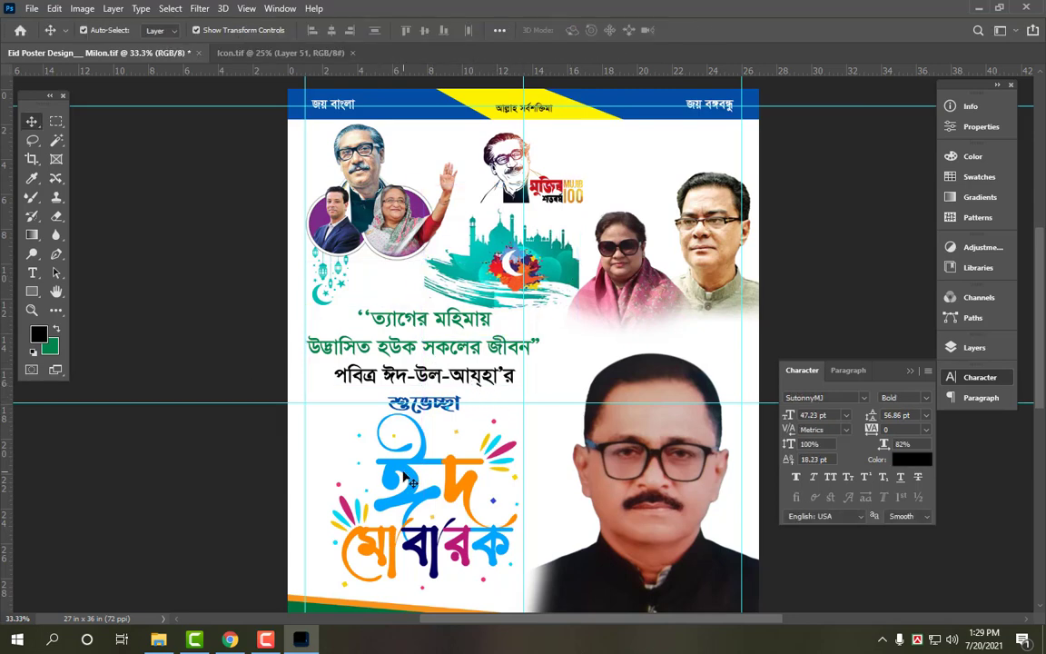
key(ctrl+0)
key(ctrl+s)
Try the yellow brush artwork from Icon.tif on the poster, enlarged to 165.61% above the name band, and delete it.
key(ctrl+Tab)
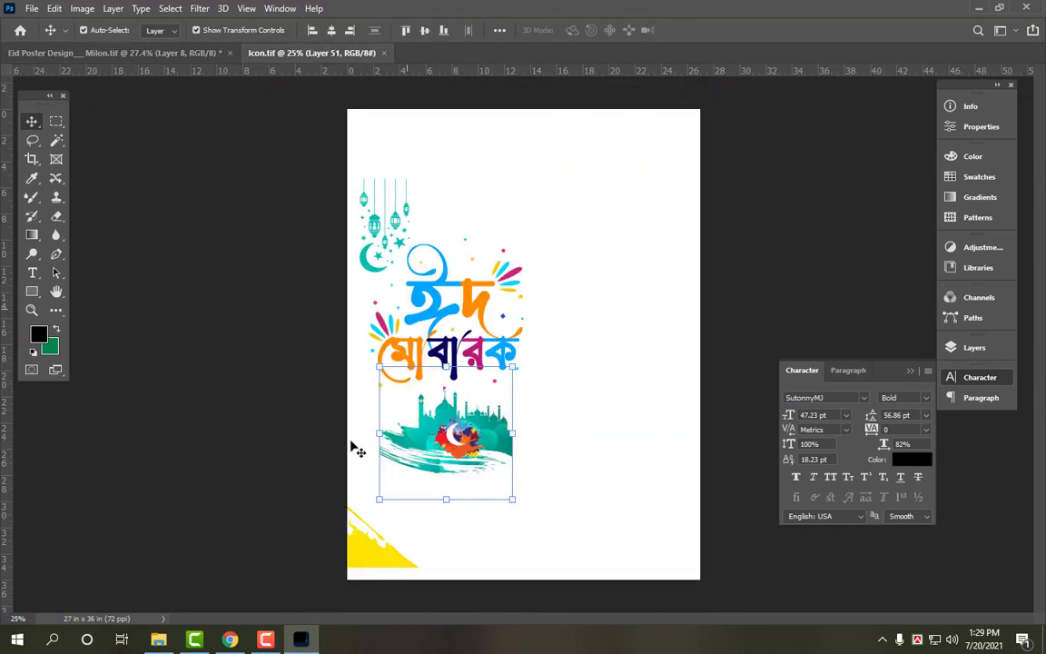
drag(385, 560, 388, 30)
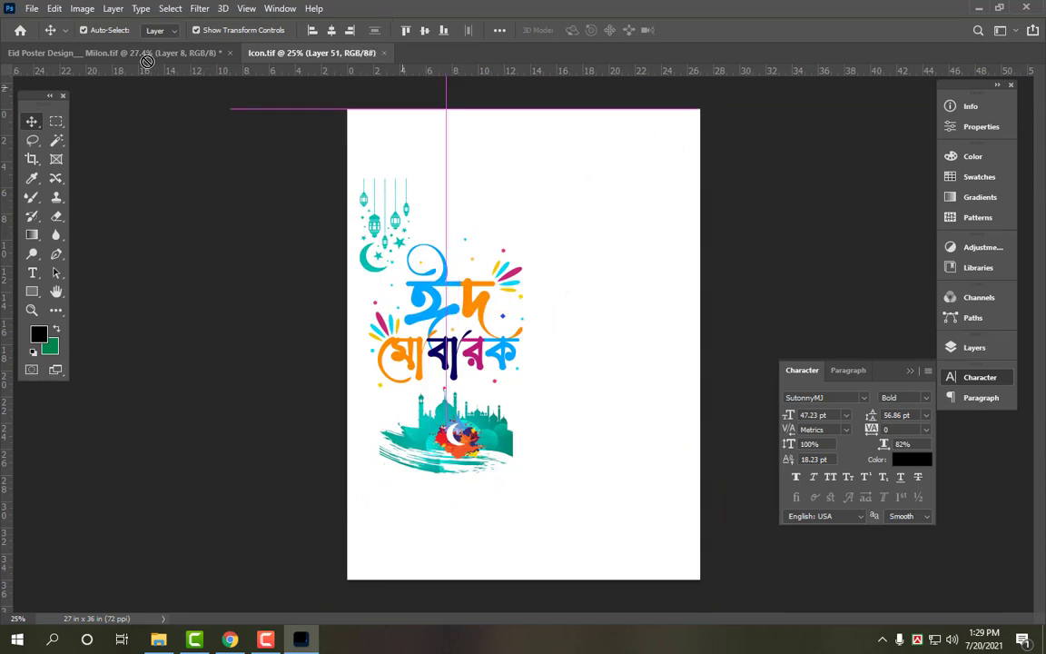
drag(156, 54, 442, 518)
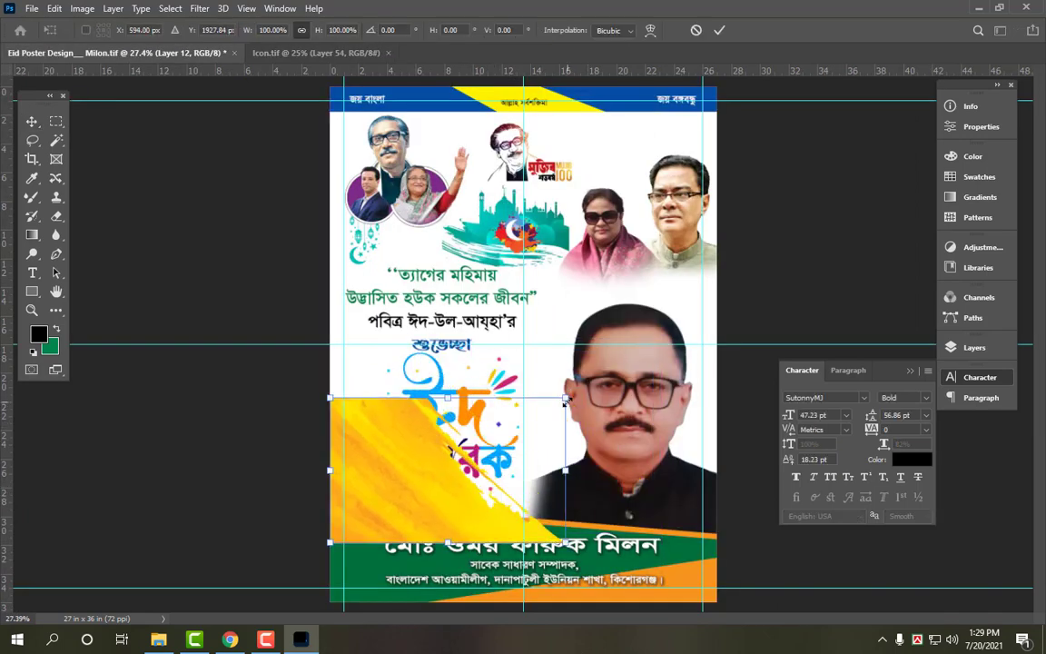
drag(566, 398, 732, 314)
key(Return)
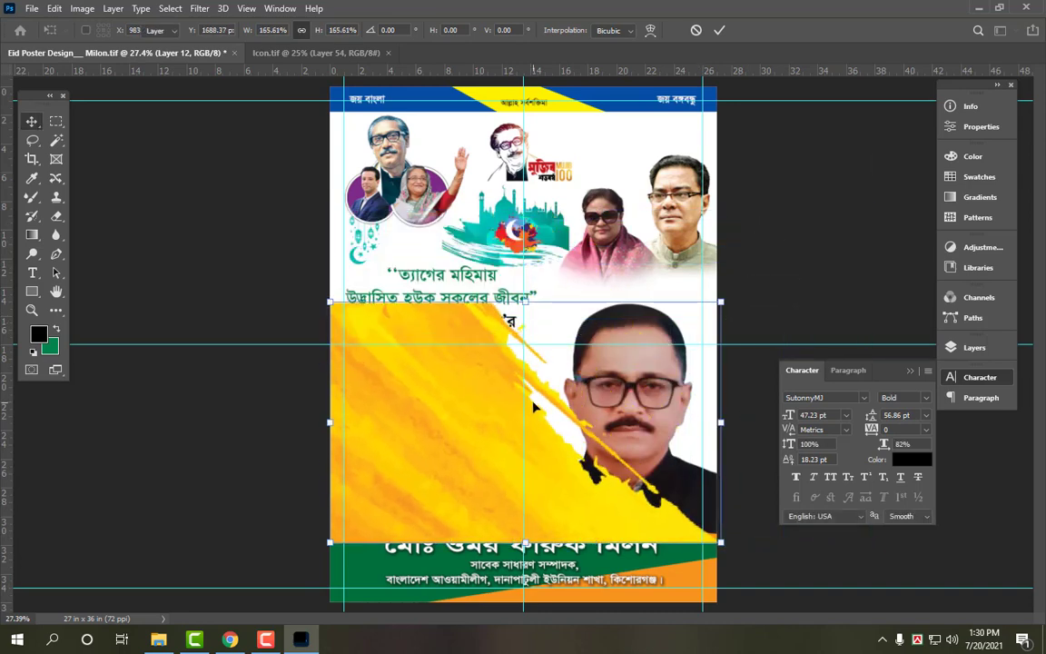
key(Delete)
click(807, 251)
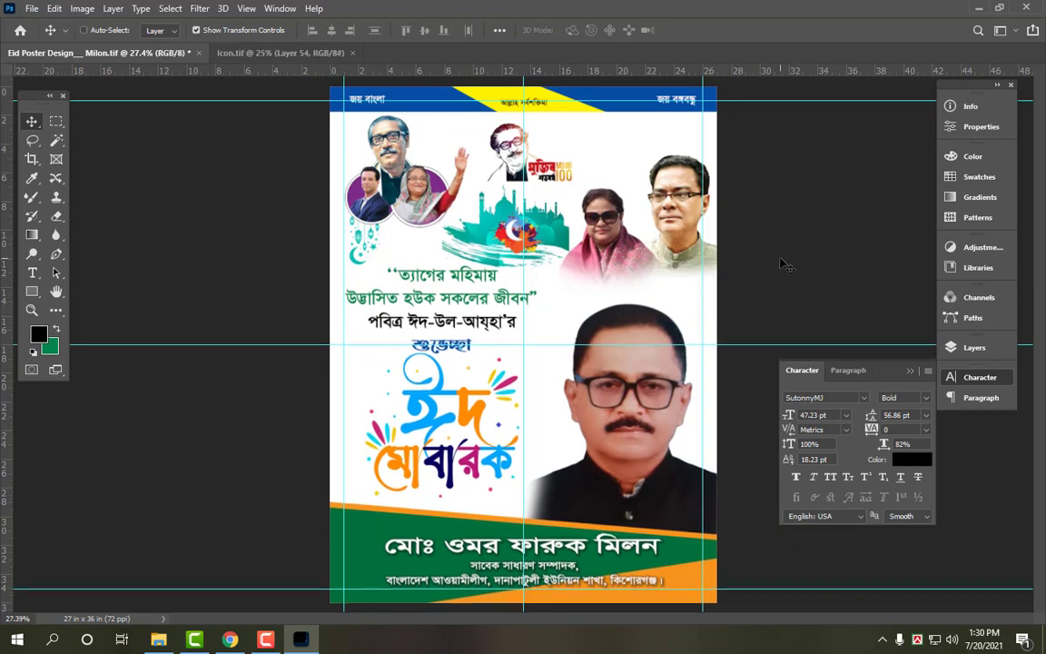
key(ctrl+0)
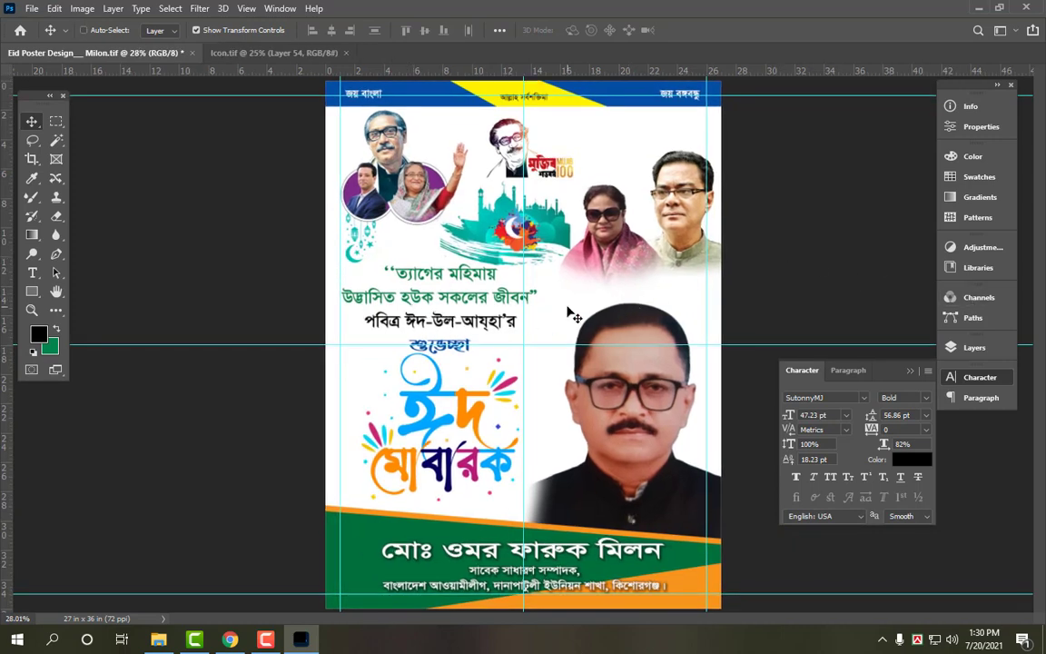
Bring the yellow brush artwork from Icon.tif into the poster again, flip it horizontally and enlarge it to span the page below the header.
click(273, 53)
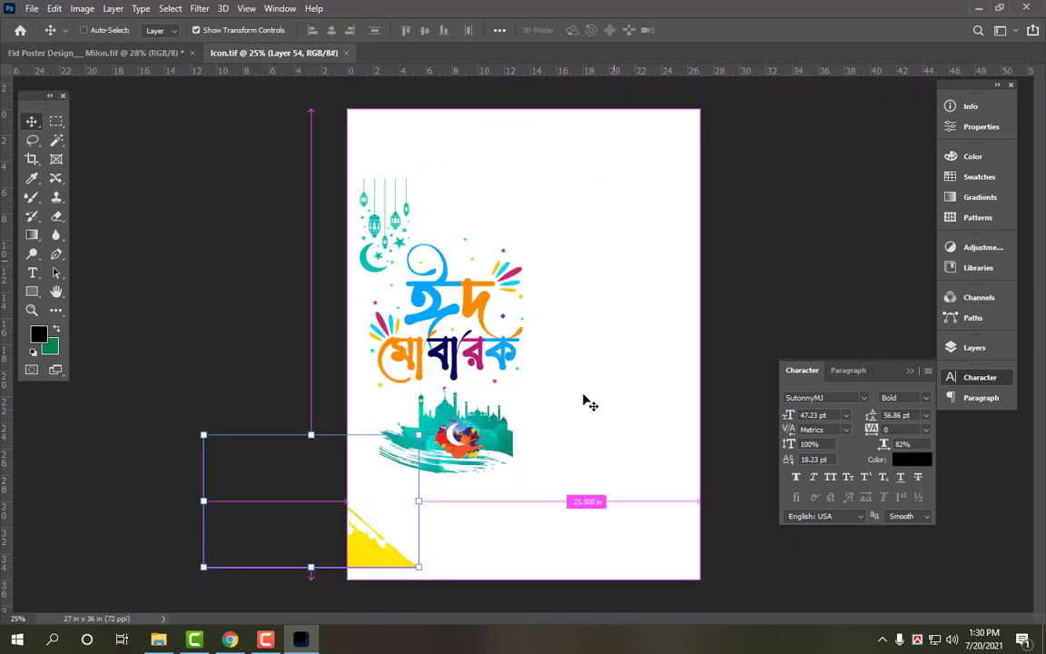
drag(369, 550, 496, 286)
key(ctrl+minus)
key(ctrl+minus)
key(ctrl+t)
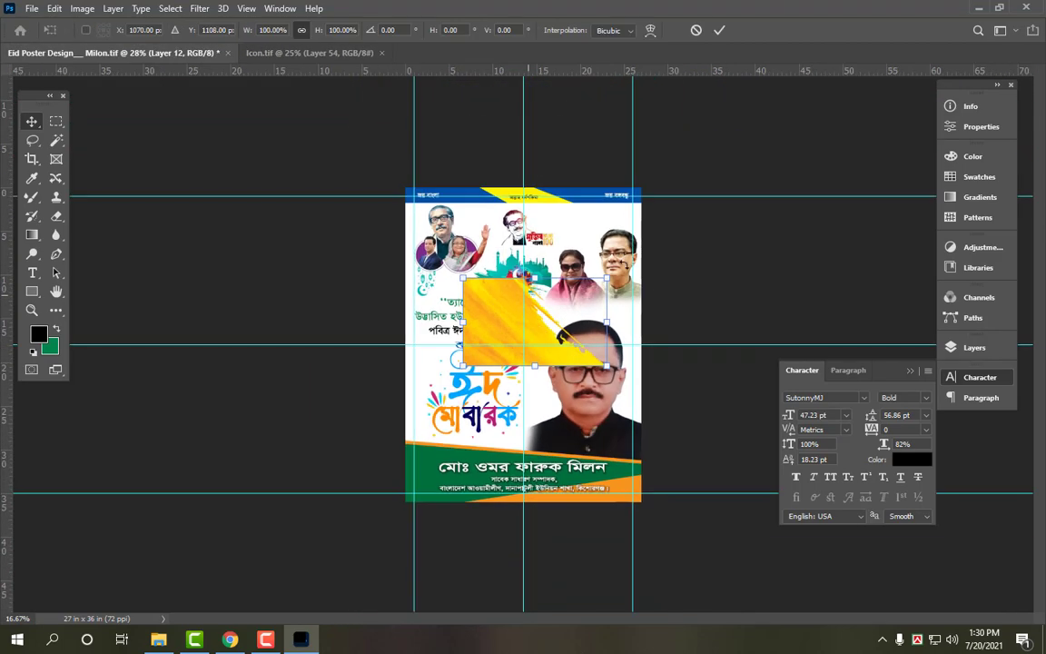
drag(607, 276, 771, 177)
right_click(553, 285)
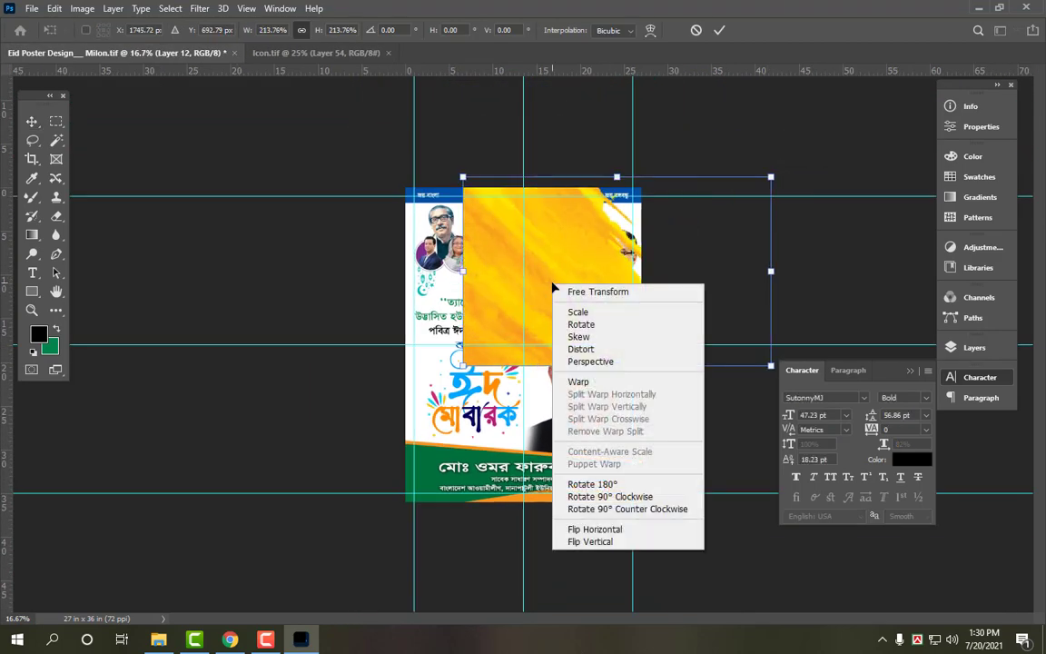
click(590, 530)
drag(590, 290, 479, 311)
drag(352, 387, 245, 491)
mouse_move(626, 411)
mouse_down()
mouse_move(643, 405)
mouse_move(631, 409)
mouse_up()
key(Return)
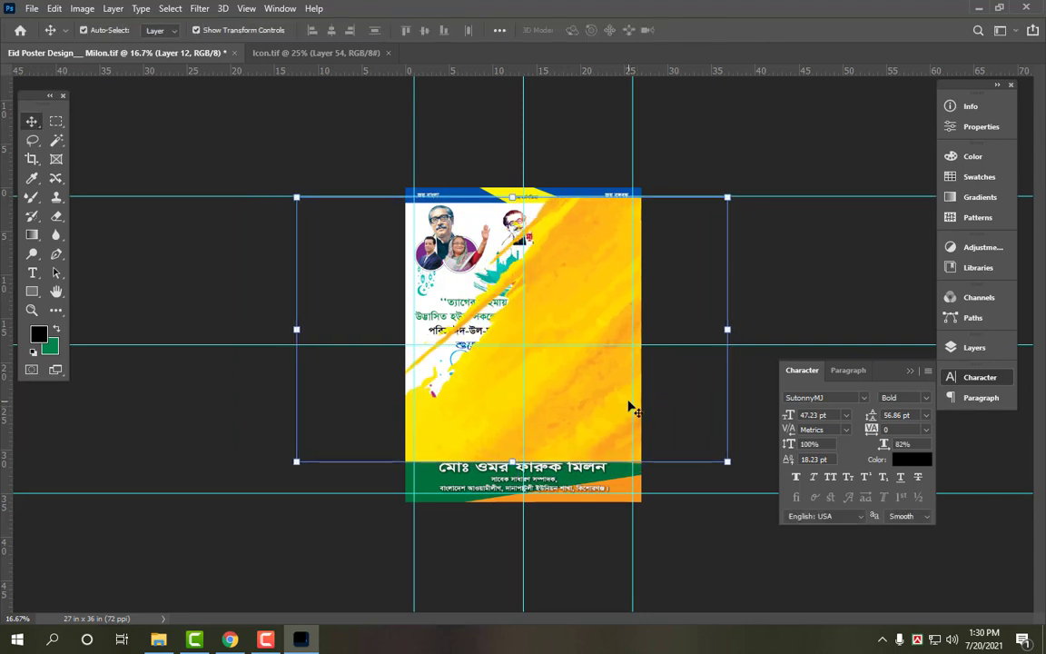
Try the yellow artwork as a faded background behind the other poster elements, and remove it.
key(ctrl+shift+[)
key(ctrl+])
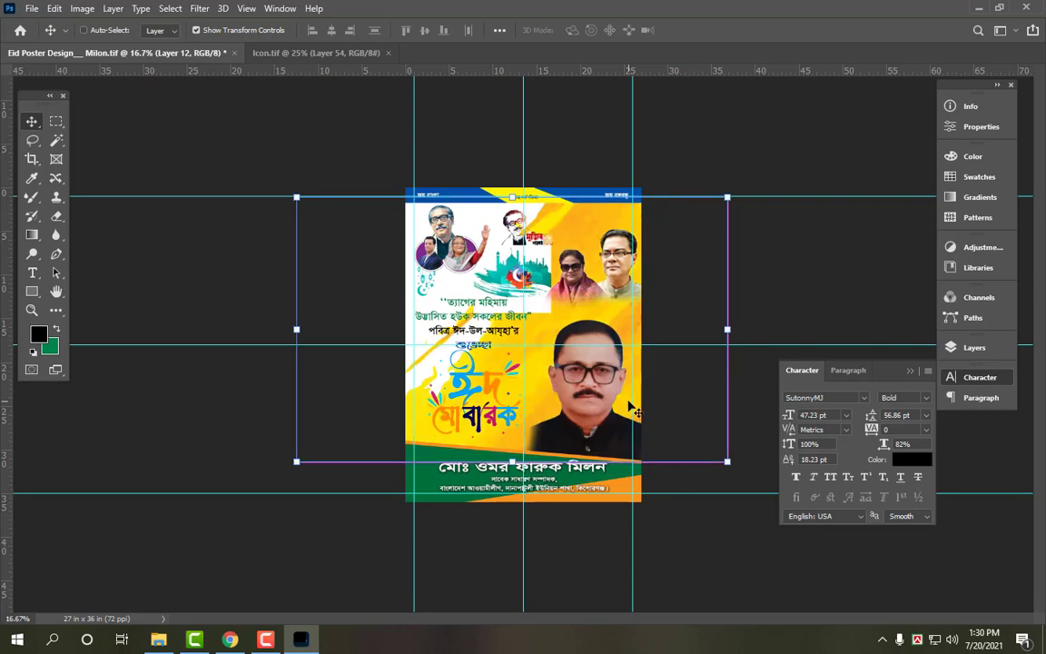
key(ctrl+[)
key(ctrl+])
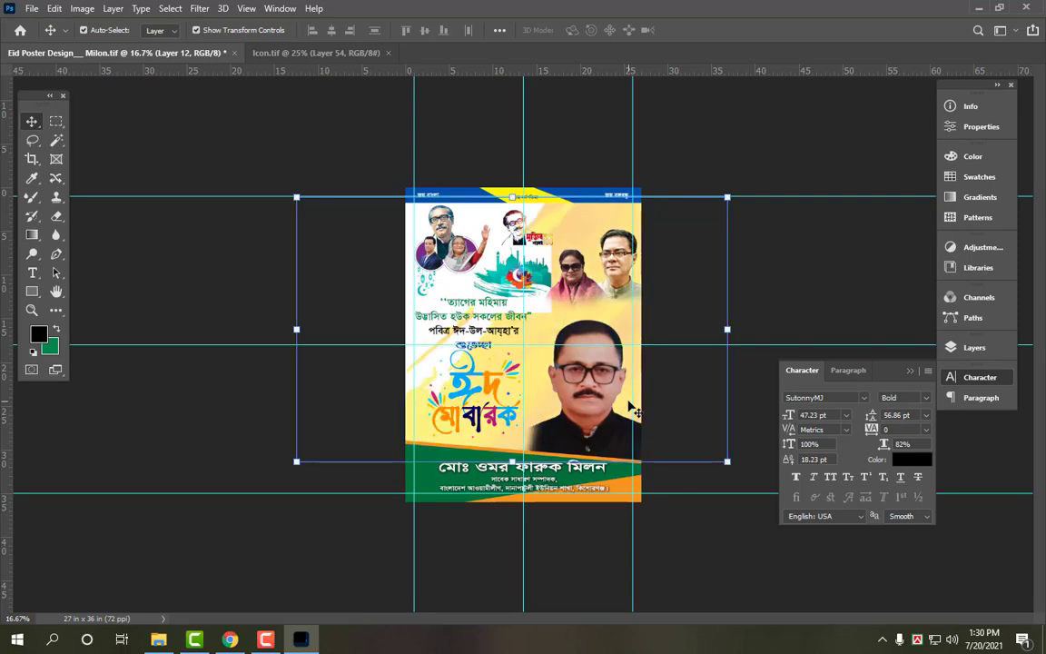
key(ctrl+[)
key(ctrl+plus)
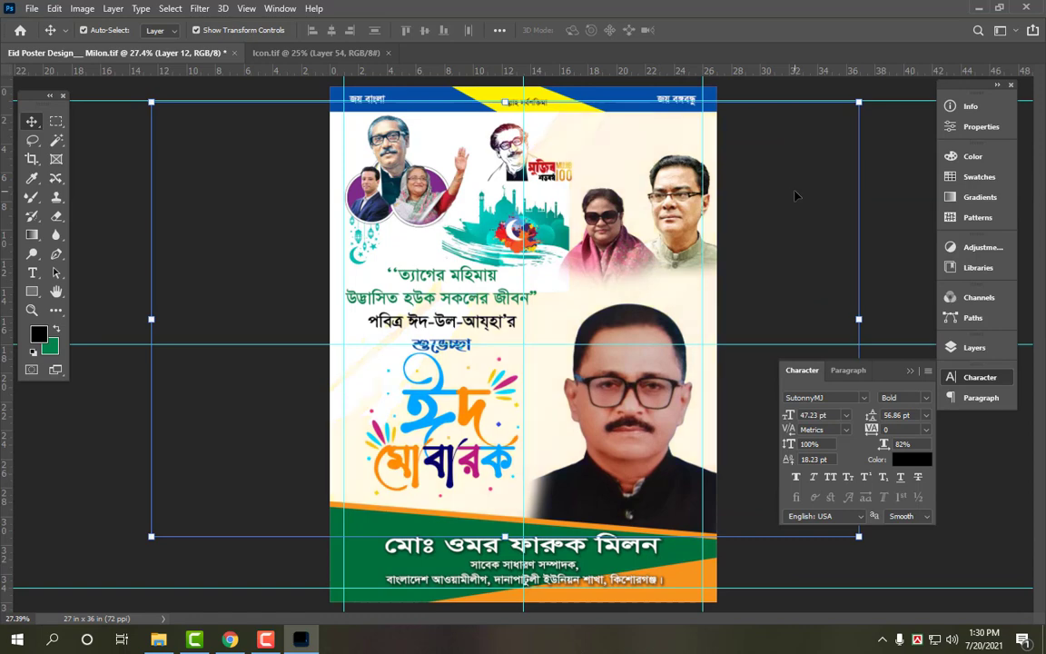
click(886, 224)
key(ctrl+0)
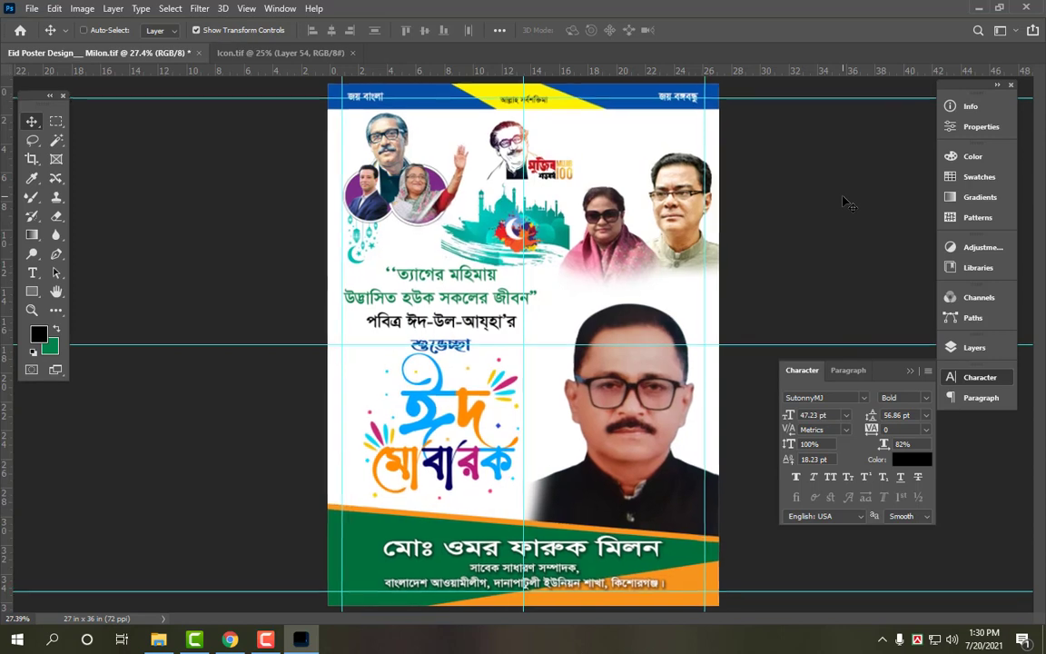
Scale the three-line green and black greeting text down to 86.36 pt.
click(468, 276)
key(ctrl+plus)
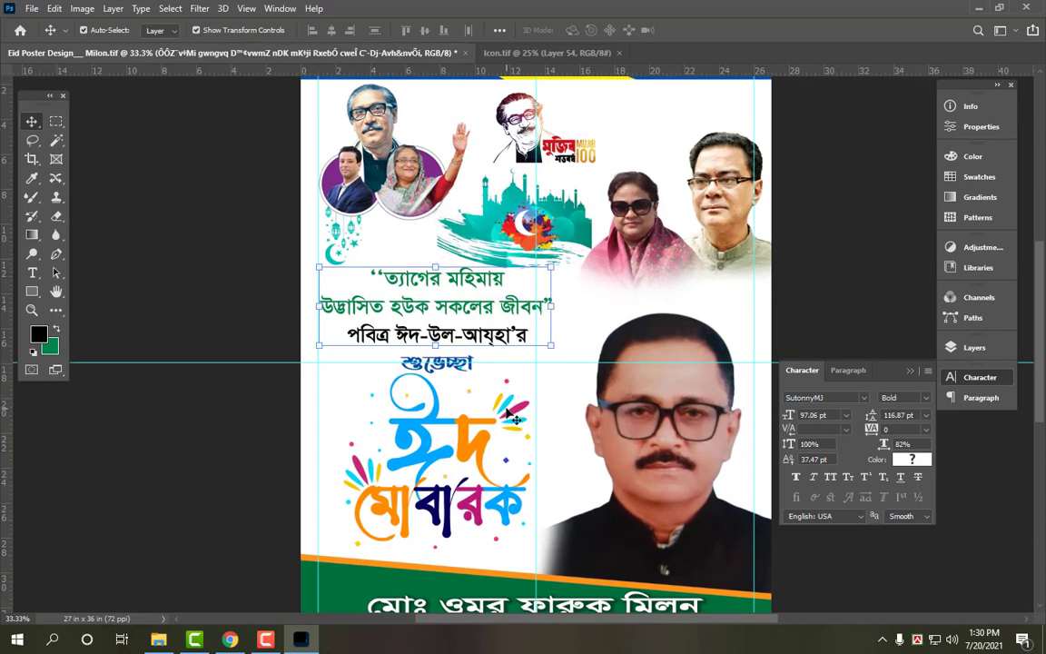
drag(434, 268, 434, 274)
key(Return)
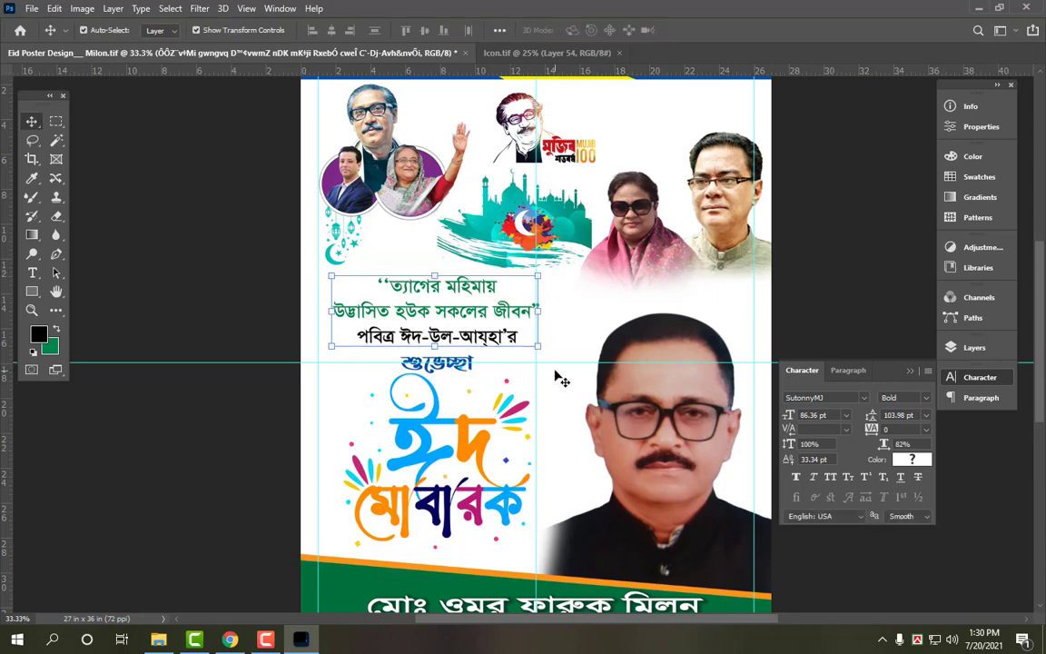
Nudge the blue word "শুভেচ্ছা" up closer to the black greeting line.
key(ctrl+plus)
key(ctrl+plus)
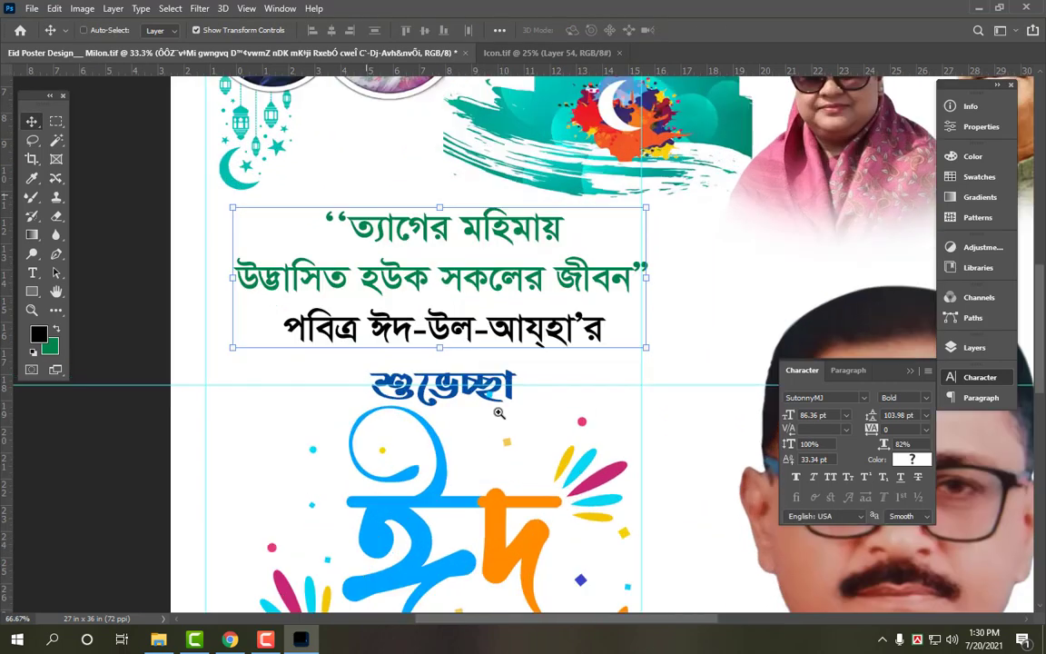
click(447, 374)
key(Up)
key(Up)
key(Up)
key(Up)
key(Up)
key(Up)
key(Up)
key(Up)
key(Up)
key(Up)
key(Up)
key(Up)
key(Up)
key(Up)
key(Up)
key(Up)
key(Up)
key(Up)
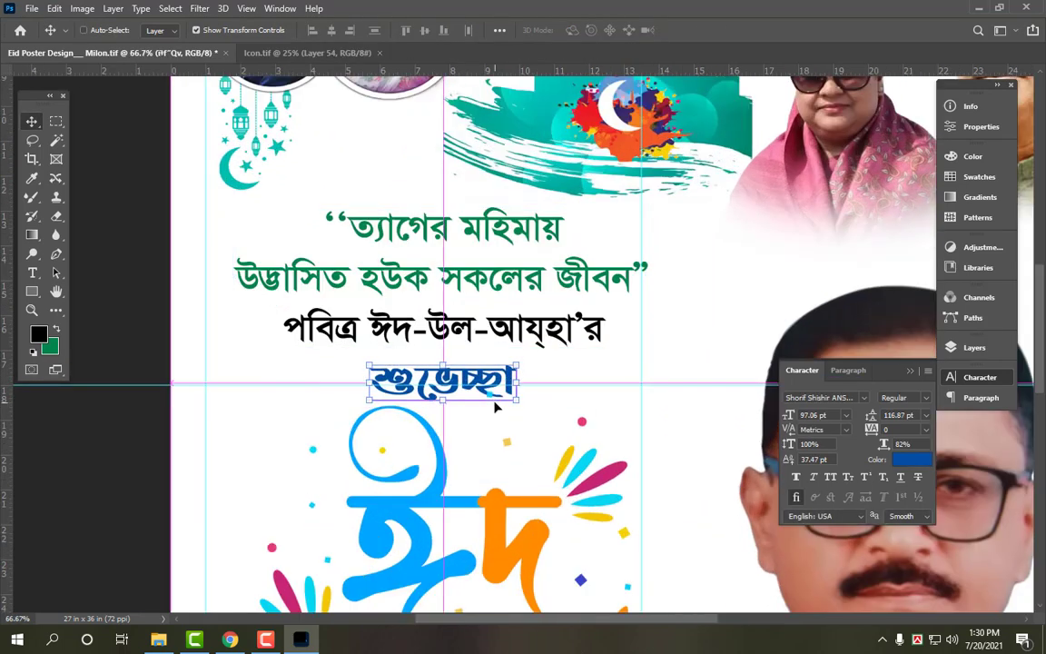
key(ctrl+0)
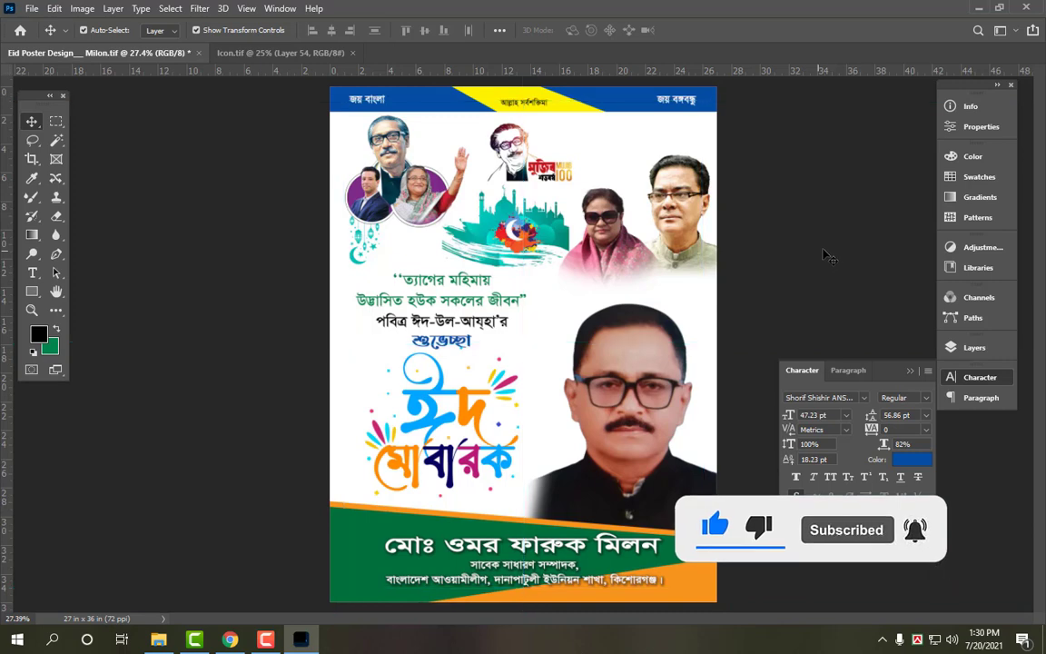
Save the poster document.
scroll(823, 256, up, 1)
key(ctrl+s)
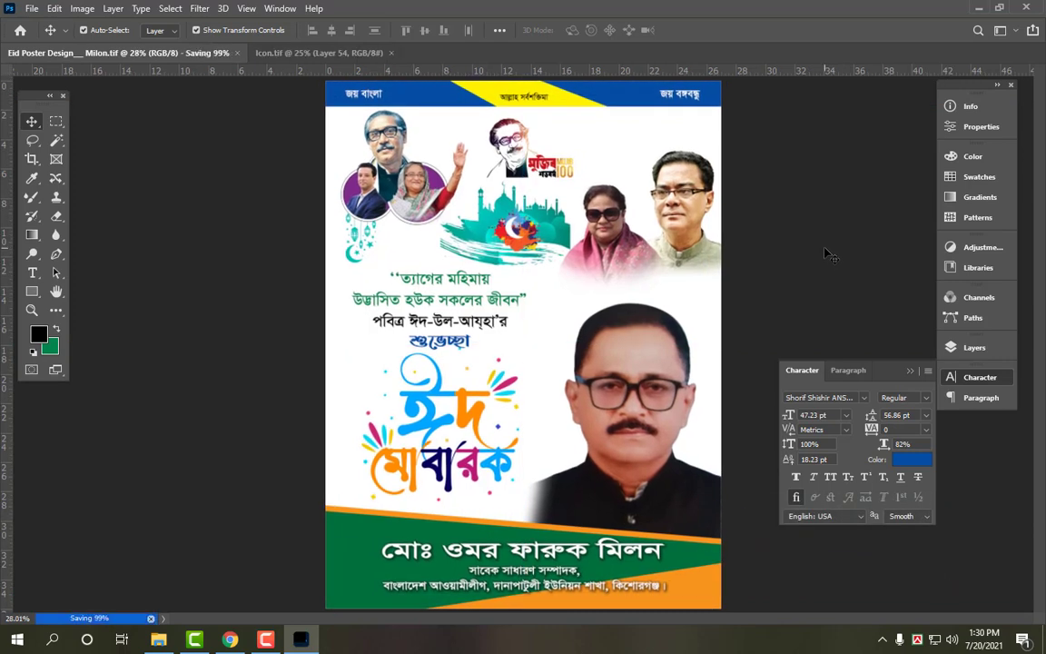
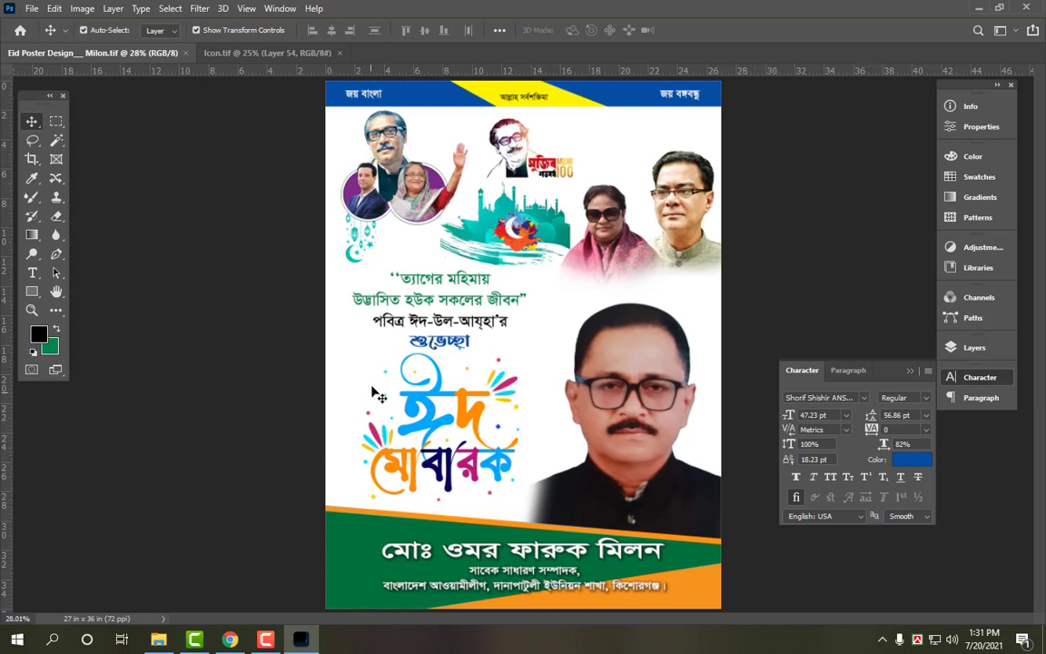
Try drawing a white triangle shape over the Eid Mubarak lettering, and undo it.
click(56, 121)
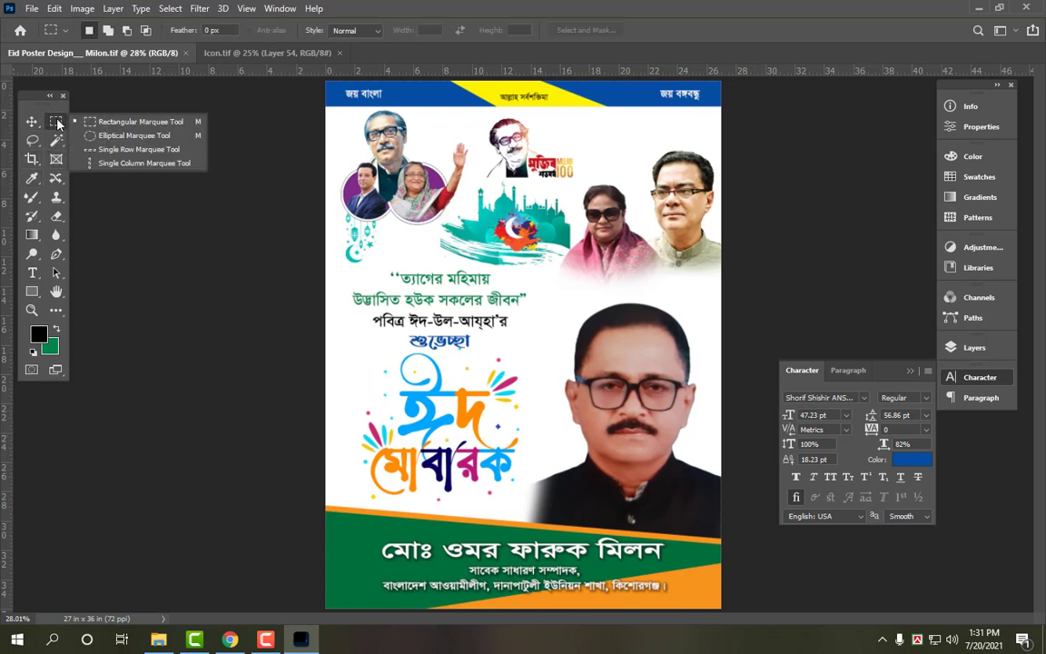
click(37, 292)
click(69, 334)
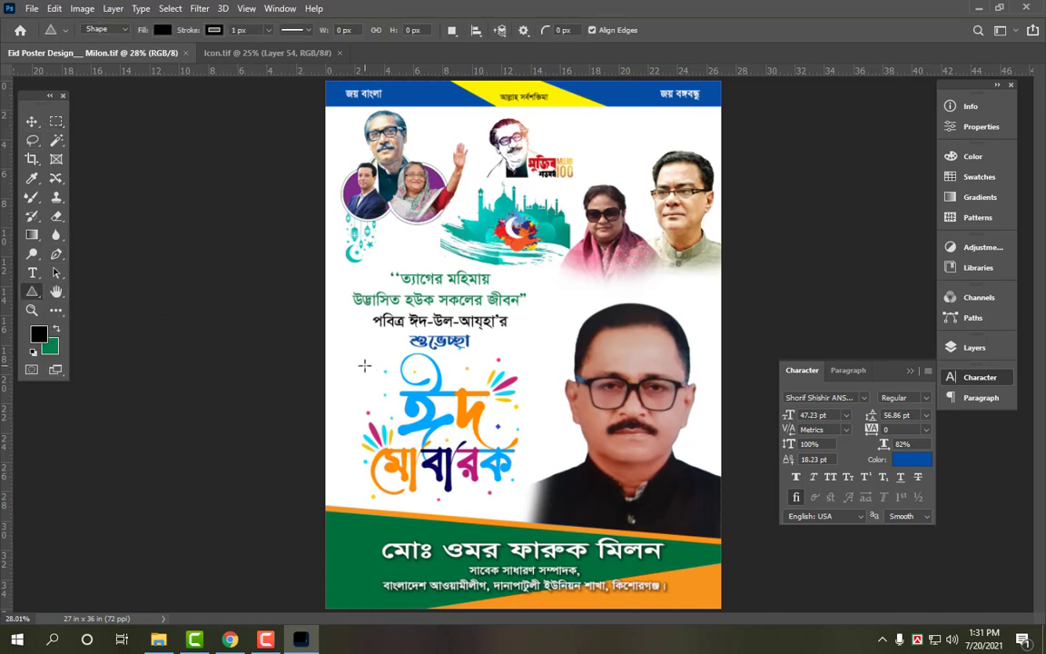
alt+click(392, 396)
drag(363, 365, 445, 413)
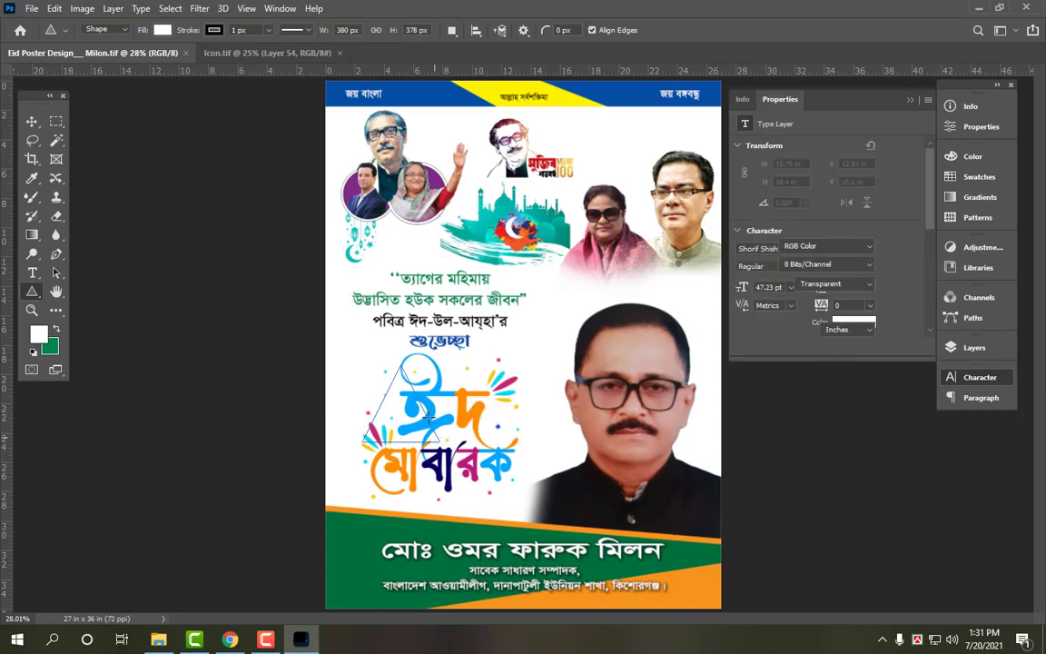
key(v)
key(ctrl+Return)
key(ctrl+e)
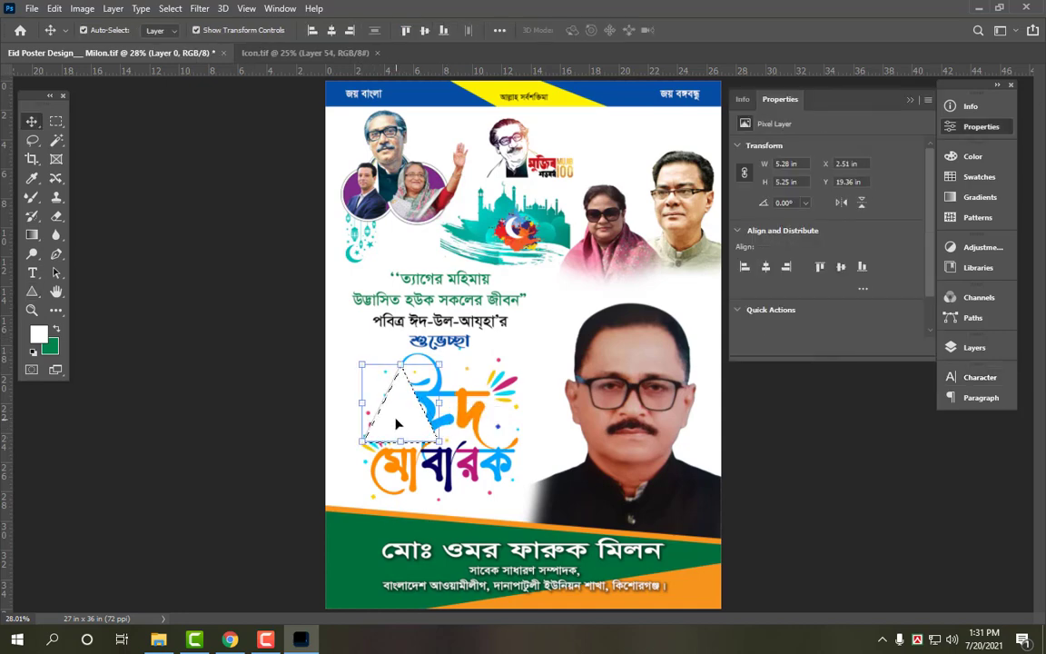
key(ctrl+d)
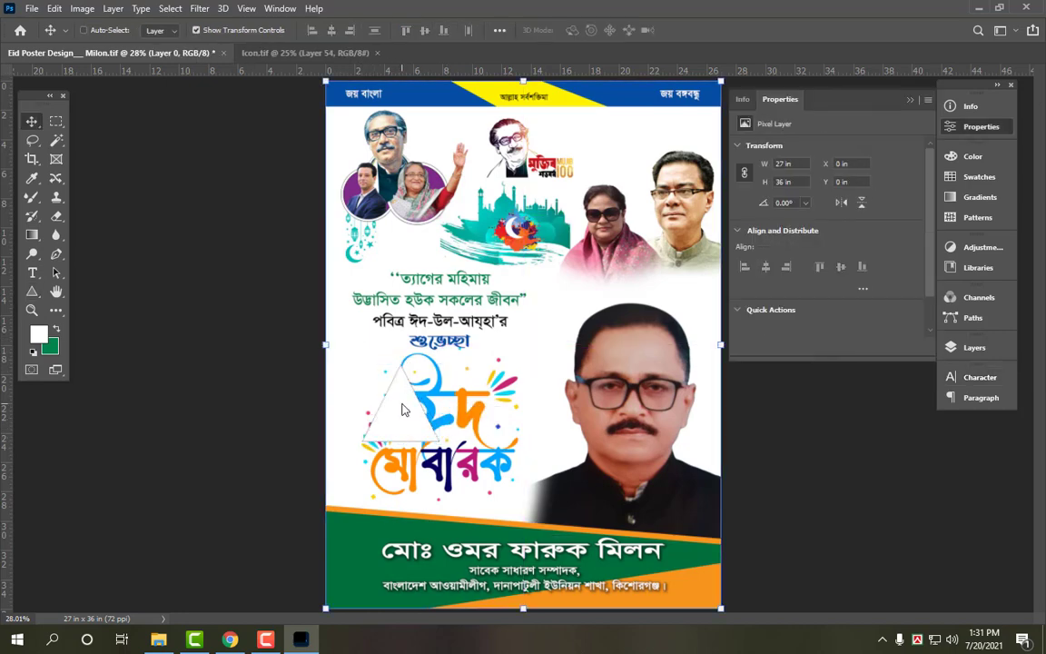
key(ctrl+z)
key(ctrl+z)
key(ctrl+z)
key(ctrl+z)
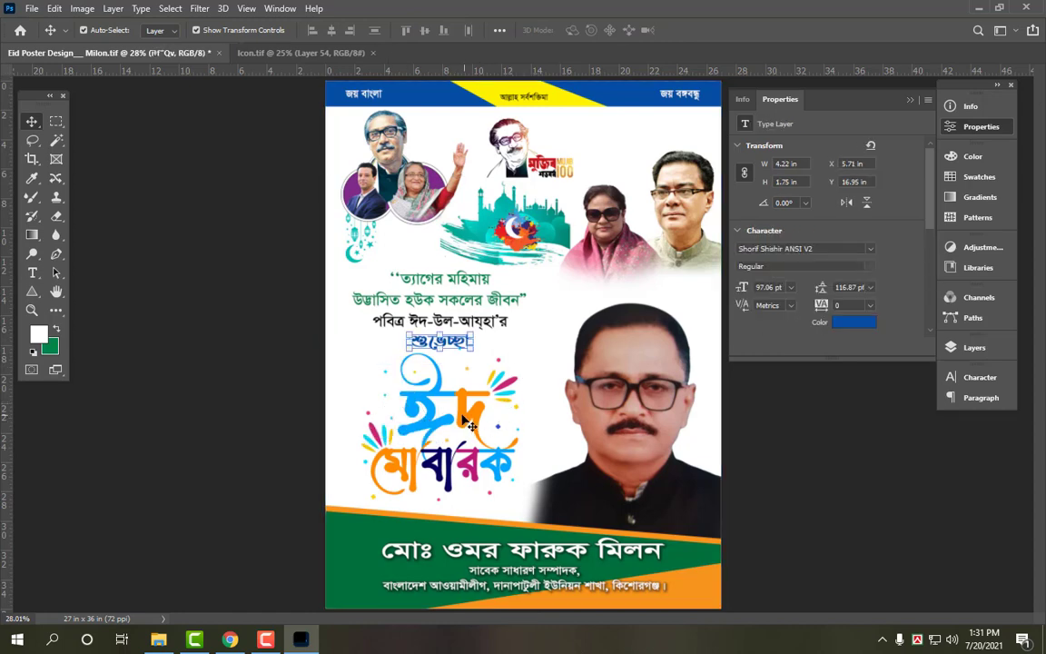
Draw a triangle about 5.67 x 4.97 in as a path beside the greeting text, and turn it into a white triangle on a new layer.
click(32, 290)
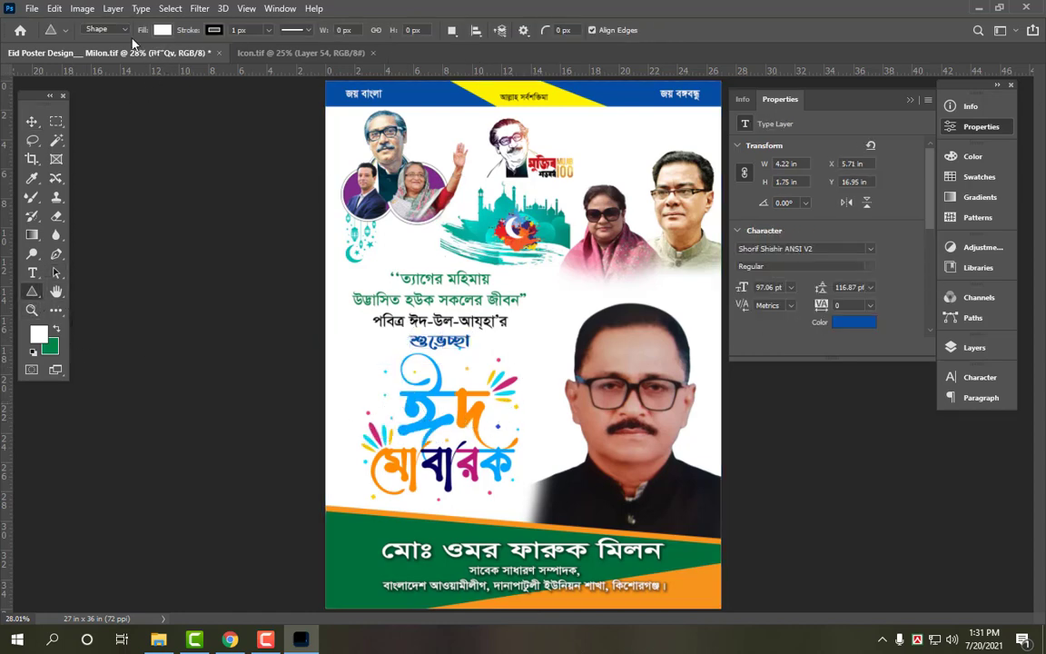
click(124, 32)
click(100, 53)
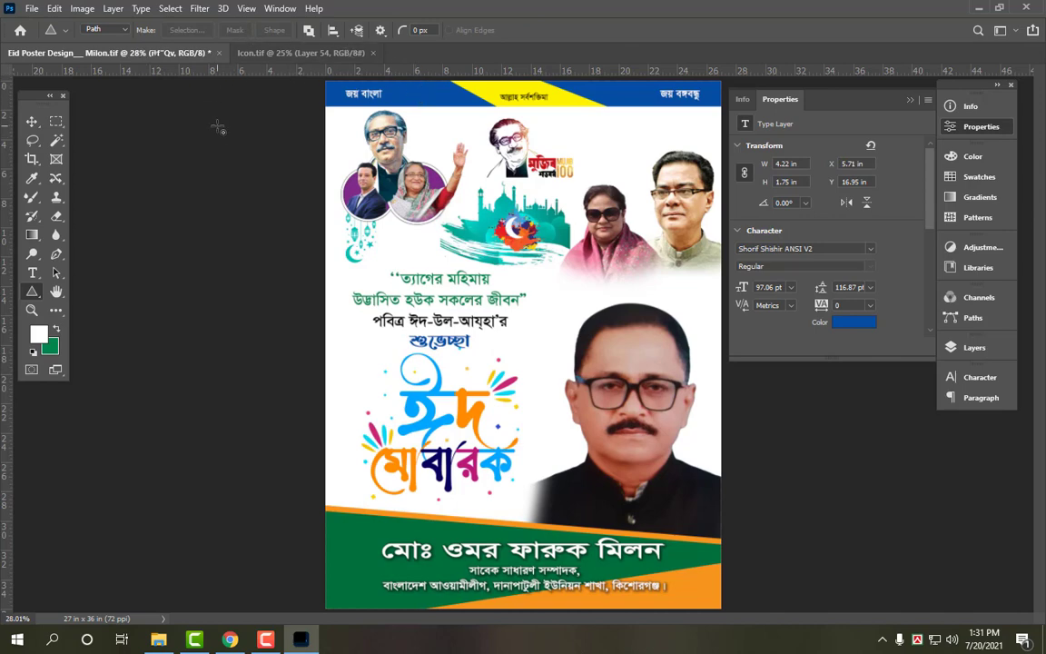
drag(517, 322, 590, 396)
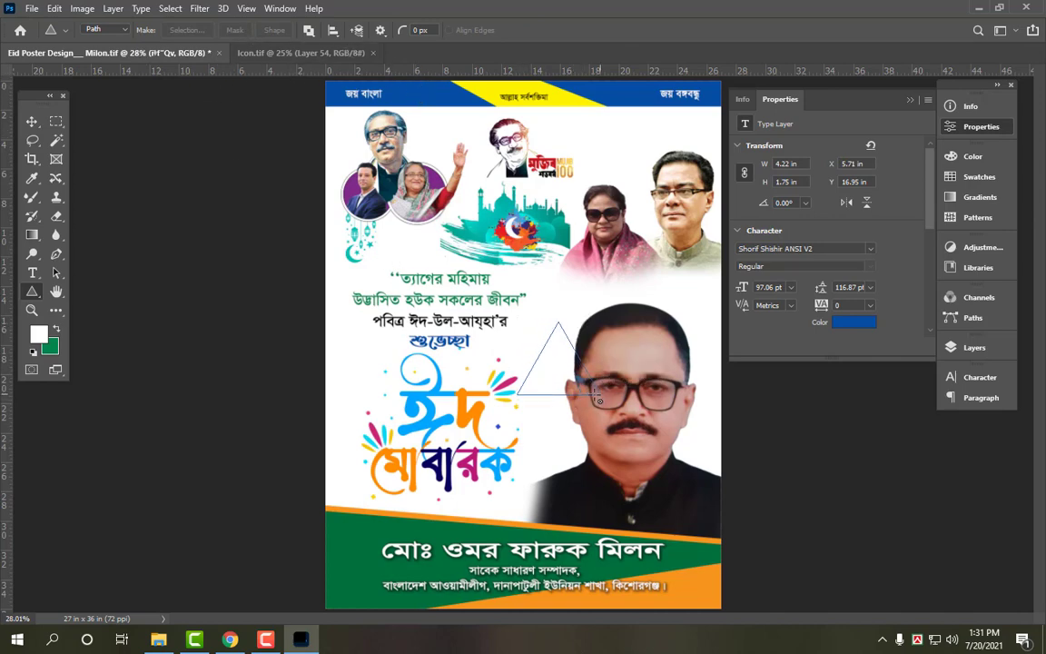
key(ctrl+Return)
key(v)
drag(544, 291, 522, 323)
key(Return)
key(ctrl+x)
key(ctrl+v)
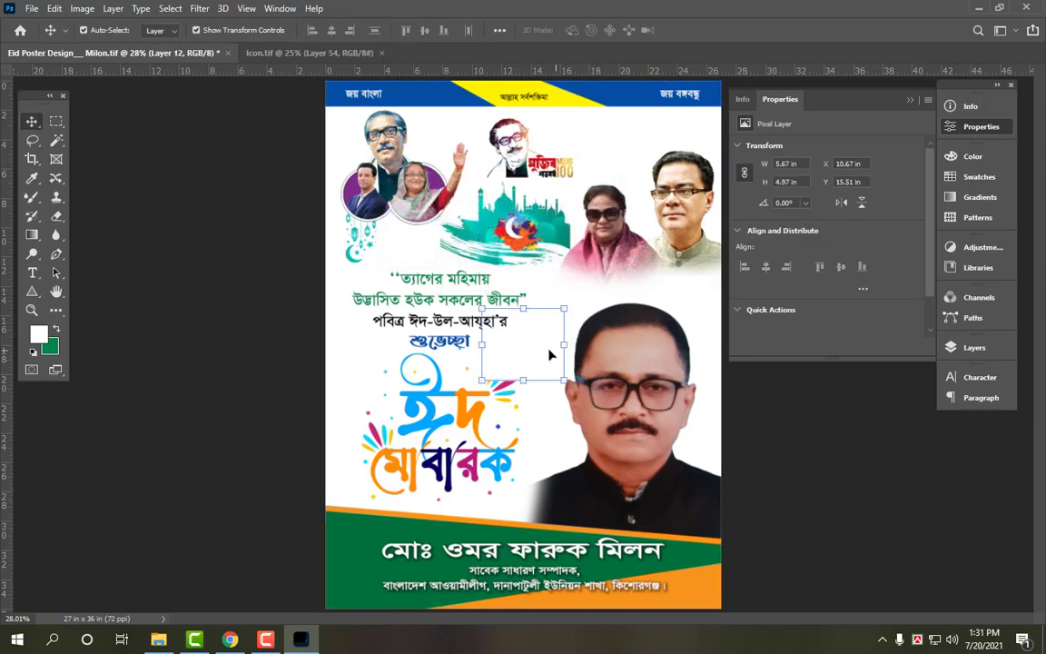
Set the background color to C 0, M 30, Y 100, K 0 and fill the triangle with it.
click(52, 353)
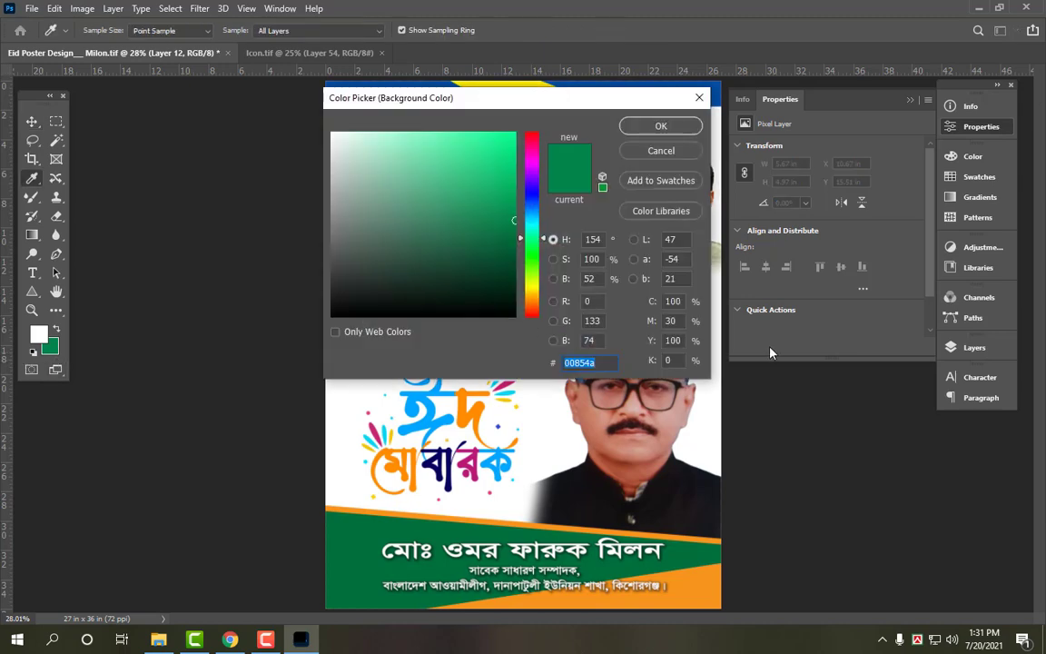
drag(684, 302, 614, 305)
text(0)
key(Return)
key(ctrl+shift+BackSpace)
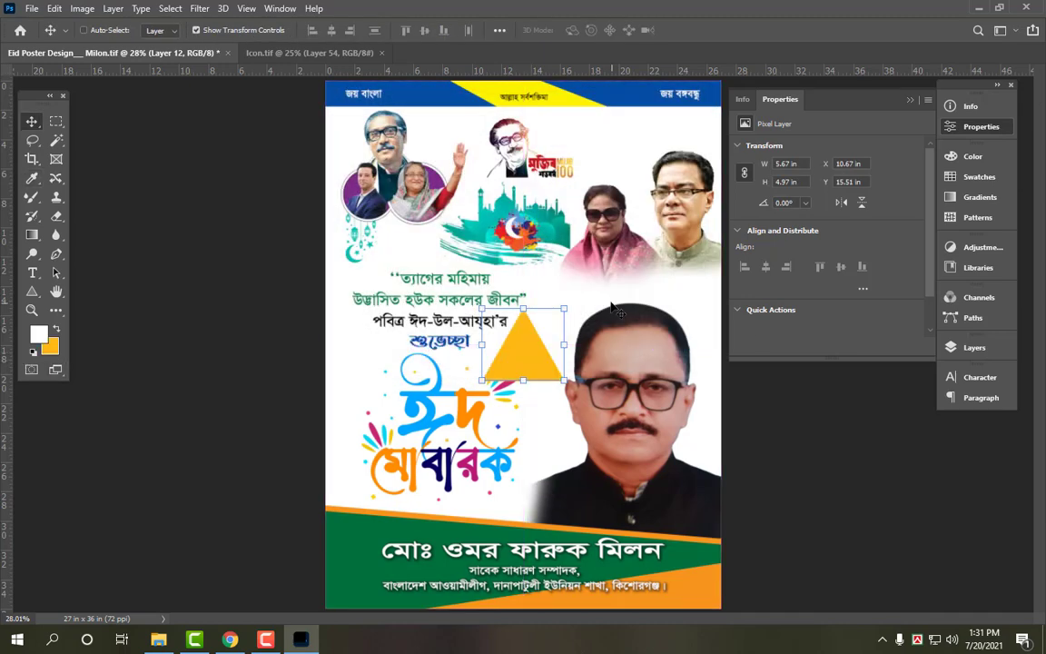
Rotate the yellow triangle 90° to point inward from the poster's left edge beside the Eid lettering, and enlarge it to about 4.42 x 6.82 in.
key(ctrl+t)
drag(536, 295, 359, 371)
ctrl+click(349, 355)
ctrl+click(349, 355)
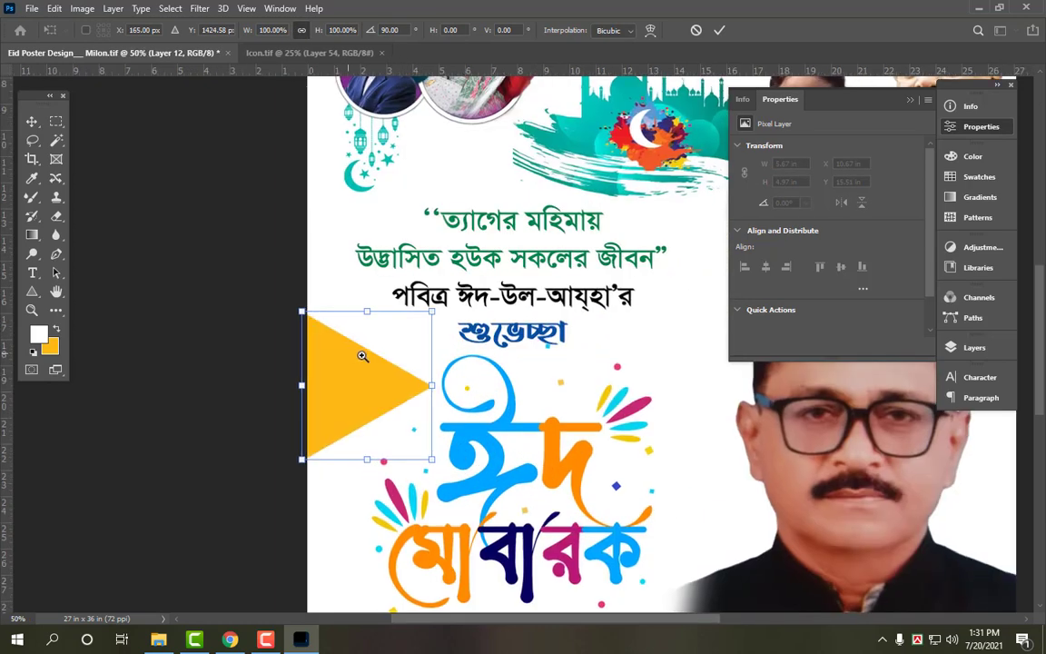
ctrl+click(363, 376)
drag(377, 290, 377, 258)
drag(487, 374, 397, 364)
key(Return)
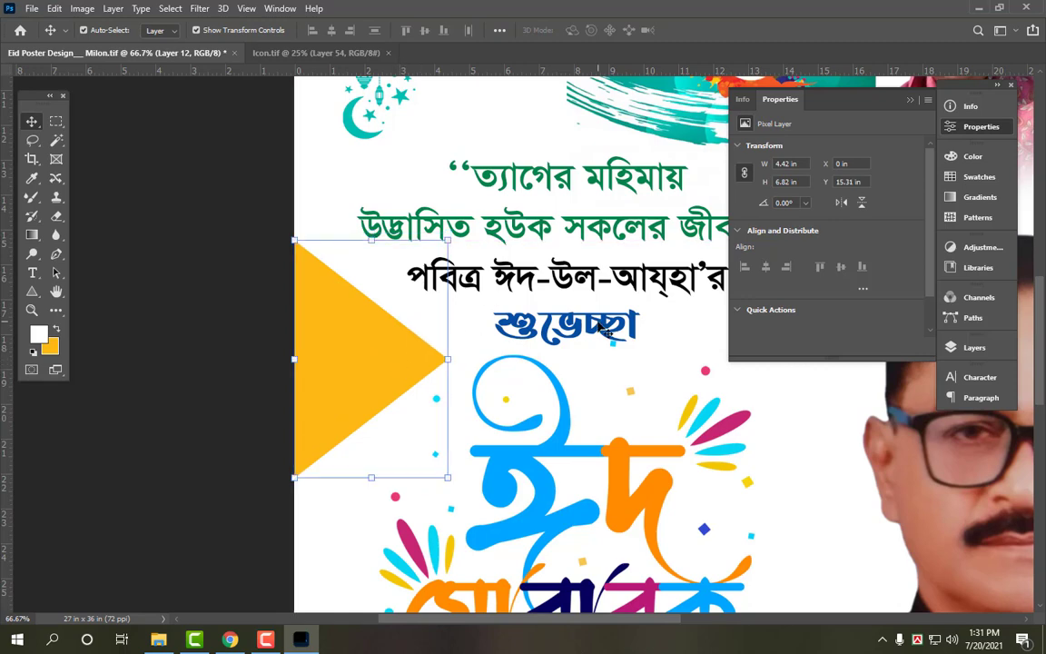
click(604, 326)
key(ctrl+0)
click(282, 353)
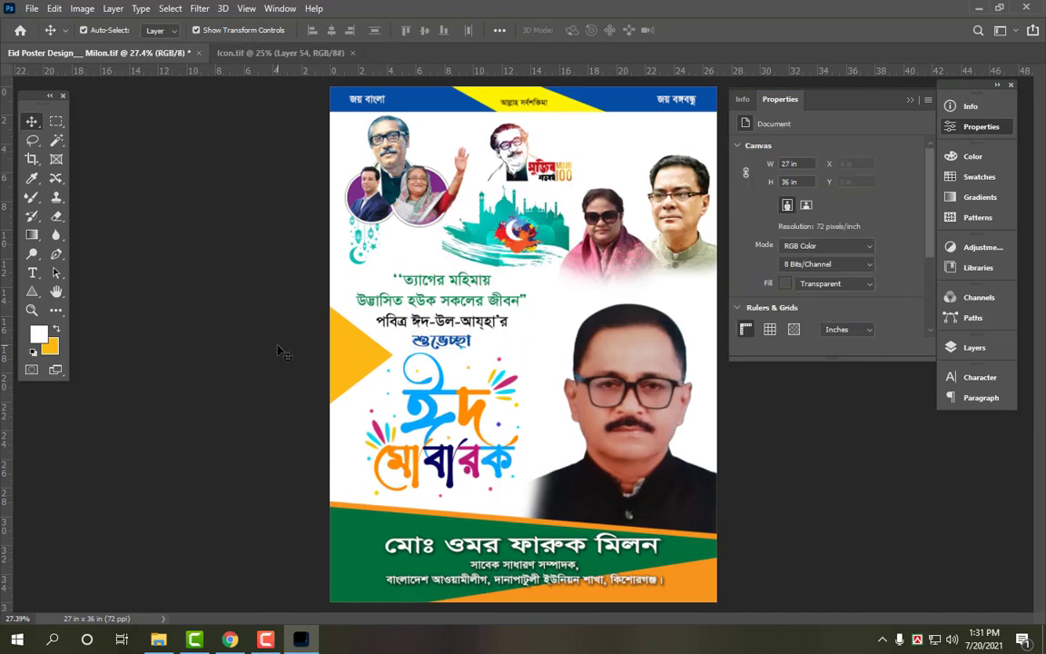
Duplicate the three-line greeting text, scale the copy down to 25.12 pt and place it inside the yellow triangle.
scroll(354, 354, up, 3)
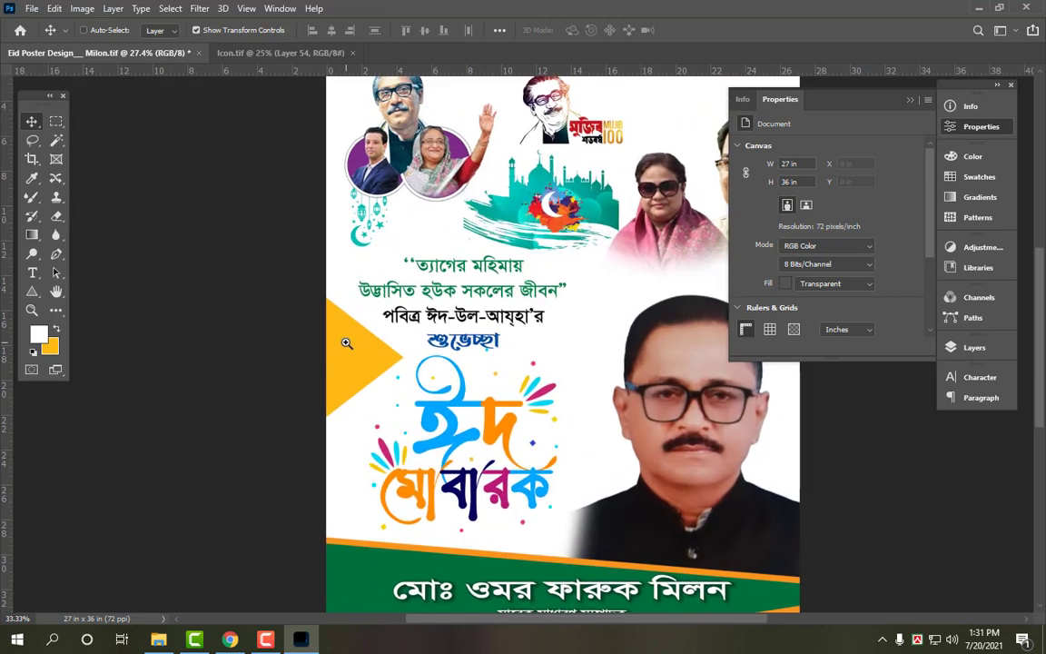
click(410, 369)
drag(615, 182, 555, 320)
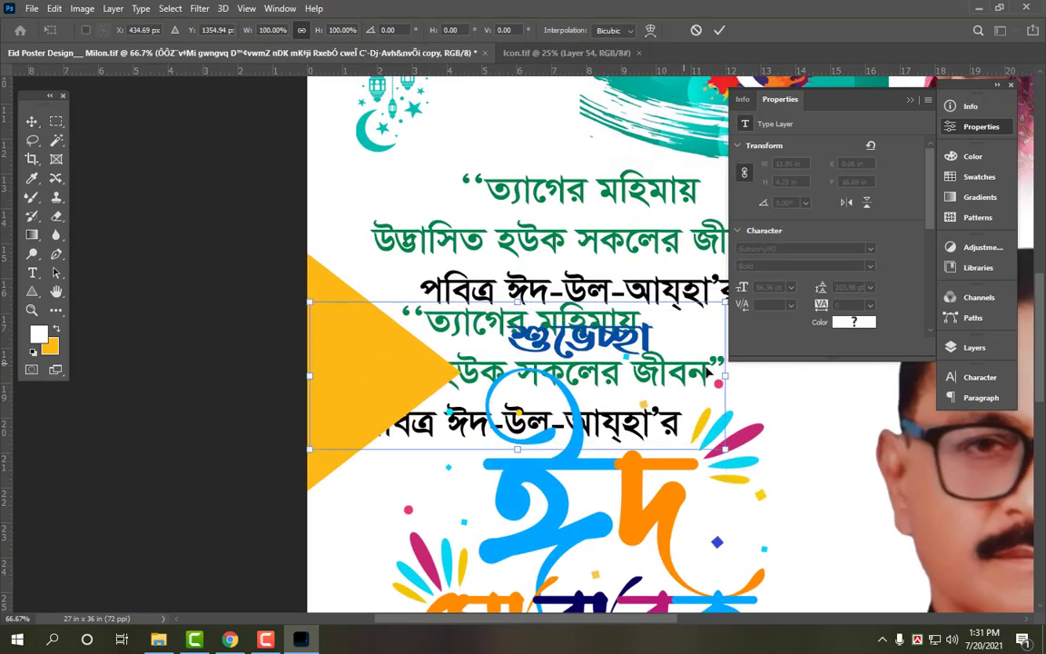
key(ctrl+t)
drag(529, 379, 348, 312)
key(Return)
scroll(349, 319, up, 2)
scroll(351, 320, down, 4)
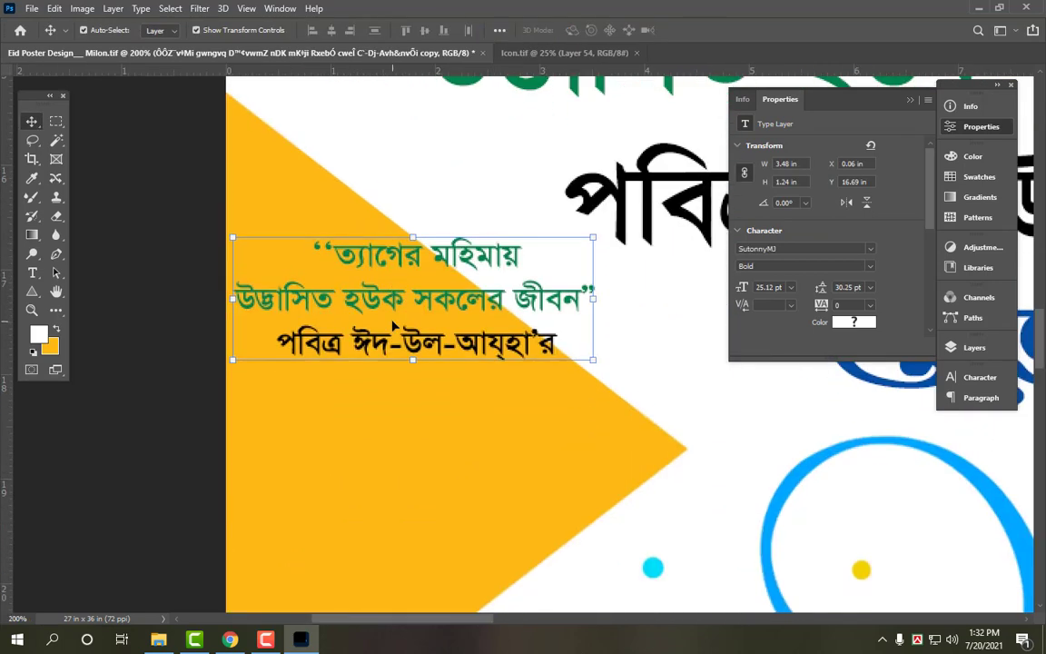
drag(445, 224, 468, 342)
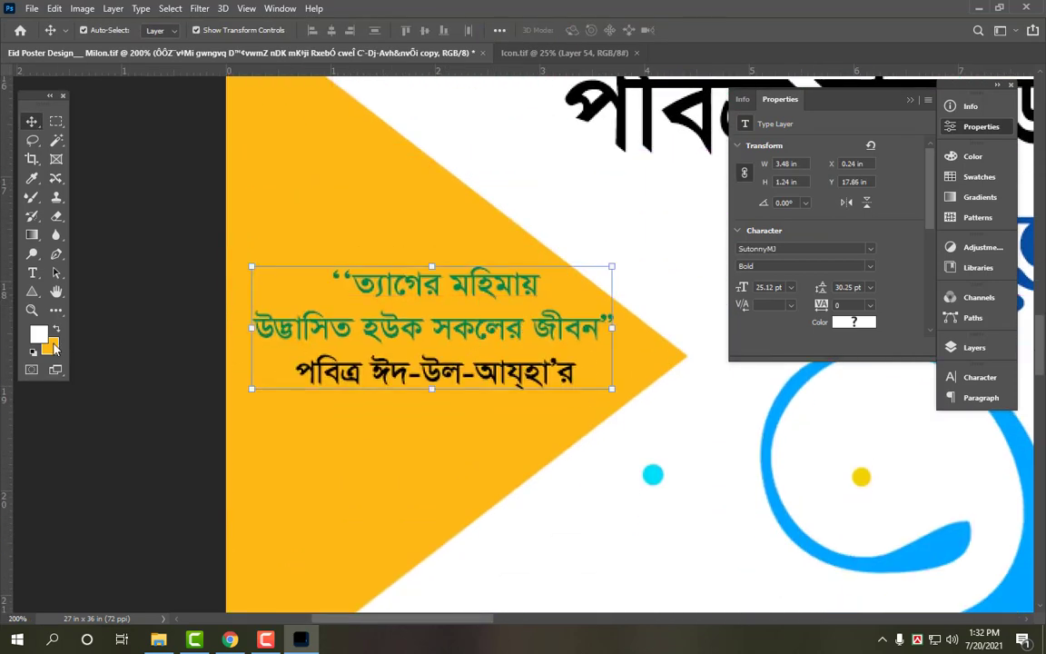
Color the small greeting text copy on the yellow triangle black (000000).
click(52, 346)
text(000000)
key(Return)
key(ctrl+BackSpace)
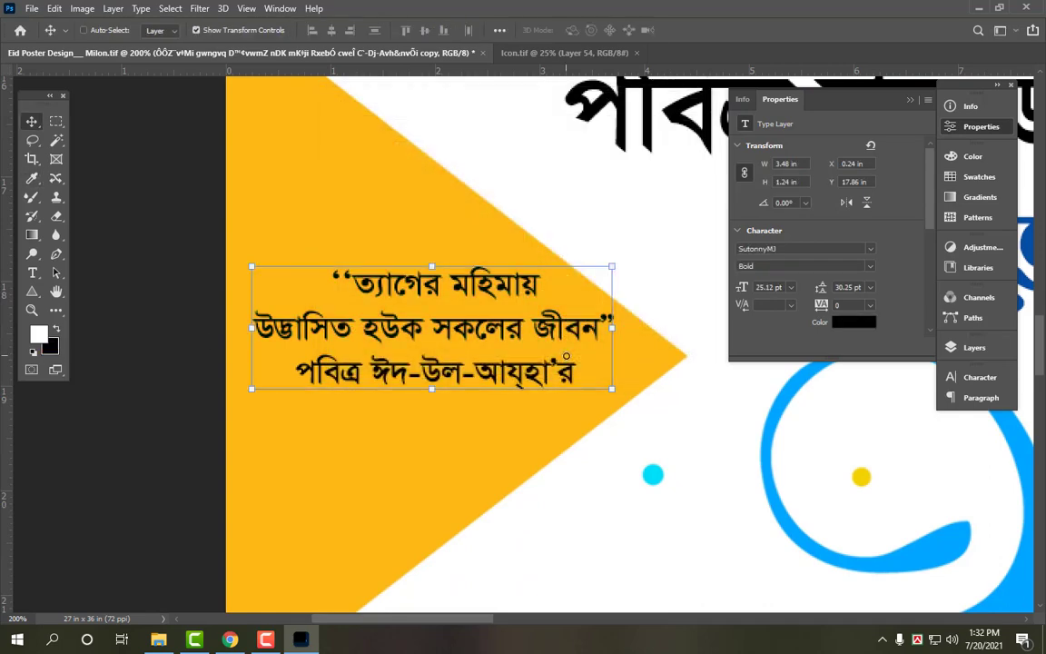
Replace the small text on the yellow triangle with two lines: "মাস্ক পড়ুন" and "সুস্থ থাকুন...".
key(t)
click(490, 329)
key(ctrl+a)
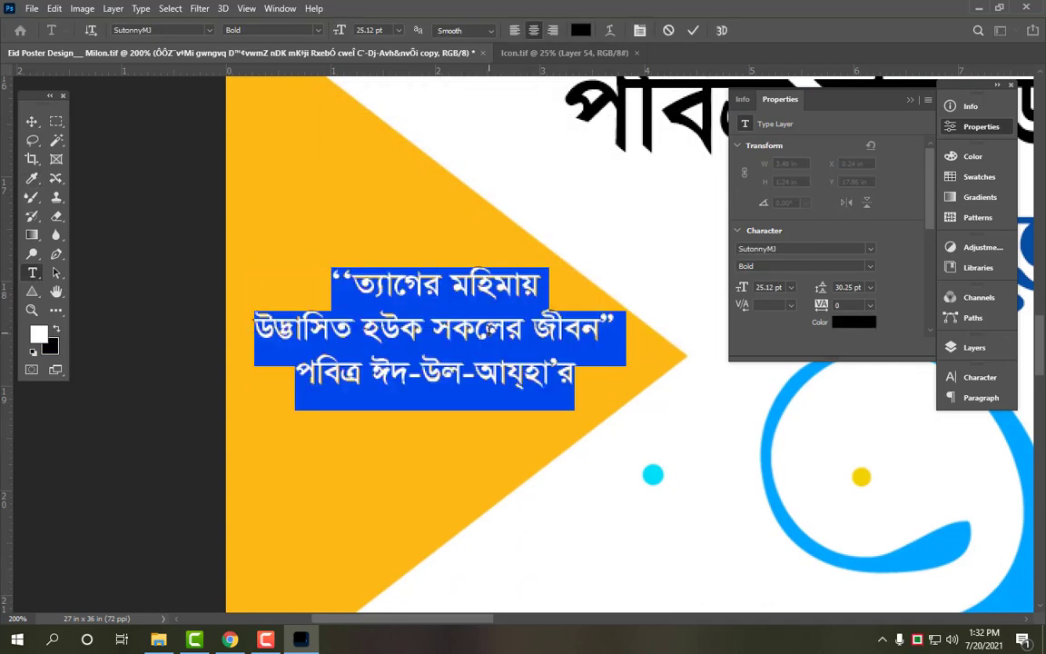
text(g)
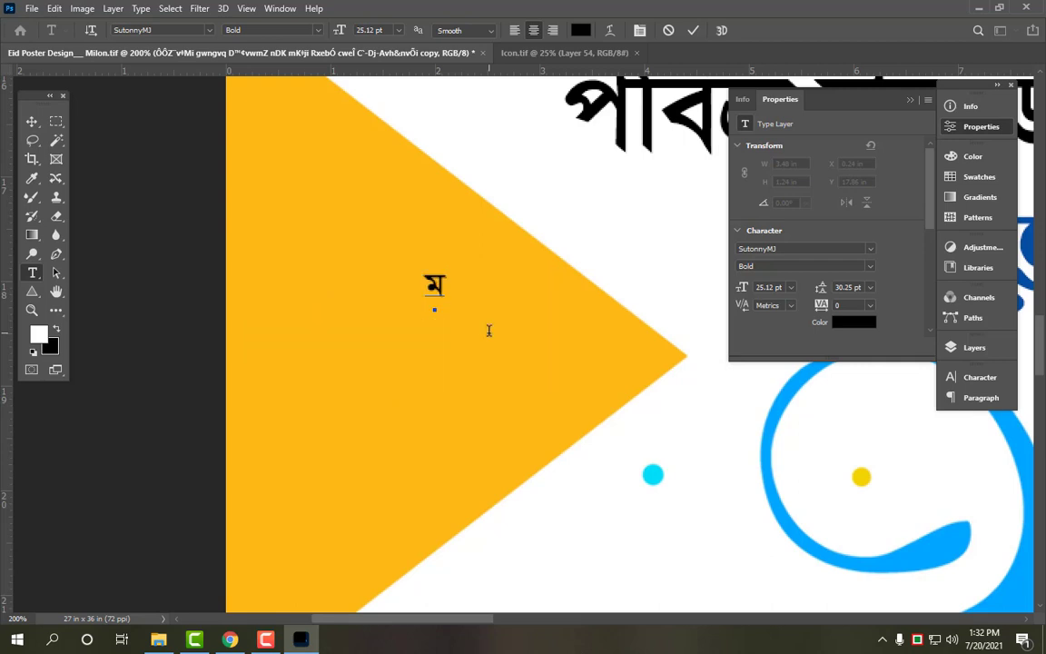
text(vm)
text(্)
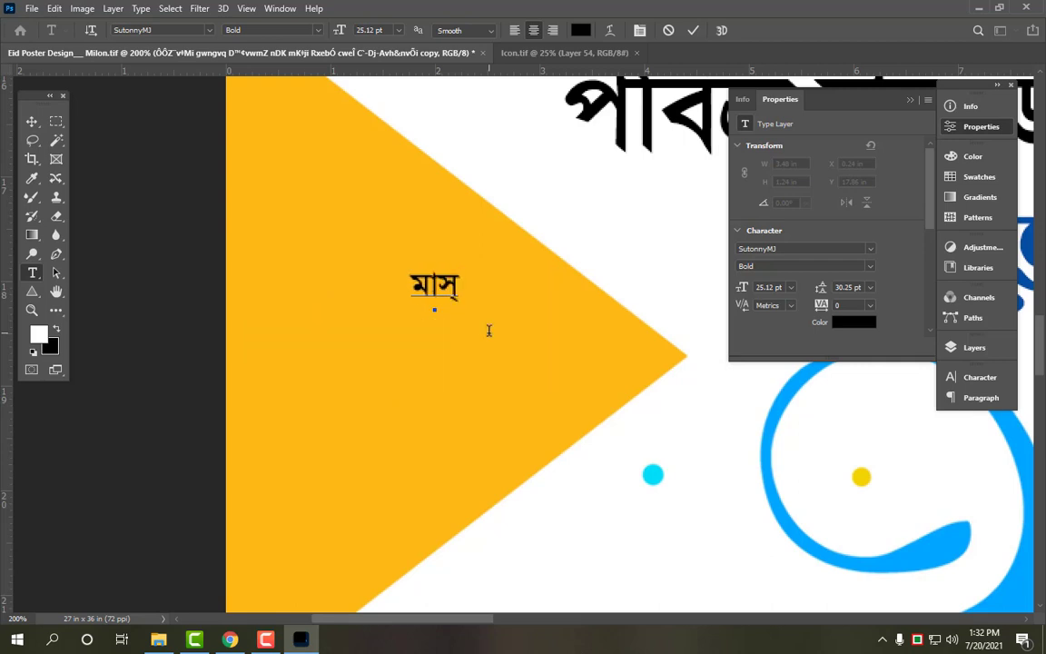
text(ক)
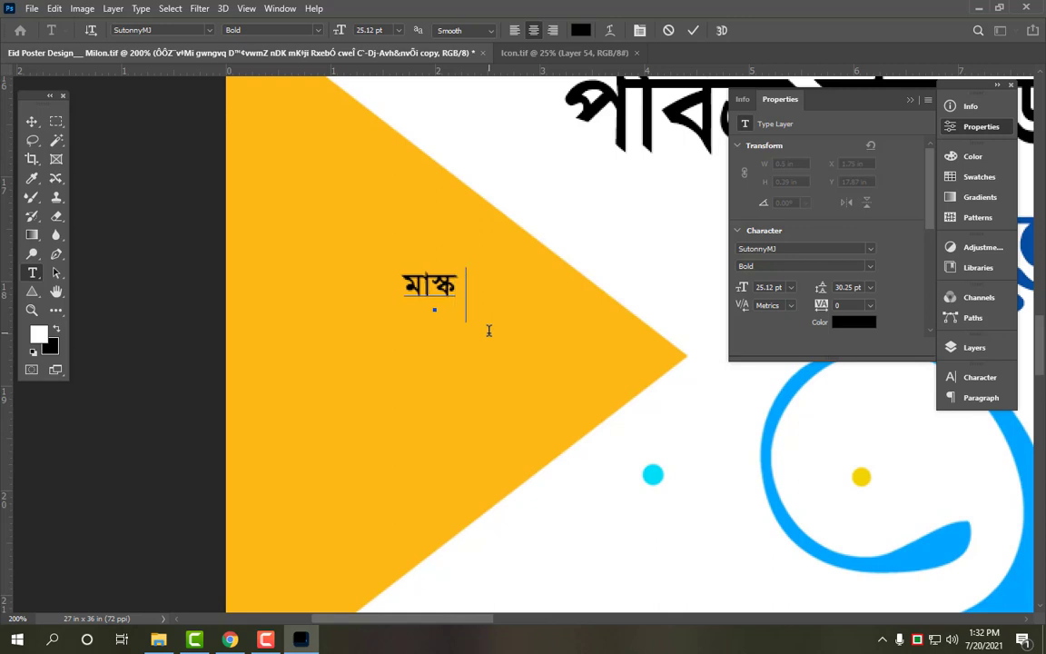
text( পড়ু)
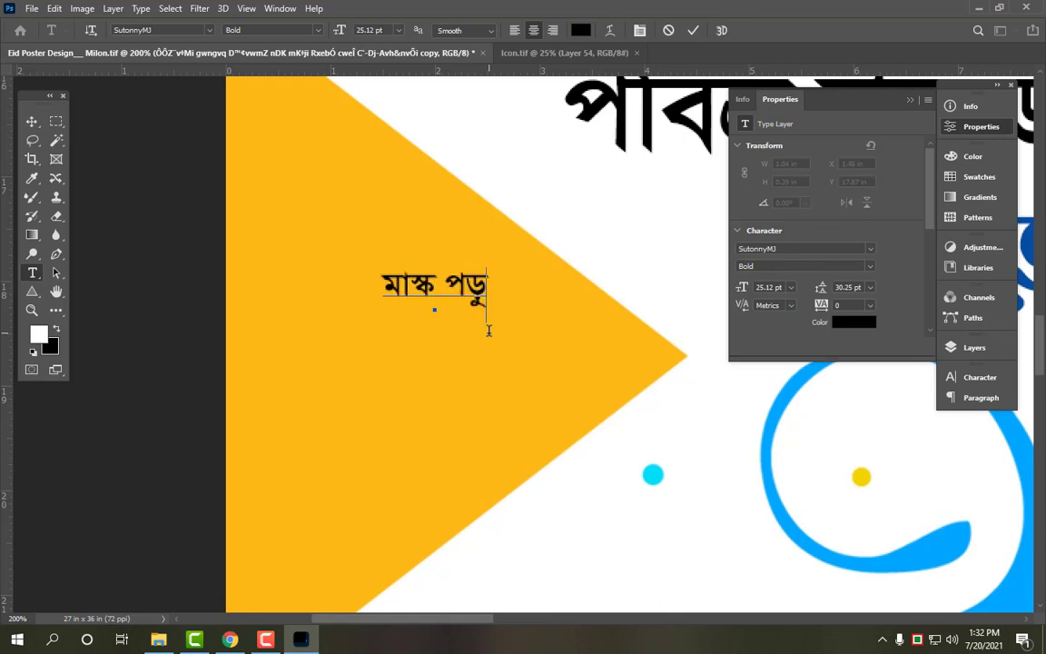
text(ন)
text(স)
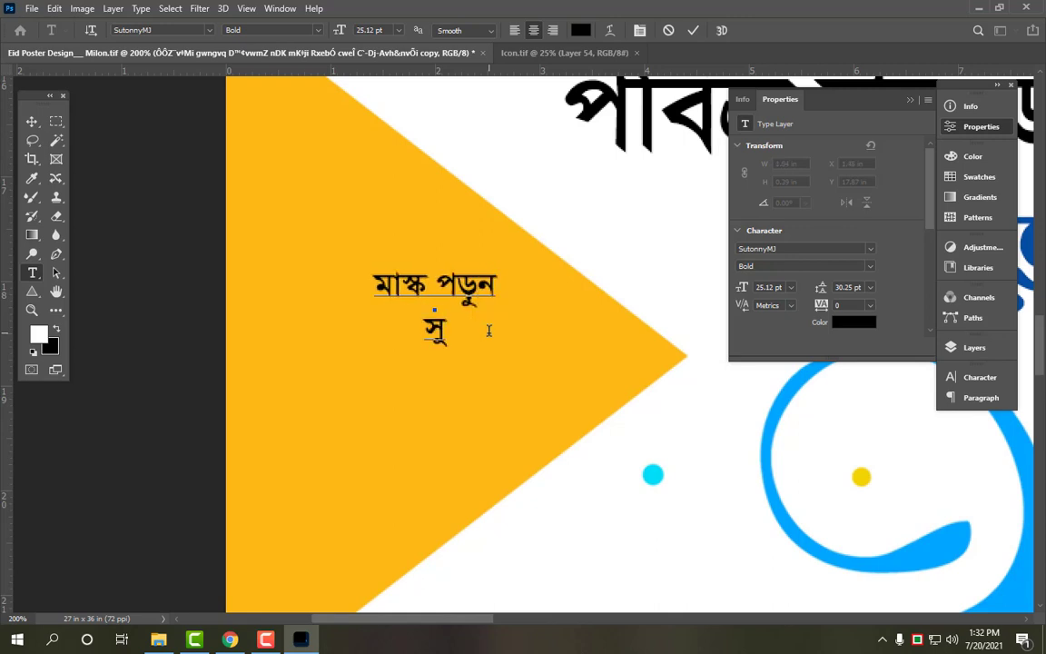
text(ুস্থ)
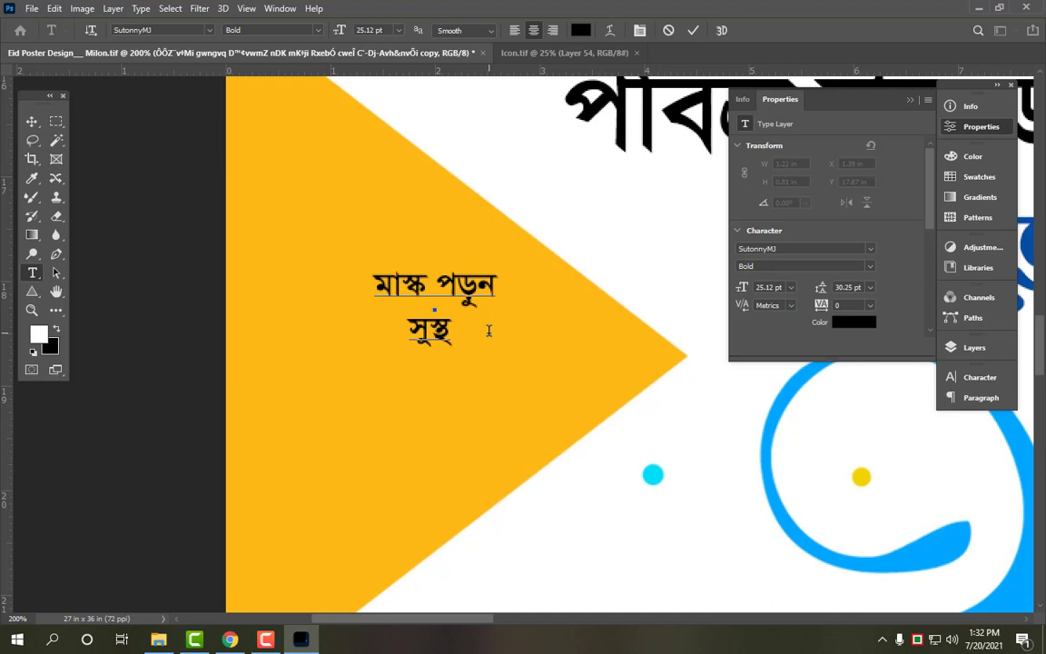
text( থা)
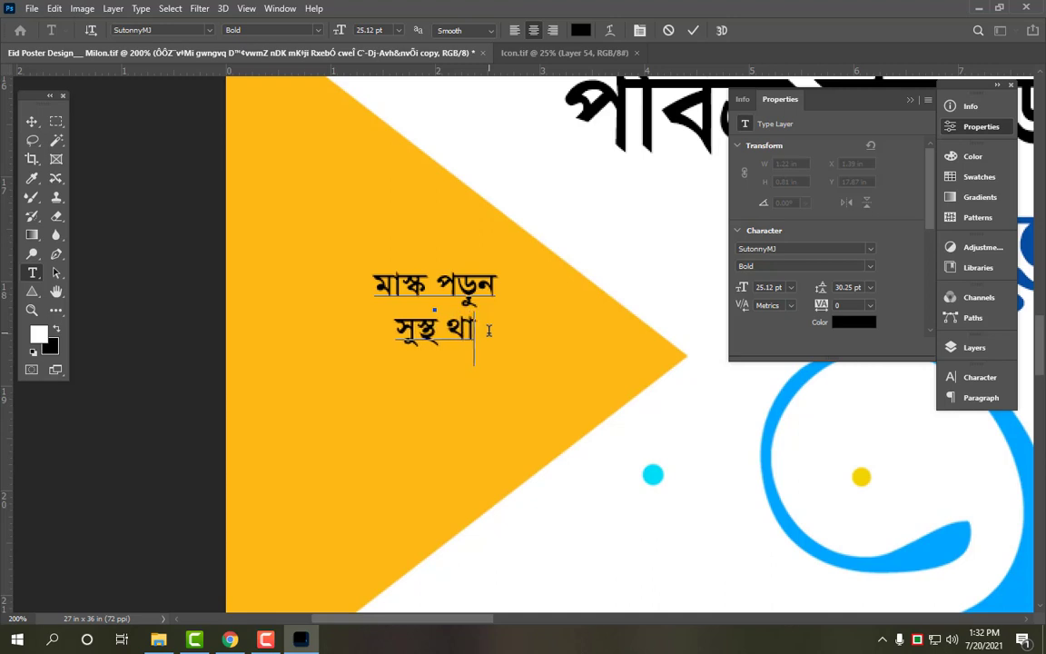
text(কুন...)
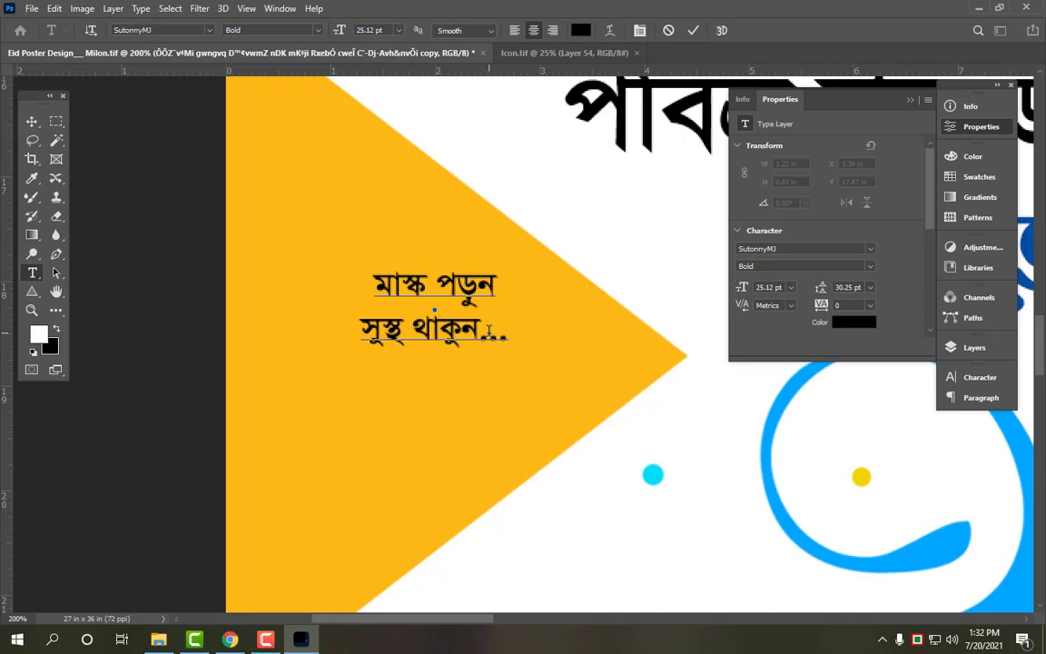
key(ctrl+Return)
Enlarge the two-line mask message to about 2.5 in wide and position it in the wide part of the yellow triangle.
key(ctrl+t)
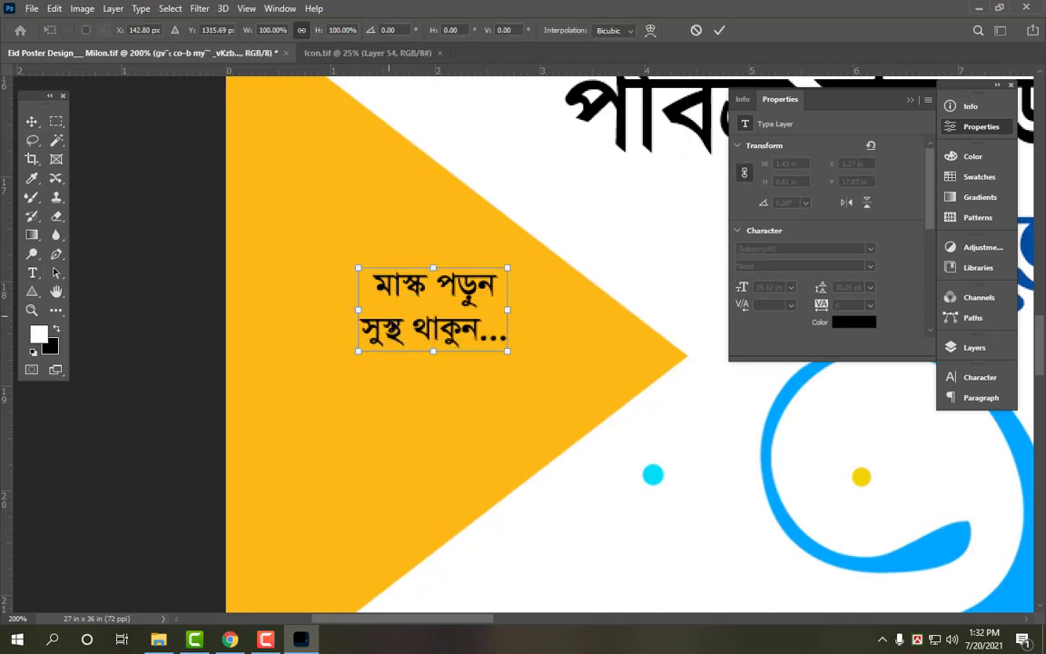
drag(549, 302, 514, 307)
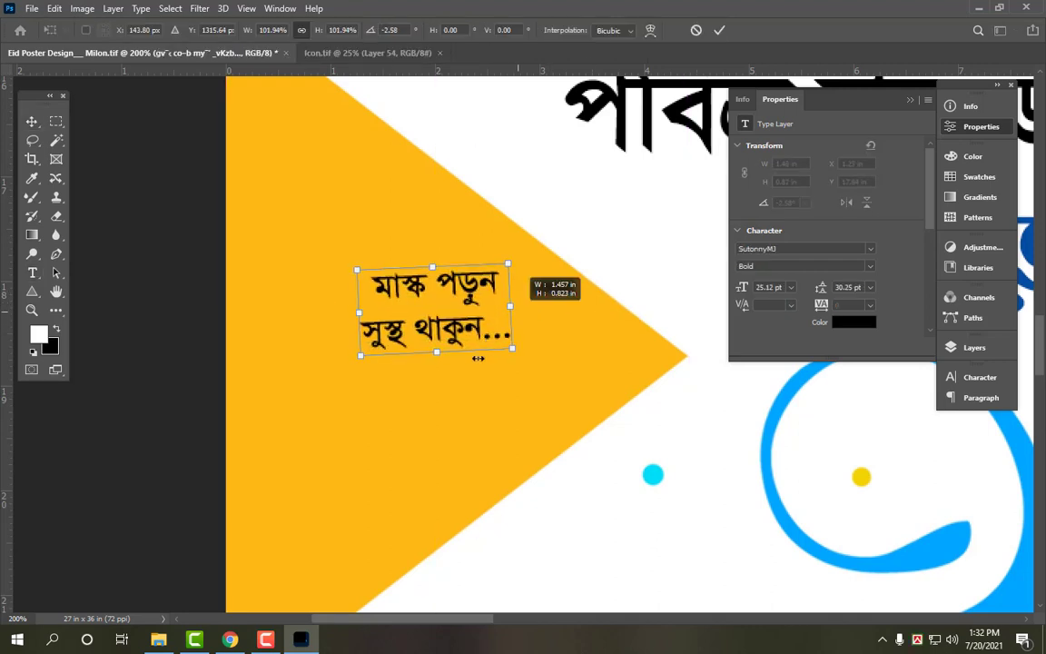
key(ctrl+z)
key(ctrl+z)
drag(440, 313, 355, 346)
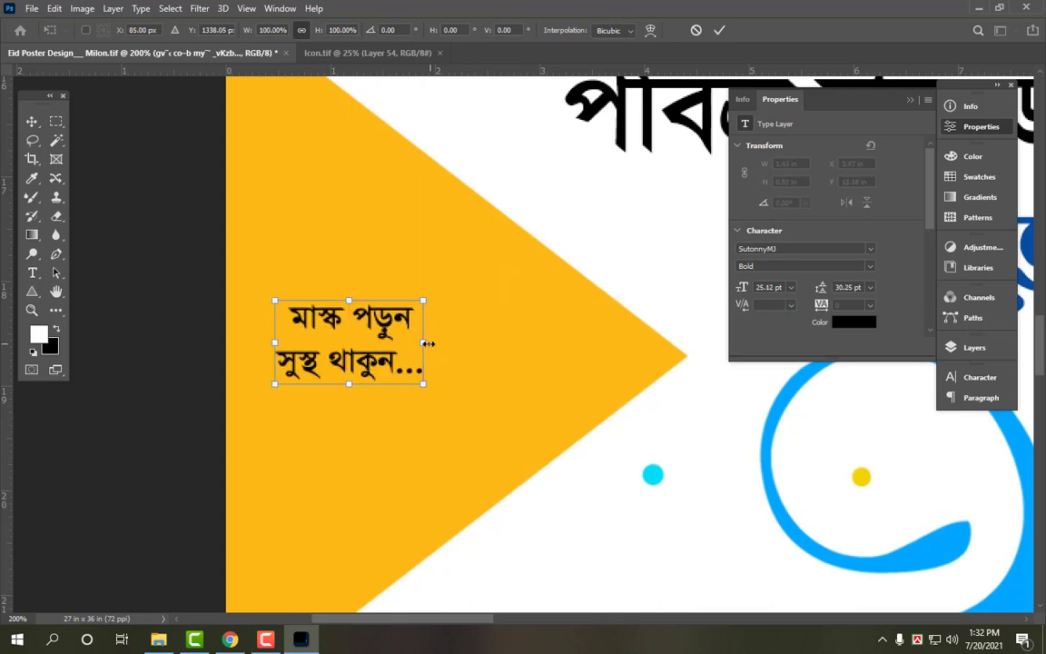
drag(539, 332, 539, 331)
drag(484, 303, 484, 310)
key(Return)
click(619, 357)
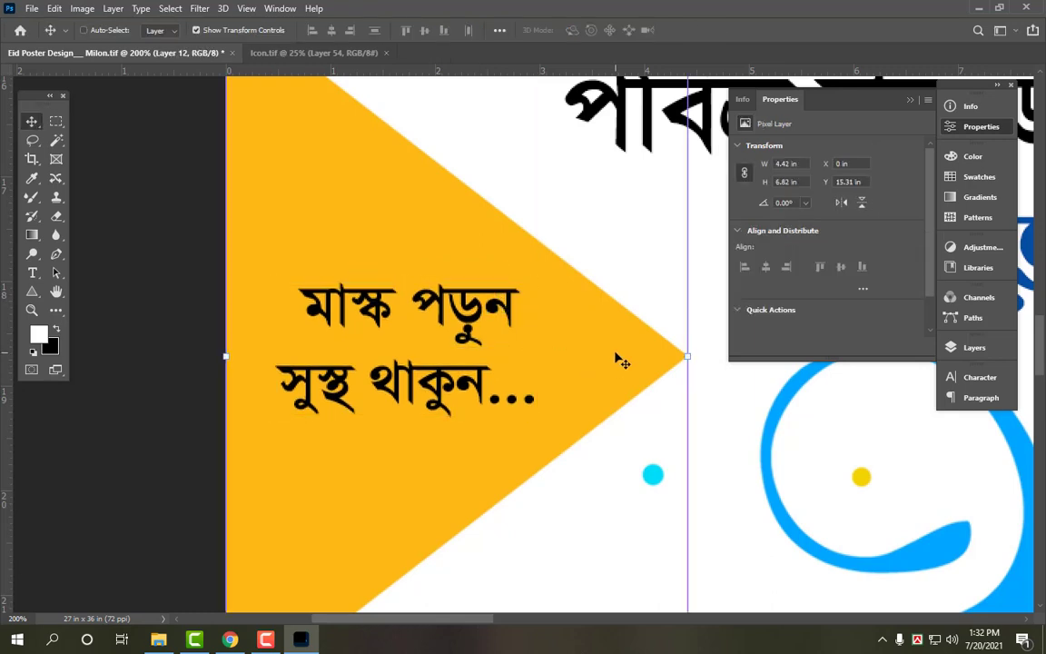
Duplicate the yellow triangle behind the original and enlarge the copy to about 4.67 by 7.21 in, keeping it against the poster's edge.
scroll(620, 361, down, 1)
drag(569, 356, 621, 346)
key(Return)
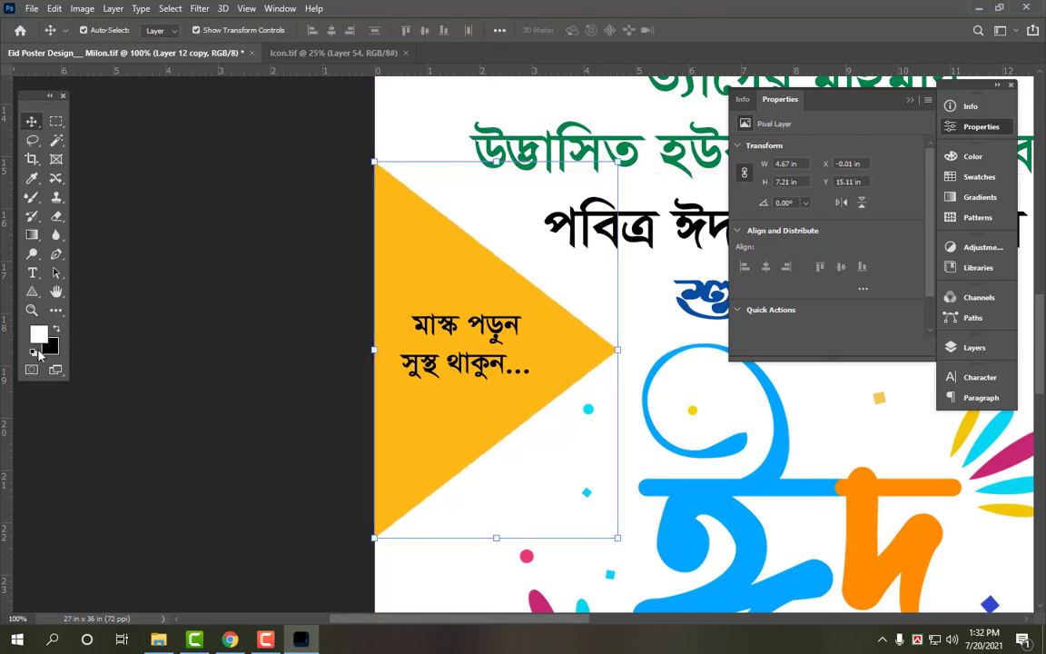
Set the background color to C 0, M 10, Y 100, K 0 and fill the rear triangle copy with it.
click(47, 349)
text(0)
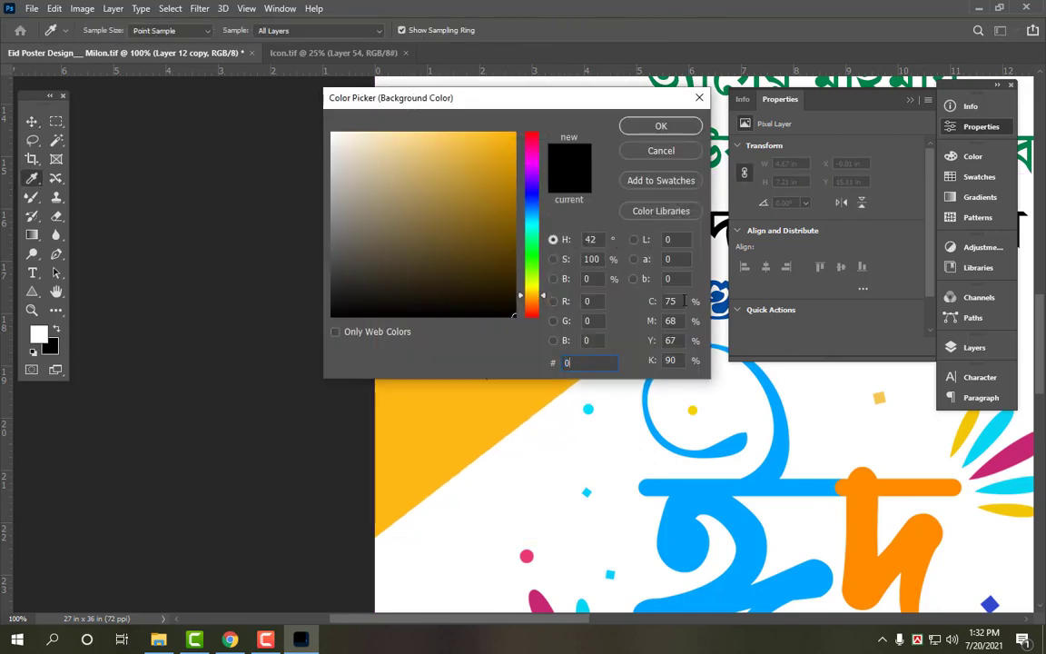
click(684, 300)
text(0)
key(Tab)
text(0)
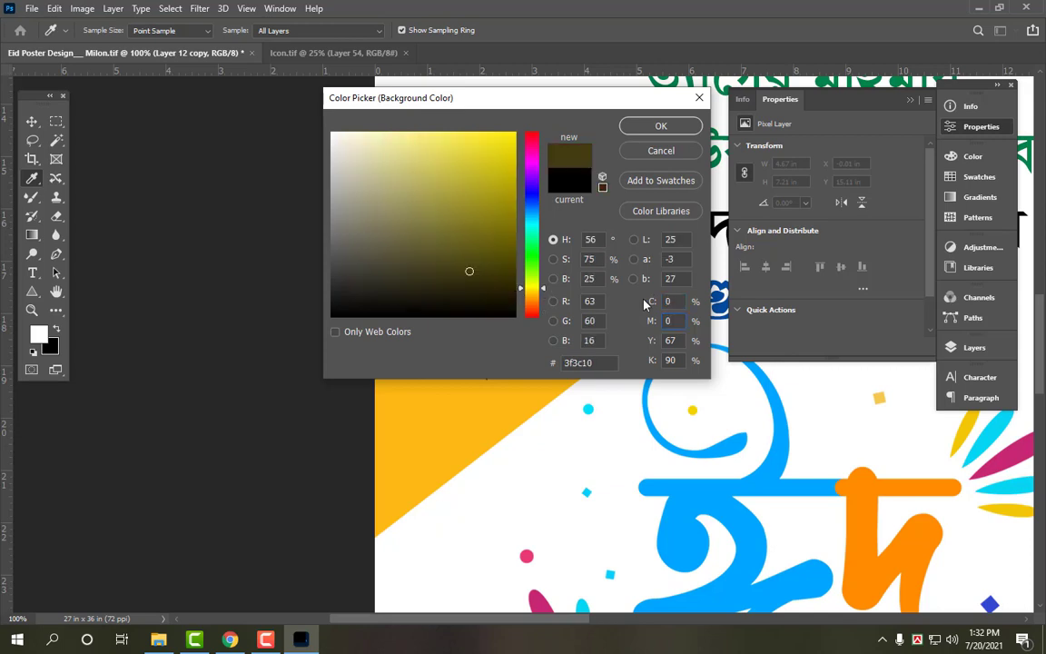
text(10)
key(Tab)
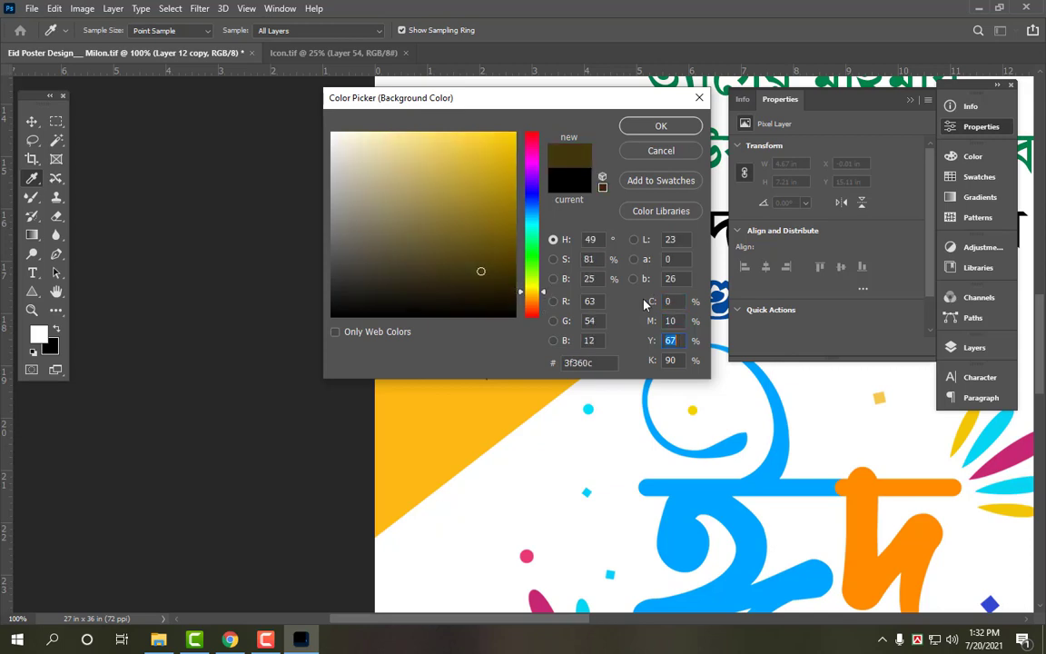
text(100)
key(Tab)
text(0)
key(Return)
key(ctrl+shift+BackSpace)
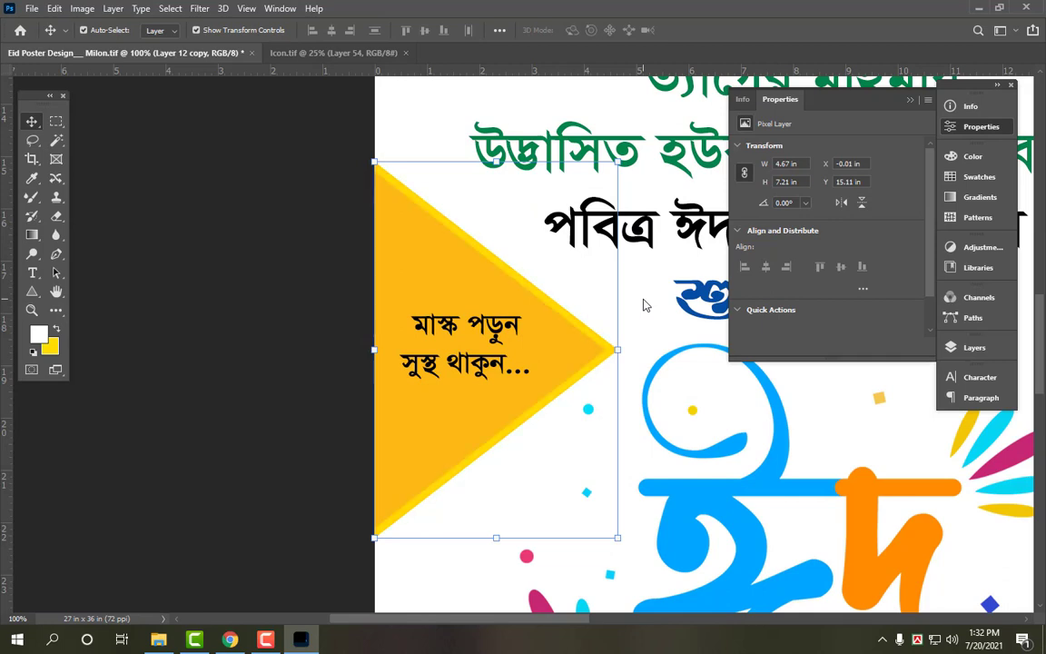
Scale the rear triangle up to about 4.79 by 7.4 in for a wider border, then deselect it.
drag(623, 349, 625, 349)
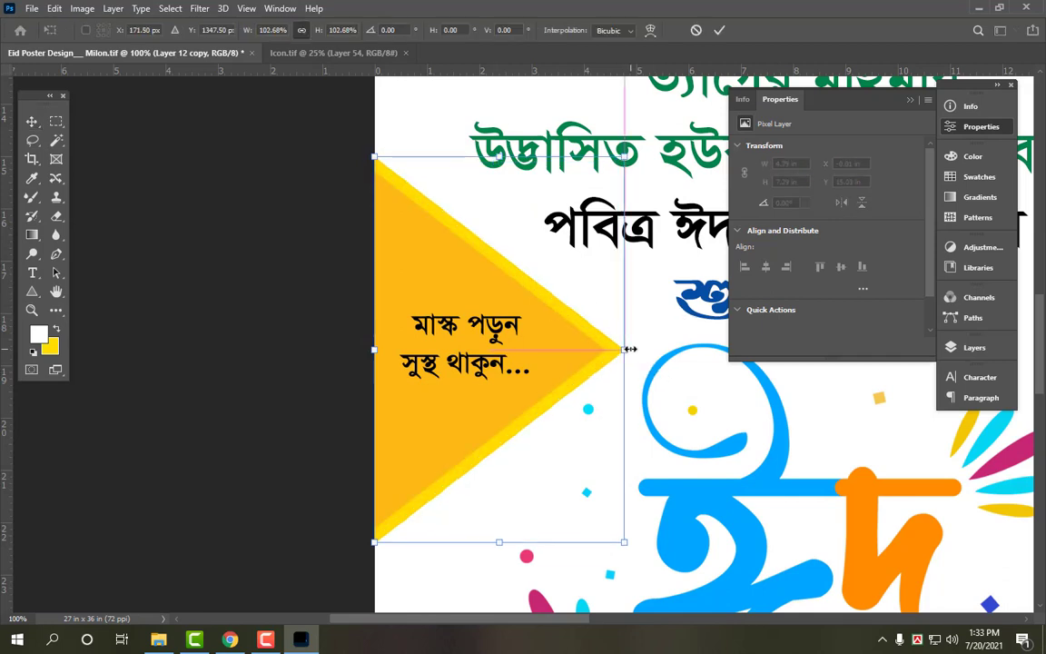
key(Return)
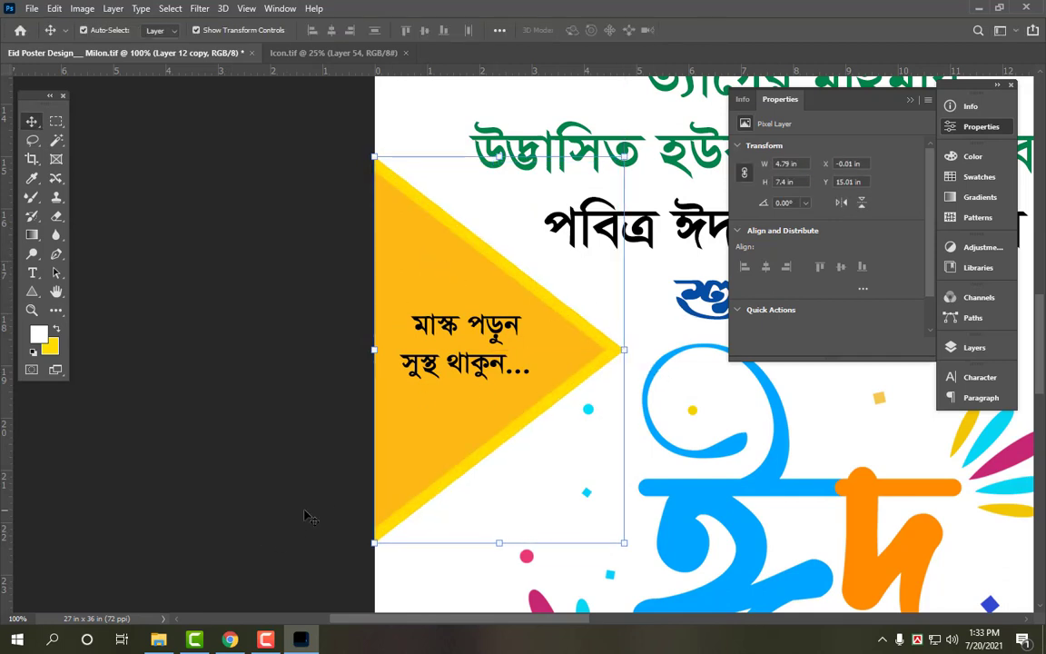
click(256, 345)
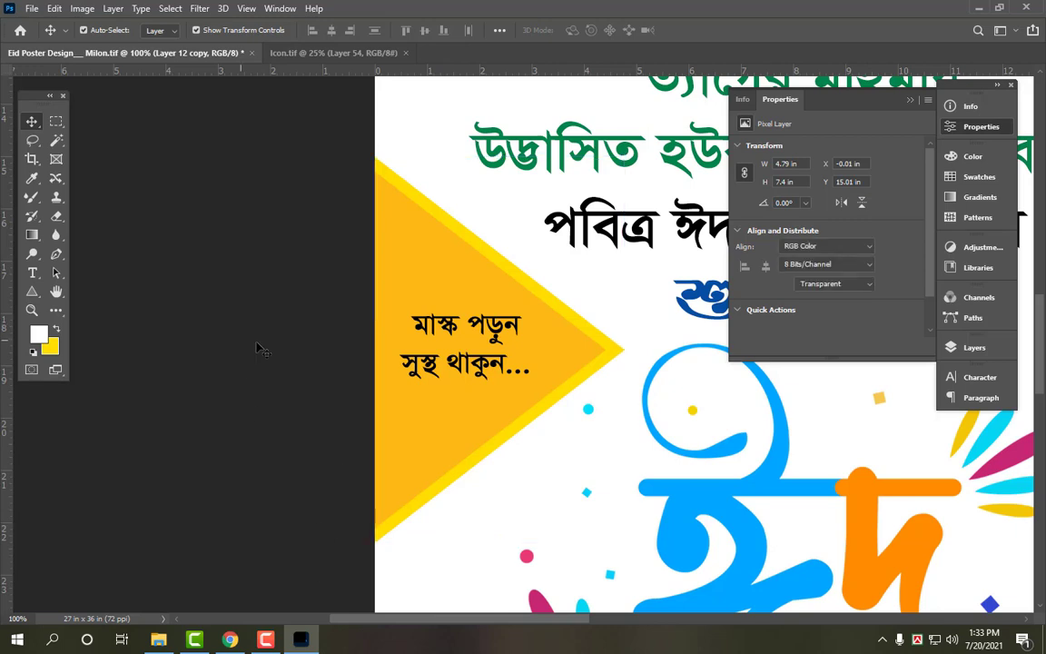
Add a 3 px white outside stroke to the two-line mask message on the triangle.
click(474, 318)
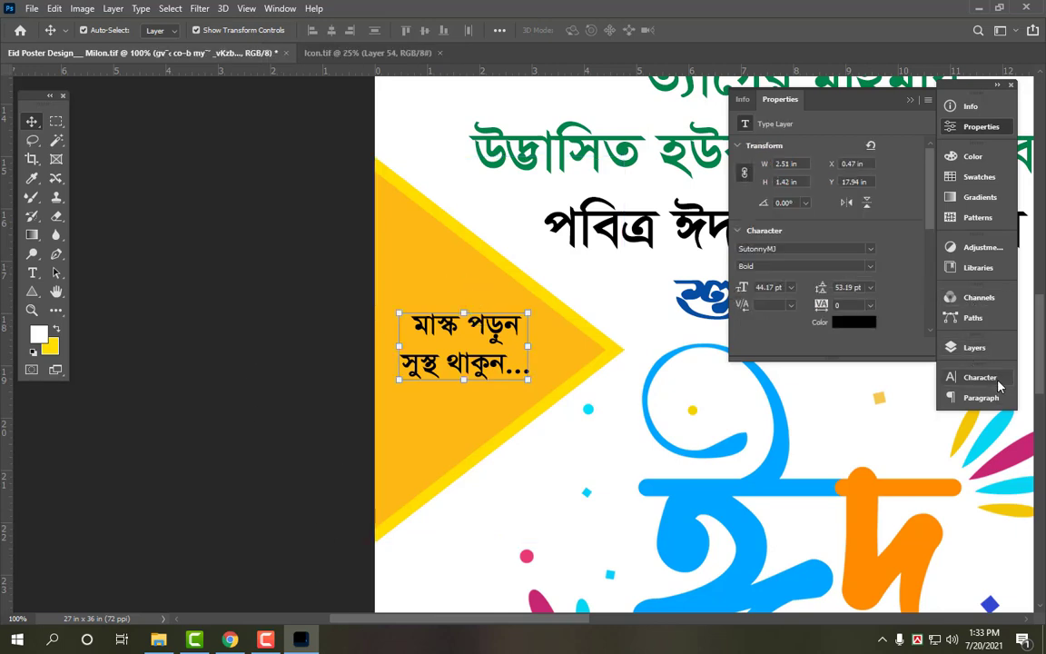
click(1000, 386)
click(972, 347)
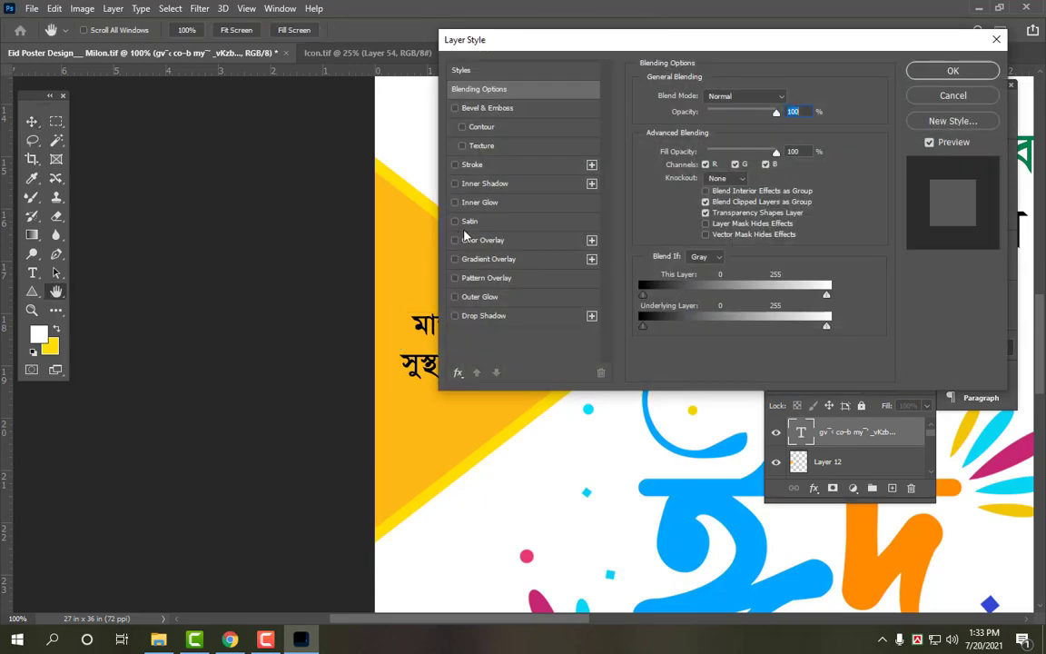
click(487, 167)
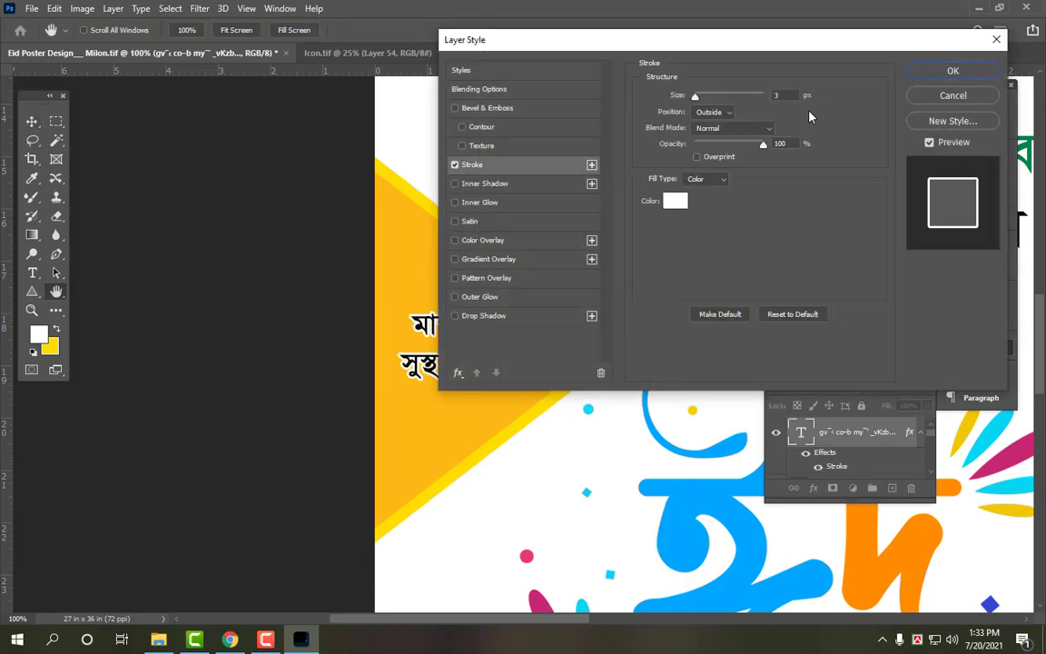
key(Return)
Check the whole poster, collapse the layer list and save the document.
key(v)
key(ctrl+0)
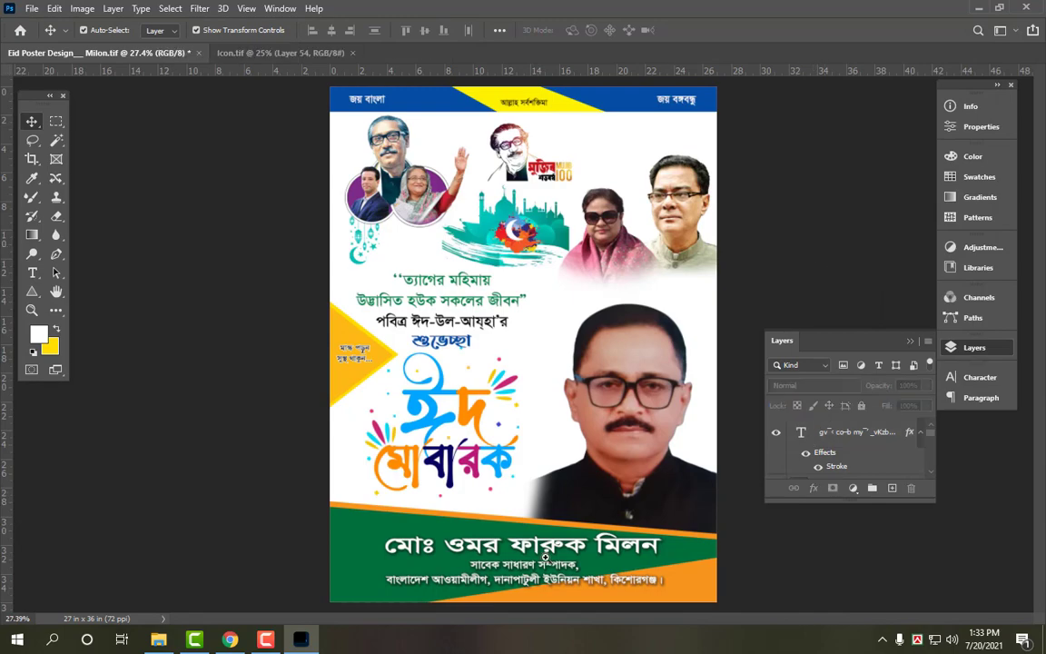
ctrl+click(545, 557)
ctrl+click(545, 557)
ctrl+click(545, 557)
key(ctrl+0)
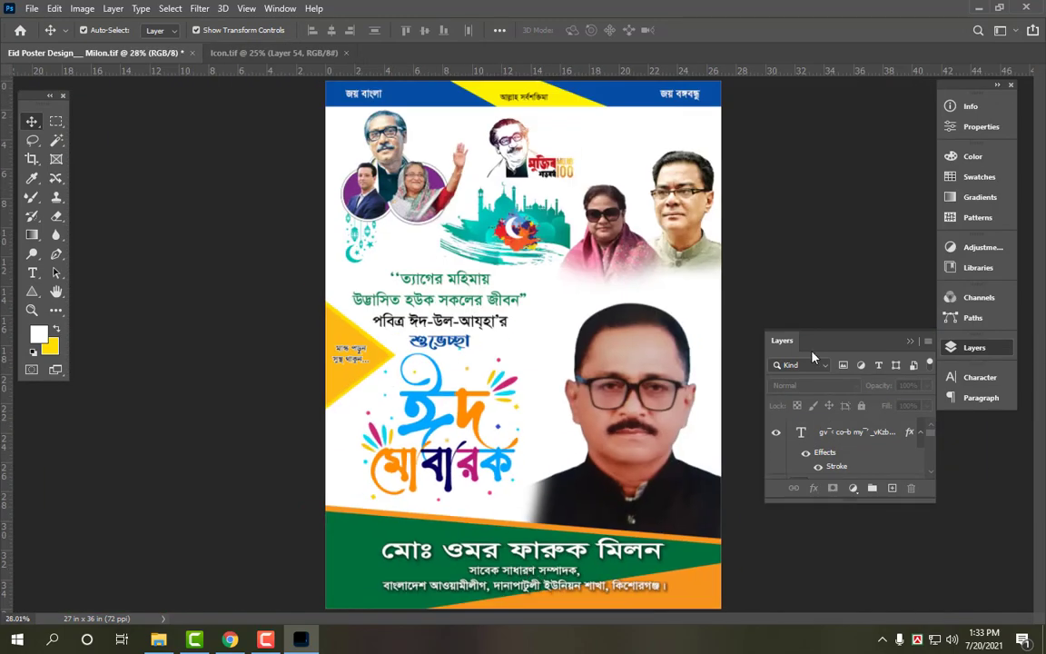
click(994, 352)
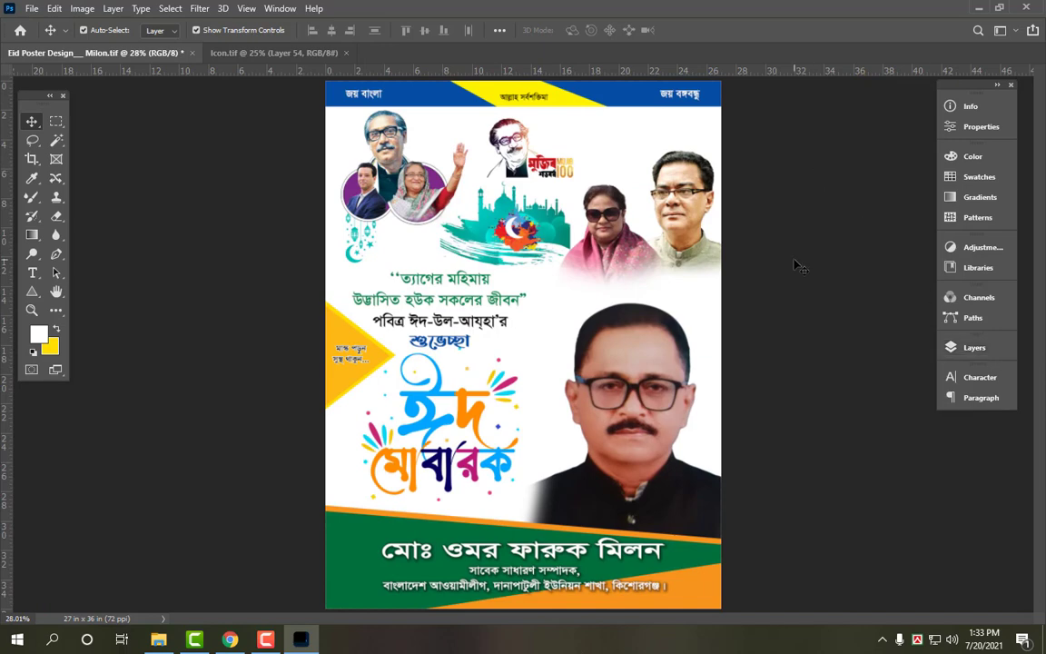
key(ctrl+s)
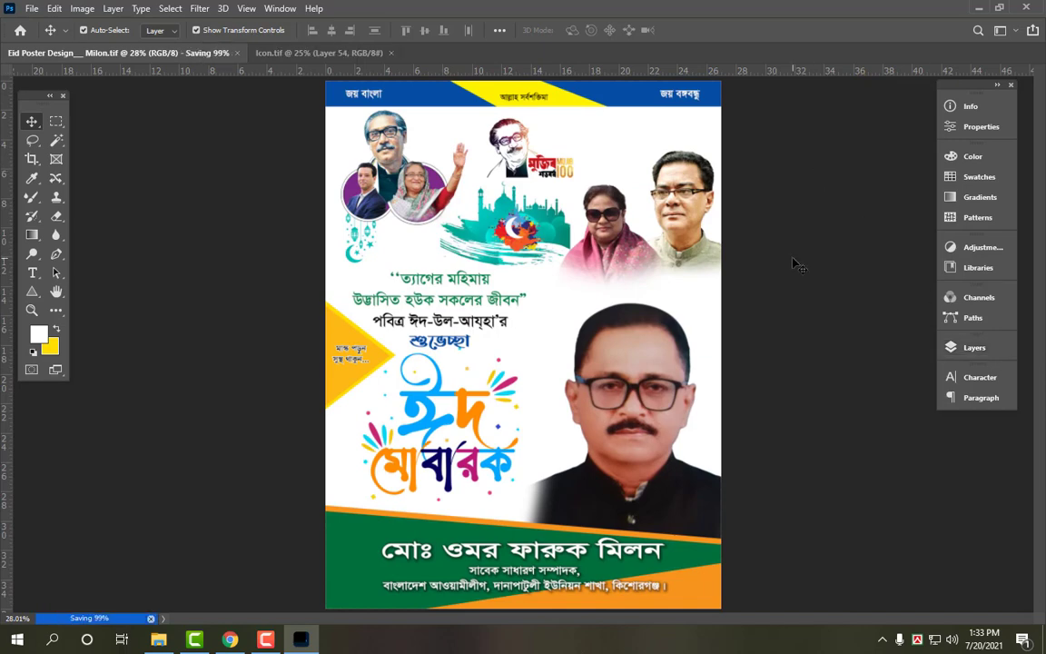